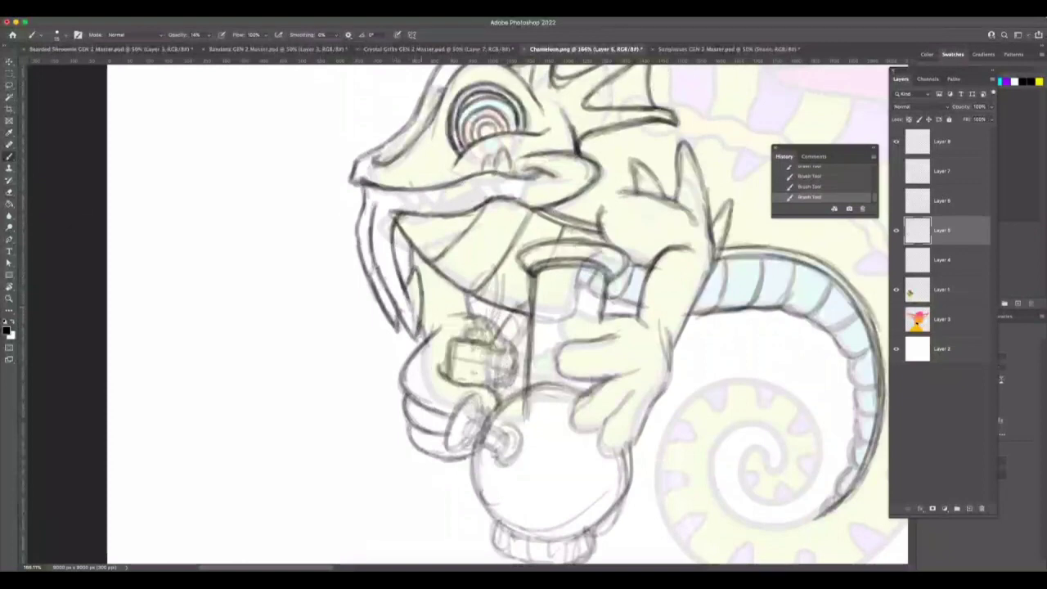
Step: Switch to the Discord call and raise the streaming participant's user volume slightly, leaving the member strip hidden
key(z)
drag(517, 348, 479, 357)
key(super+Tab)
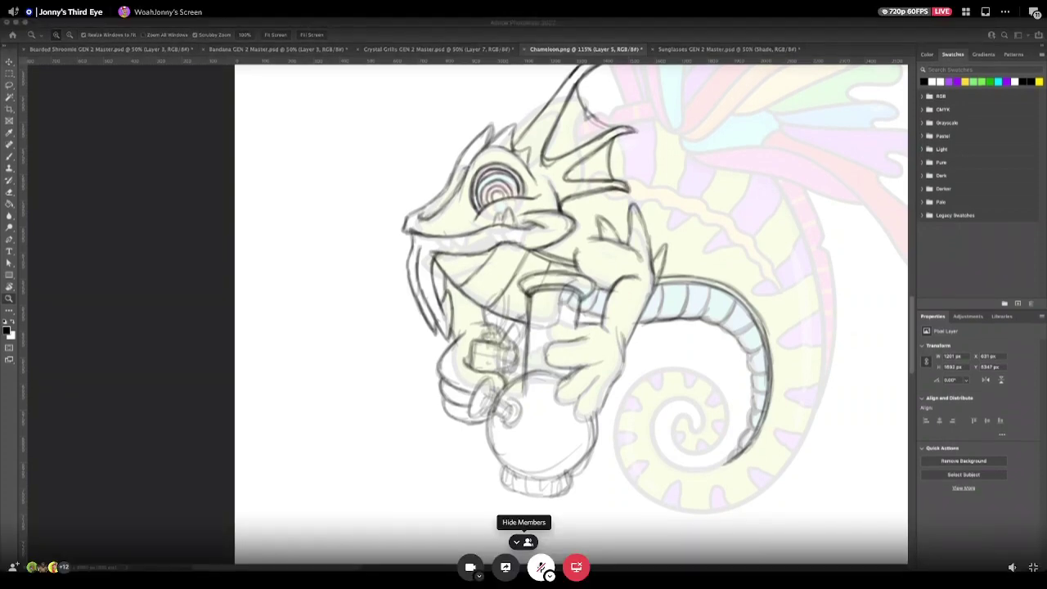
click(528, 542)
right_click(123, 524)
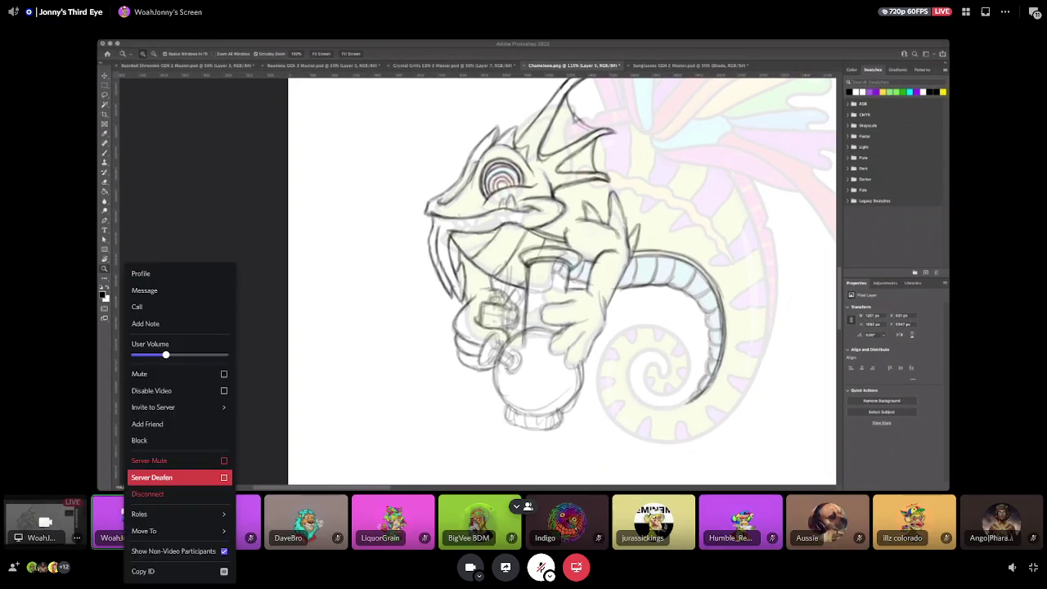
drag(172, 354, 184, 354)
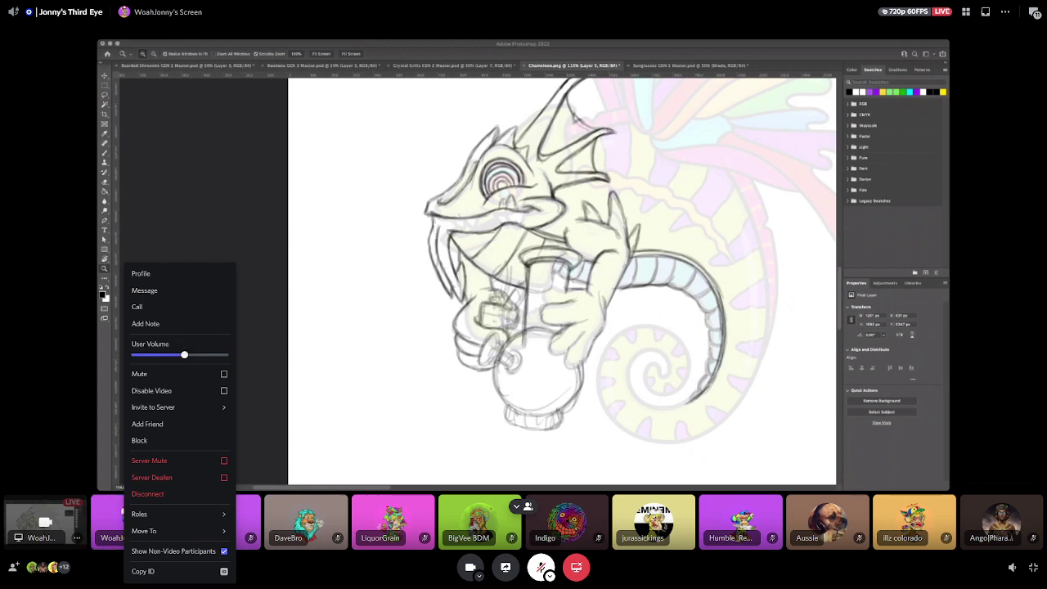
click(528, 506)
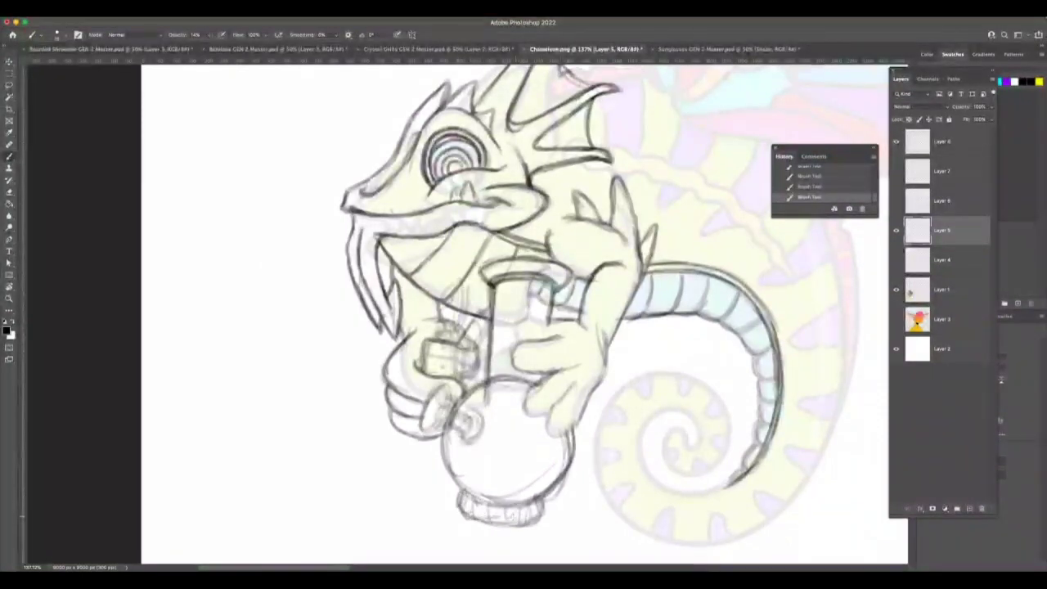
Step: Sketch a curved line rising from the chameleon's brow spikes toward the tall front crest spine with the Brush tool
mouse_move(642, 420)
mouse_down()
mouse_move(507, 446)
mouse_move(407, 425)
mouse_up()
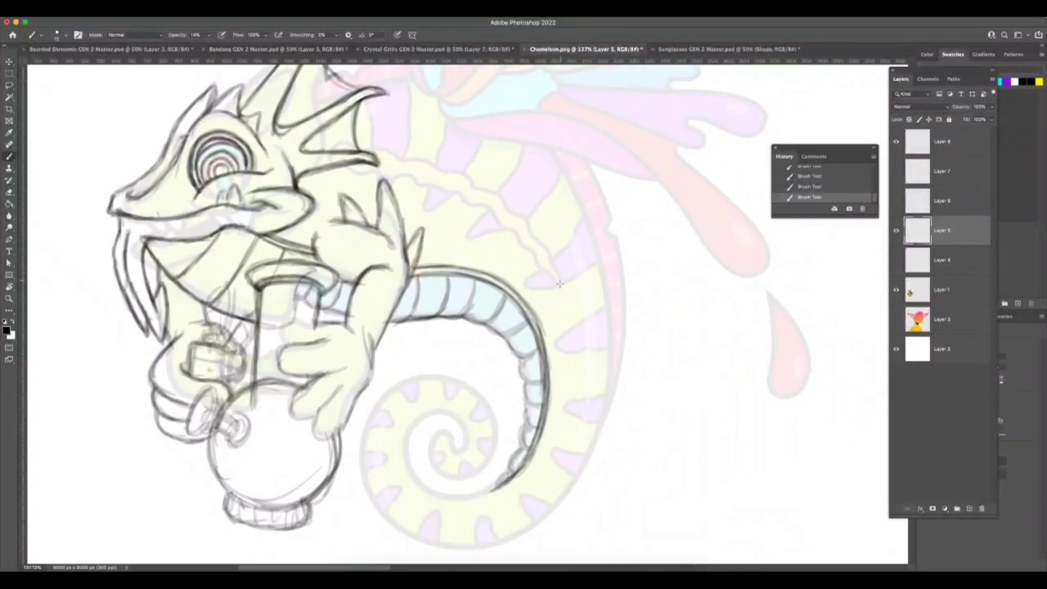
key(z)
alt+click(558, 324)
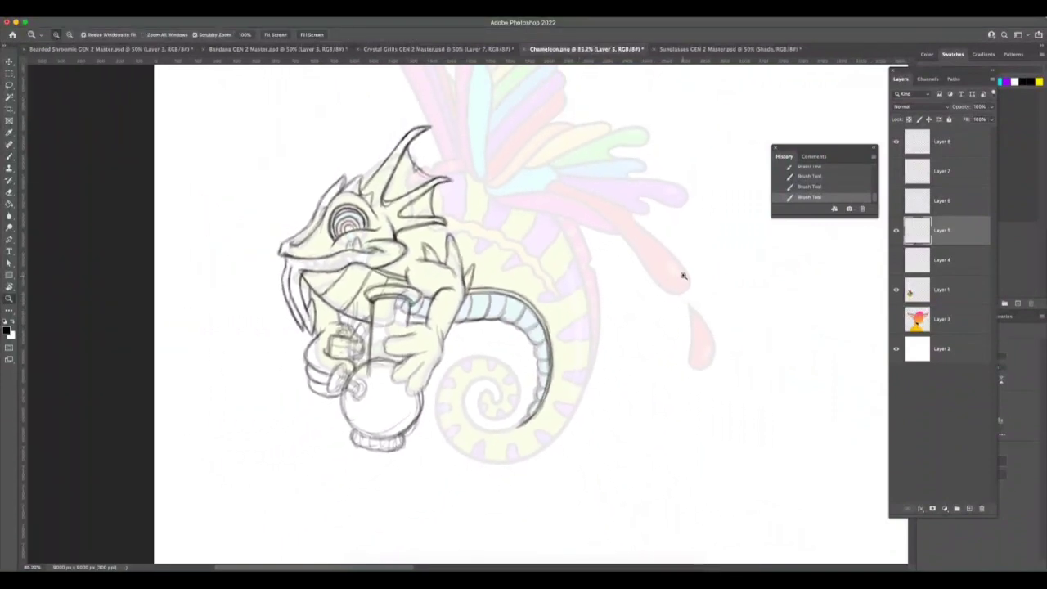
key(r)
drag(714, 187, 629, 152)
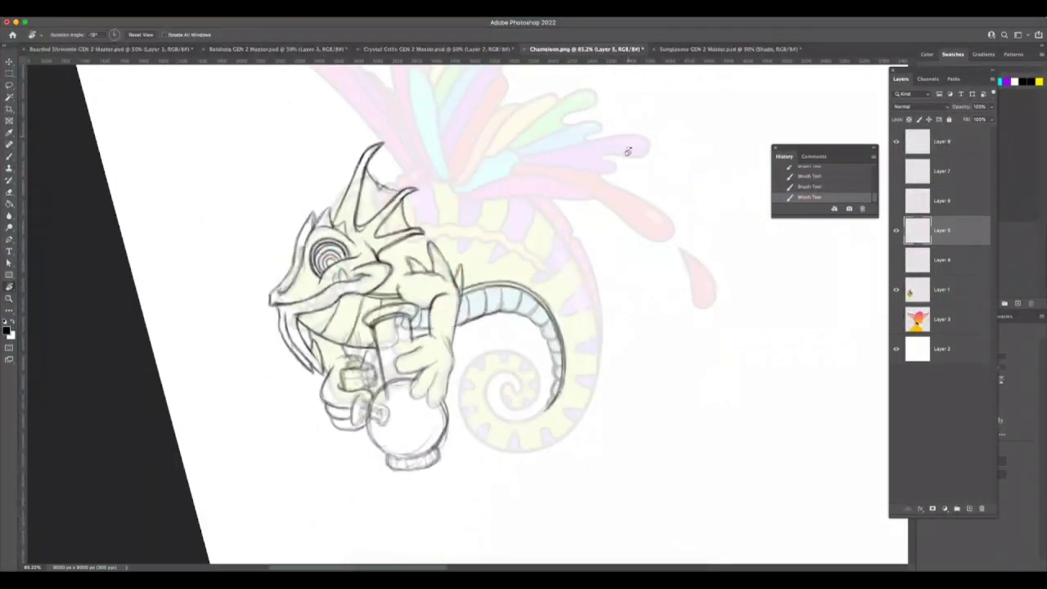
key(z)
drag(568, 262, 543, 262)
key(r)
key(z)
drag(420, 144, 467, 149)
click(9, 156)
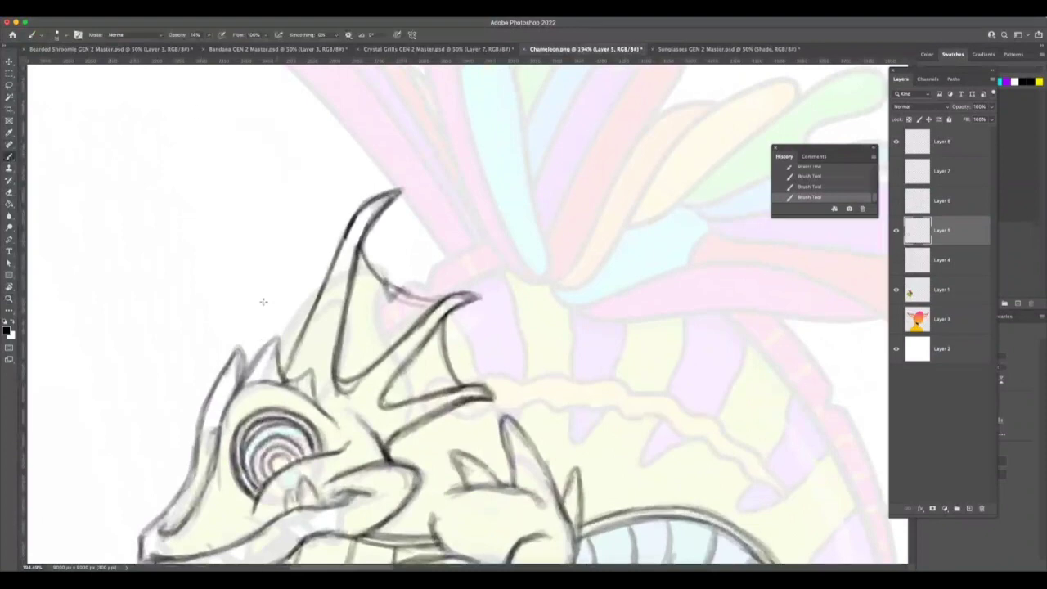
drag(265, 344, 322, 247)
key(super+z)
key(super+z)
drag(267, 344, 322, 265)
drag(266, 346, 311, 278)
Step: Sketch pointed outer webbing behind the crest spines and below the lowest one, and reinforce the curve in front of the tall spine
drag(371, 233, 416, 205)
key(super+z)
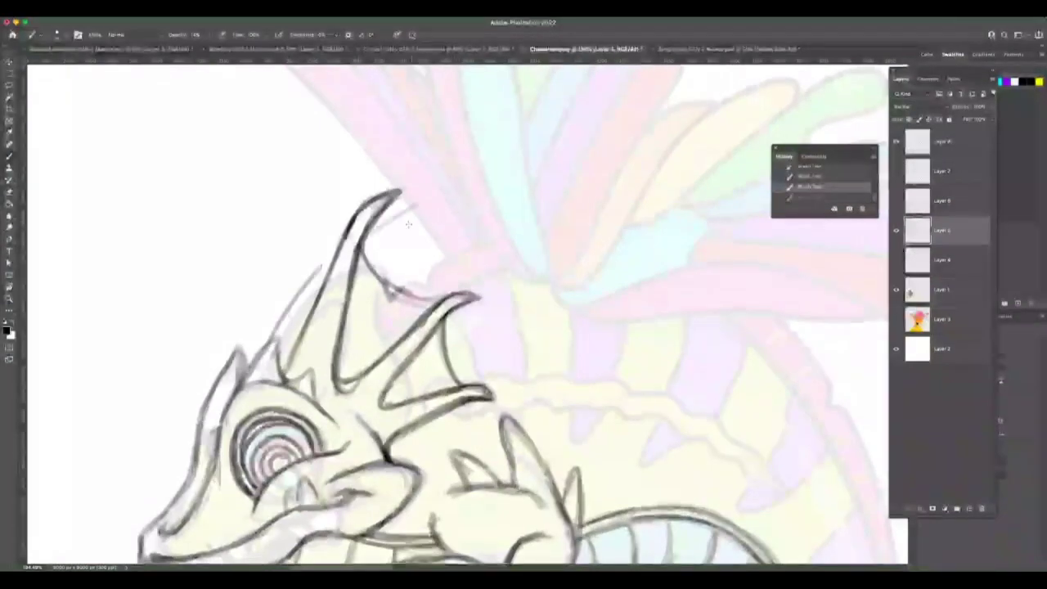
drag(315, 279, 332, 257)
mouse_move(355, 243)
mouse_down()
mouse_move(453, 194)
mouse_move(446, 210)
mouse_move(394, 216)
mouse_move(429, 253)
mouse_up()
key(super+z)
mouse_move(448, 215)
mouse_down()
mouse_move(430, 281)
mouse_move(455, 328)
mouse_move(490, 357)
mouse_move(471, 384)
mouse_move(465, 441)
mouse_move(458, 432)
mouse_move(478, 417)
mouse_move(464, 401)
mouse_move(431, 460)
mouse_up()
mouse_move(473, 376)
mouse_down()
mouse_move(465, 386)
mouse_move(483, 360)
mouse_move(445, 308)
mouse_move(444, 221)
mouse_move(409, 203)
mouse_up()
mouse_move(326, 265)
mouse_down()
mouse_move(271, 340)
mouse_move(263, 318)
mouse_up()
drag(287, 265, 297, 246)
key(super+z)
drag(249, 357, 307, 229)
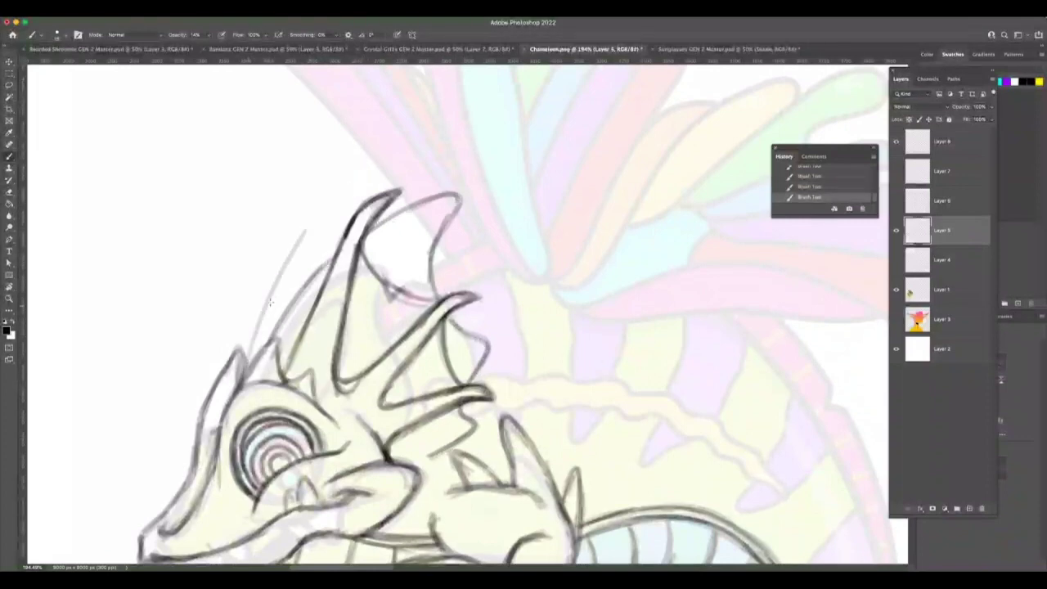
drag(270, 309, 319, 224)
key(super+z)
key(super+z)
key(super+z)
Step: Sketch a far-side crest spine with a hooked tip and short webbing in front of the tall front spine
mouse_move(248, 361)
mouse_down()
mouse_move(290, 252)
mouse_move(335, 209)
mouse_move(287, 310)
mouse_move(308, 249)
mouse_up()
mouse_move(287, 307)
mouse_down()
mouse_move(343, 203)
mouse_move(280, 282)
mouse_move(242, 373)
mouse_up()
mouse_move(262, 327)
mouse_down()
mouse_move(305, 232)
mouse_move(349, 195)
mouse_move(311, 244)
mouse_move(335, 233)
mouse_move(339, 247)
mouse_move(266, 343)
mouse_up()
key(super+z)
mouse_move(372, 230)
mouse_down()
mouse_move(457, 196)
mouse_move(436, 265)
mouse_up()
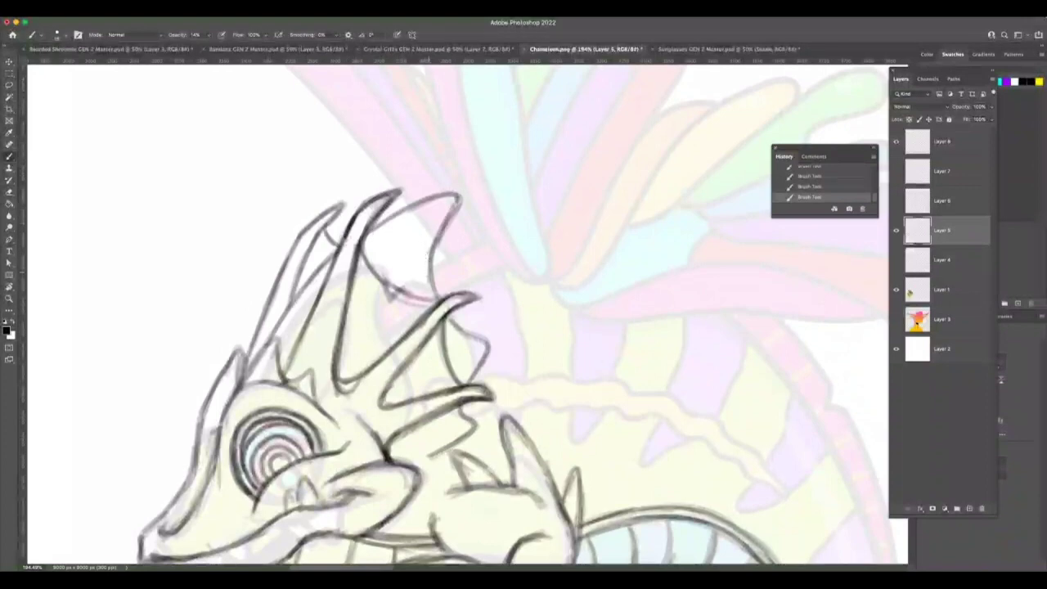
Step: Erase the stray overlapping strokes at the base of the V between the tall crest spine and the middle one
key(z)
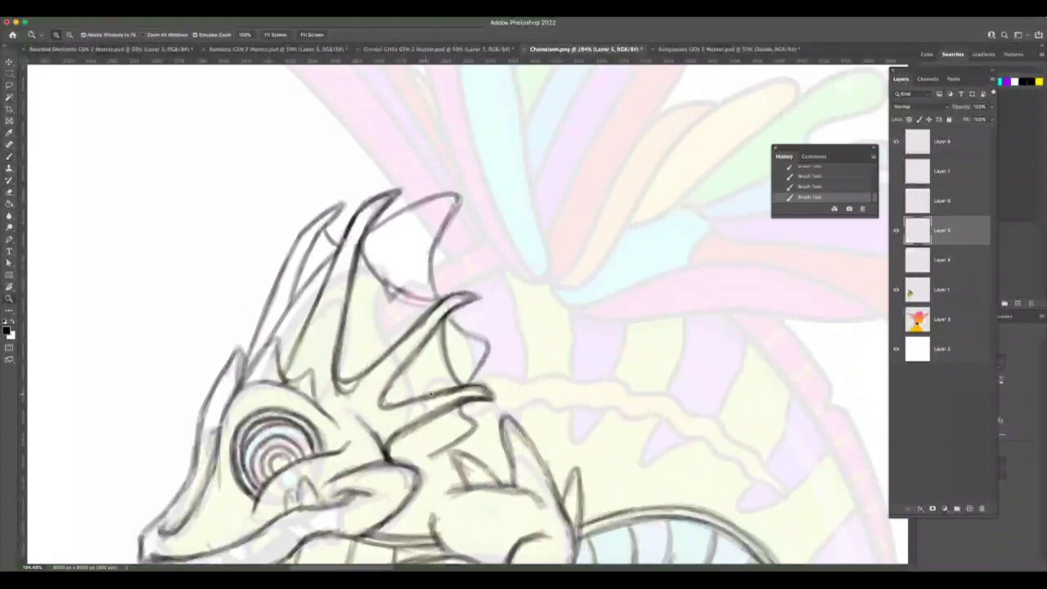
drag(431, 398, 458, 406)
key(b)
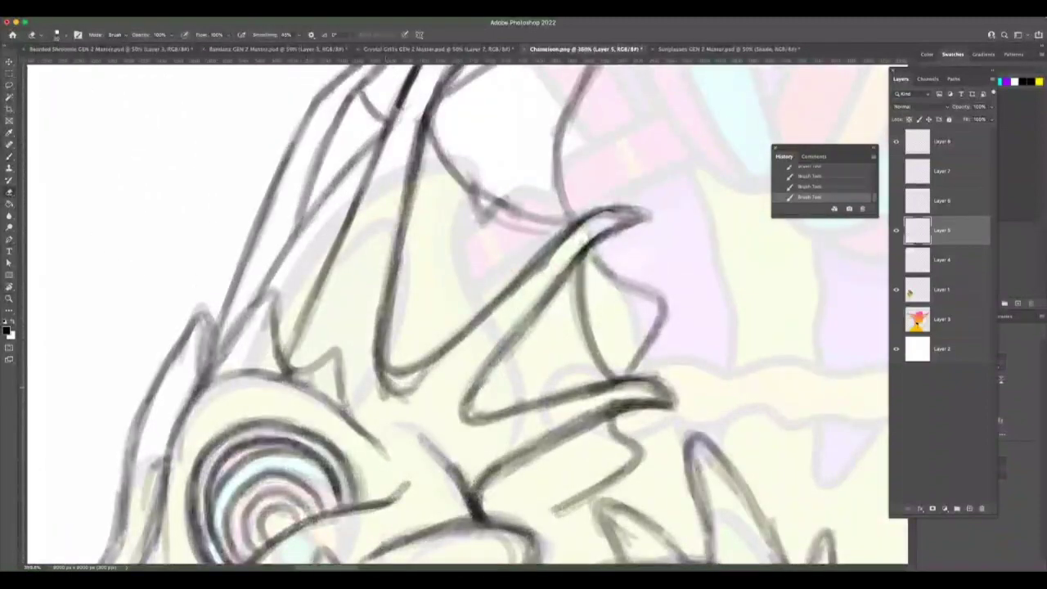
mouse_move(383, 385)
mouse_down()
mouse_move(429, 387)
mouse_move(434, 372)
mouse_move(378, 368)
mouse_up()
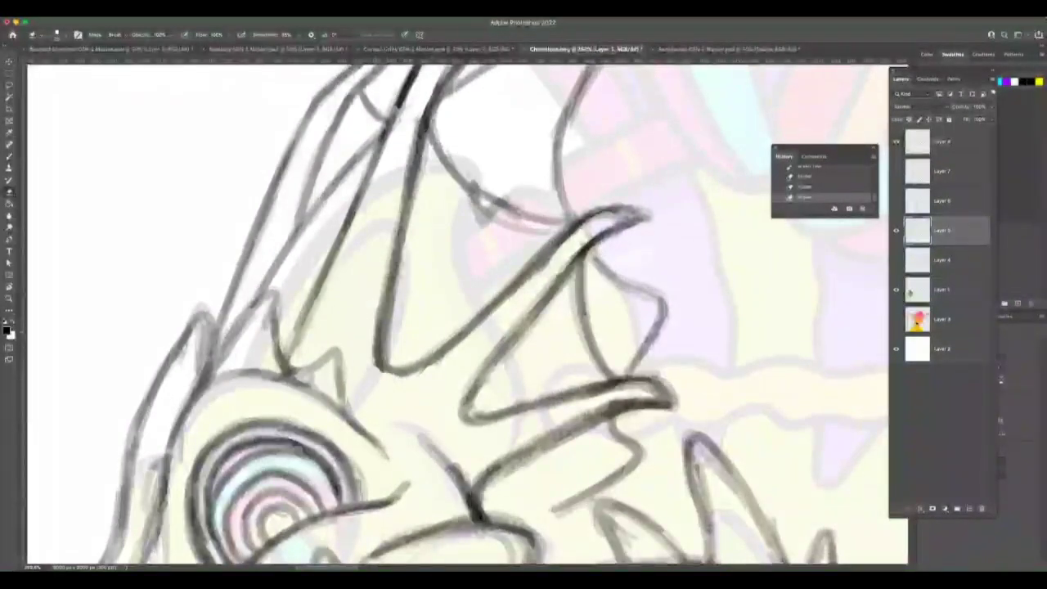
key(z)
drag(496, 404, 449, 445)
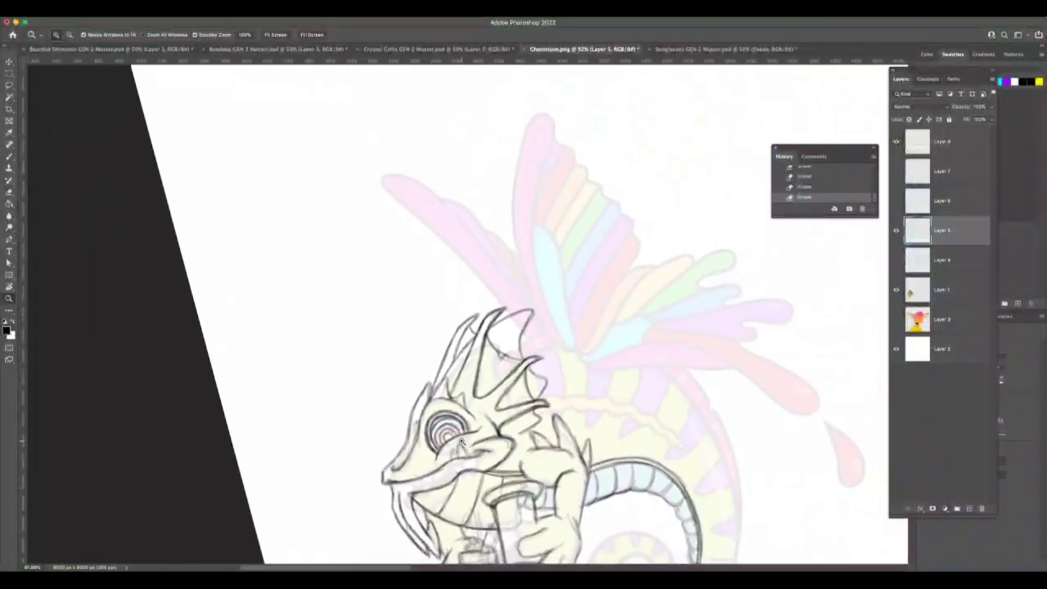
drag(490, 417, 561, 422)
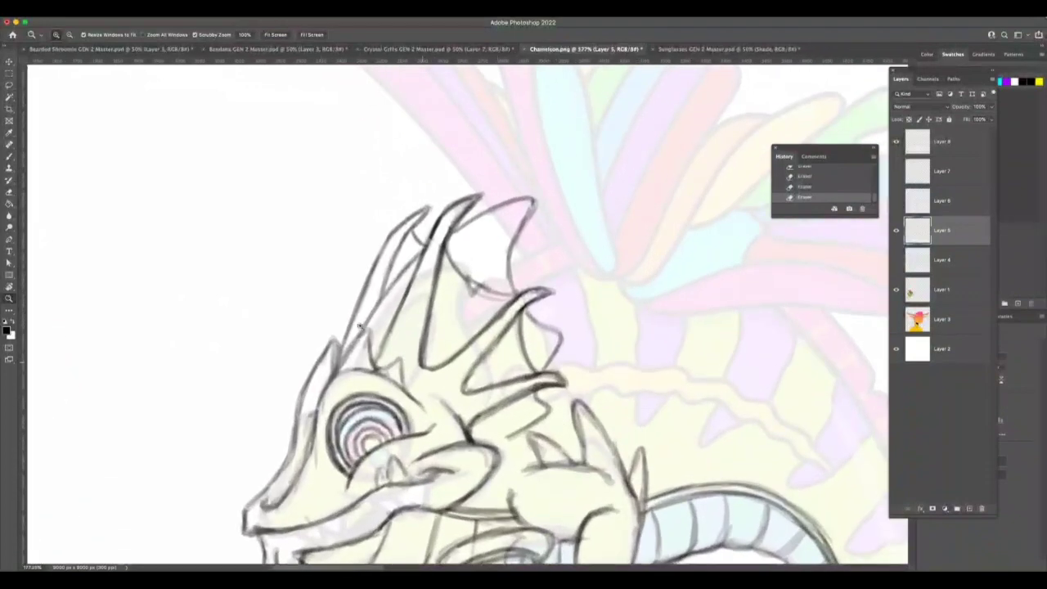
Step: Add a short stroke at the end of the lowest frill near the shoulder and darken the far-side crest spine's lines
click(9, 156)
key(z)
drag(599, 390, 553, 416)
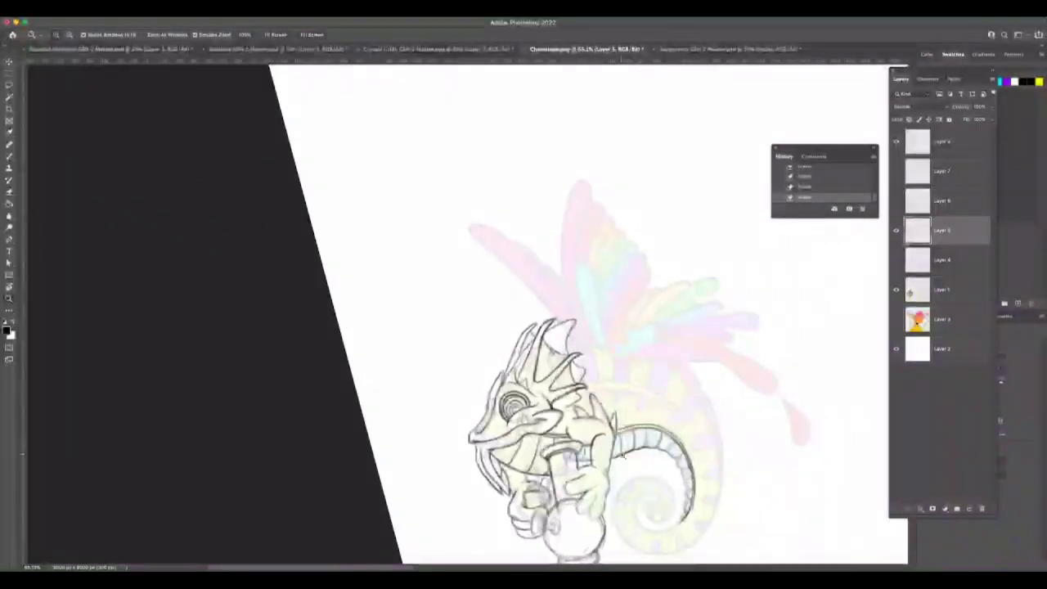
mouse_move(625, 435)
mouse_down()
mouse_move(645, 450)
mouse_move(655, 427)
mouse_move(645, 420)
mouse_move(662, 421)
mouse_up()
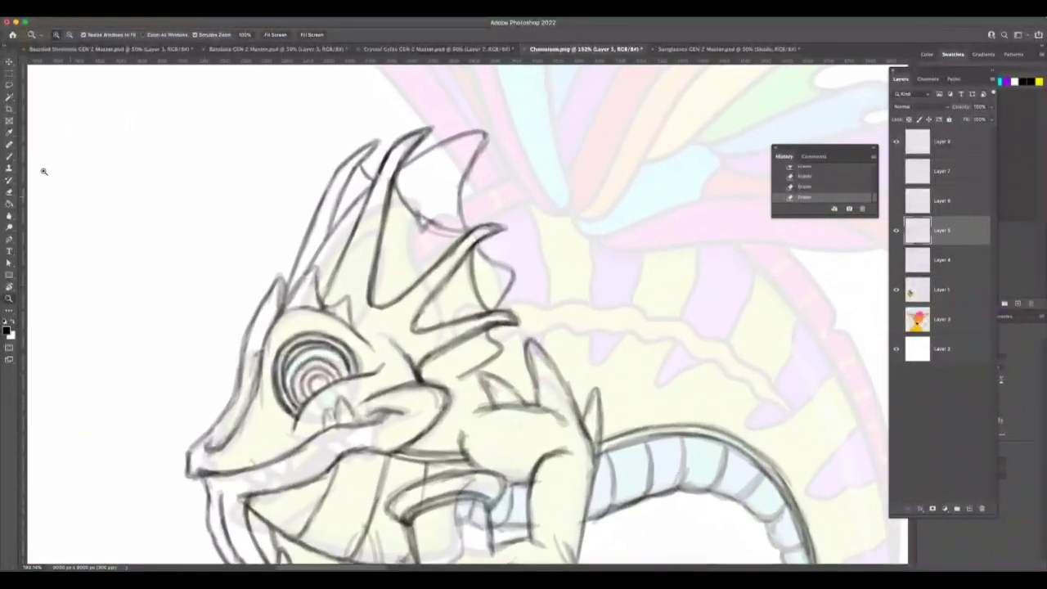
click(9, 155)
drag(465, 374, 458, 385)
mouse_move(463, 377)
mouse_down()
mouse_move(494, 343)
mouse_move(485, 331)
mouse_move(511, 270)
mouse_move(477, 248)
mouse_move(456, 131)
mouse_up()
drag(301, 279, 376, 185)
drag(329, 233, 356, 170)
drag(336, 211, 385, 135)
mouse_move(352, 157)
mouse_down()
mouse_move(278, 311)
mouse_move(284, 278)
mouse_move(271, 296)
mouse_move(280, 301)
mouse_move(230, 398)
mouse_move(191, 446)
mouse_move(187, 474)
mouse_move(300, 456)
mouse_move(369, 421)
mouse_move(322, 434)
mouse_move(326, 422)
mouse_move(321, 434)
mouse_up()
key(super+Tab)
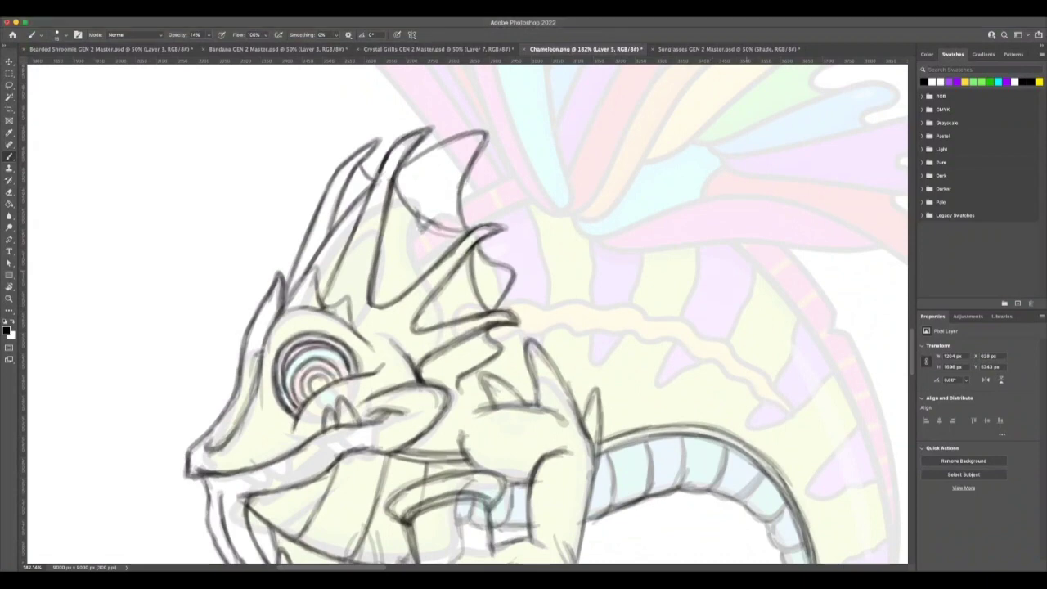
key(super+Tab)
key(super+Tab)
key(super+Tab)
key(super+Tab)
key(super+Tab)
key(super+Tab)
key(super+Tab)
key(super+Tab)
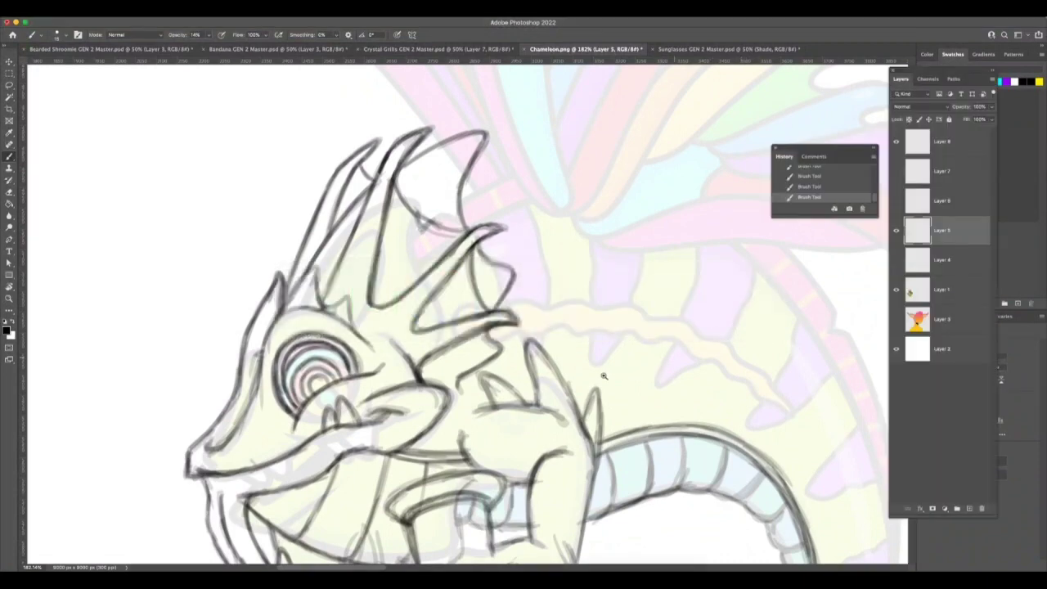
drag(592, 378, 703, 360)
key(super+z)
key(z)
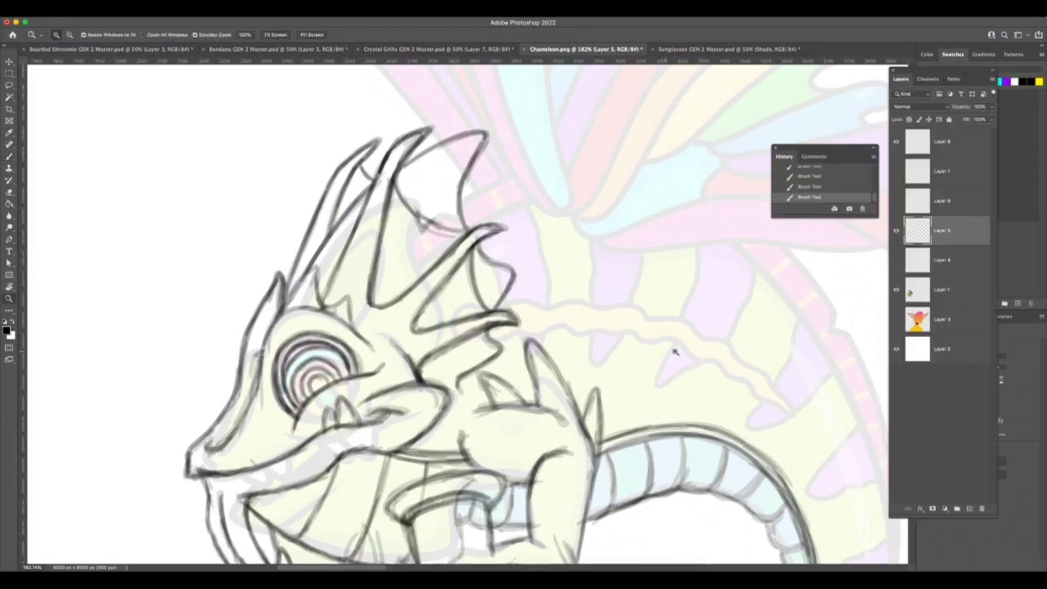
alt+click(676, 372)
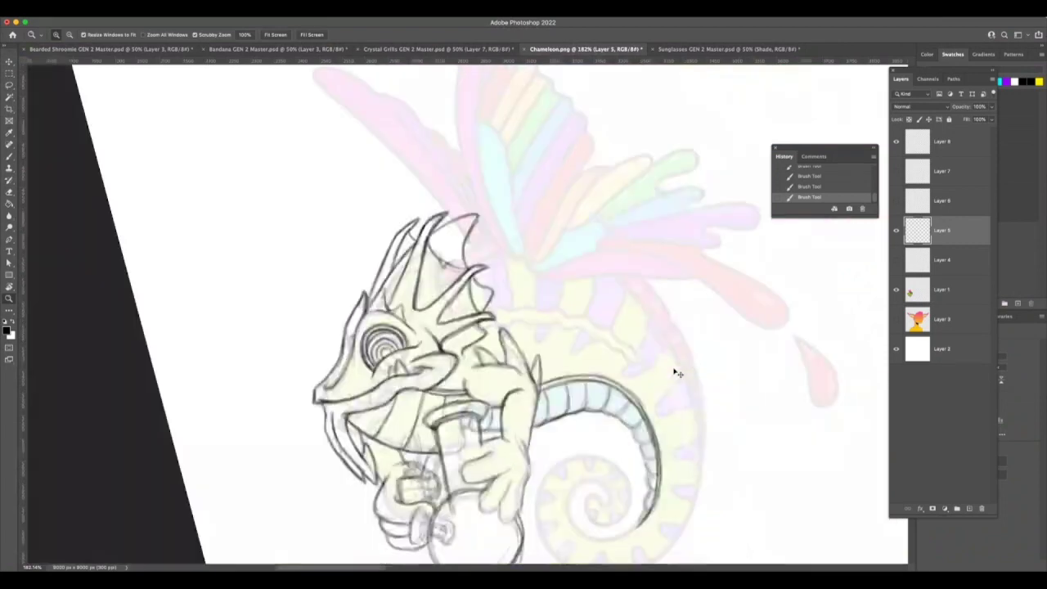
alt+click(676, 372)
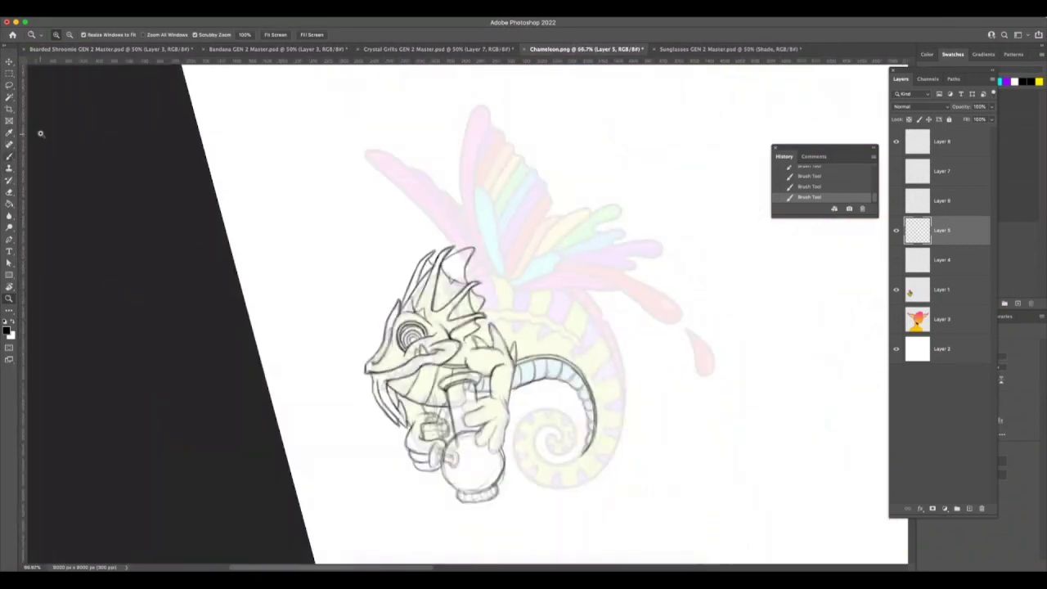
key(r)
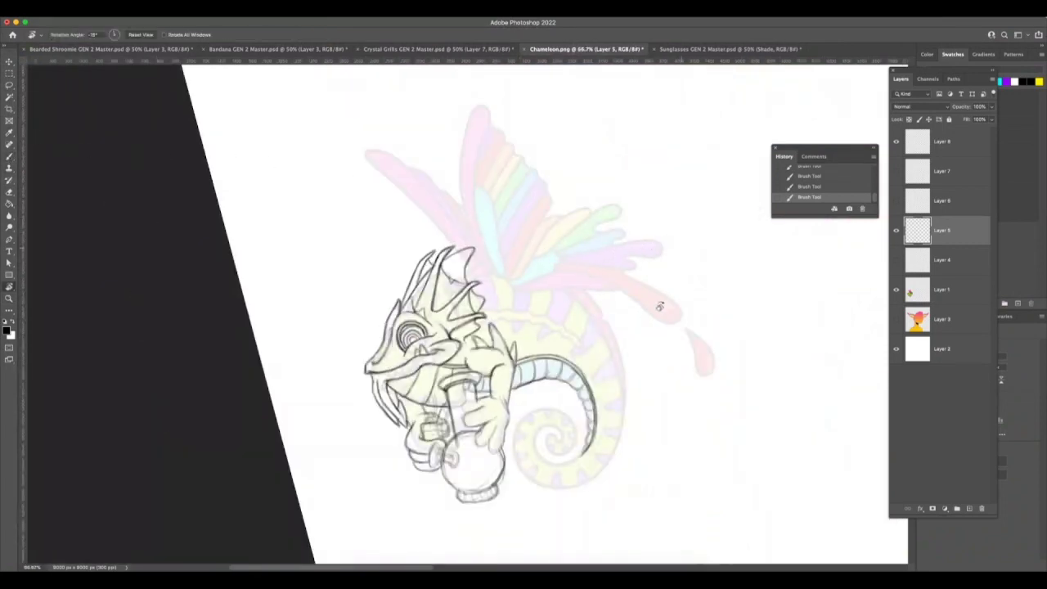
key(z)
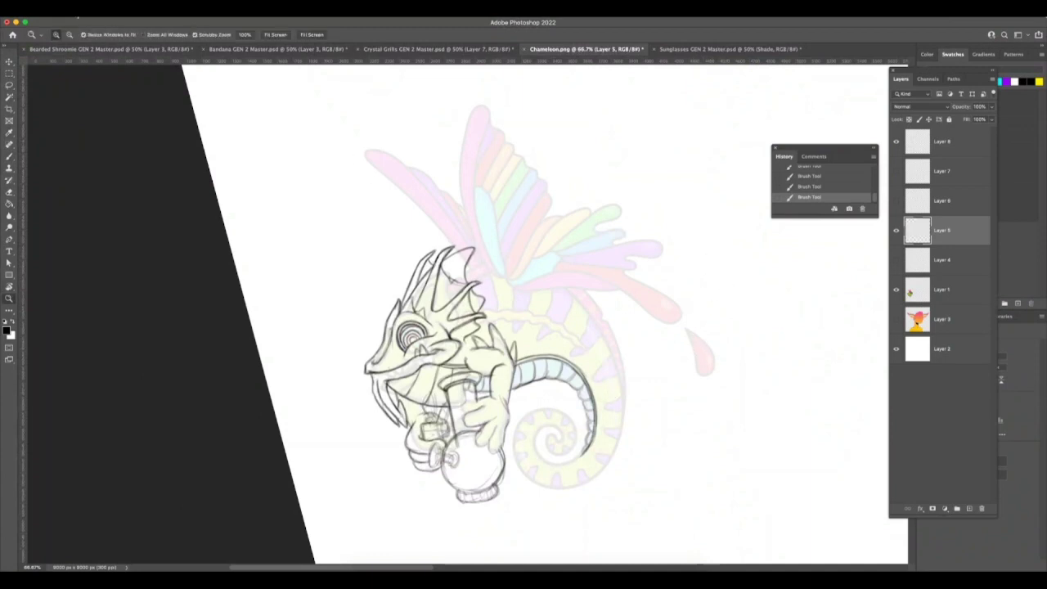
Step: Save the document as "Chameleon GEN 2 Master.psd"
key(super+Tab)
key(super+Tab)
key(super+Tab)
key(super+Tab)
key(super+Tab)
key(super+Tab)
key(super+Tab)
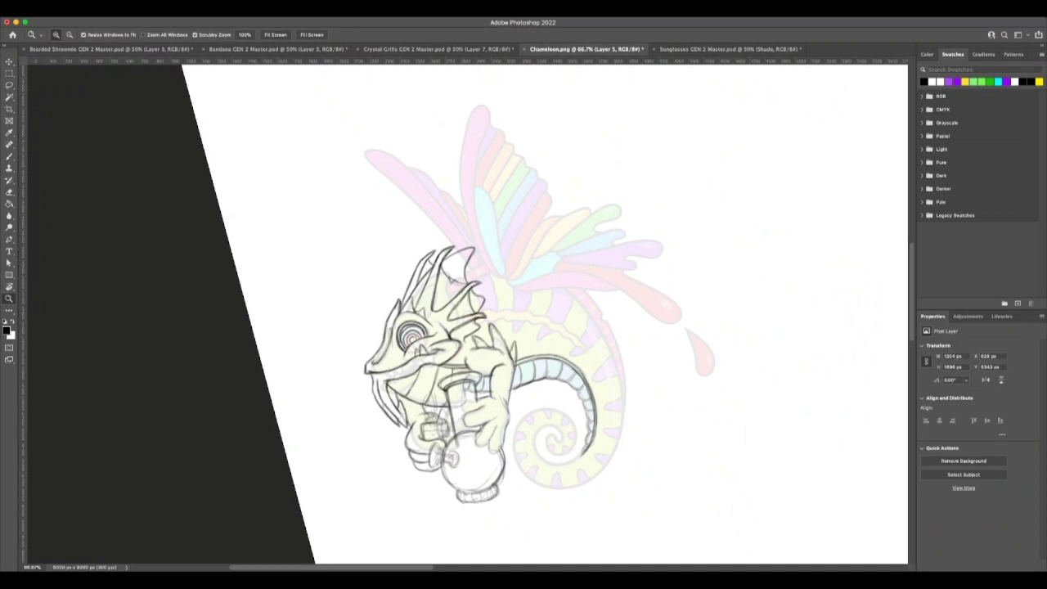
key(super+Tab)
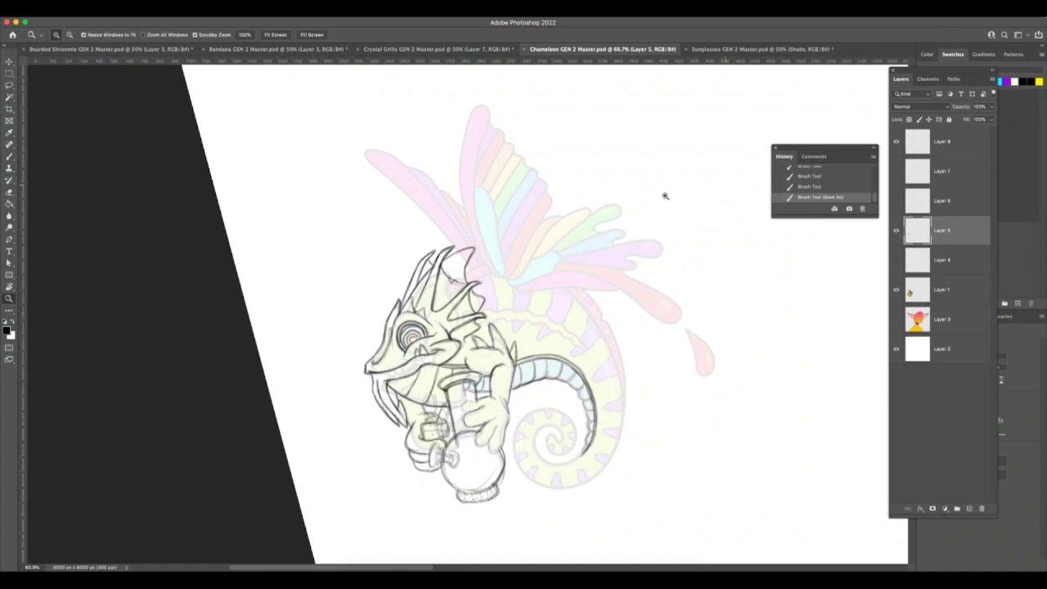
drag(663, 196, 57, 264)
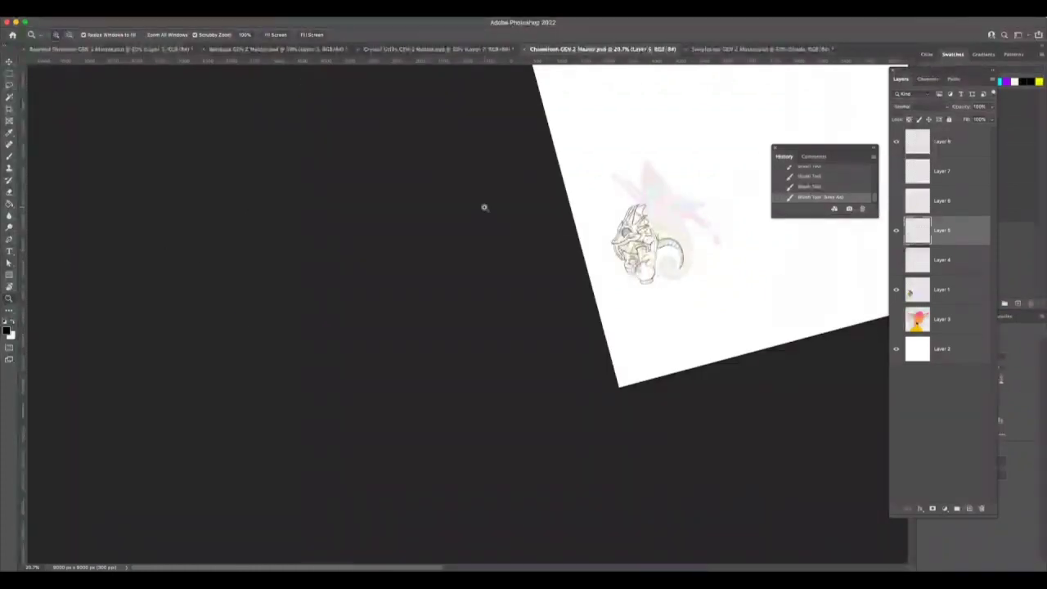
drag(486, 212, 495, 260)
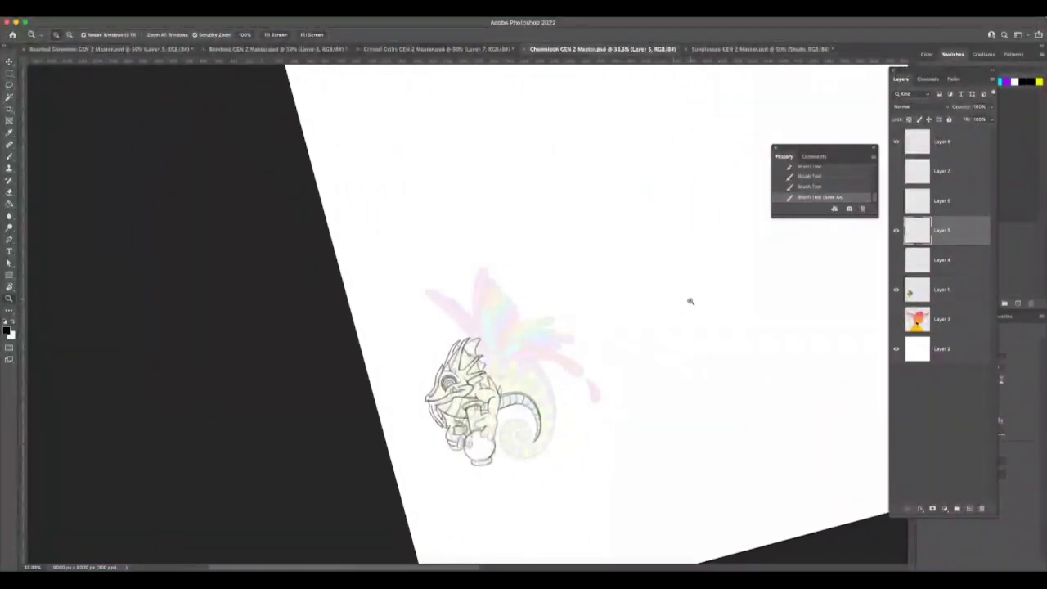
key(super+Tab)
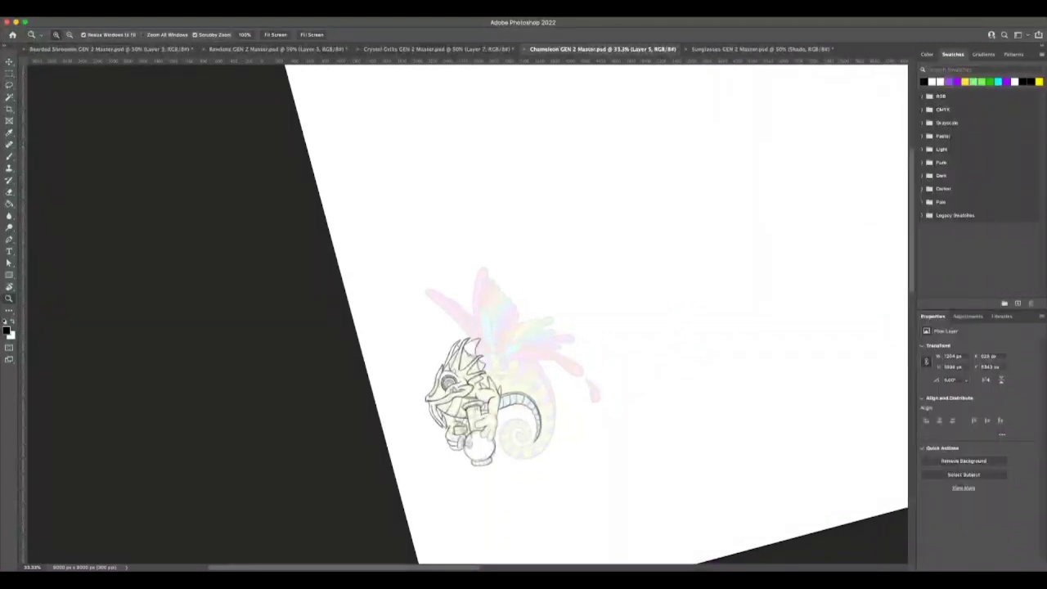
key(F7)
key(F7)
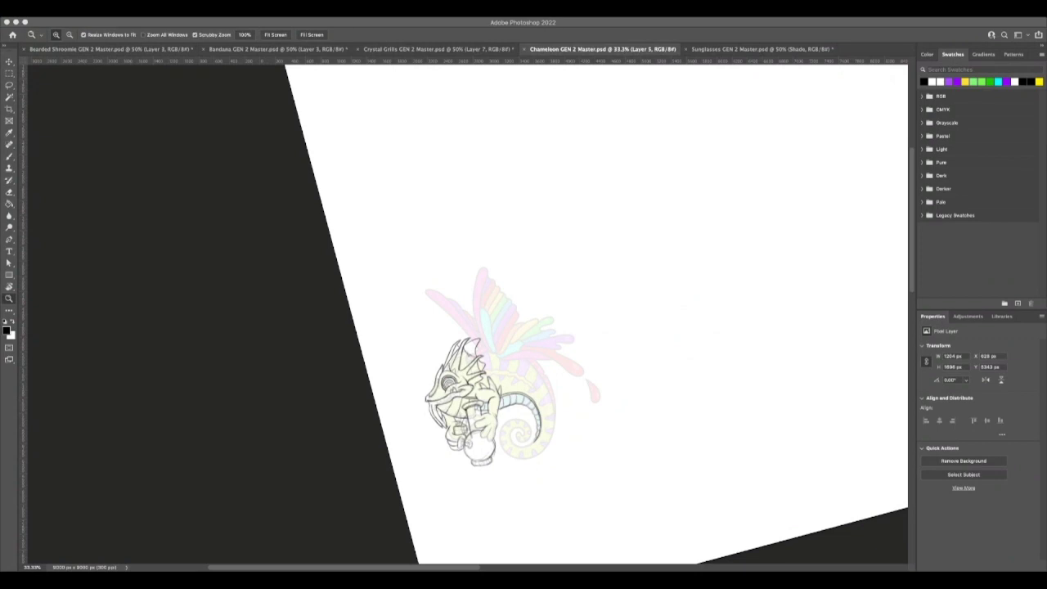
key(super+Tab)
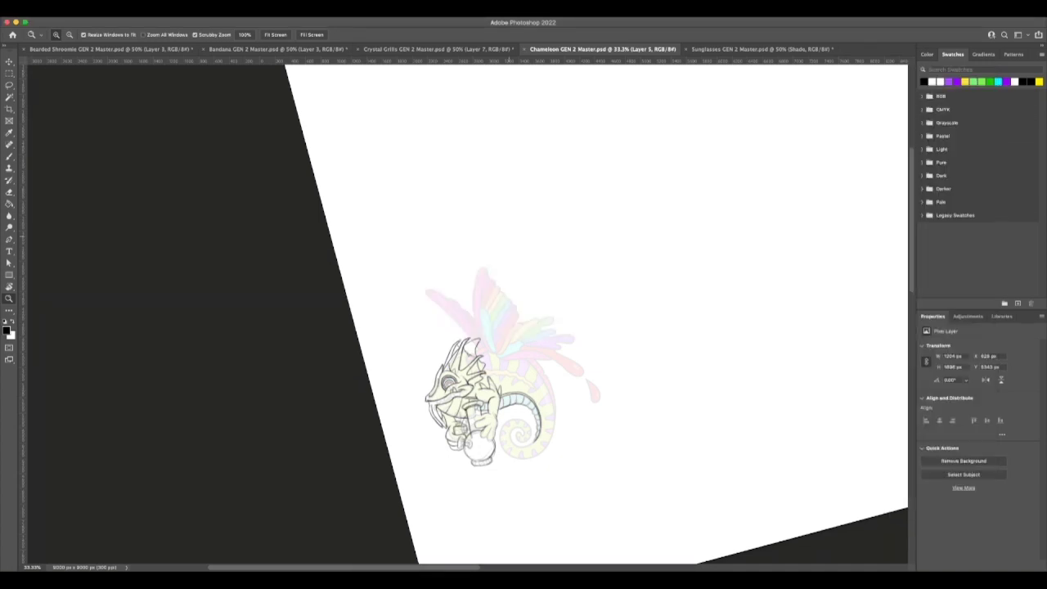
key(r)
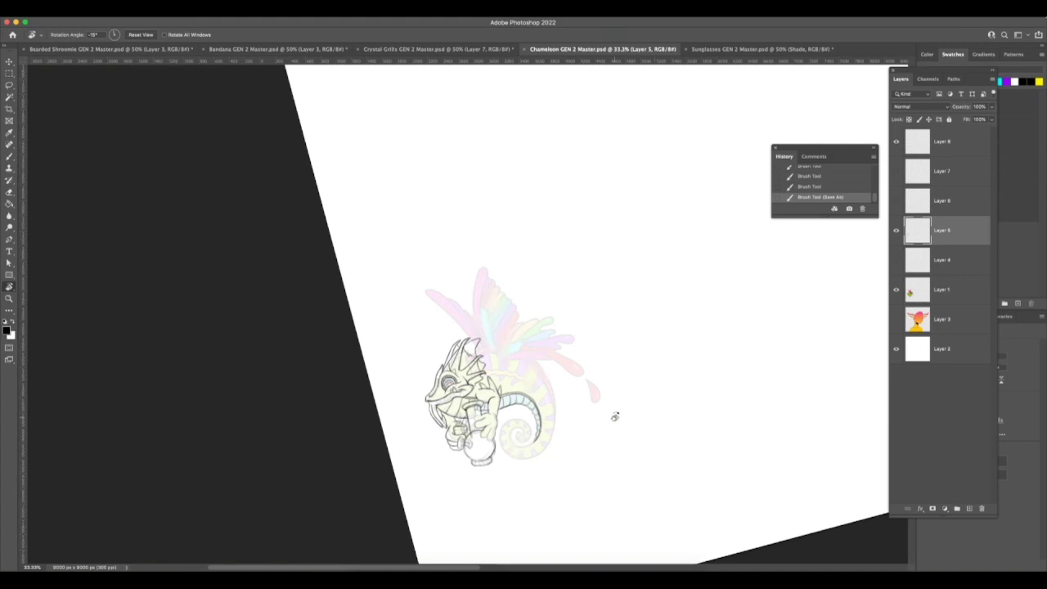
key(z)
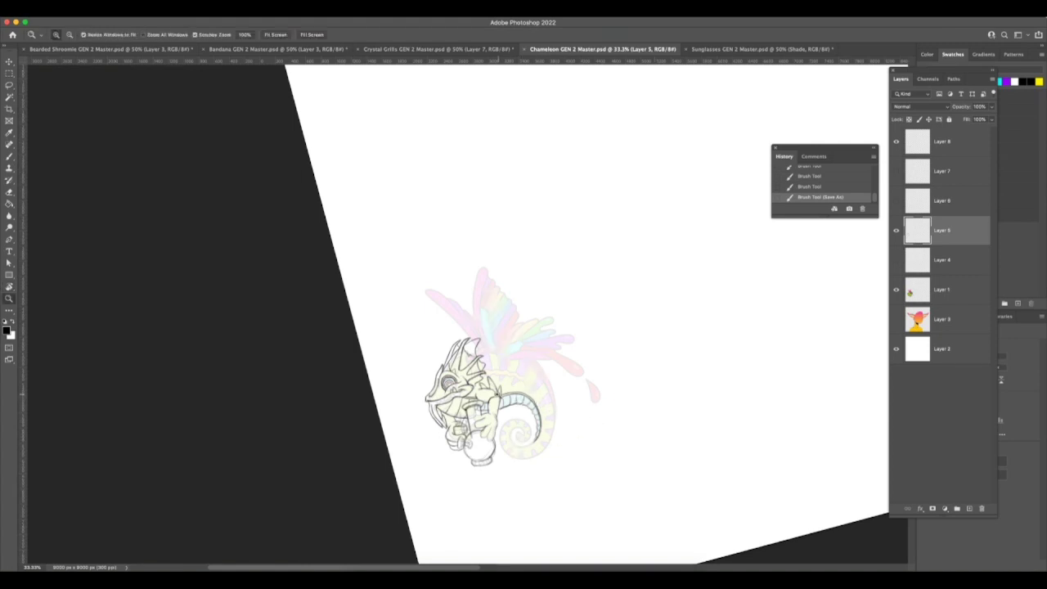
drag(518, 399, 526, 405)
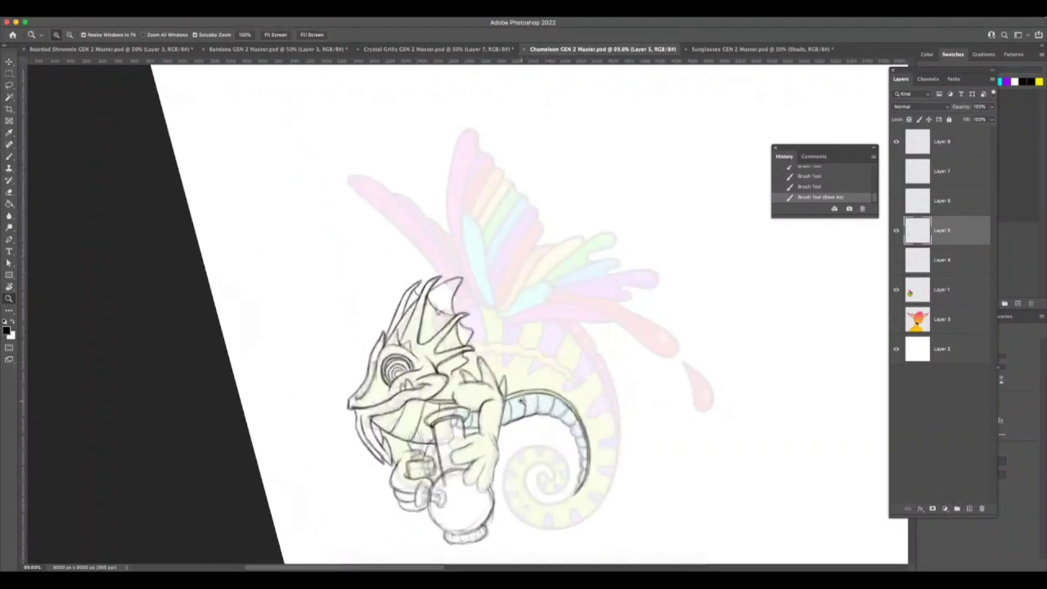
Step: Hide and show the faded colour reference on Layer 1 to compare it with the chameleon line sketch
key(super+Tab)
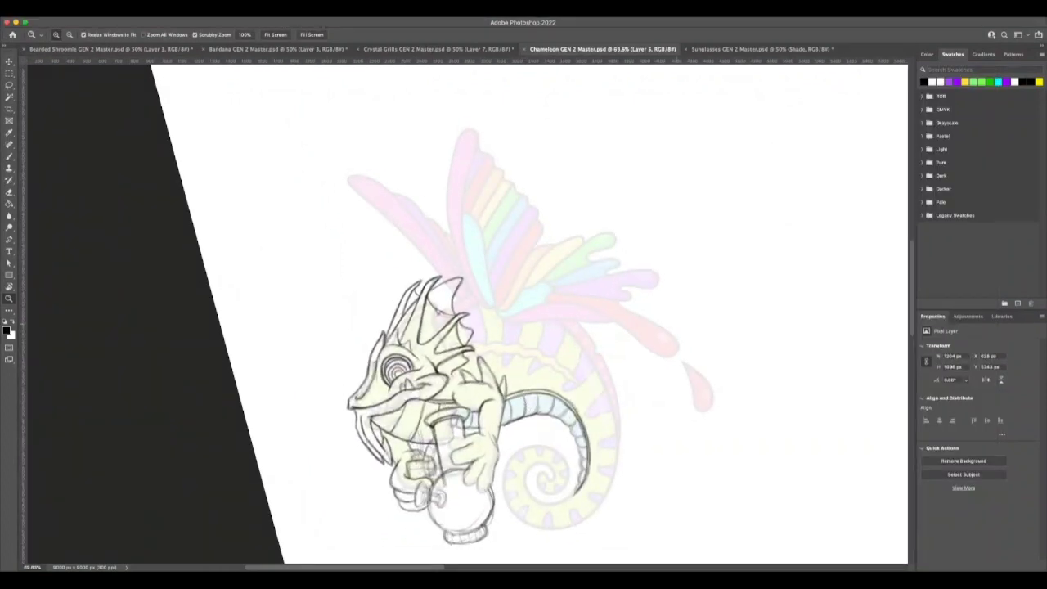
key(F7)
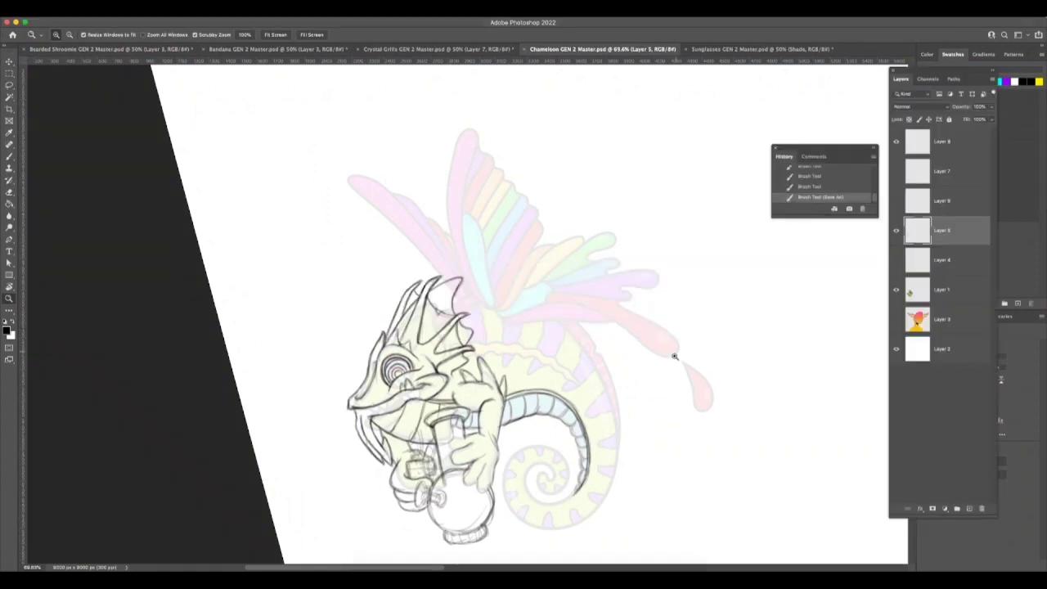
click(896, 292)
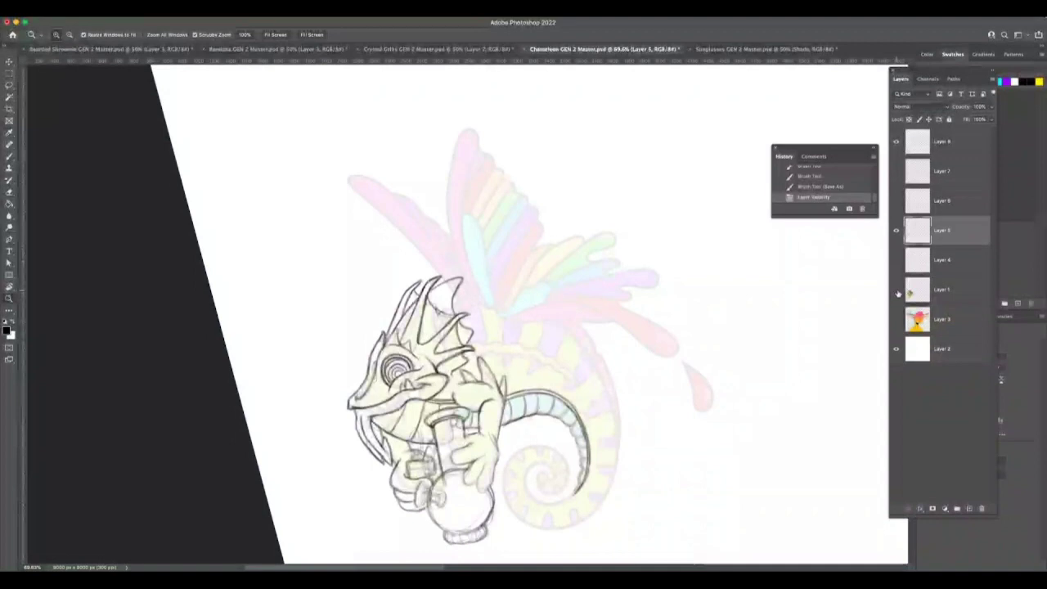
click(897, 292)
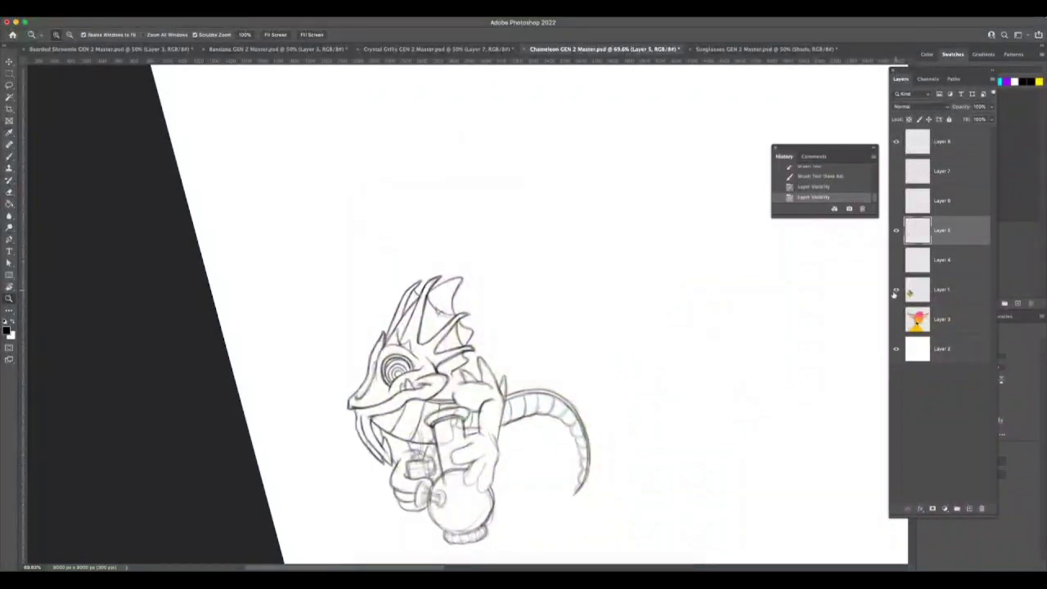
click(897, 292)
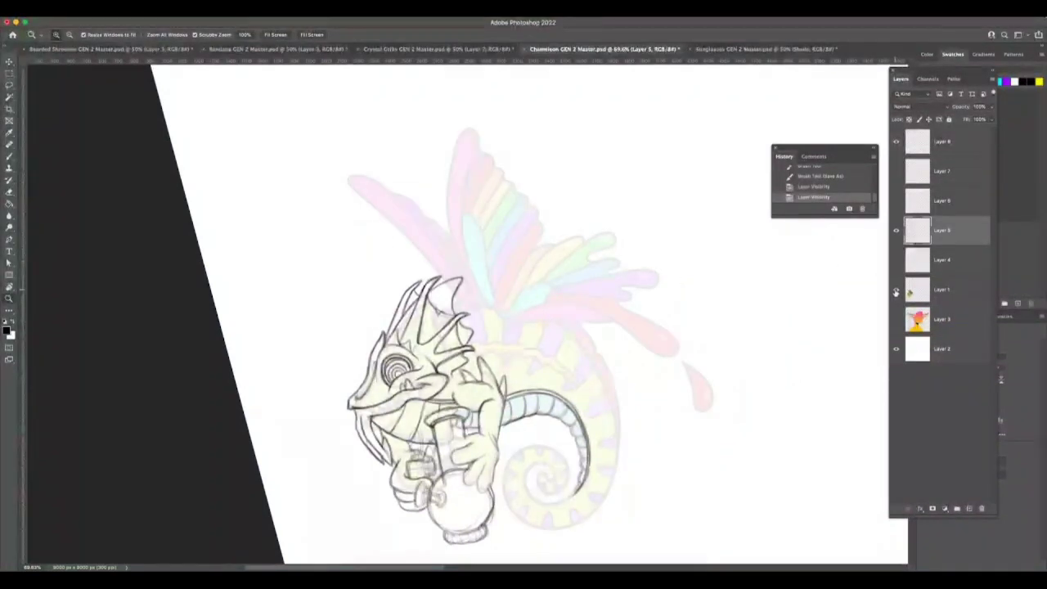
click(897, 292)
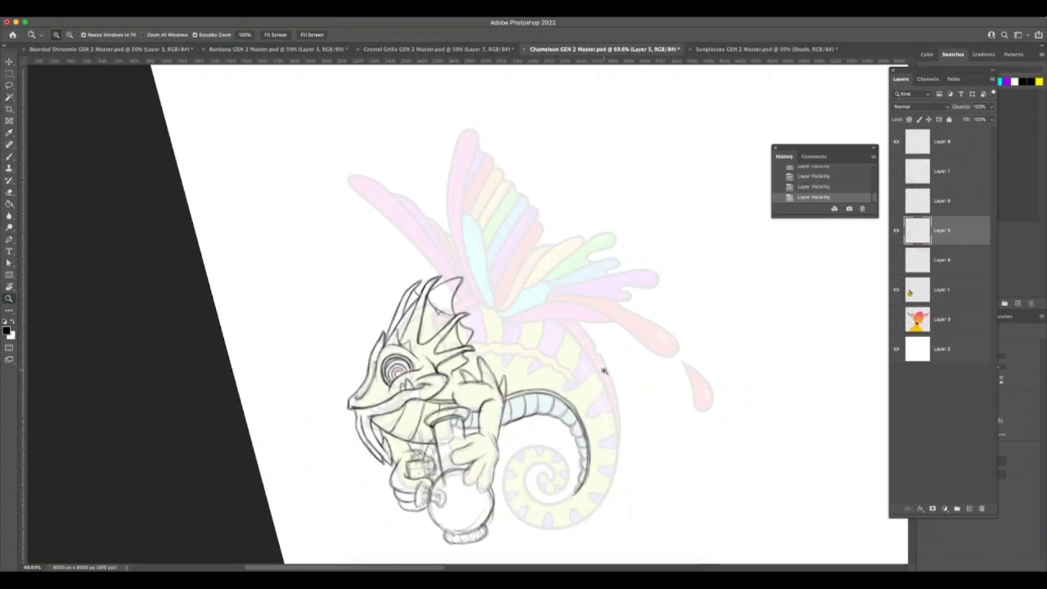
key(super+Tab)
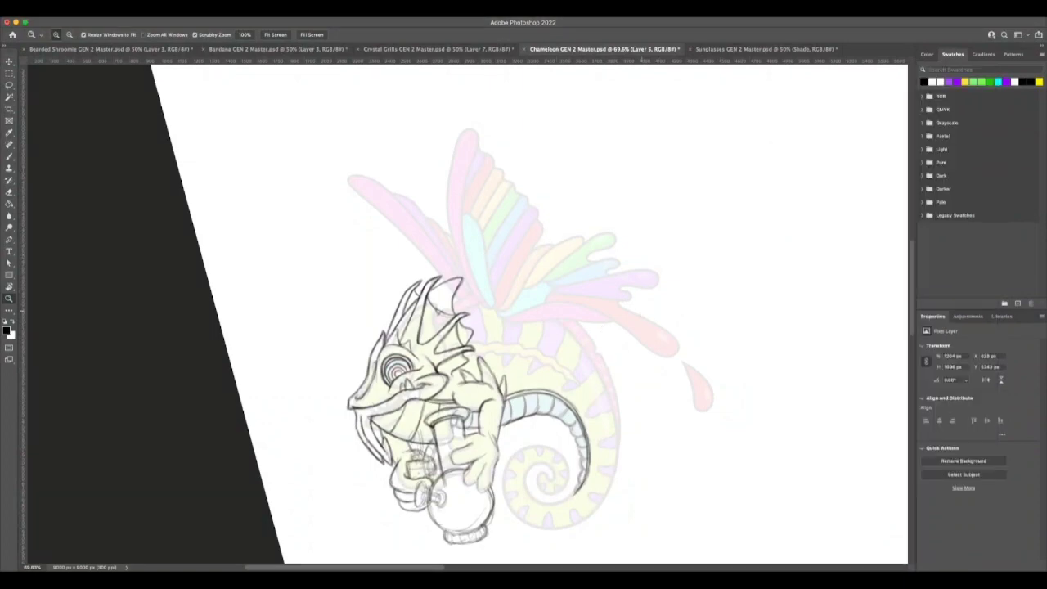
key(F7)
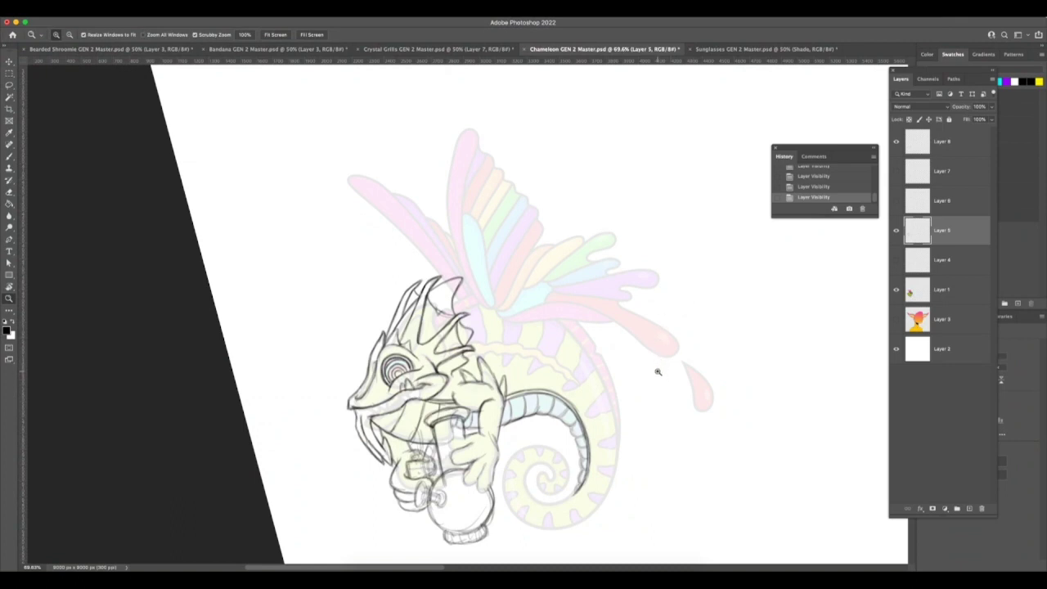
key(super+Tab)
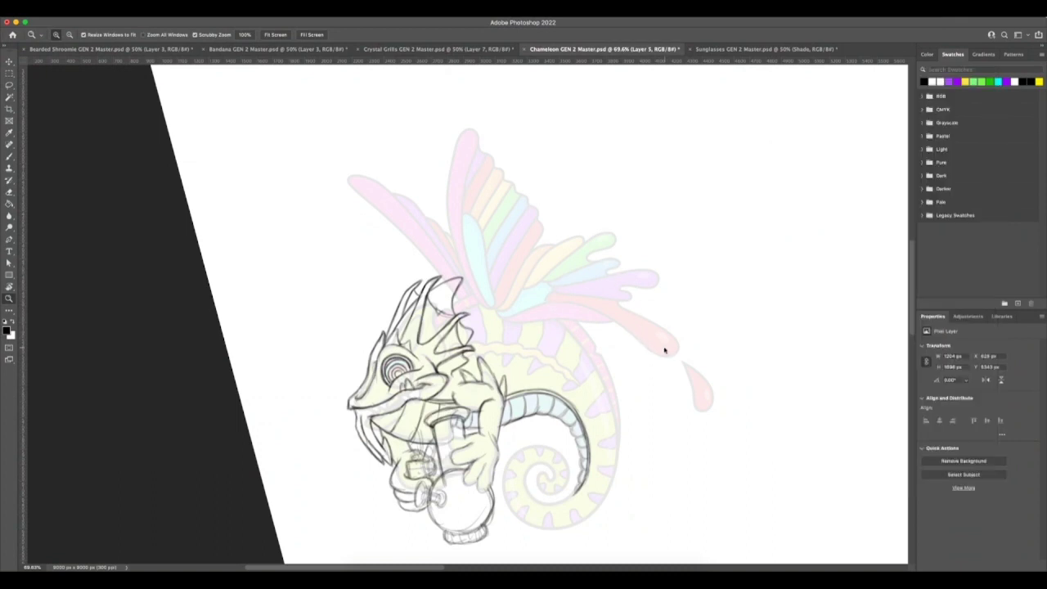
key(F7)
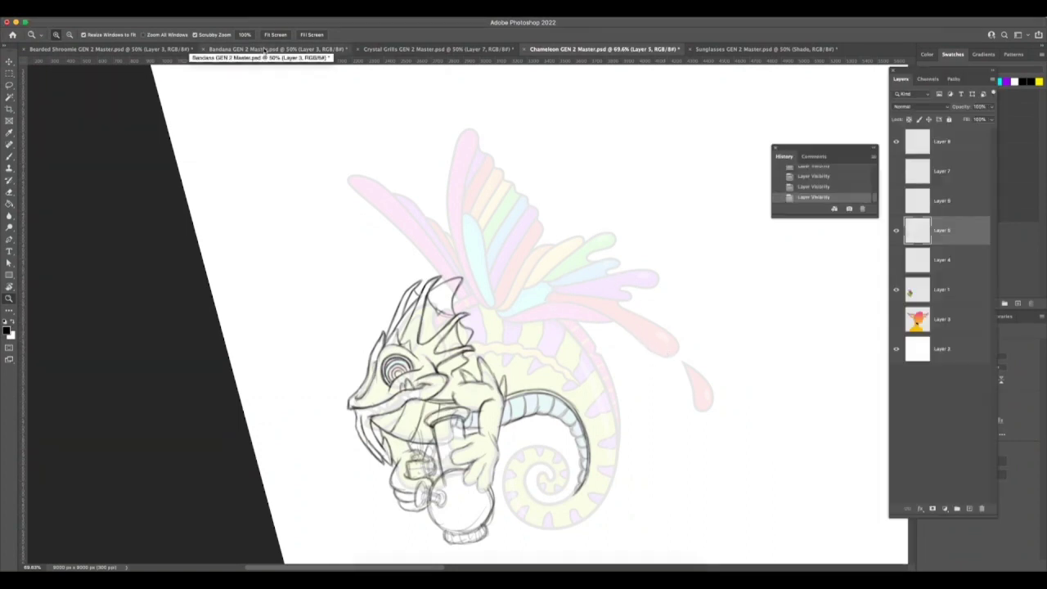
Step: Switch to the Bandana GEN 2 Master document and view the whole red bandana snake artwork at 50%
click(264, 50)
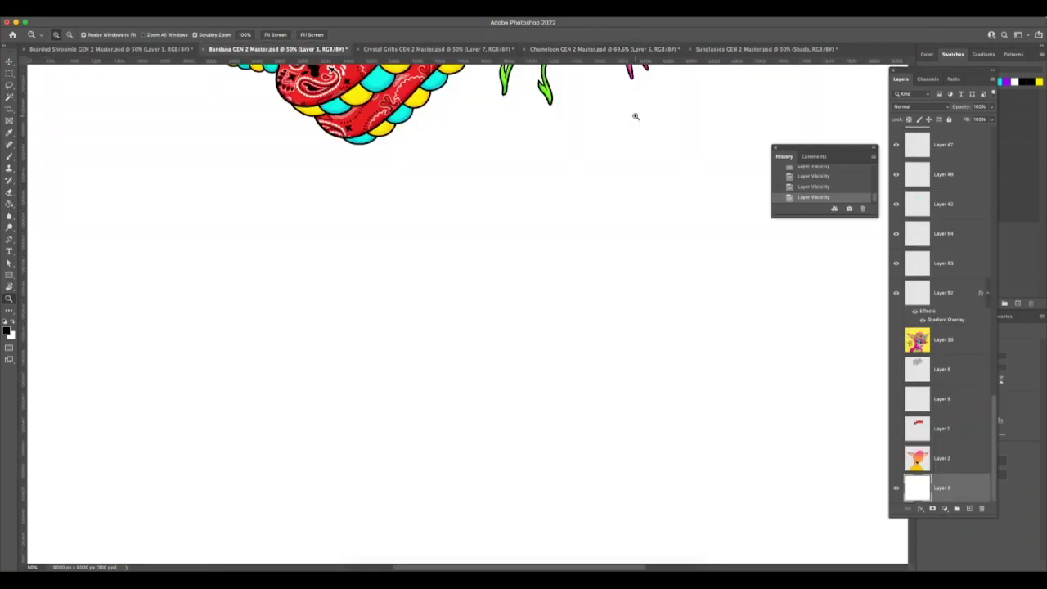
key(super+minus)
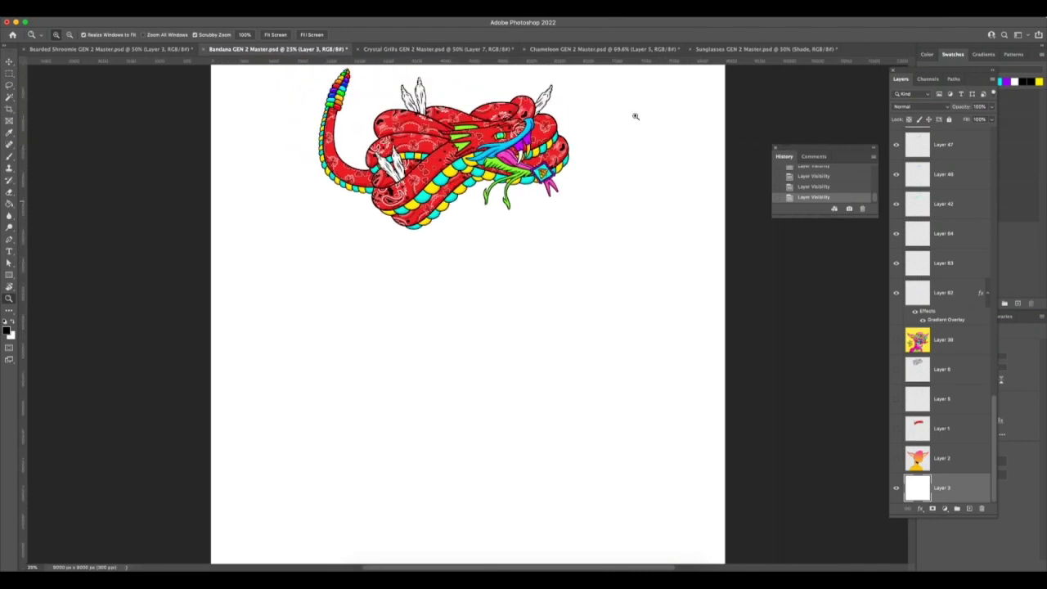
scroll(635, 116, up, 5)
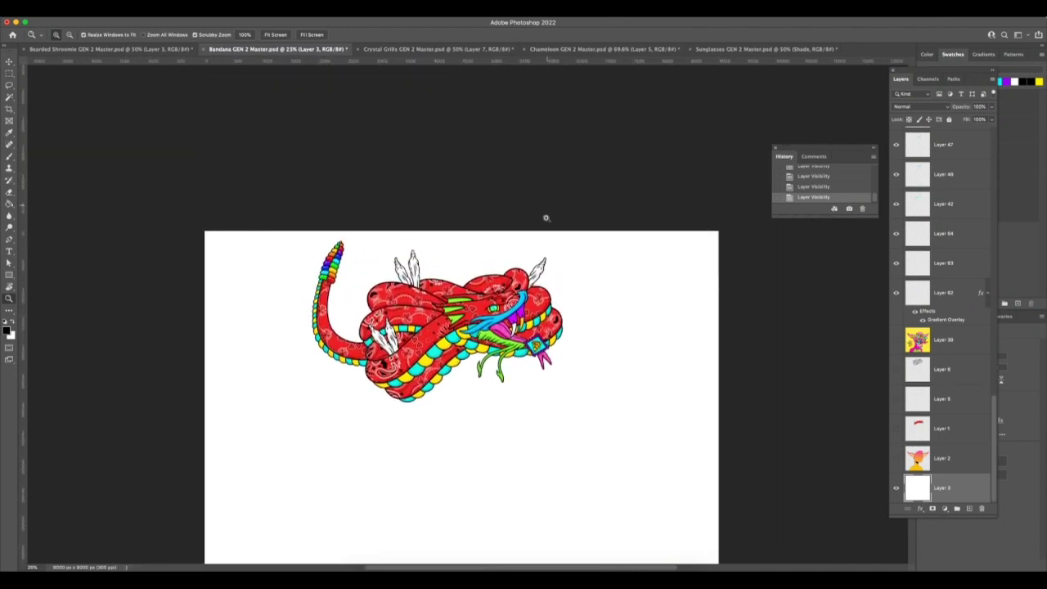
key(super+plus)
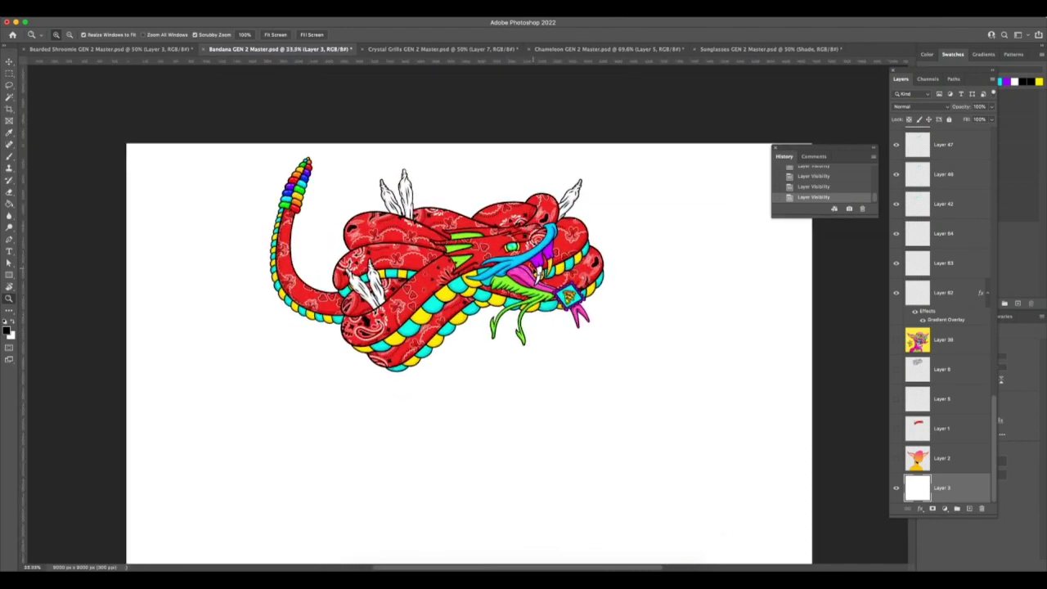
key(super+plus)
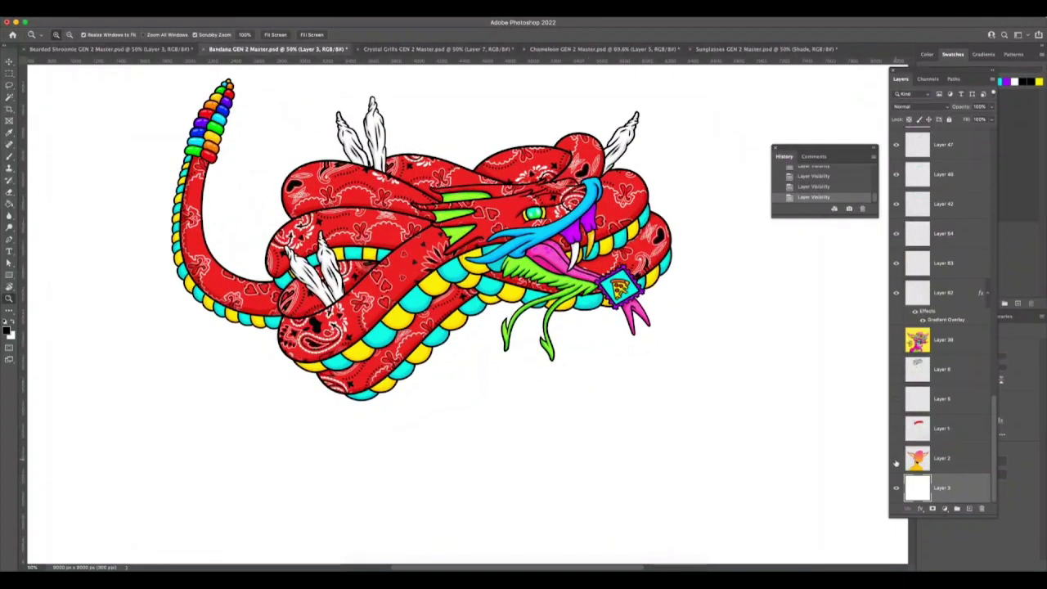
Step: Show the full character illustration layer behind the bandana snake for comparison, then hide it again
key(super+Tab)
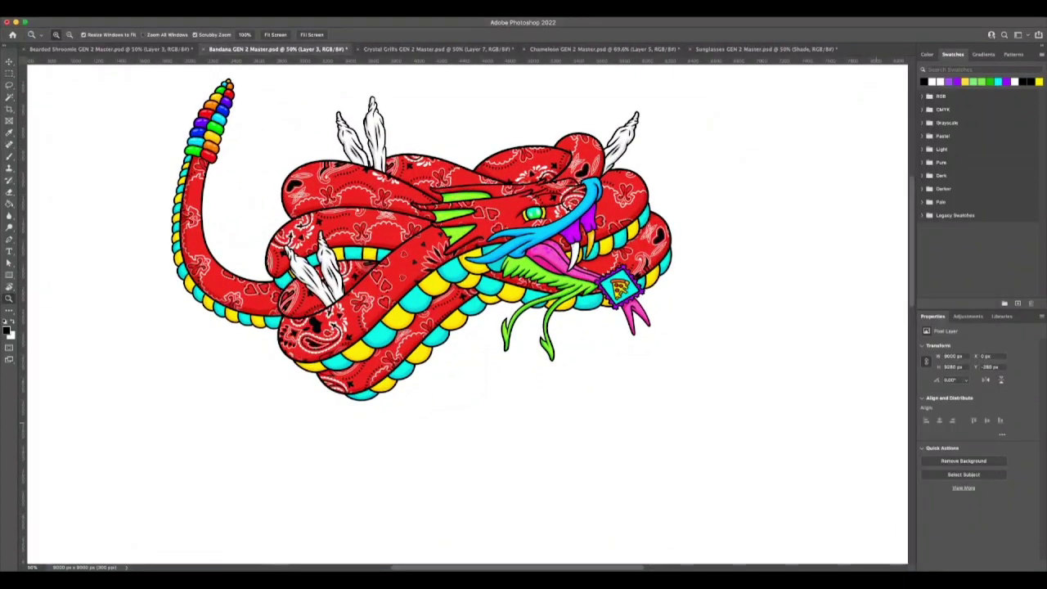
key(F7)
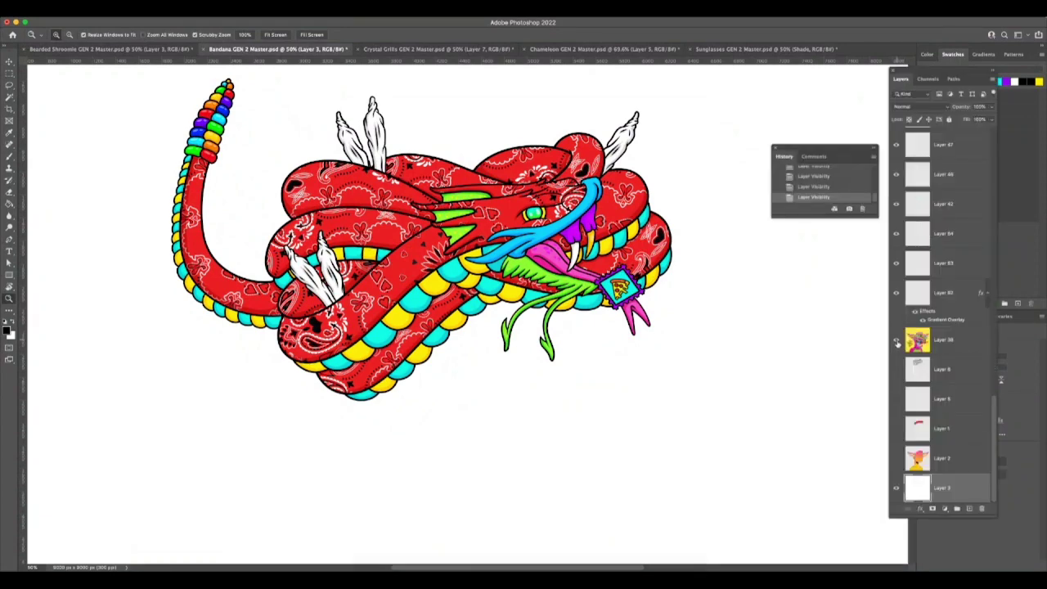
click(897, 341)
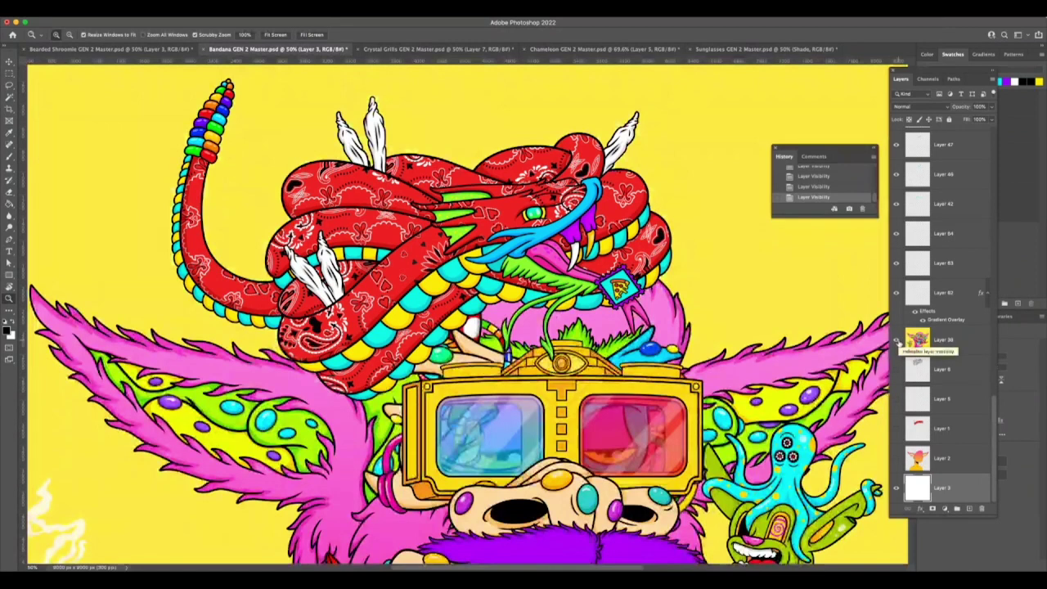
click(897, 341)
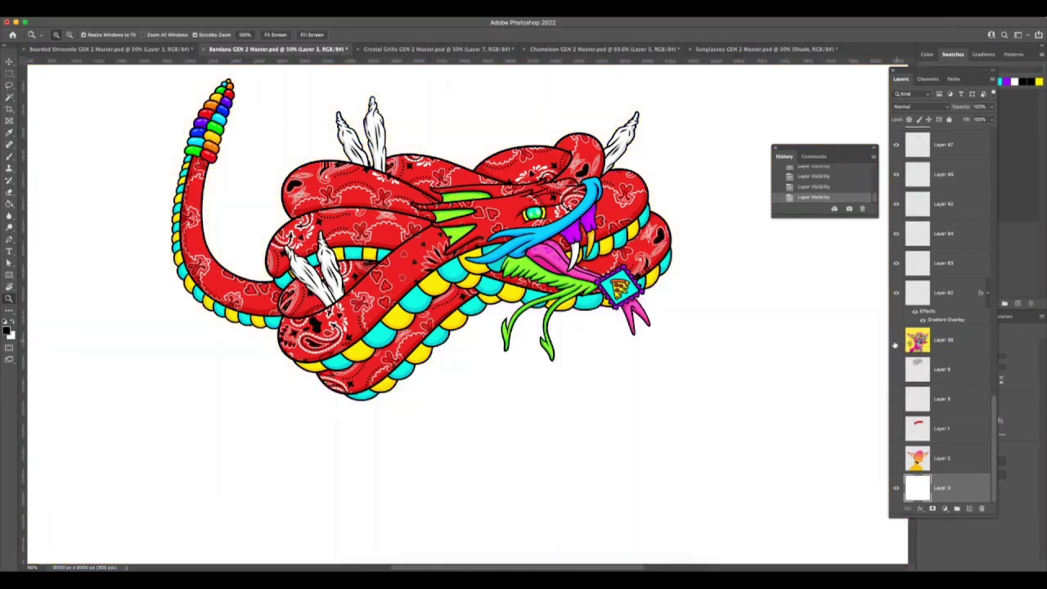
key(super+Tab)
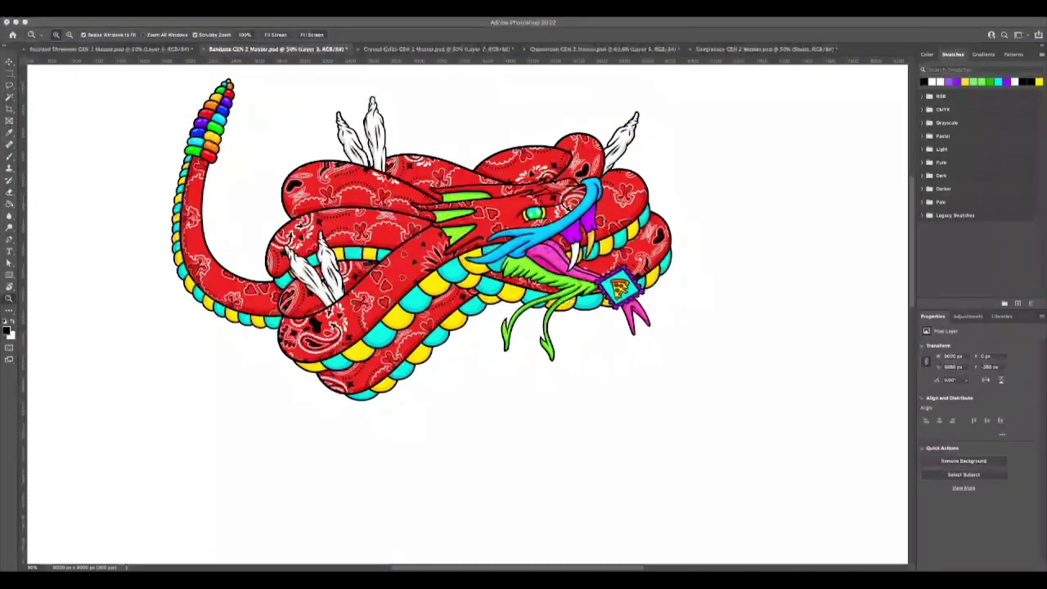
key(F7)
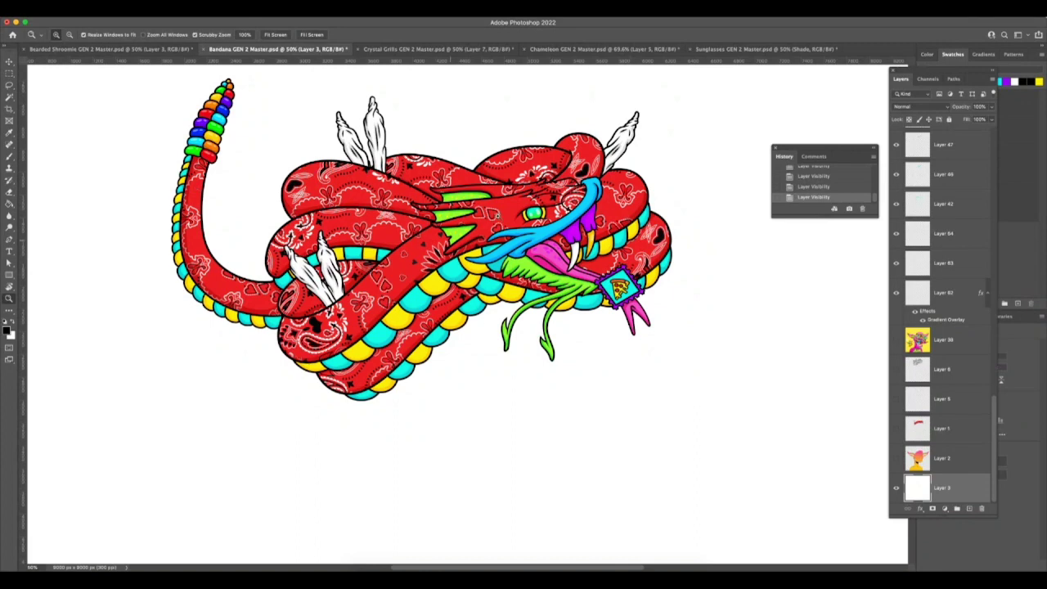
key(super+Tab)
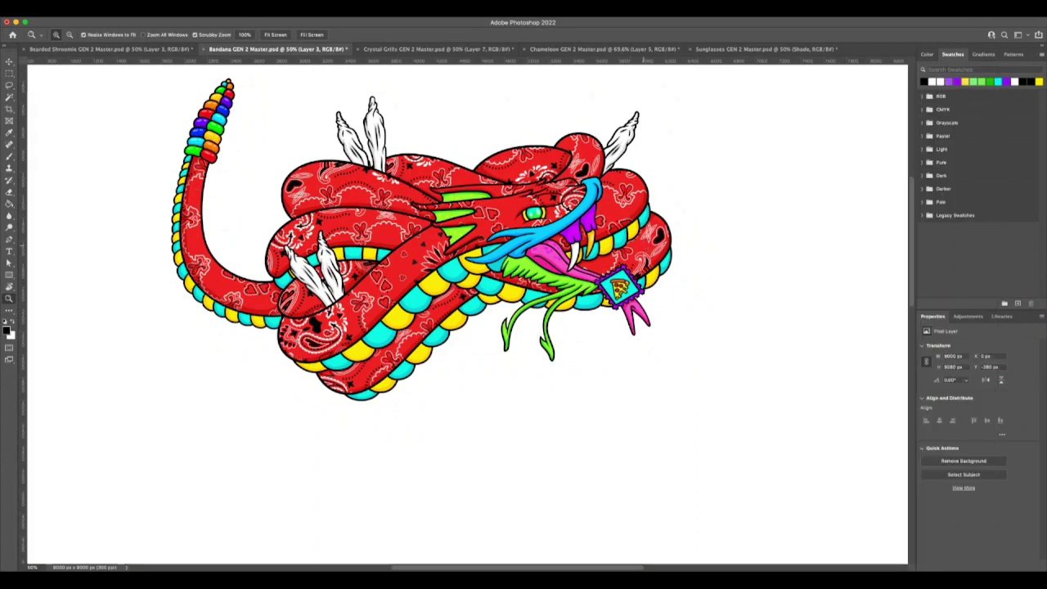
key(F7)
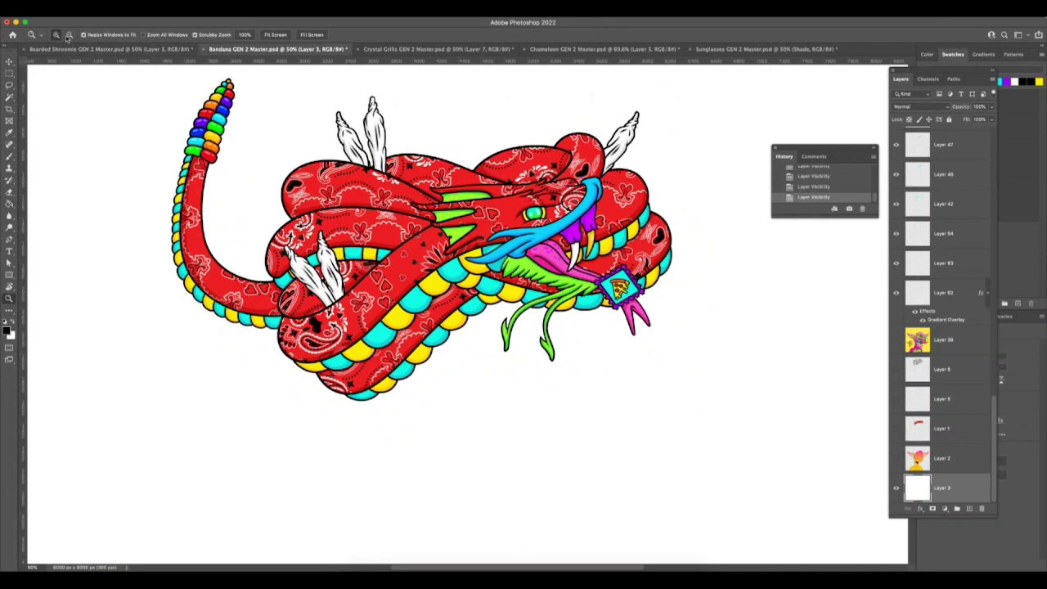
key(super+Tab)
key(Escape)
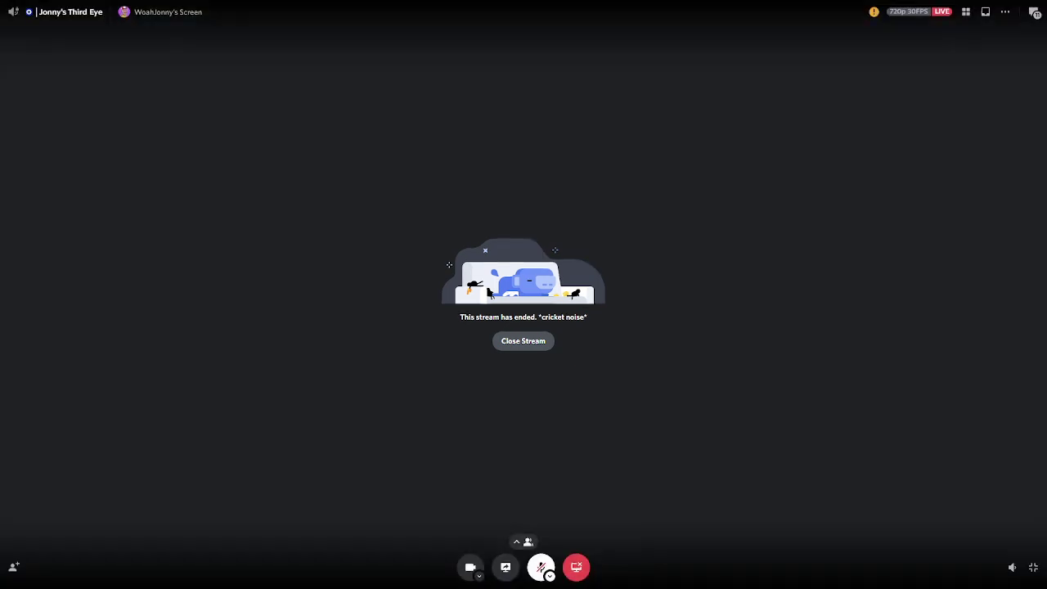
Step: In Discord, close the ended stream, leave the full-screen call view and open the drawing-chat channel at its newest messages
click(523, 340)
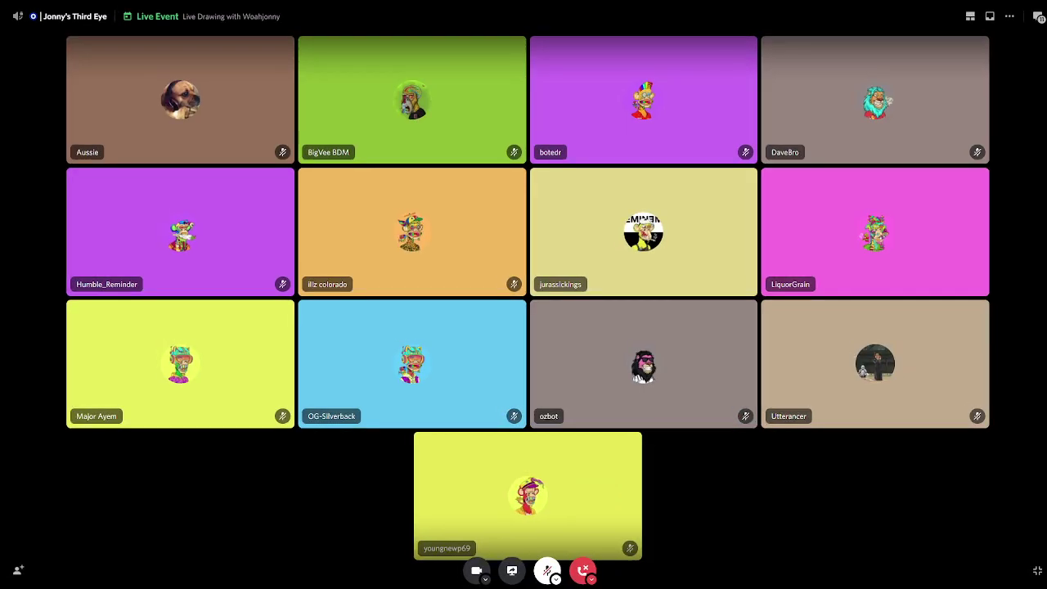
key(Escape)
scroll(99, 428, down, 2)
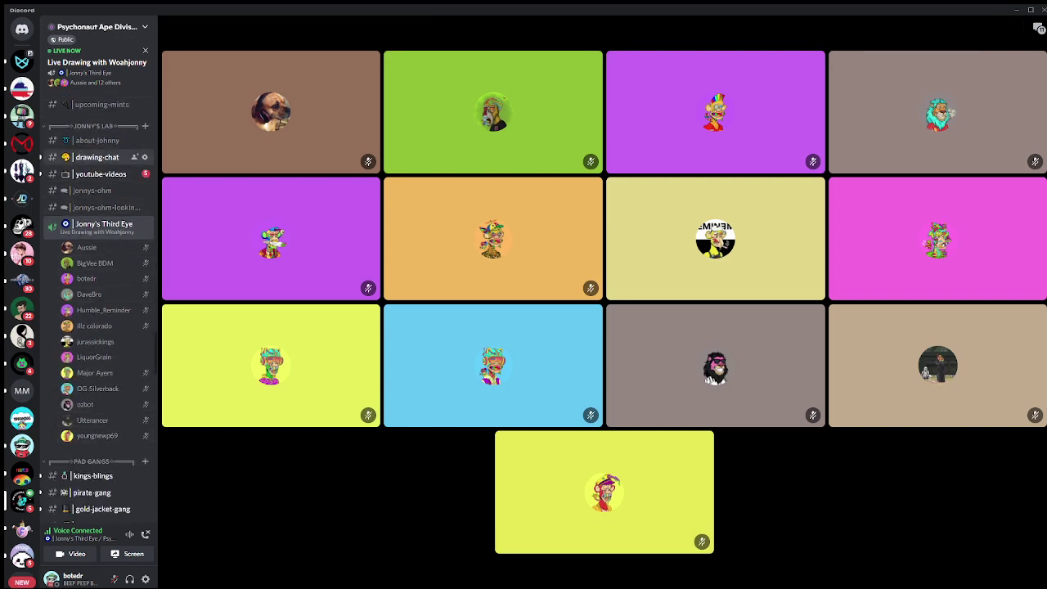
click(97, 157)
scroll(544, 303, down, 15)
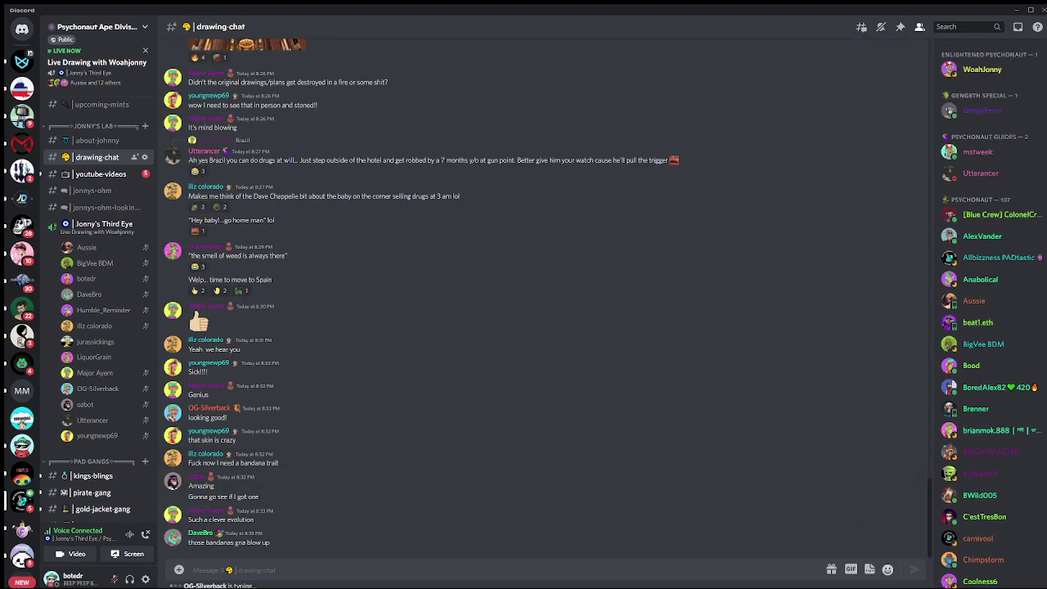
Step: Send the :eyes: emoji as a message in the drawing-chat channel
text(:eye)
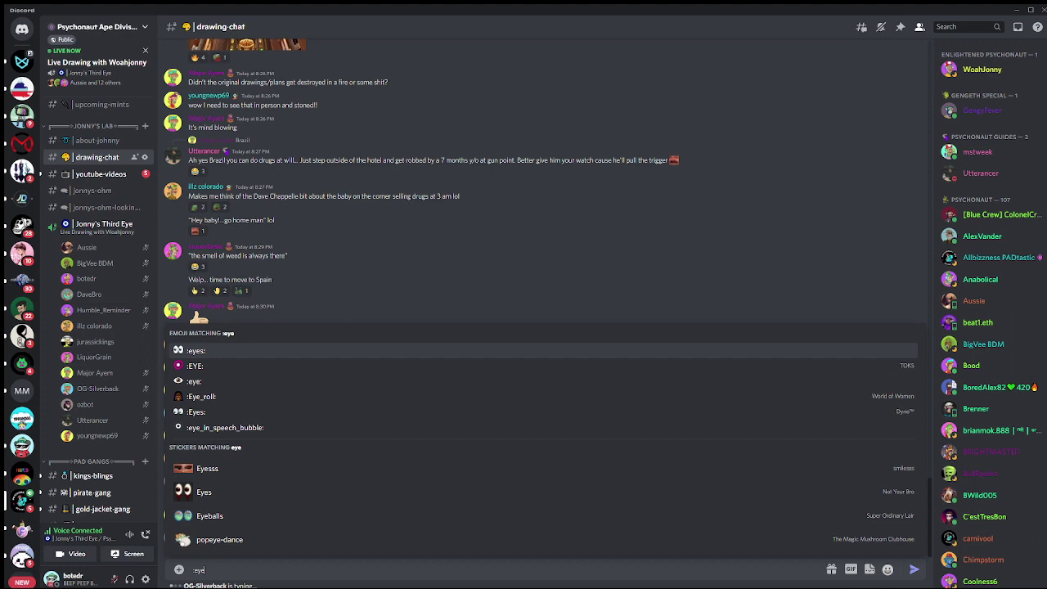
key(Return)
key(Return)
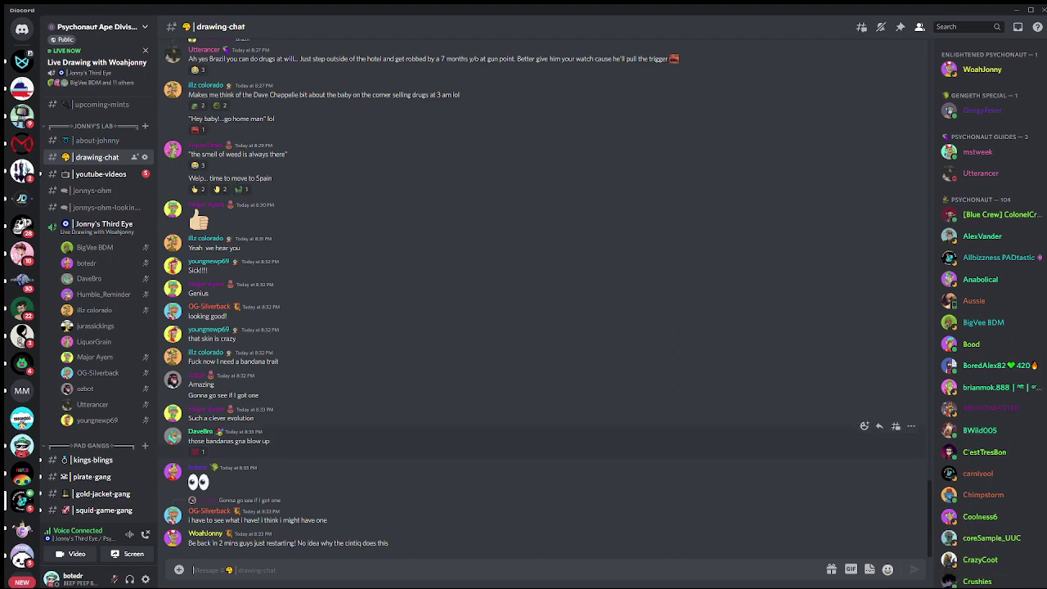
Step: Reply "WACOM things" to the message about restarting because of the cintiq and follow up with the message "i feel u"
click(879, 527)
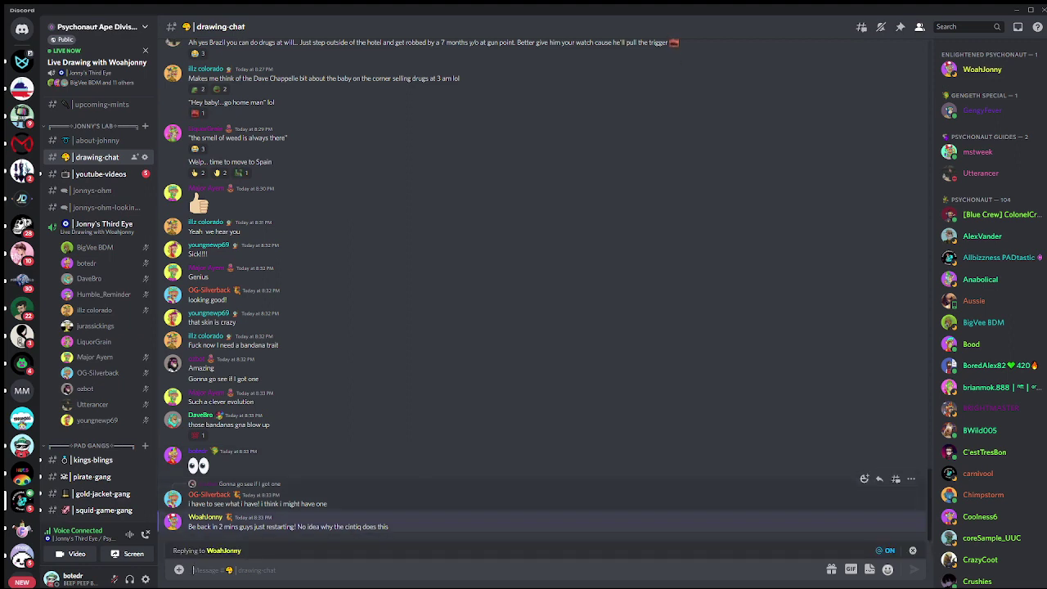
text(WAC)
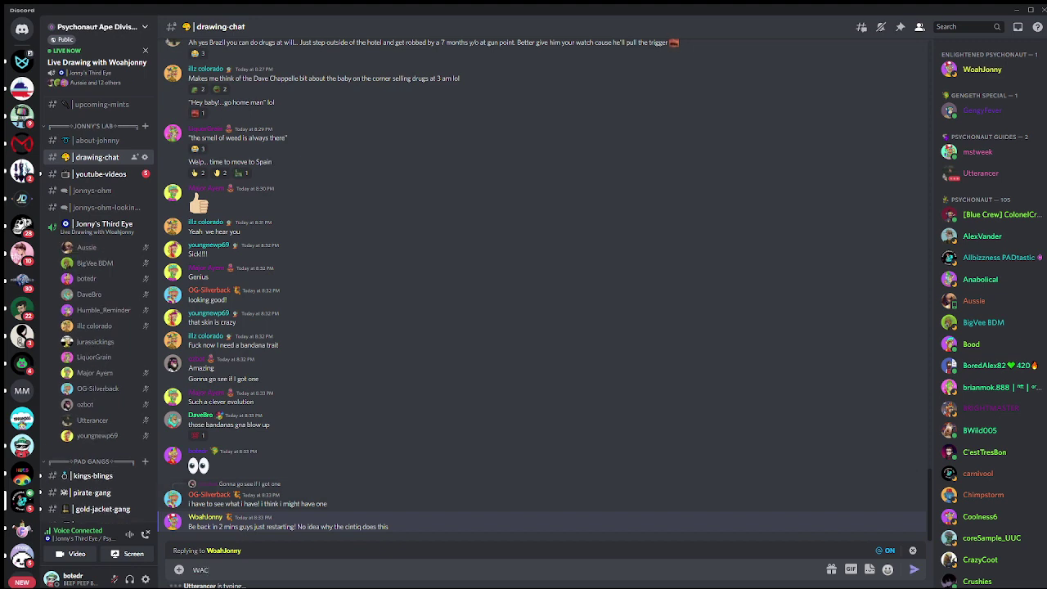
text(OM things)
key(Return)
text(i fe)
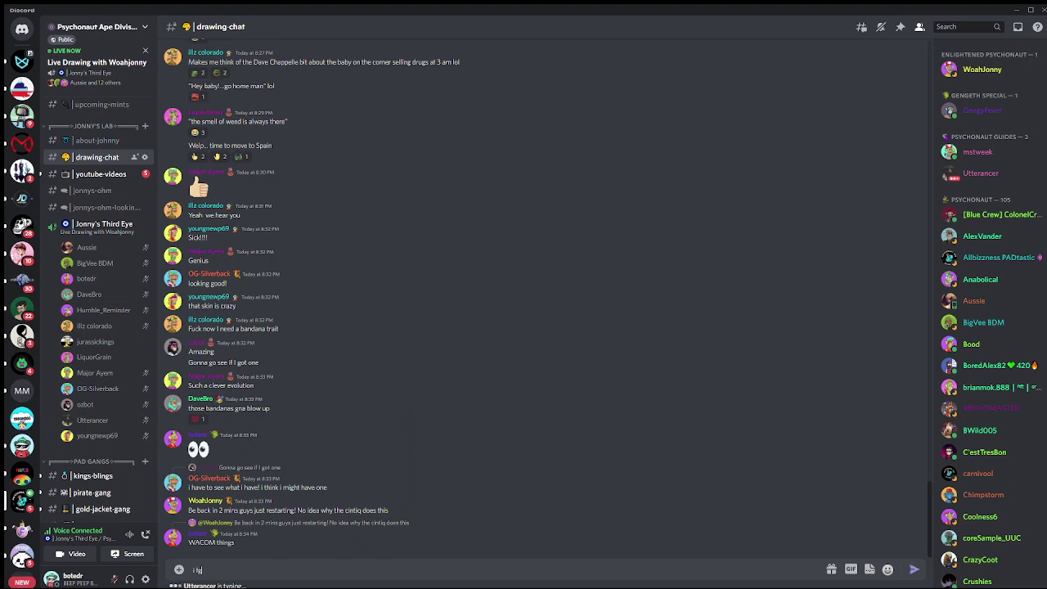
text(el u)
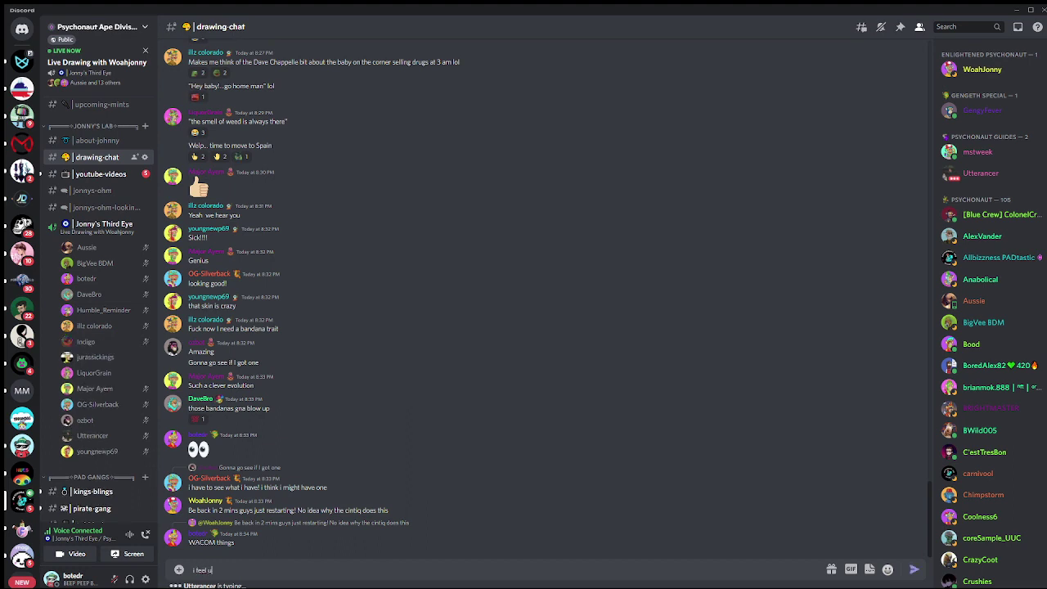
key(Return)
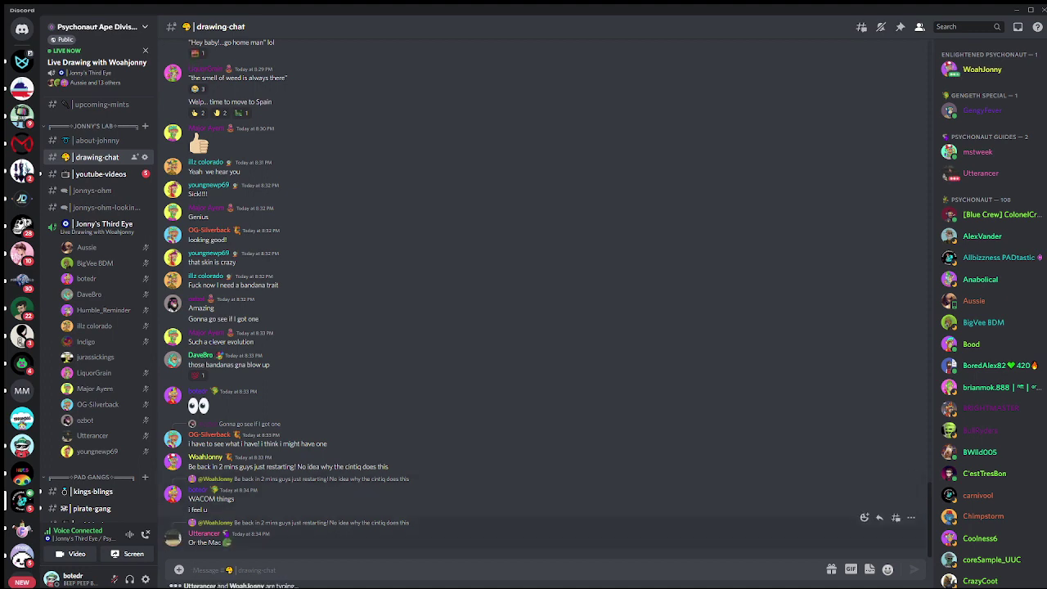
Step: Add an emoji reaction to the "Or the Mac" reply
click(864, 517)
click(716, 435)
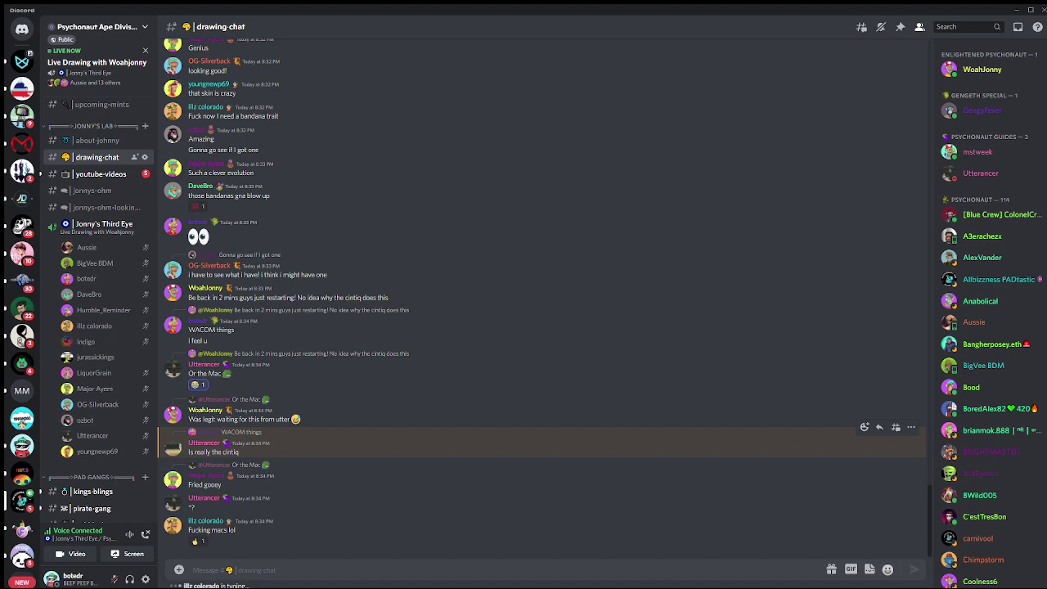
Step: Reply "most likely yes, depending on the year it was made" to the "Is really the cintiq" message
click(880, 426)
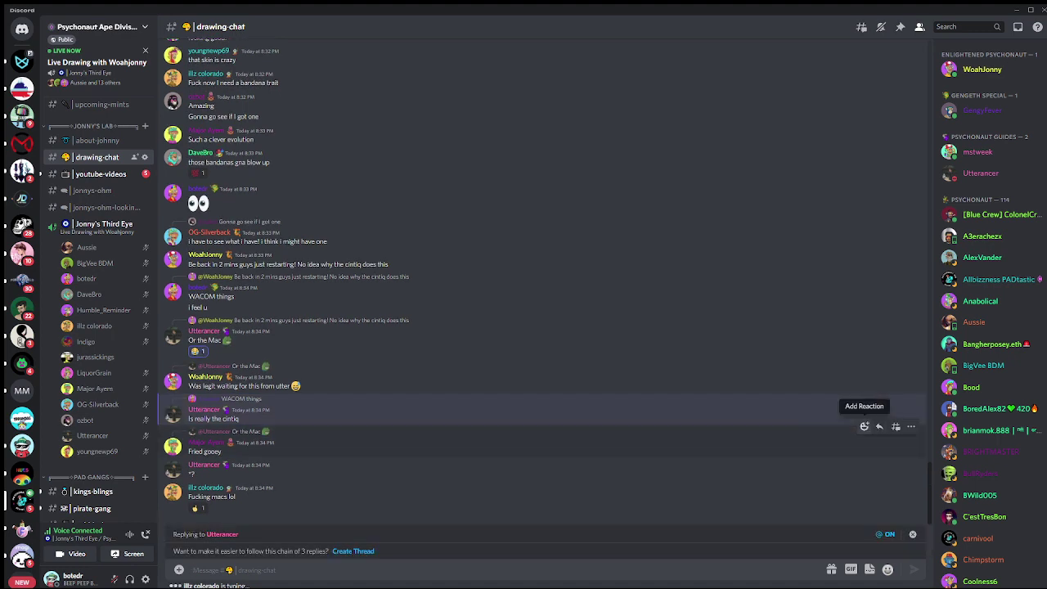
text(most likely yes)
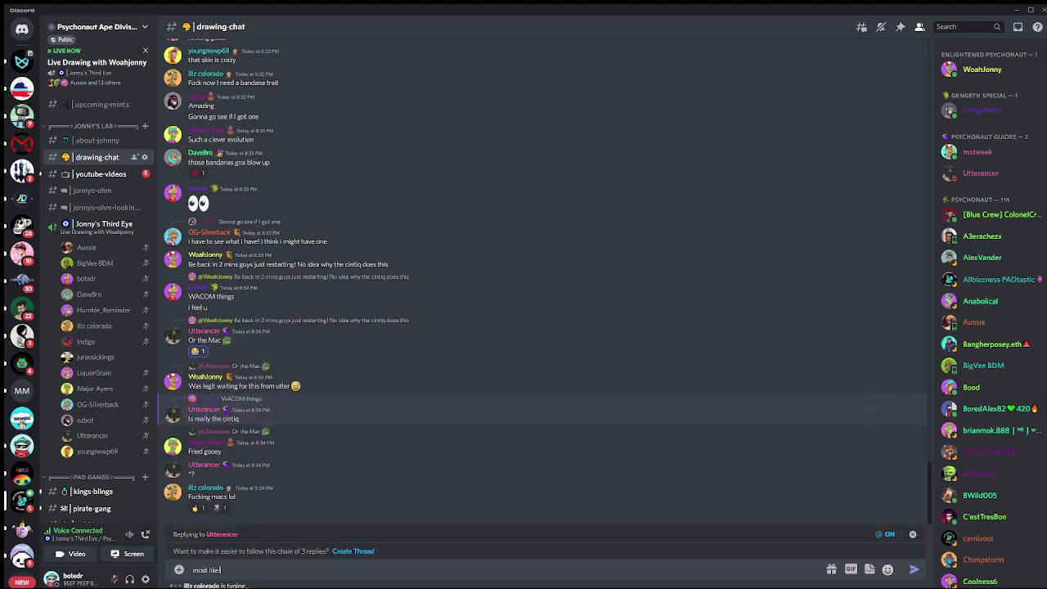
text(, depending on the)
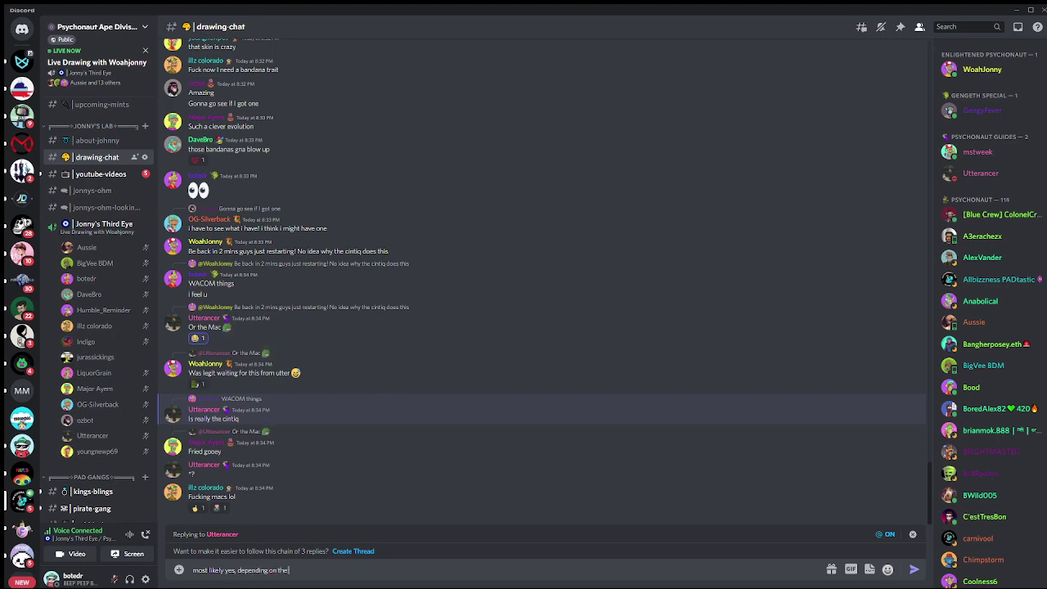
text( year it was mad)
text(e)
key(Return)
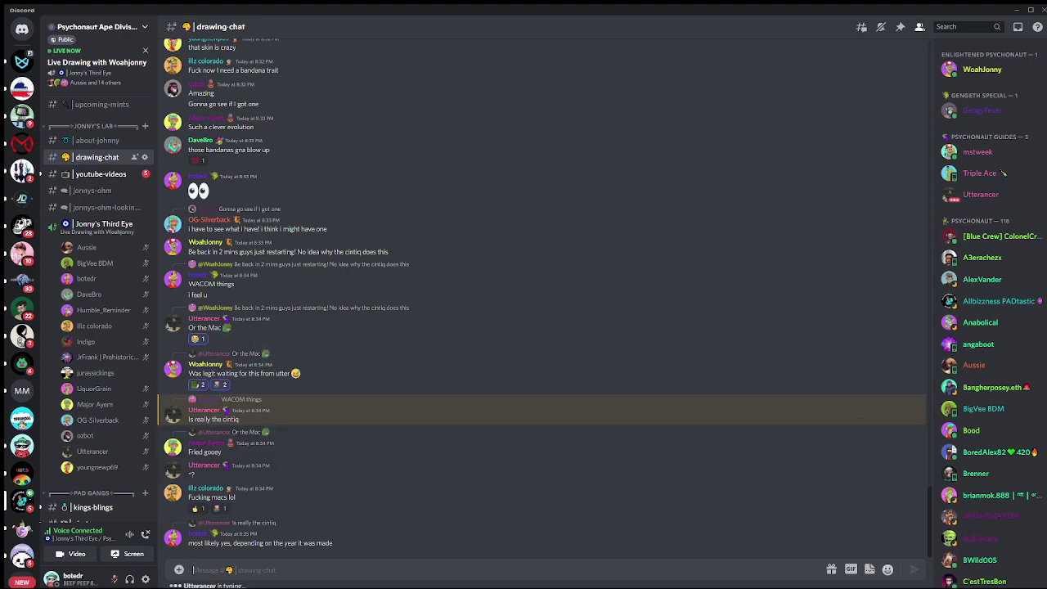
Step: Send the message "stream is going on still haha, now everyone is looking at me live typing this HAHAHHA" in drawing-chat
text(stream is going on still haha,)
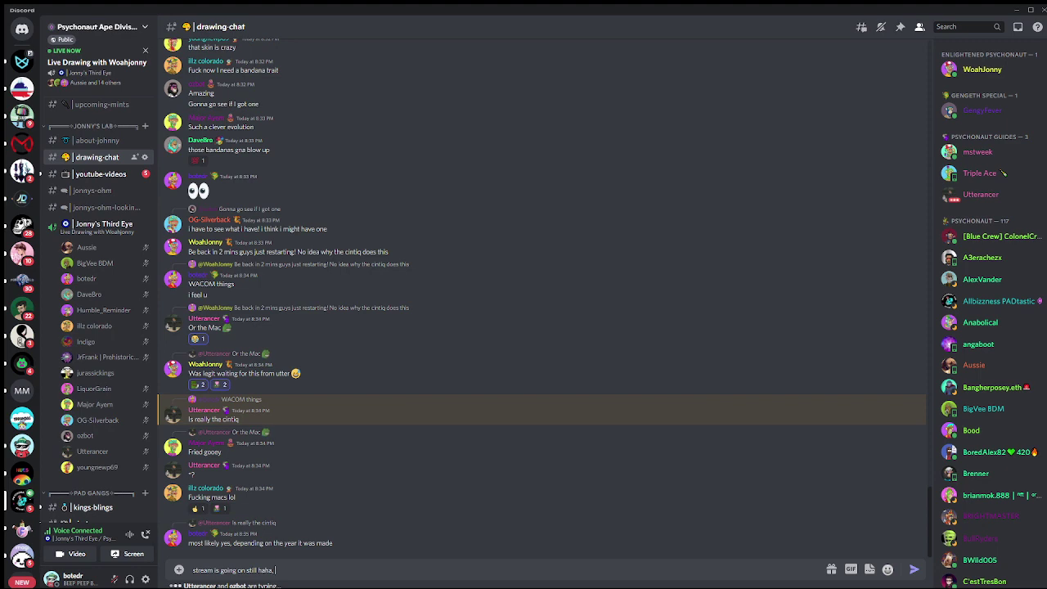
text( now everyone)
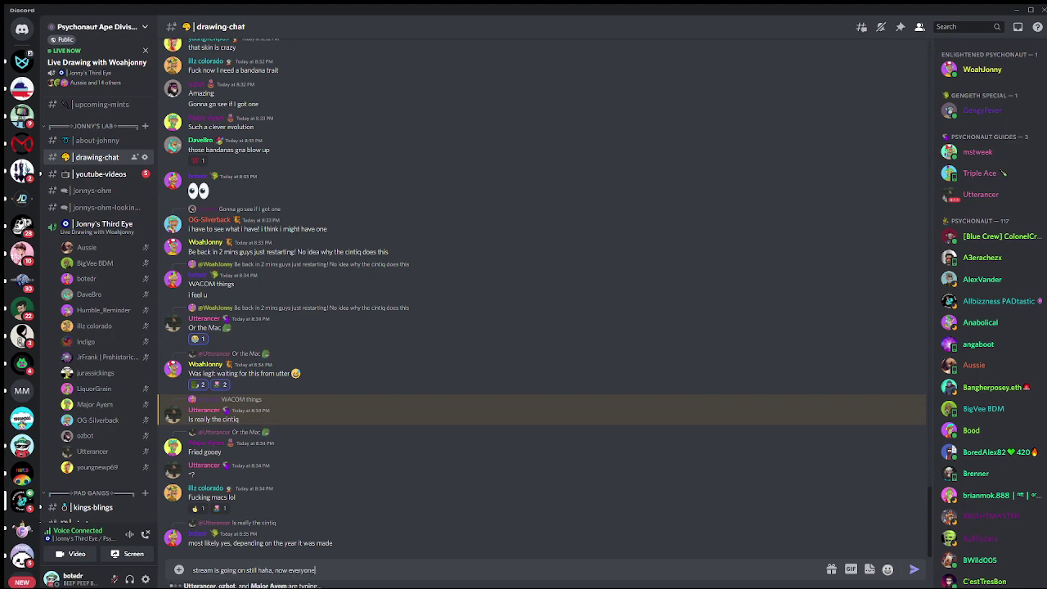
text( is looking at me live typing this.)
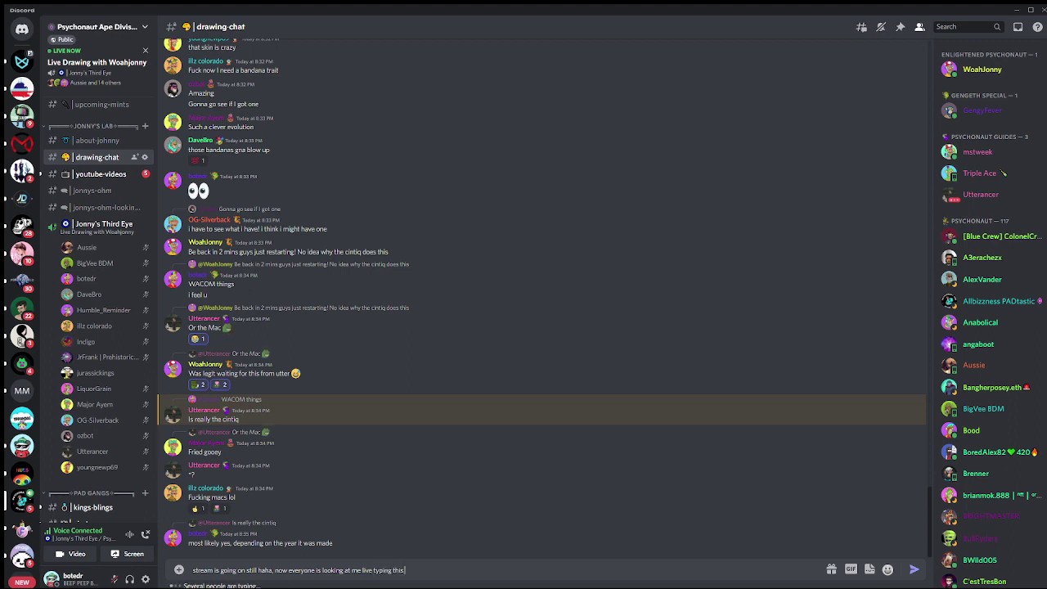
text( HAHAHHA)
key(Return)
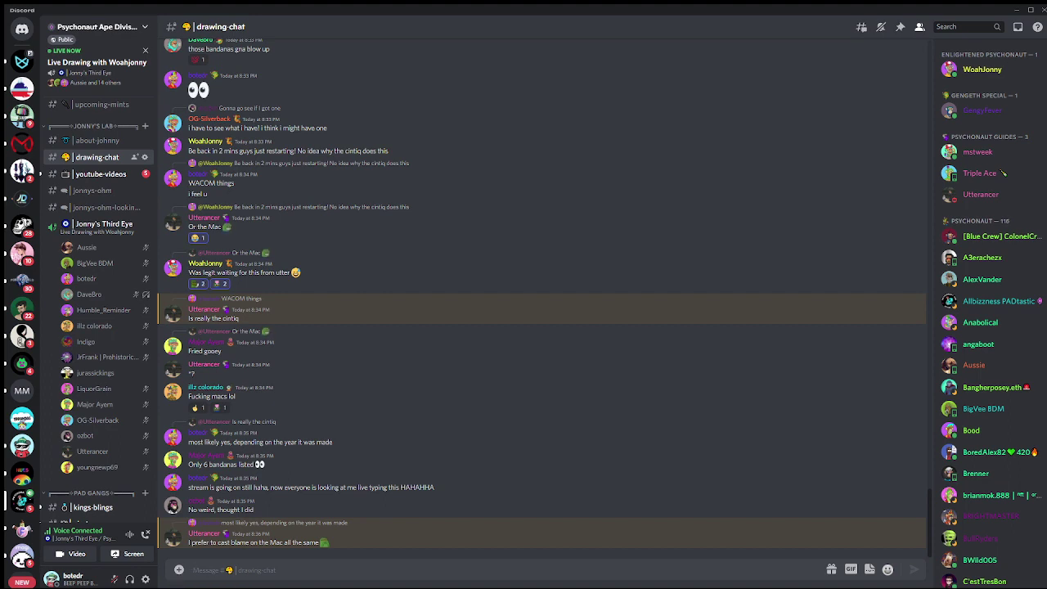
Step: Reply "okay MAC bad" to the message about preferring to cast blame on the Mac
click(880, 517)
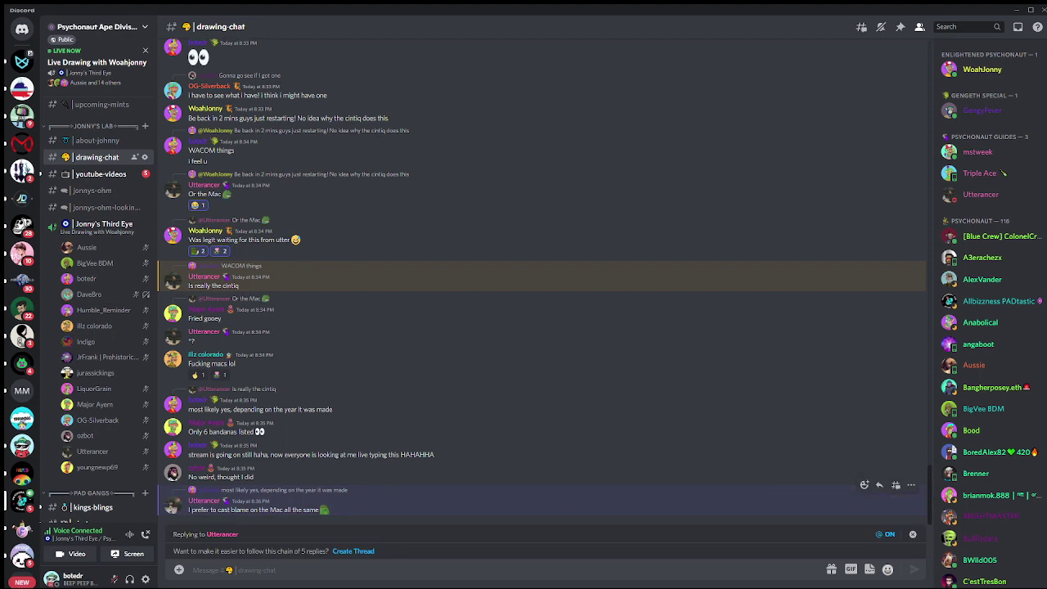
text(okay MA)
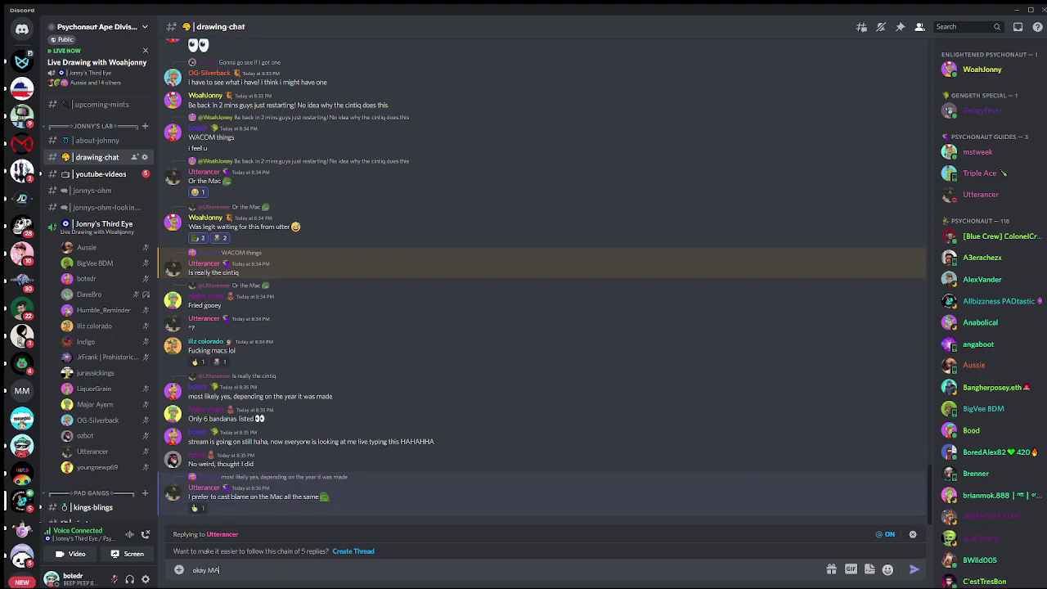
text(C ba)
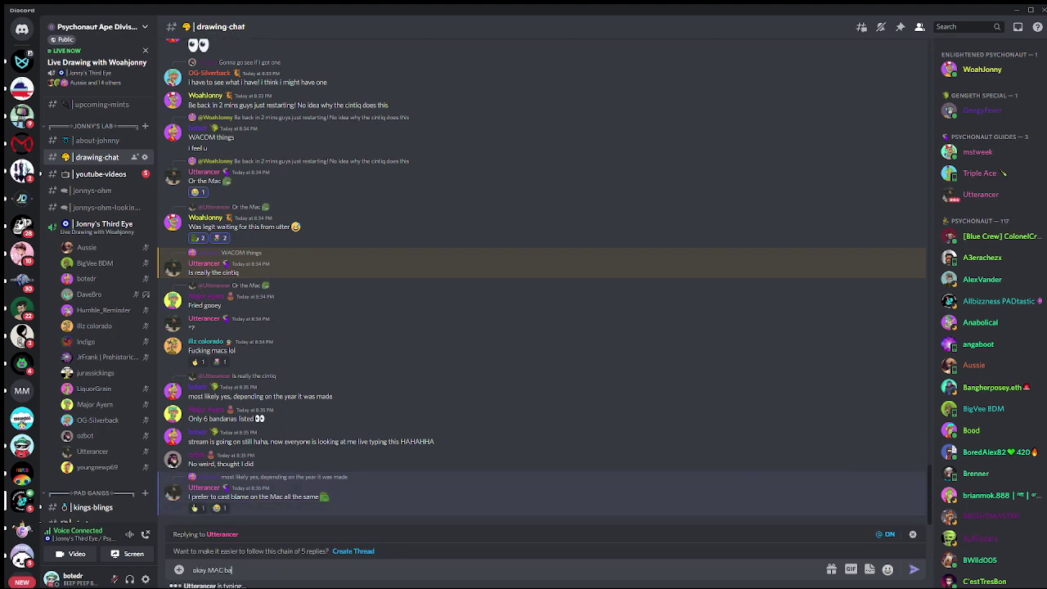
text(d)
key(Return)
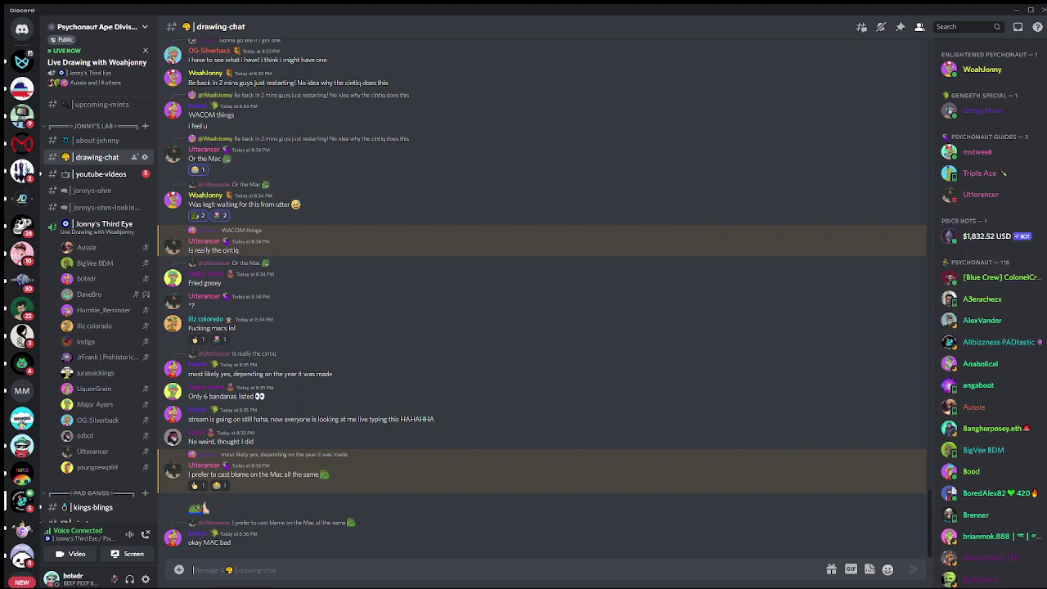
Step: Follow up in drawing-chat with the message "cintiq no problem"
text(c)
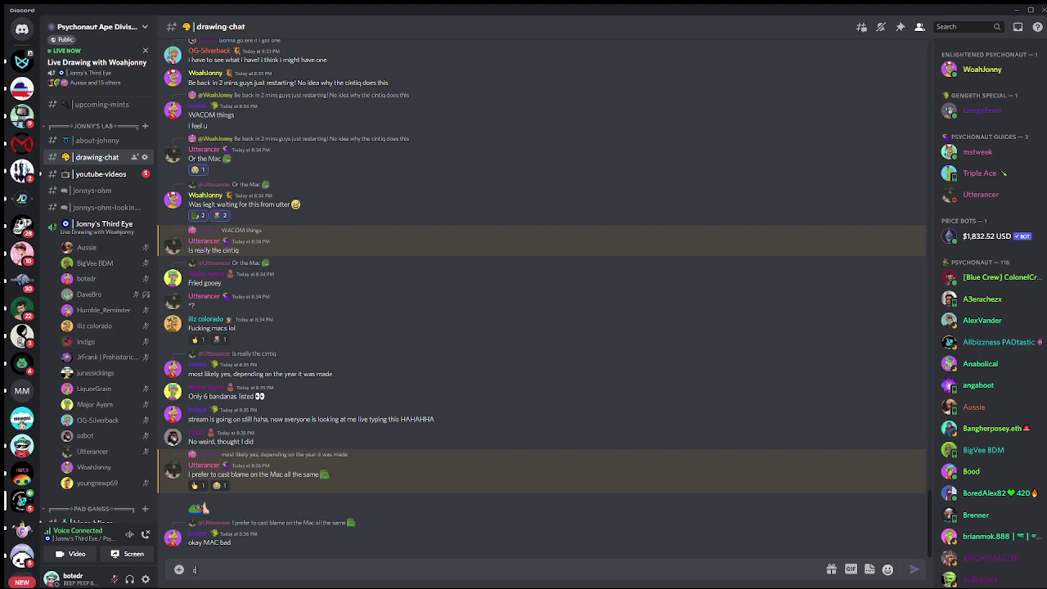
text(intiq no p)
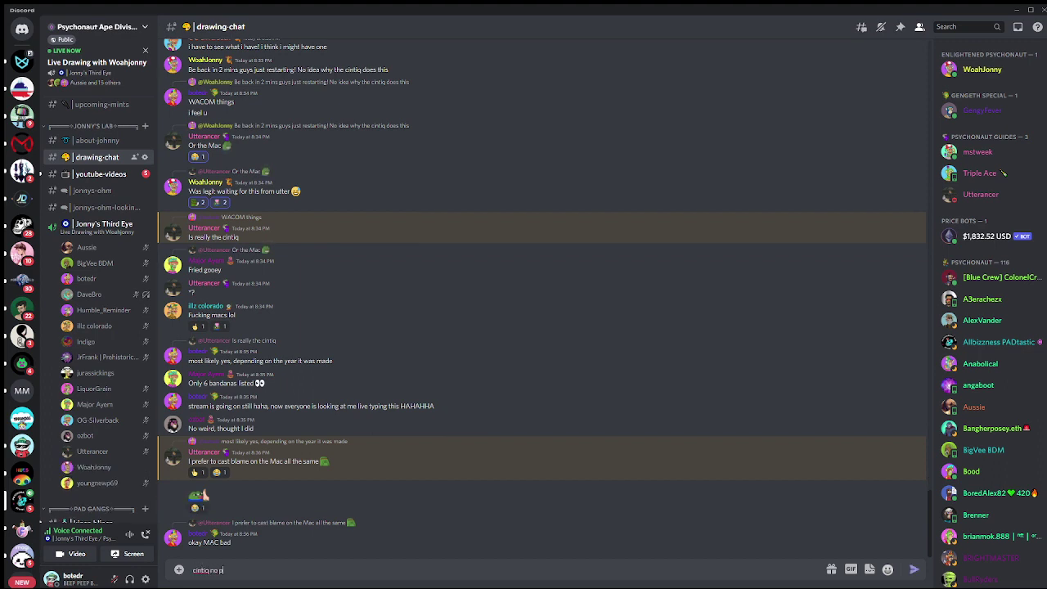
text(roblem)
key(Return)
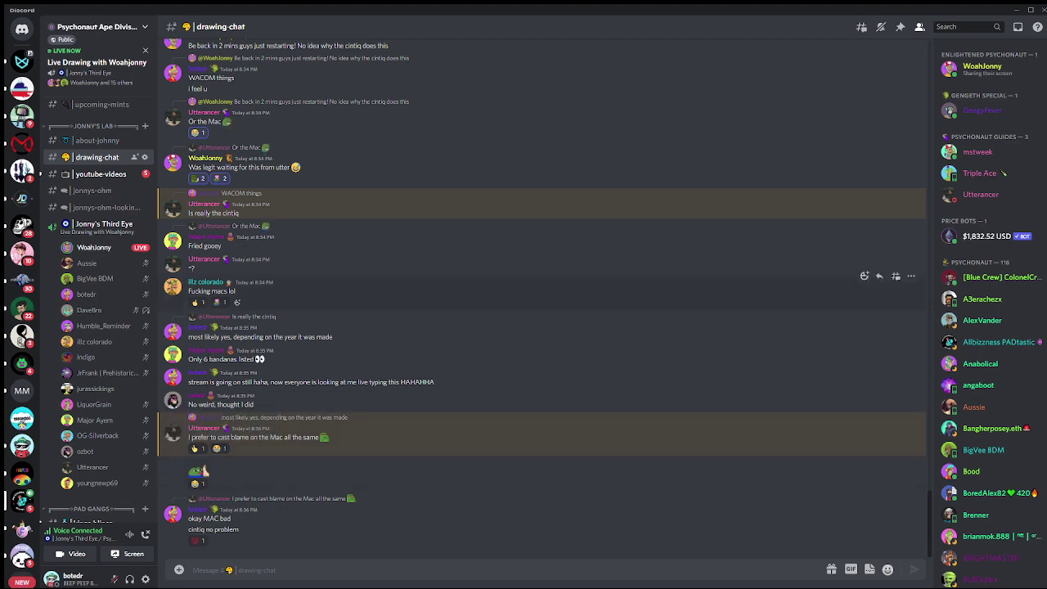
Step: Open the restarted live drawing screen share from the voice channel and view it full screen
mouse_move(94, 247)
click(223, 275)
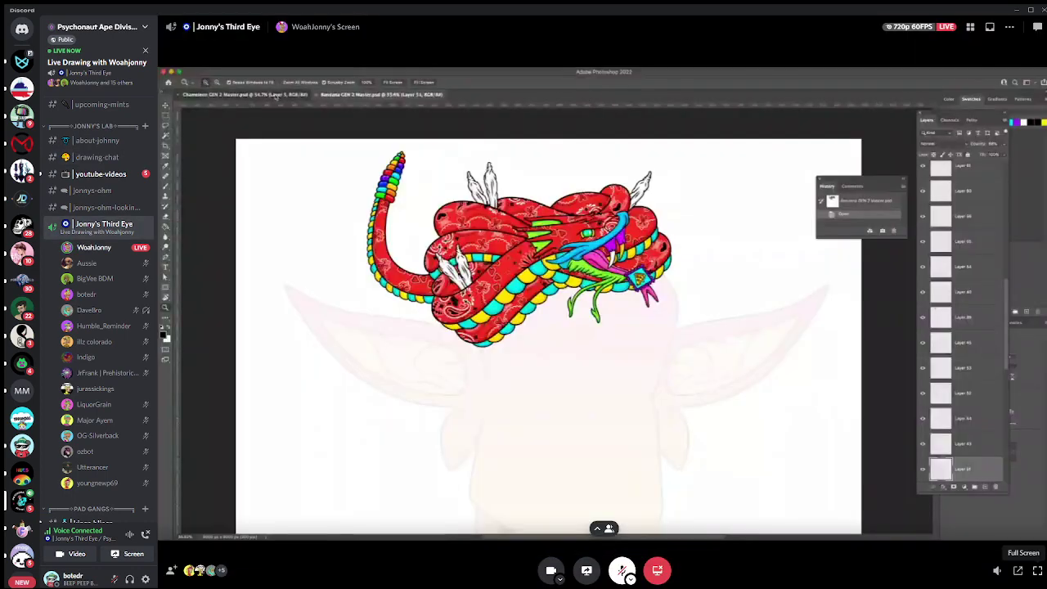
click(1038, 571)
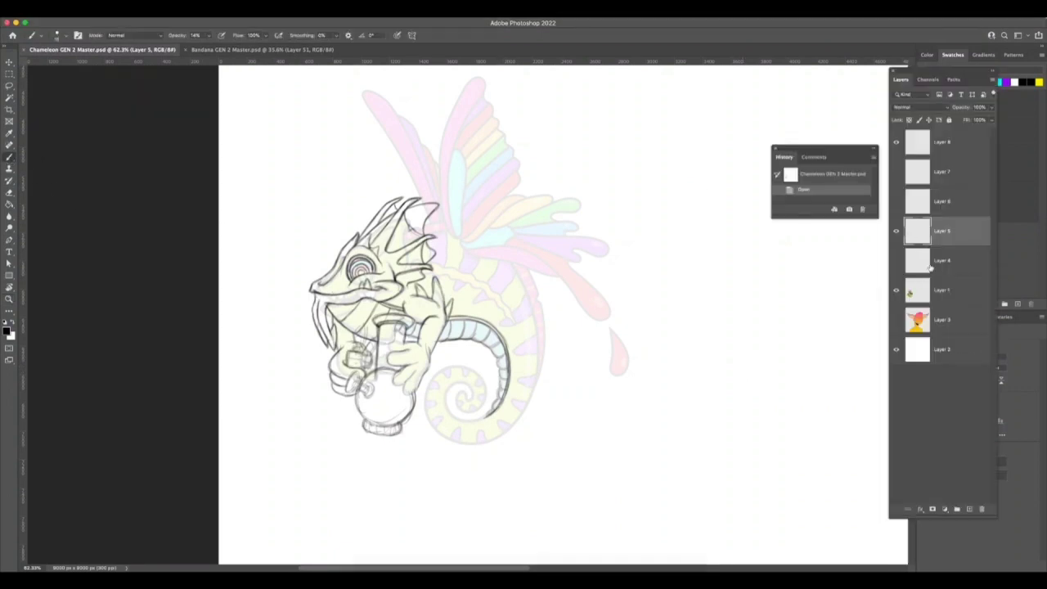
Step: Check the sketch parts on Layer 8 and Layer 5 by toggling each one's visibility, and merge the two layers
click(896, 144)
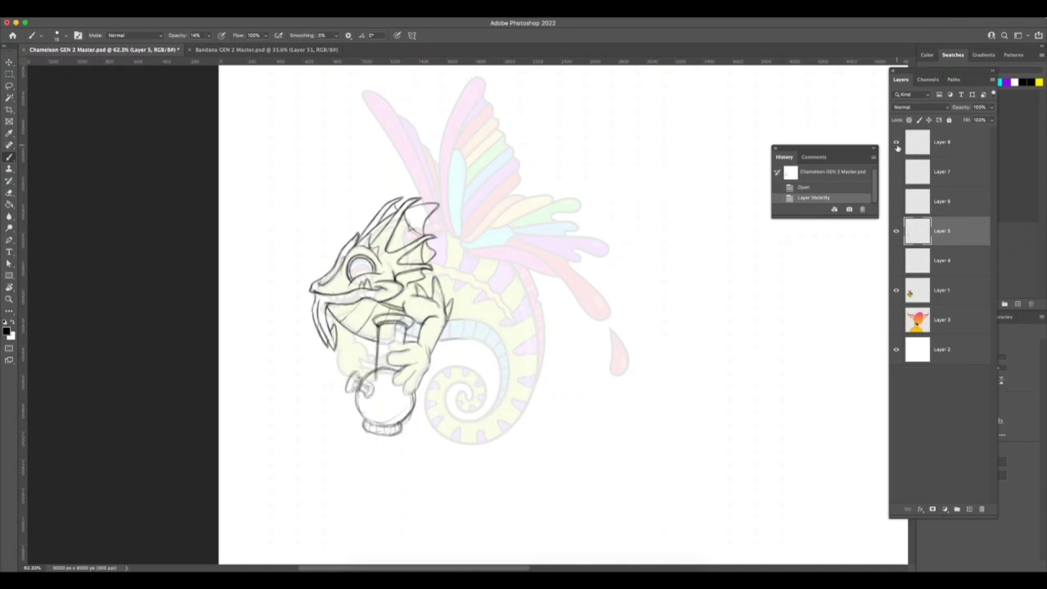
click(896, 143)
click(896, 232)
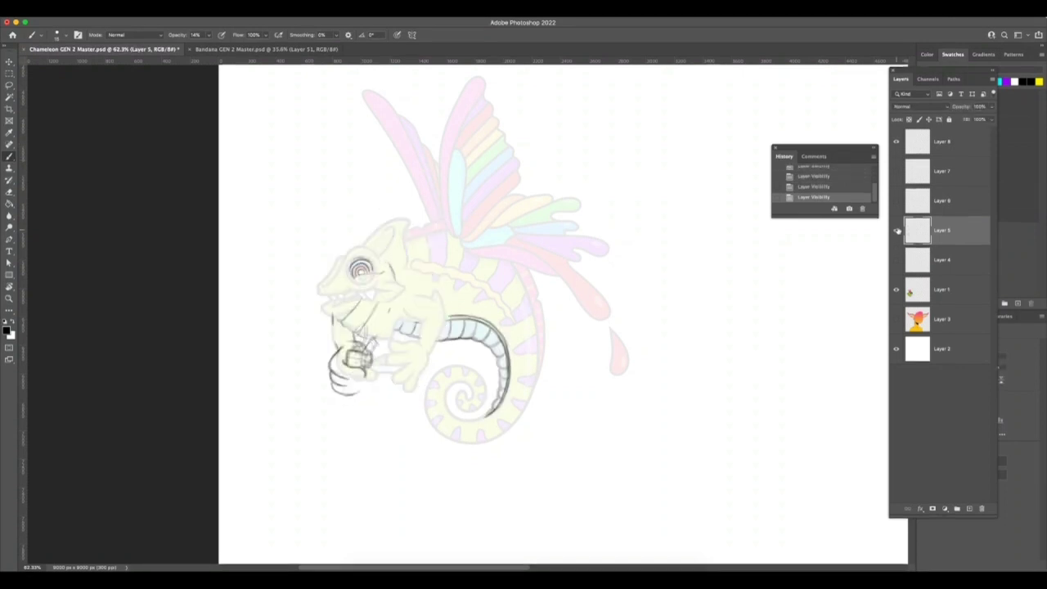
click(896, 231)
click(954, 145)
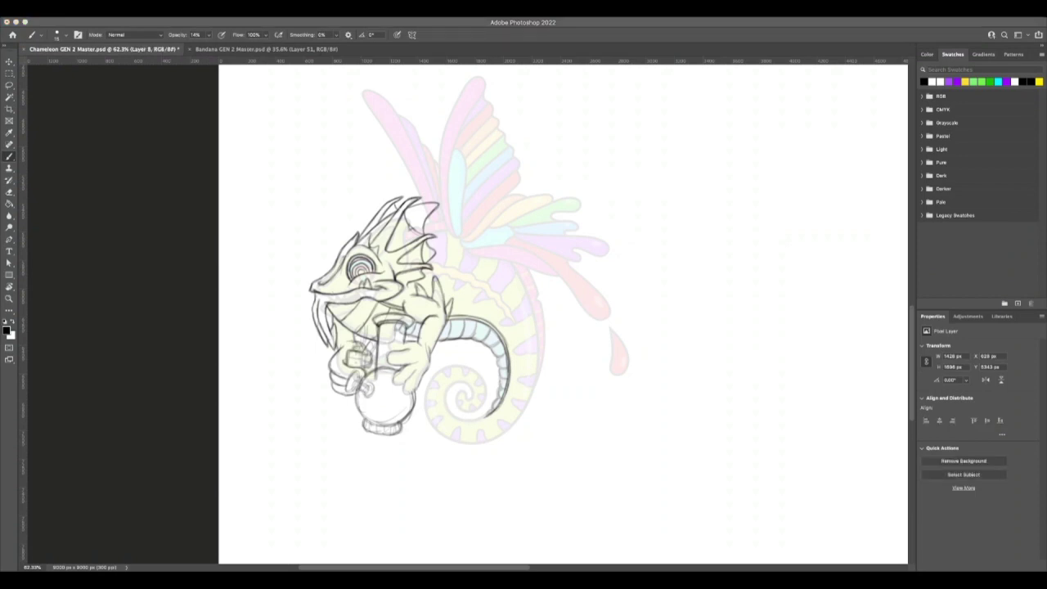
key(F7)
Step: Add a new layer above the merged chameleon sketch, return the canvas rotation to 0° and choose the Brush tool
key(r)
drag(718, 144, 528, 99)
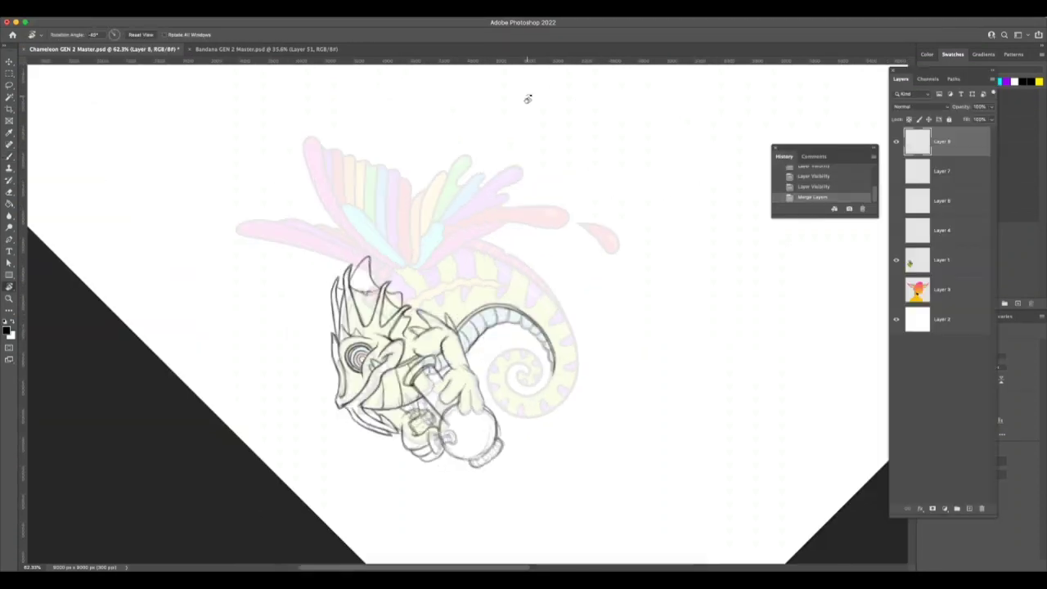
click(970, 508)
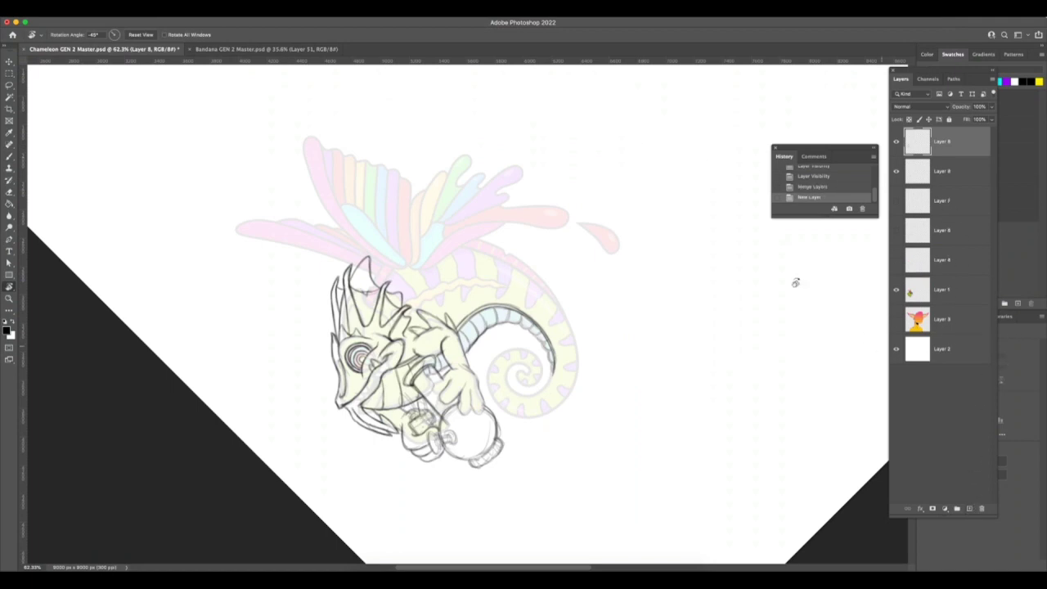
key(z)
drag(577, 214, 619, 229)
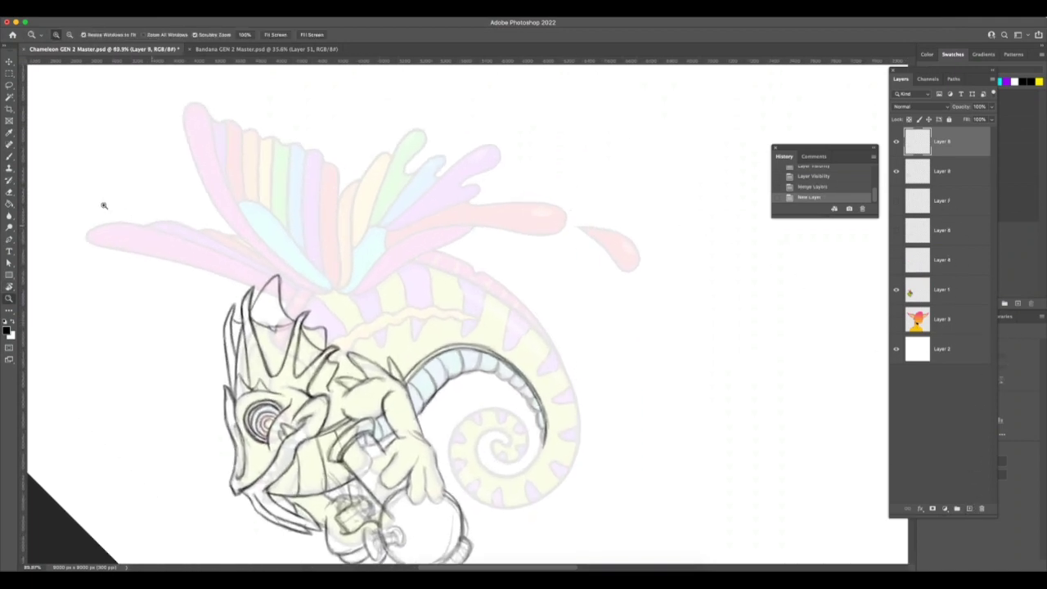
key(r)
drag(584, 117, 582, 276)
key(Escape)
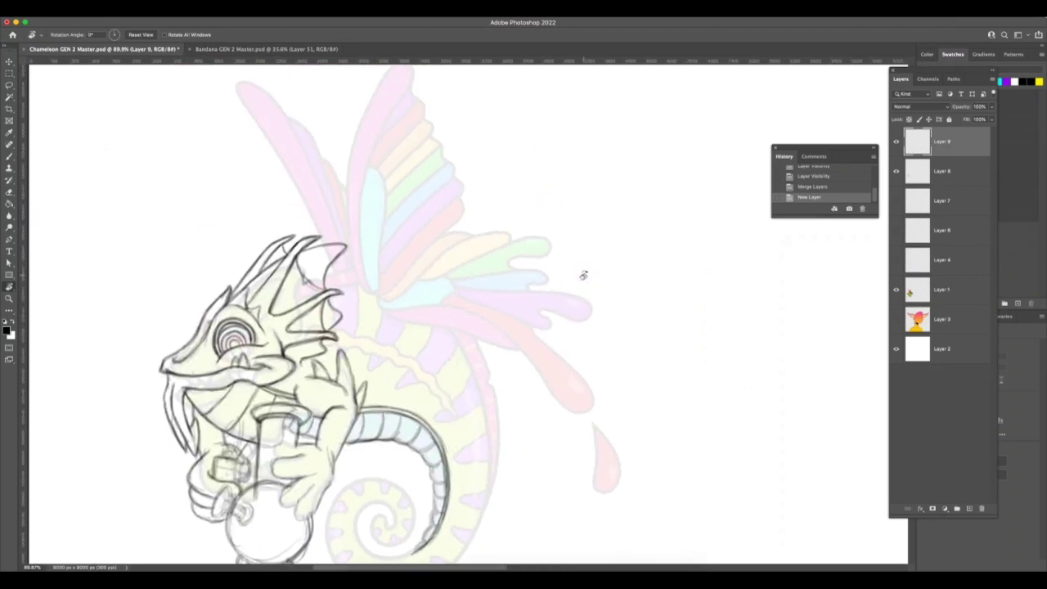
click(9, 156)
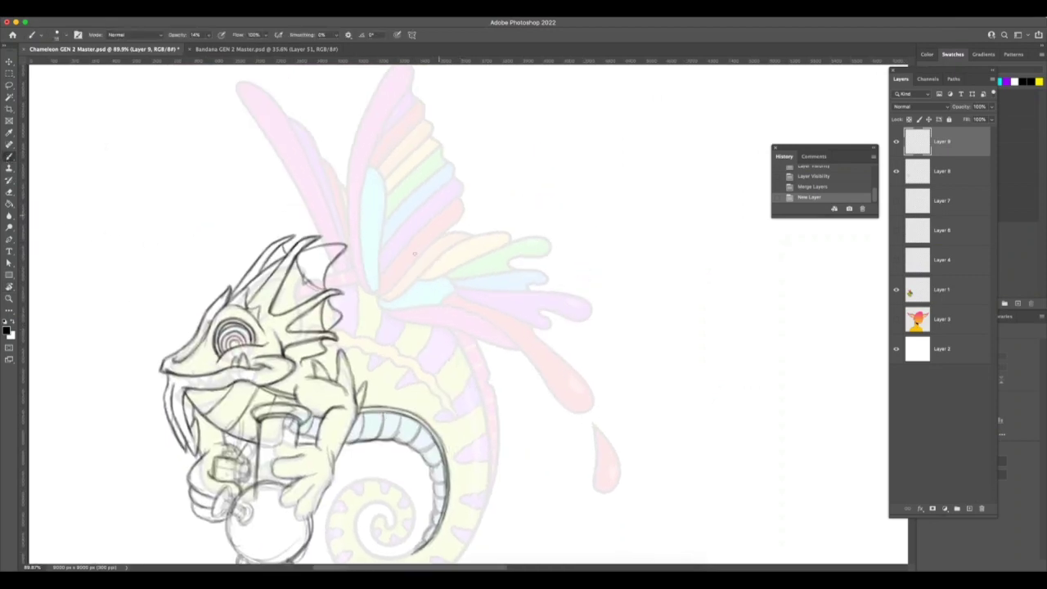
mouse_move(361, 297)
mouse_down()
mouse_move(374, 316)
mouse_move(359, 266)
mouse_up()
key(super+z)
key(super+z)
mouse_move(368, 313)
mouse_down()
mouse_move(363, 198)
mouse_move(362, 299)
mouse_move(365, 267)
mouse_move(422, 228)
mouse_up()
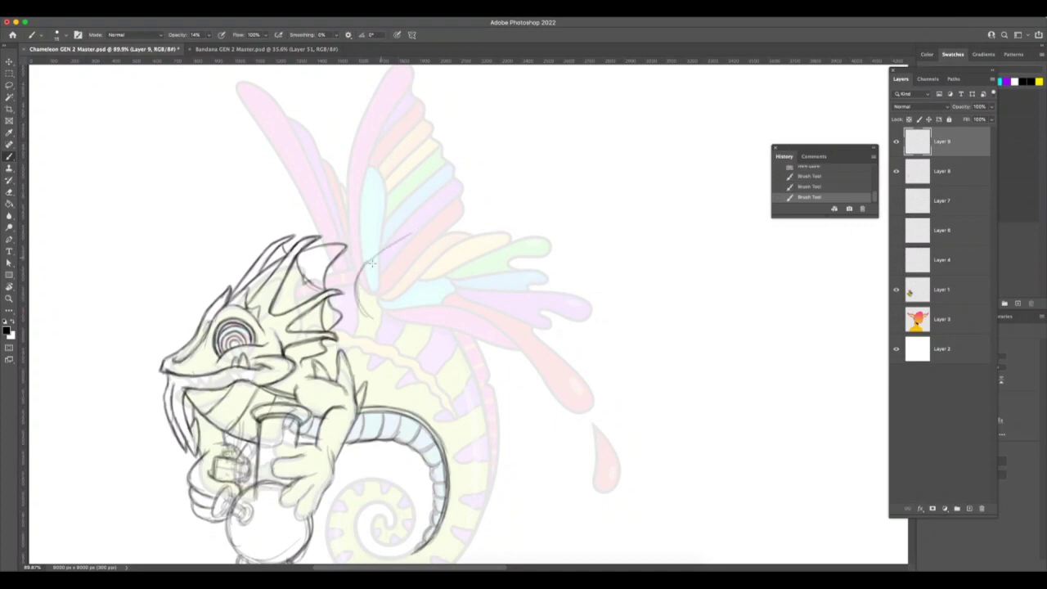
key(super+z)
key(super+z)
Step: Sketch a feathered wing rising from the chameleon's back on the new layer, with a long pointed leading edge and layered feathers beneath
drag(359, 290, 407, 236)
mouse_move(360, 273)
mouse_down()
mouse_move(444, 195)
mouse_move(577, 173)
mouse_up()
mouse_move(505, 185)
mouse_down()
mouse_move(672, 144)
mouse_move(627, 182)
mouse_move(539, 211)
mouse_move(449, 210)
mouse_move(433, 230)
mouse_move(448, 217)
mouse_move(491, 214)
mouse_move(456, 228)
mouse_move(446, 218)
mouse_move(404, 252)
mouse_move(365, 319)
mouse_move(358, 273)
mouse_move(380, 247)
mouse_move(473, 194)
mouse_move(411, 264)
mouse_move(446, 225)
mouse_move(397, 266)
mouse_up()
mouse_move(426, 242)
mouse_down()
mouse_move(447, 226)
mouse_move(409, 254)
mouse_move(440, 255)
mouse_move(438, 244)
mouse_move(496, 217)
mouse_up()
drag(397, 263, 473, 292)
mouse_move(448, 259)
mouse_down()
mouse_move(514, 267)
mouse_move(496, 251)
mouse_move(576, 242)
mouse_up()
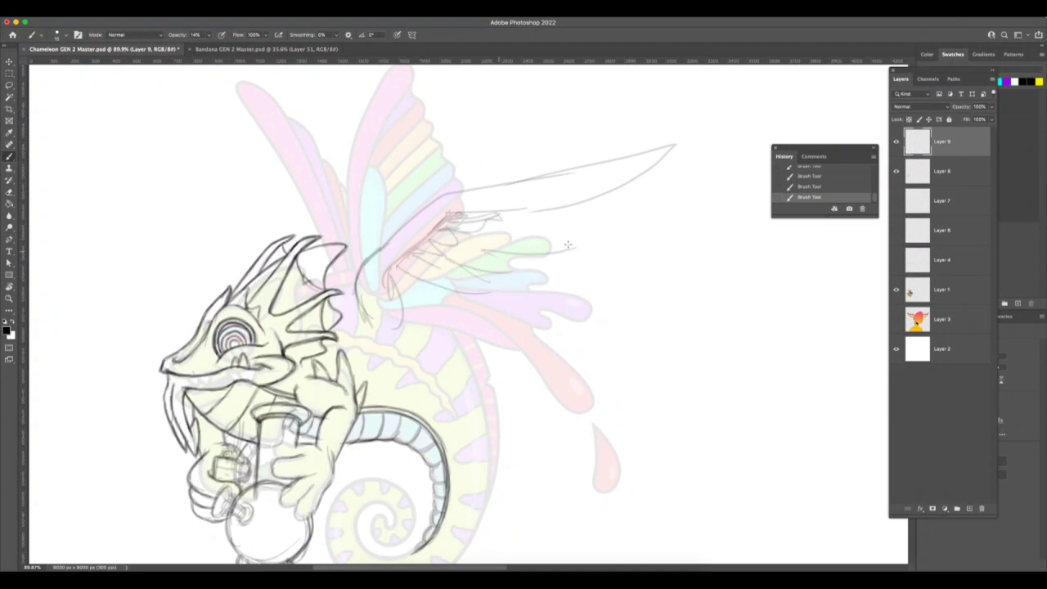
drag(505, 230, 603, 213)
drag(509, 270, 579, 239)
drag(459, 286, 499, 295)
mouse_move(402, 285)
mouse_down()
mouse_move(488, 301)
mouse_move(523, 283)
mouse_up()
drag(591, 262, 529, 281)
drag(612, 226, 594, 243)
drag(397, 288, 496, 306)
drag(365, 275, 366, 324)
Step: Hide the coloured reference on Layer 1 to examine the wing and chameleon line sketch alone, and show the reference again
key(z)
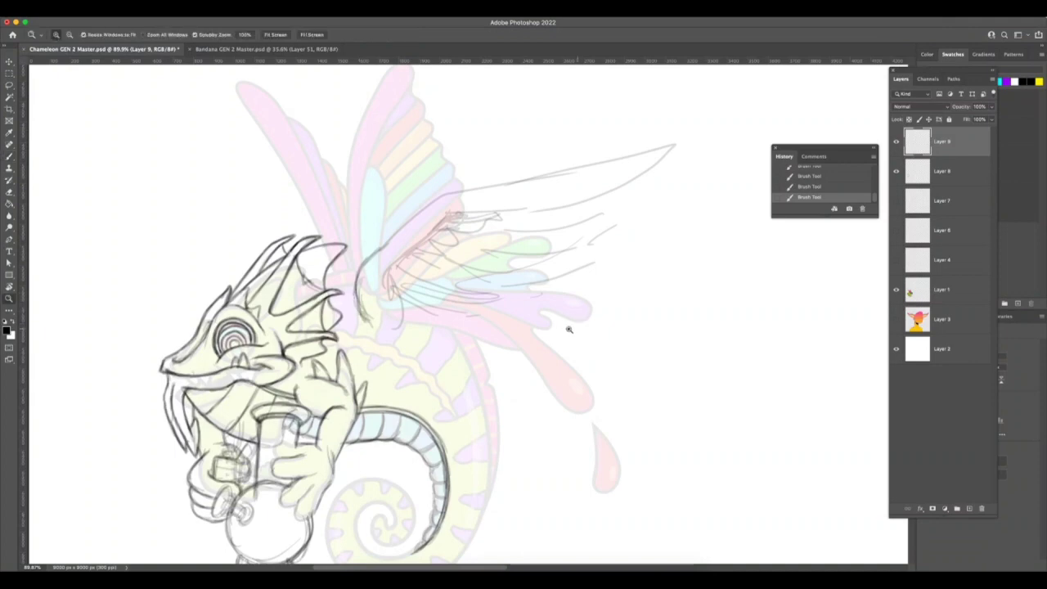
drag(565, 327, 524, 339)
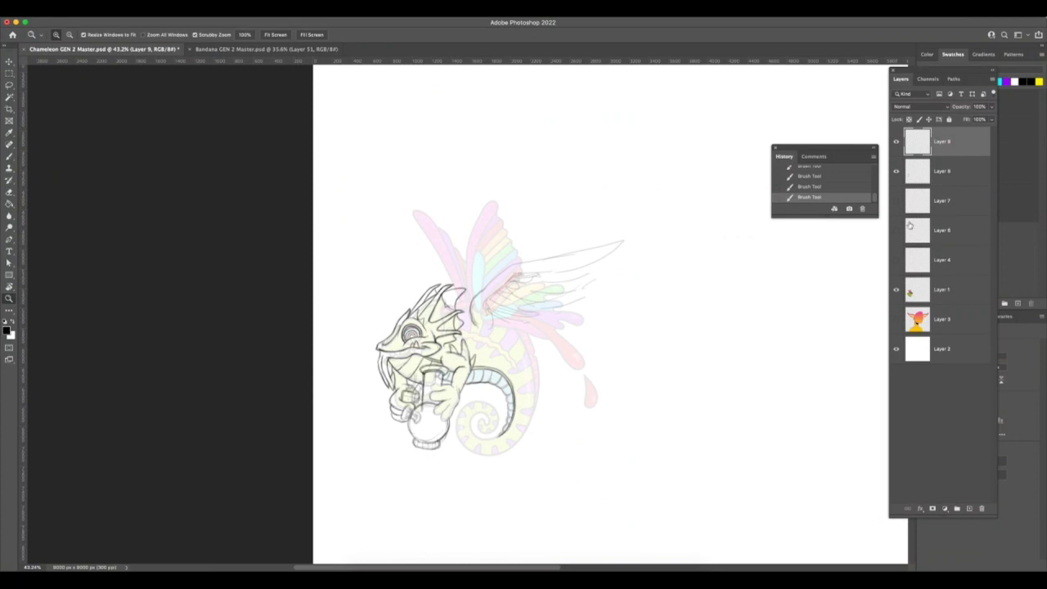
click(896, 291)
click(896, 293)
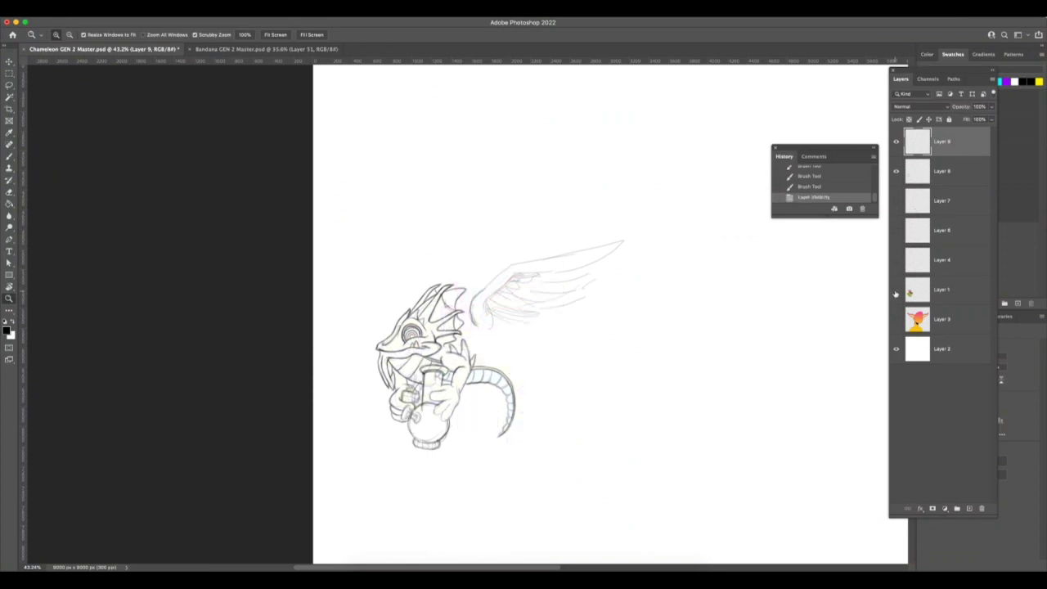
click(896, 292)
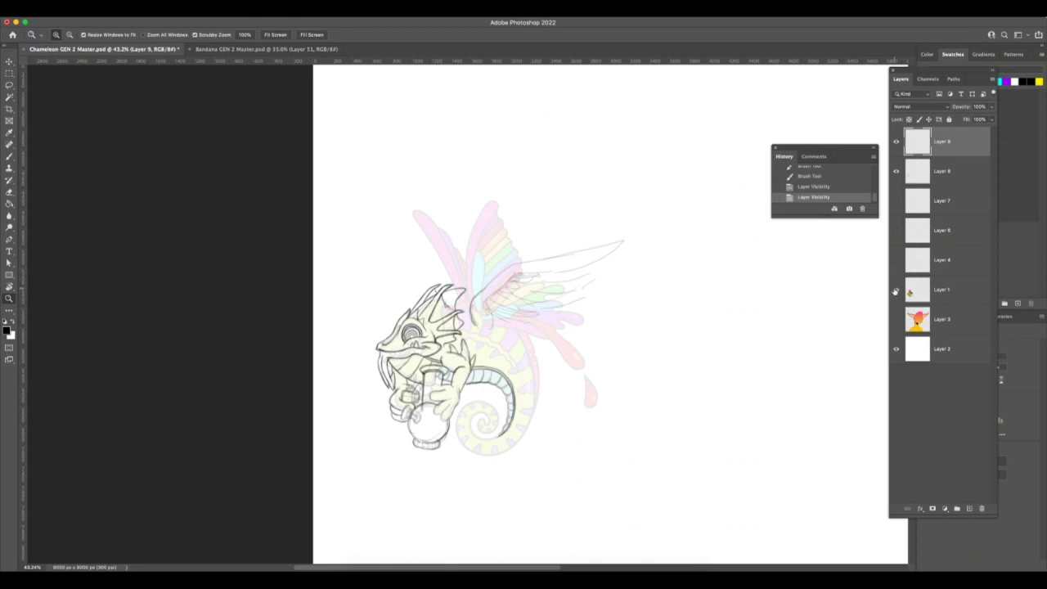
key(super+Tab)
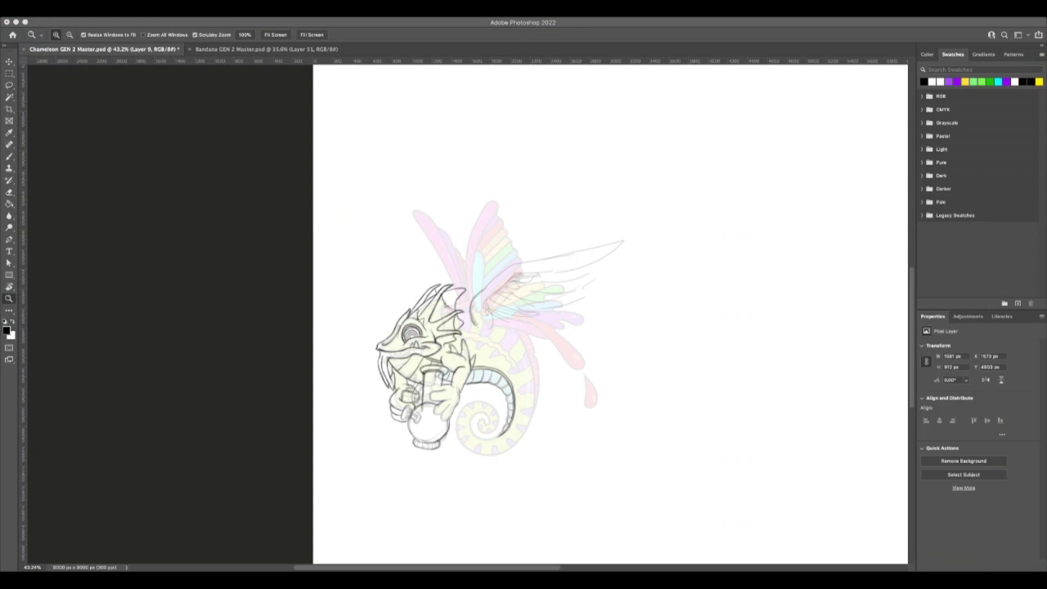
key(super+Tab)
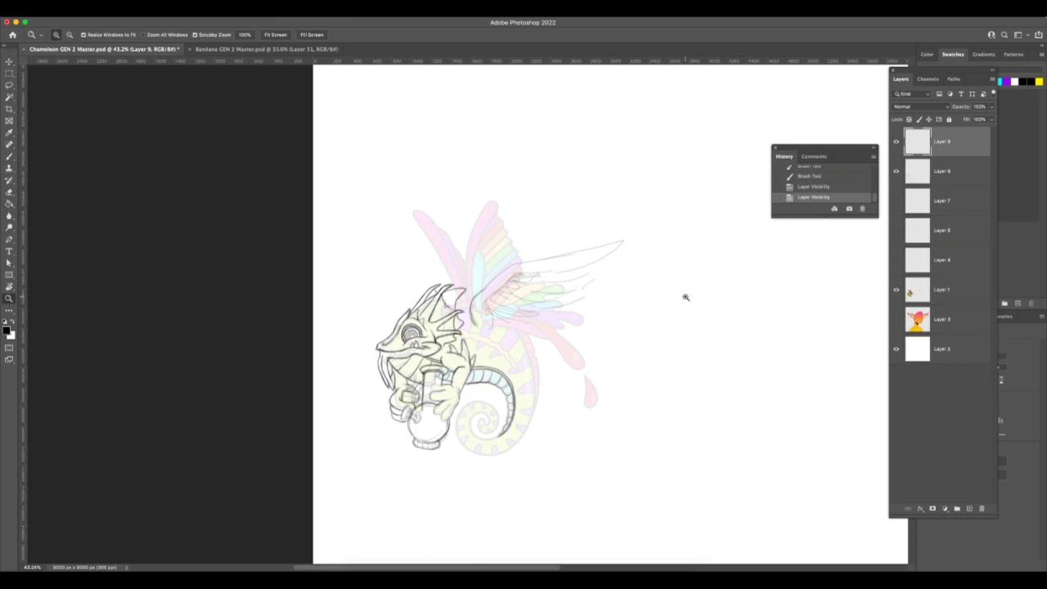
Step: Sketch the inner curve of the coiled tail with a small oval band at its end, and undo the feather-like strokes above it
drag(500, 440, 545, 428)
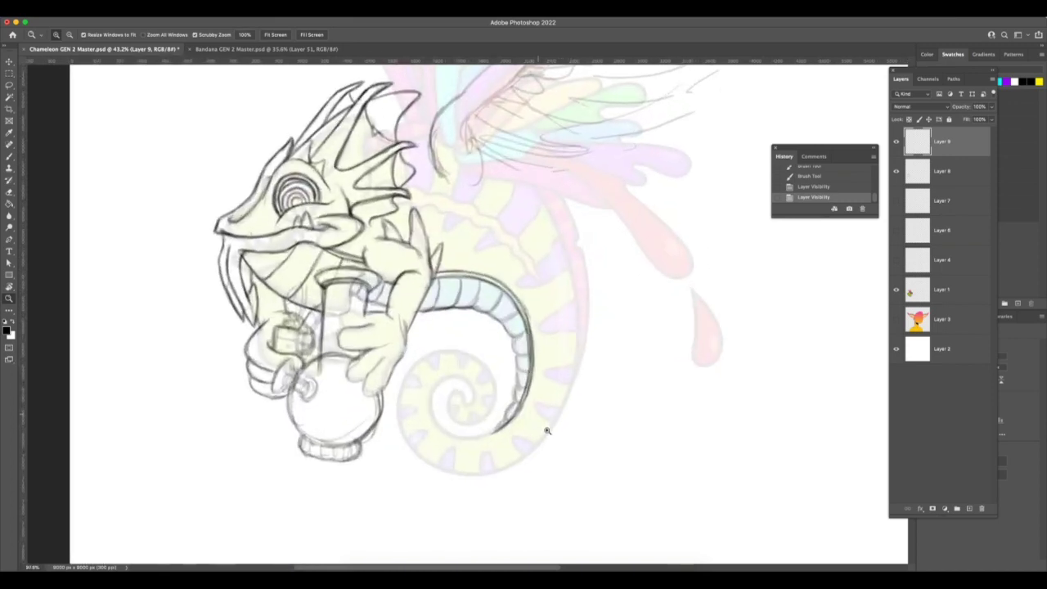
click(10, 157)
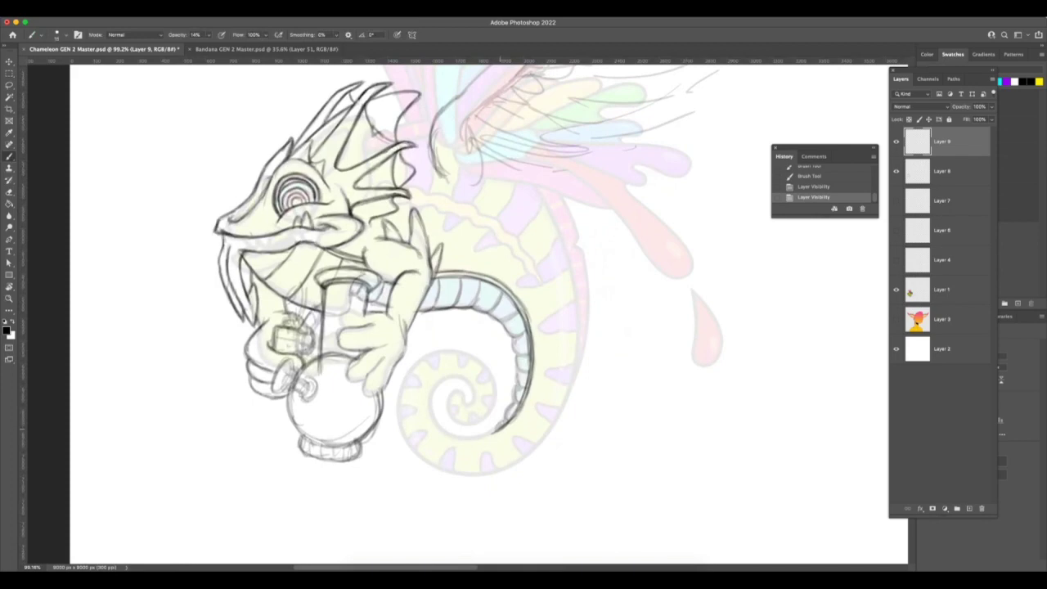
drag(516, 420, 473, 438)
drag(441, 427, 455, 437)
mouse_move(437, 402)
mouse_down()
mouse_move(440, 424)
mouse_move(406, 409)
mouse_move(435, 403)
mouse_move(409, 409)
mouse_move(452, 315)
mouse_move(491, 382)
mouse_move(446, 418)
mouse_up()
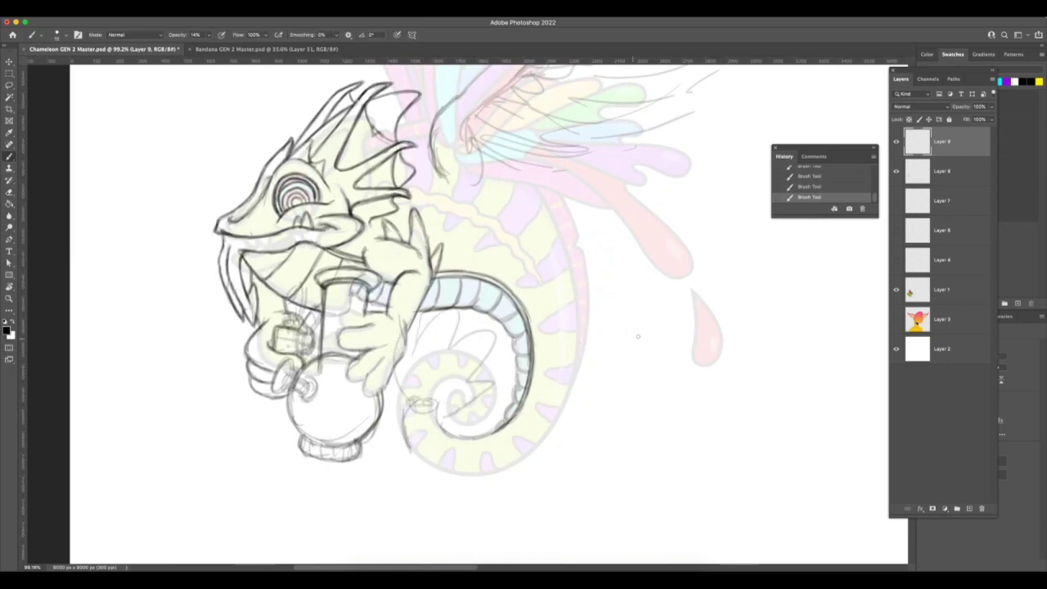
key(super+z)
key(super+z)
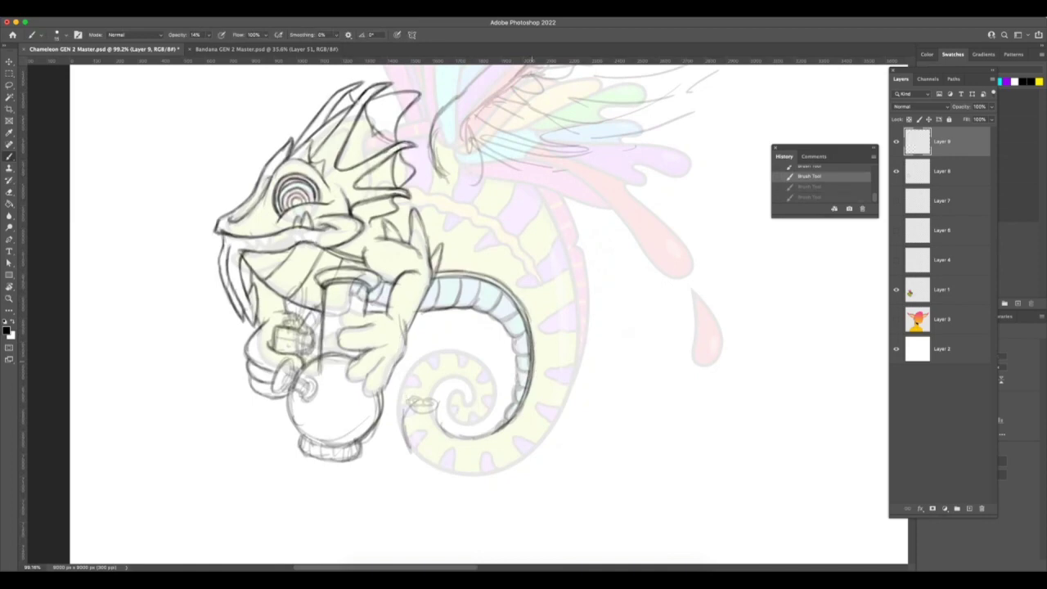
Step: Reinforce the tail's inner edge and sketch its outer contour around the bottom of the coil, undoing the stray strokes
drag(528, 381, 467, 481)
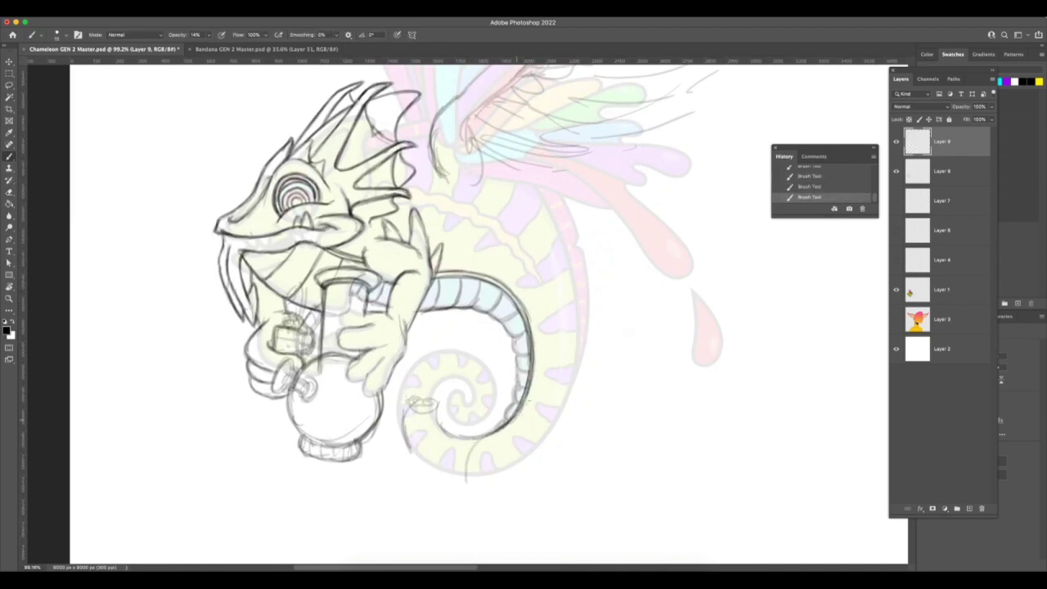
key(super+z)
drag(524, 406, 516, 415)
mouse_move(526, 317)
mouse_down()
mouse_move(520, 399)
mouse_move(625, 460)
mouse_move(632, 400)
mouse_up()
key(ctrl+z)
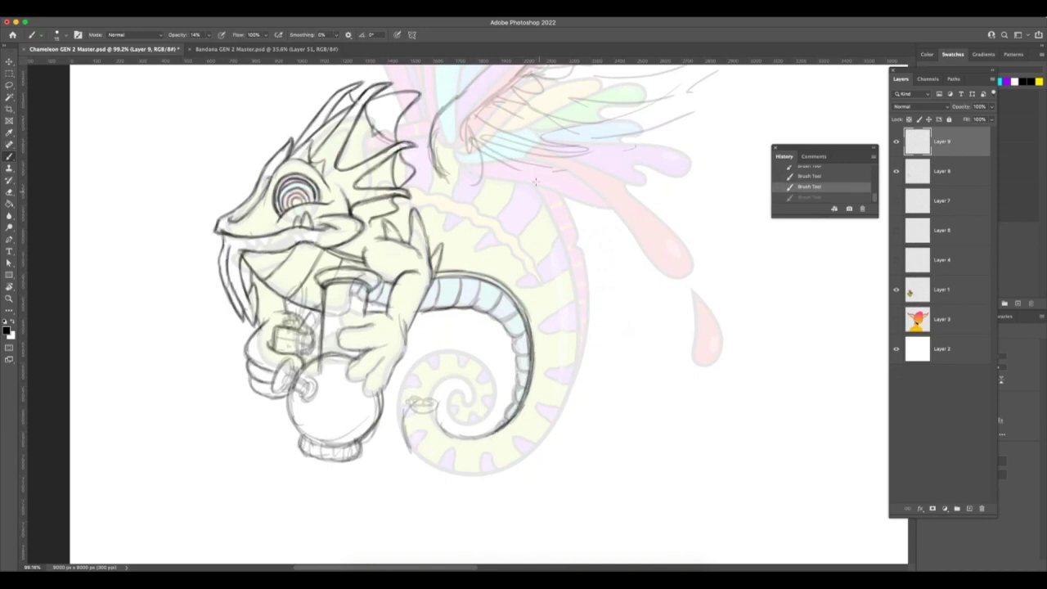
drag(530, 378, 501, 427)
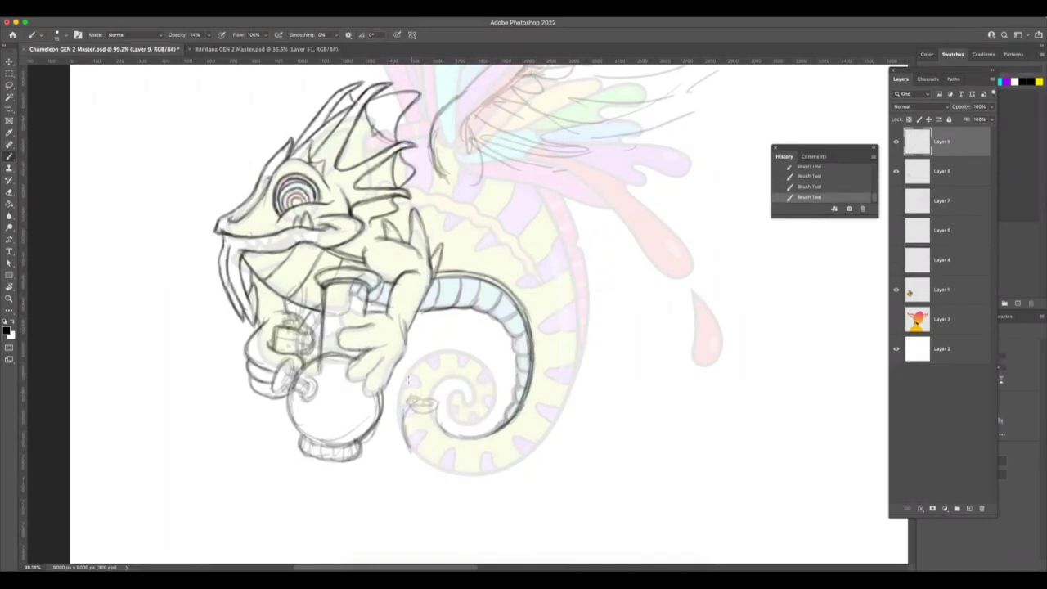
mouse_move(406, 393)
mouse_down()
mouse_move(400, 446)
mouse_move(438, 429)
mouse_move(461, 439)
mouse_move(427, 461)
mouse_move(453, 471)
mouse_up()
mouse_move(407, 441)
mouse_down()
mouse_move(432, 468)
mouse_move(499, 478)
mouse_move(556, 420)
mouse_up()
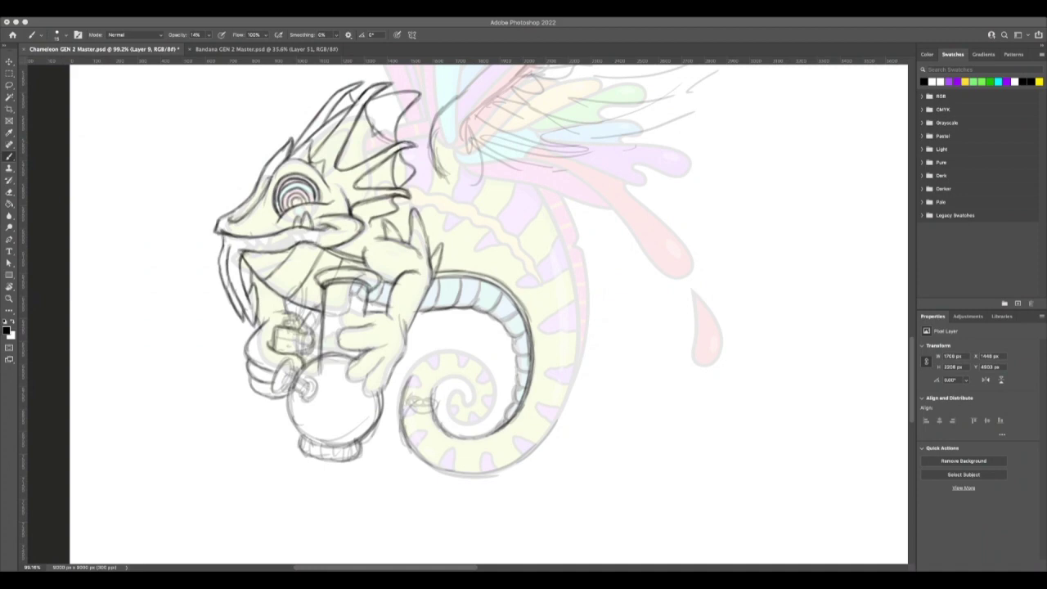
Step: Open Bearded Shroomie GEN 2 Master.psd, examine the mushroom-capped character up close, and close the document
click(435, 228)
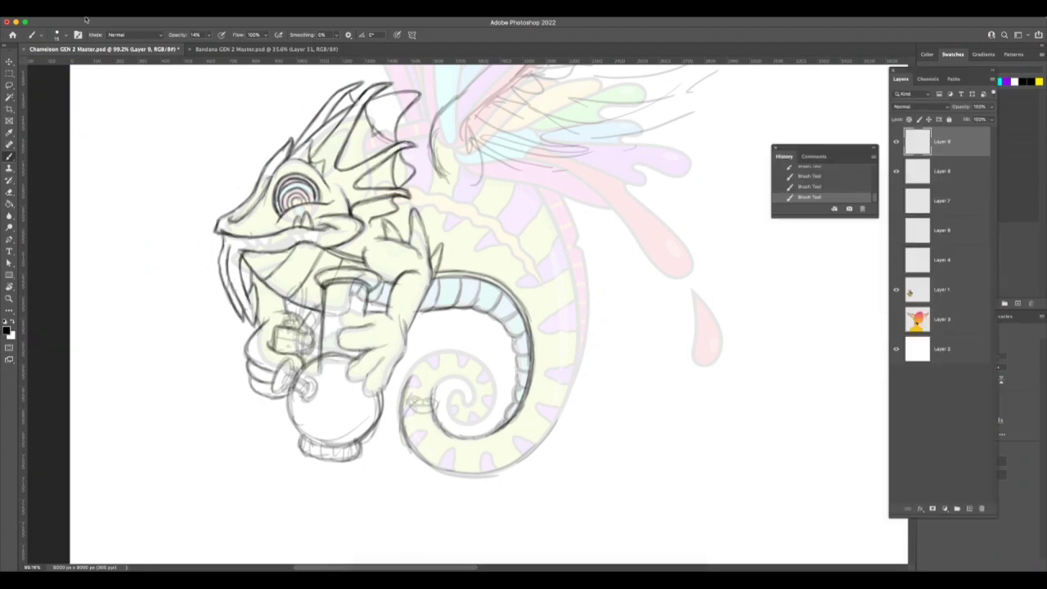
key(F7)
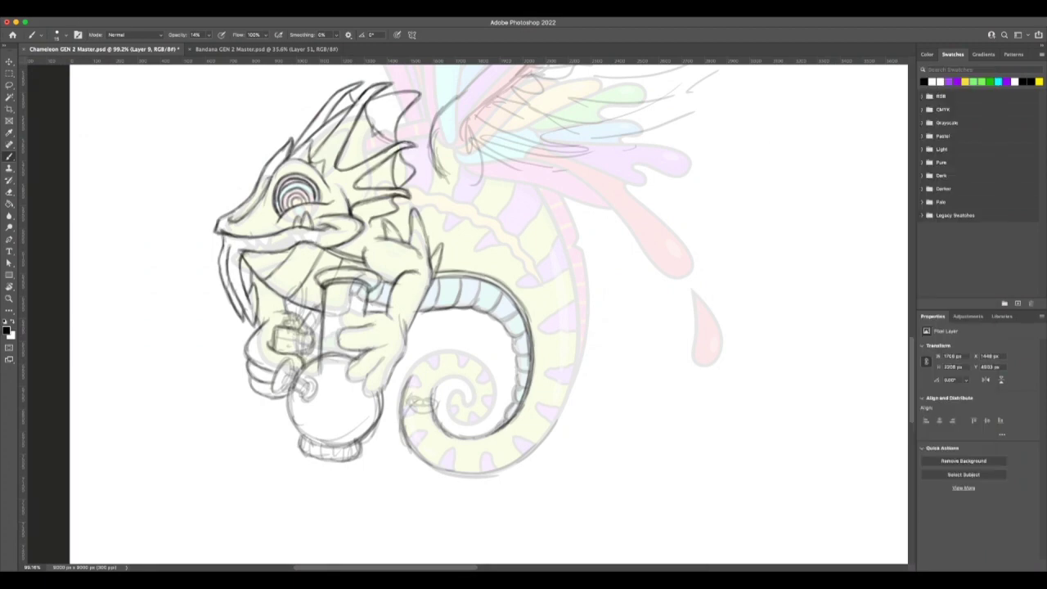
key(F7)
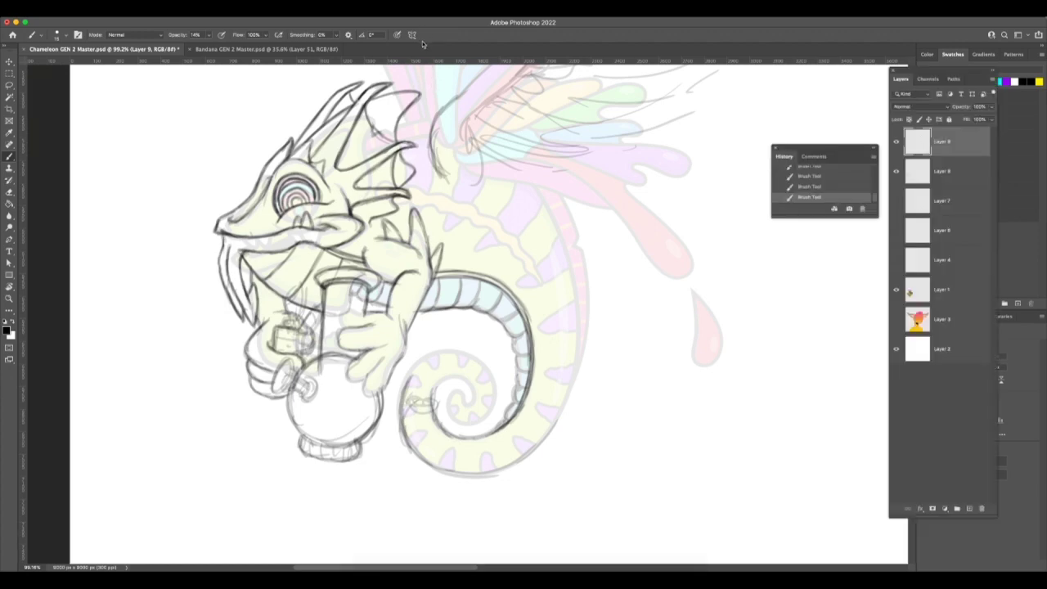
key(F7)
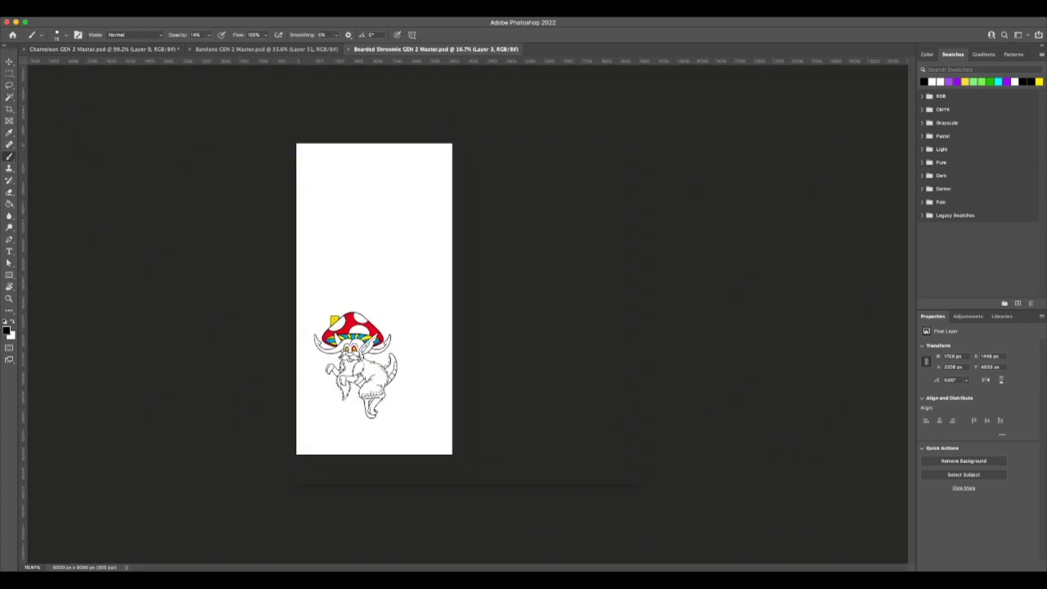
key(F7)
key(z)
drag(364, 362, 413, 370)
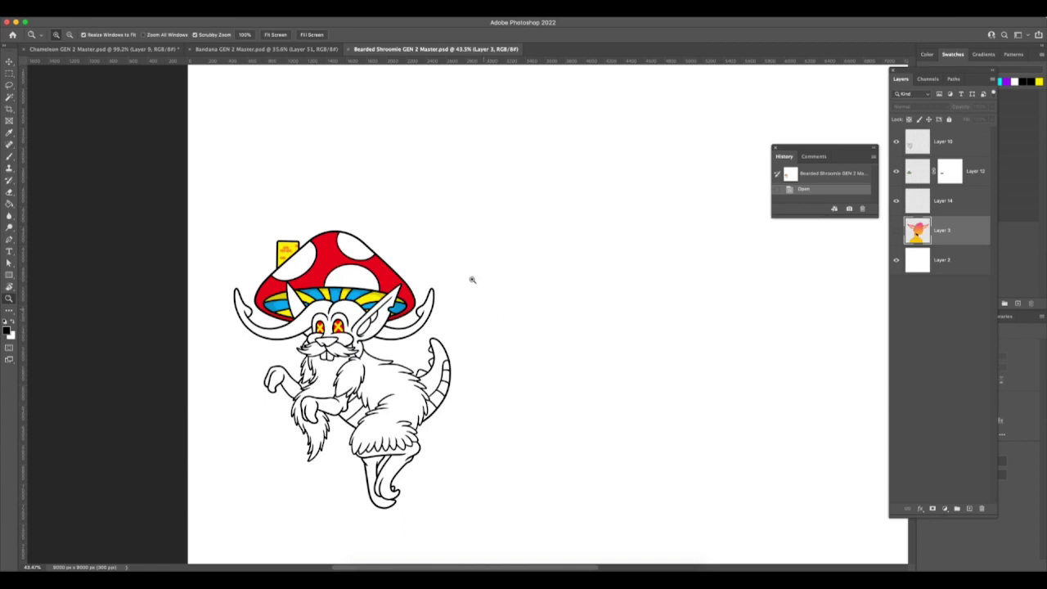
key(super+Tab)
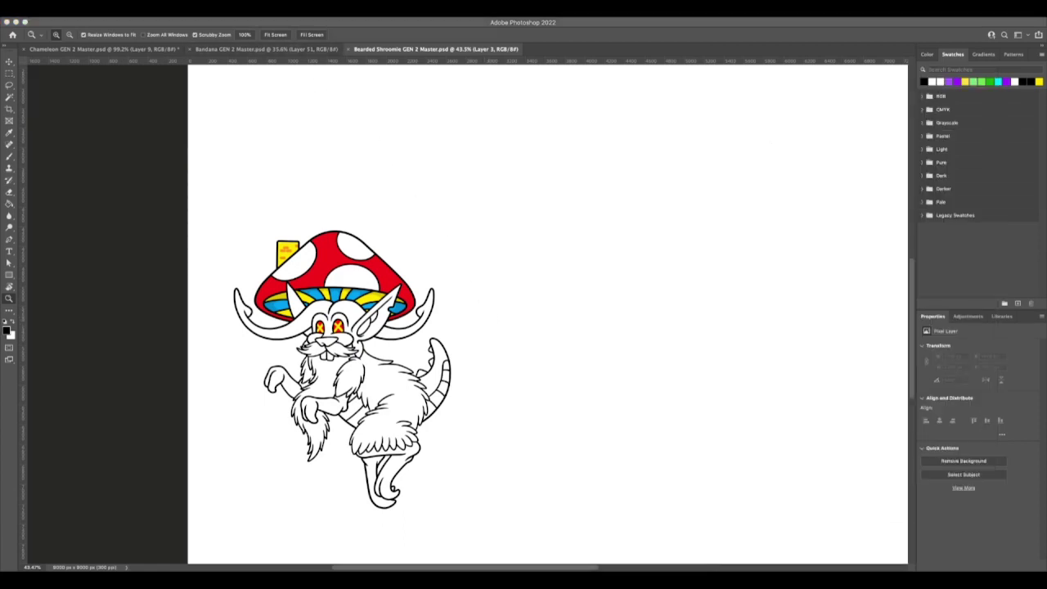
key(F7)
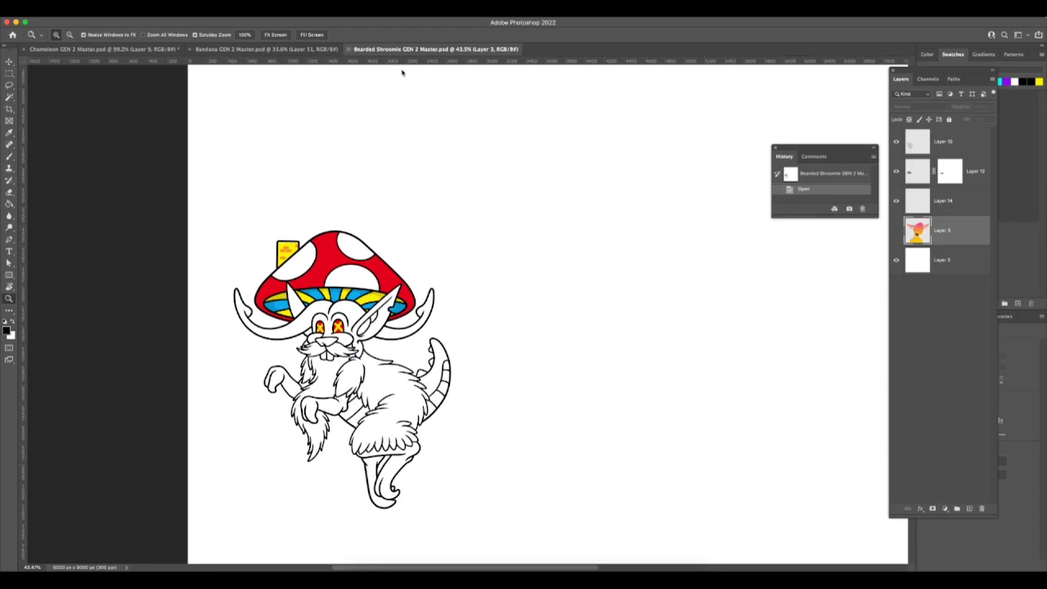
key(super+w)
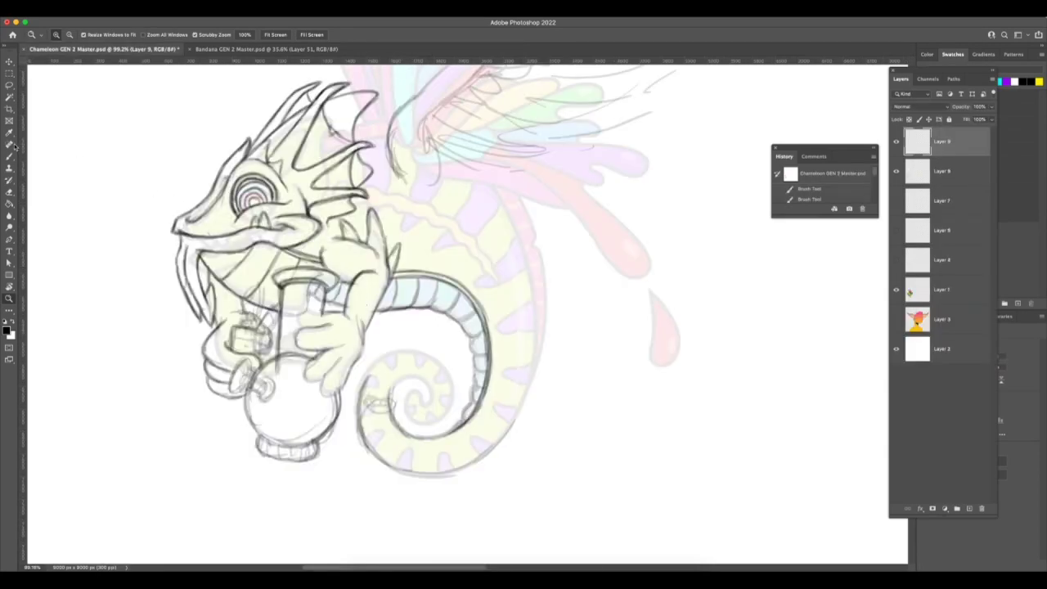
Step: Touch up the fingers of the hand on the bottle with the Brush, and erase the small oval band at the tail's end
click(9, 155)
mouse_move(355, 312)
mouse_down()
mouse_move(346, 324)
mouse_move(358, 365)
mouse_move(326, 398)
mouse_up()
drag(329, 371, 321, 391)
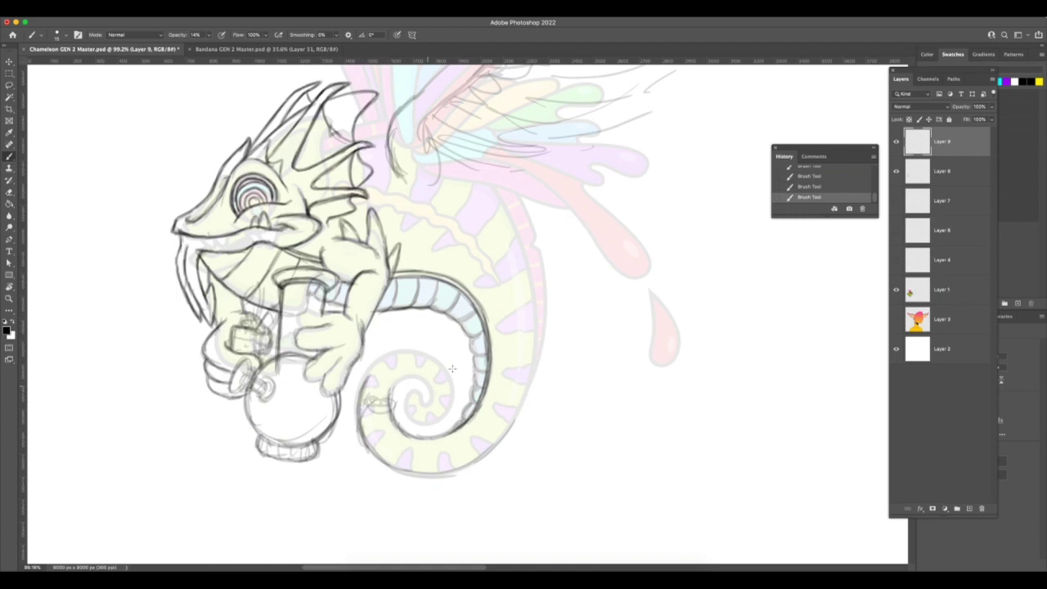
key(e)
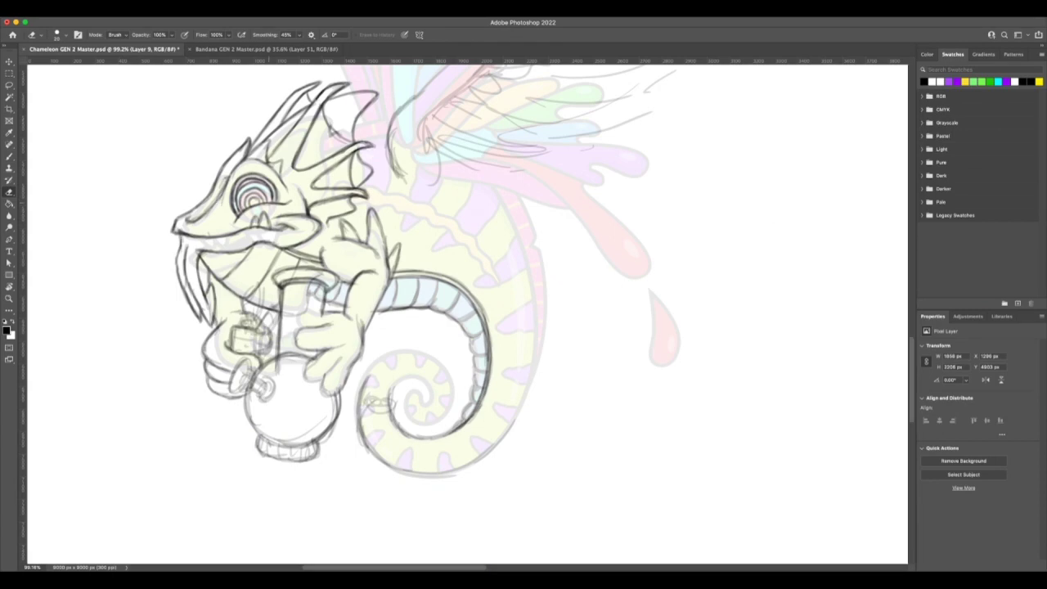
key(super+Tab)
mouse_move(373, 391)
mouse_down()
mouse_move(369, 413)
mouse_move(376, 419)
mouse_move(381, 400)
mouse_move(386, 407)
mouse_up()
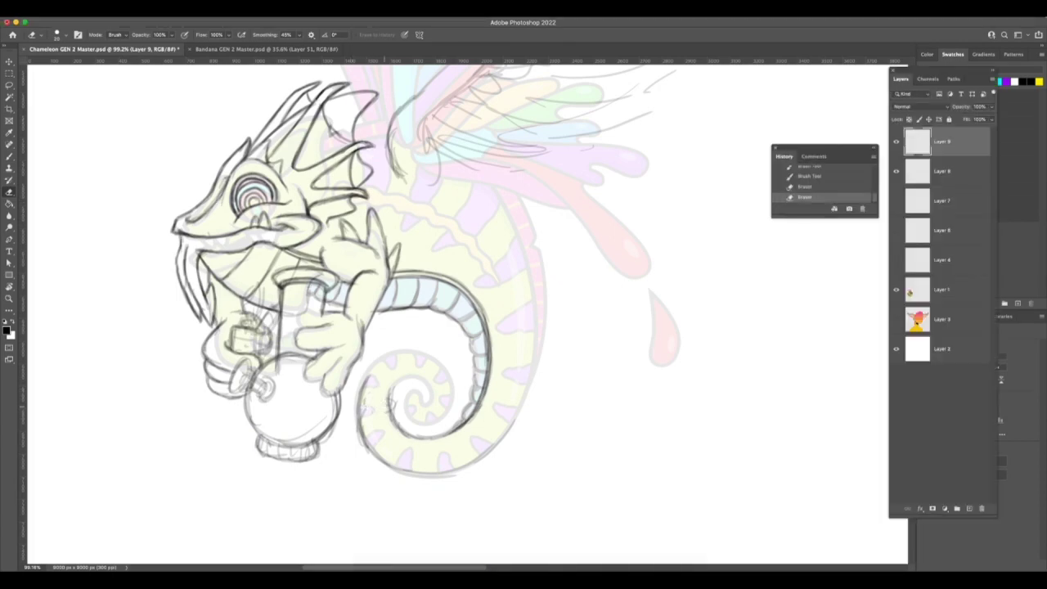
Step: Sketch a ragged, furry edge around the tail's end with the Brush, and check the additions by toggling Layer 9's visibility
click(9, 157)
key(F7)
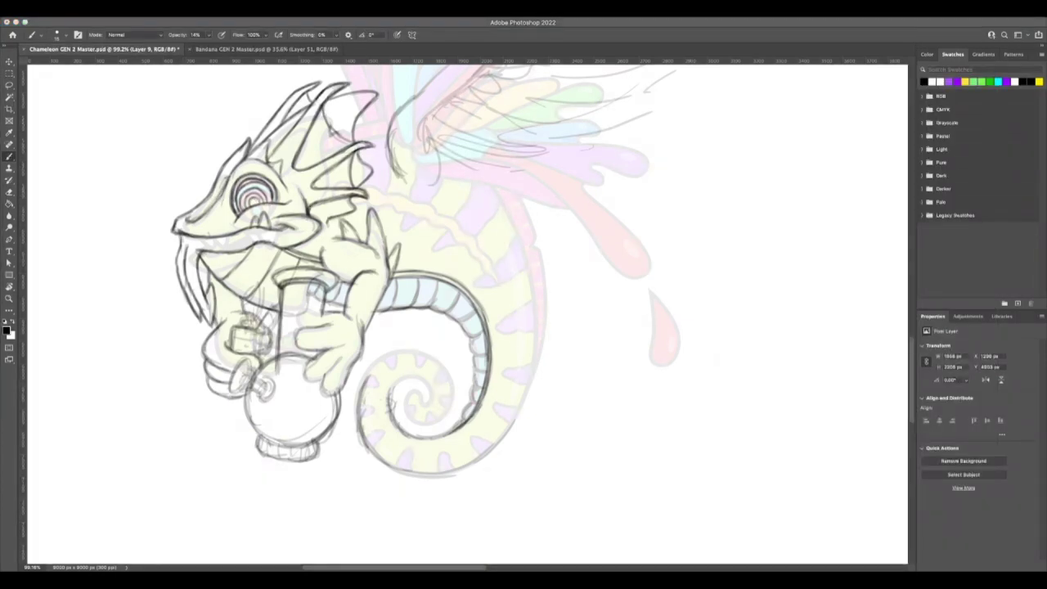
key(F7)
mouse_move(368, 384)
mouse_down()
mouse_move(378, 362)
mouse_move(399, 362)
mouse_move(383, 379)
mouse_up()
mouse_move(396, 379)
mouse_down()
mouse_move(389, 394)
mouse_move(367, 368)
mouse_move(357, 397)
mouse_move(390, 413)
mouse_move(399, 402)
mouse_up()
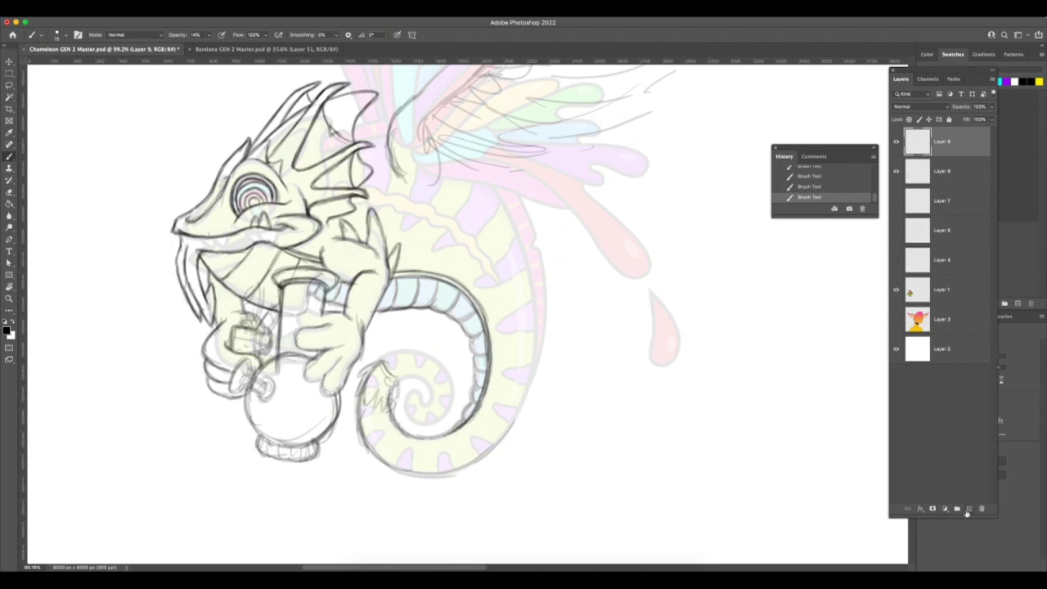
click(895, 143)
click(896, 142)
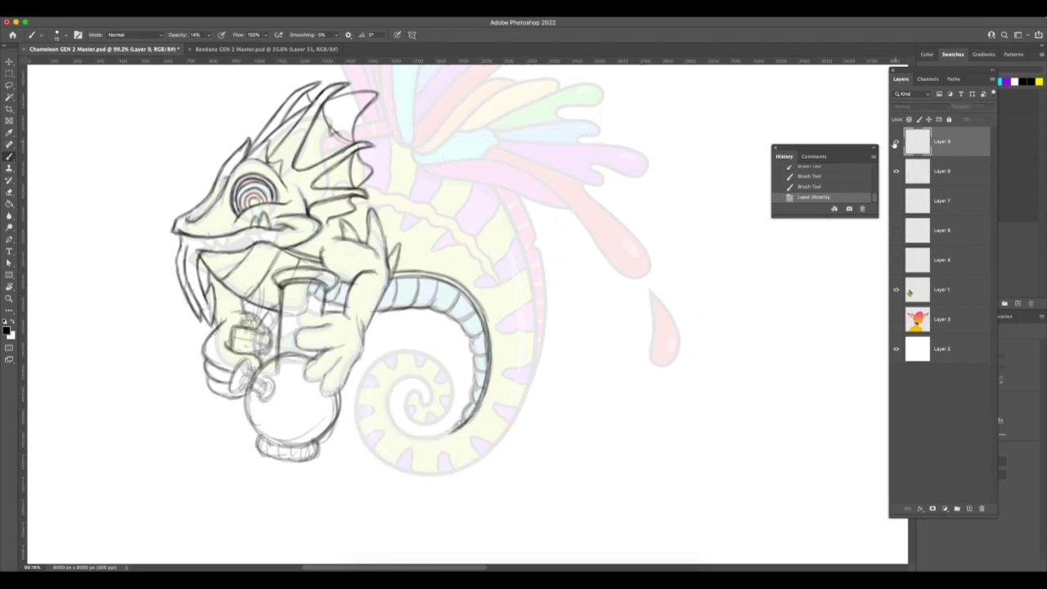
Step: Sketch a tall pointed feather rising from the tail's end and a curved one sweeping toward the coil's inner edge
mouse_move(385, 366)
mouse_down()
mouse_move(380, 332)
mouse_move(393, 285)
mouse_up()
drag(405, 286, 407, 306)
drag(388, 363, 409, 319)
mouse_move(386, 352)
mouse_down()
mouse_move(419, 288)
mouse_move(426, 326)
mouse_move(414, 379)
mouse_move(463, 391)
mouse_move(464, 382)
mouse_up()
mouse_move(423, 352)
mouse_down()
mouse_move(385, 376)
mouse_move(457, 391)
mouse_up()
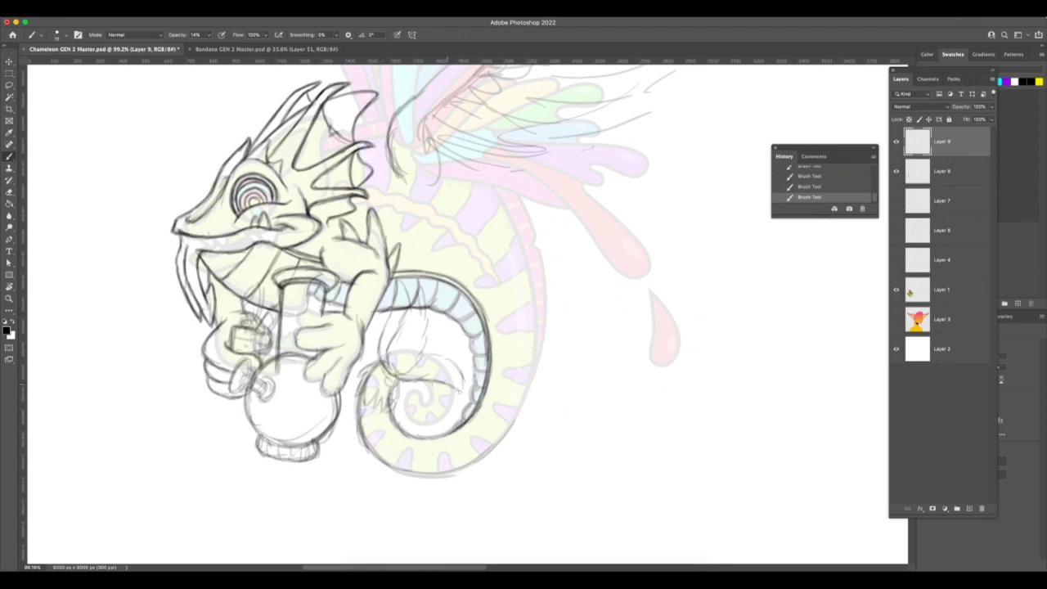
Step: Add a middle feather to the tail tuft, darken the feather outlines, and sketch small loose details near the striped belly
drag(422, 332, 453, 368)
mouse_move(426, 349)
mouse_down()
mouse_move(414, 358)
mouse_move(447, 339)
mouse_up()
drag(432, 337, 460, 339)
mouse_move(394, 375)
mouse_down()
mouse_move(425, 380)
mouse_move(480, 359)
mouse_up()
mouse_move(455, 338)
mouse_down()
mouse_move(478, 350)
mouse_move(389, 358)
mouse_move(429, 319)
mouse_move(423, 286)
mouse_move(409, 314)
mouse_move(415, 307)
mouse_move(428, 326)
mouse_move(424, 353)
mouse_up()
mouse_move(430, 276)
mouse_down()
mouse_move(420, 321)
mouse_move(388, 368)
mouse_move(379, 329)
mouse_up()
mouse_move(401, 279)
mouse_down()
mouse_move(386, 331)
mouse_move(397, 301)
mouse_up()
mouse_move(394, 383)
mouse_down()
mouse_move(486, 350)
mouse_move(445, 335)
mouse_up()
drag(444, 335, 422, 339)
mouse_move(465, 366)
mouse_down()
mouse_move(458, 396)
mouse_move(416, 376)
mouse_move(358, 378)
mouse_move(354, 401)
mouse_move(385, 413)
mouse_move(412, 385)
mouse_up()
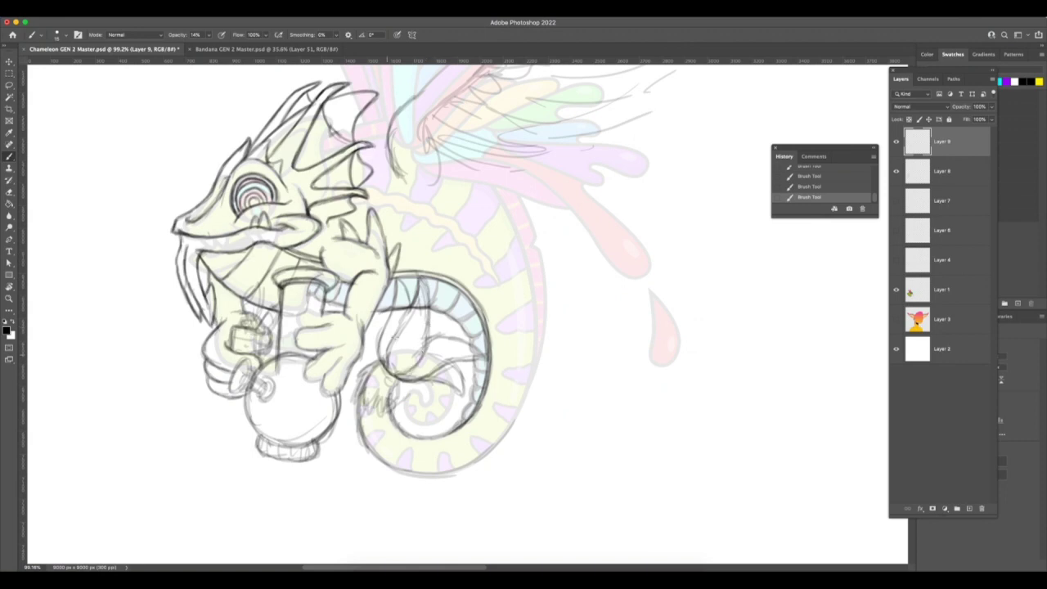
mouse_move(433, 321)
mouse_down()
mouse_move(448, 337)
mouse_move(454, 301)
mouse_move(457, 293)
mouse_move(462, 311)
mouse_move(468, 288)
mouse_move(448, 338)
mouse_move(442, 298)
mouse_move(457, 290)
mouse_move(398, 301)
mouse_move(382, 343)
mouse_up()
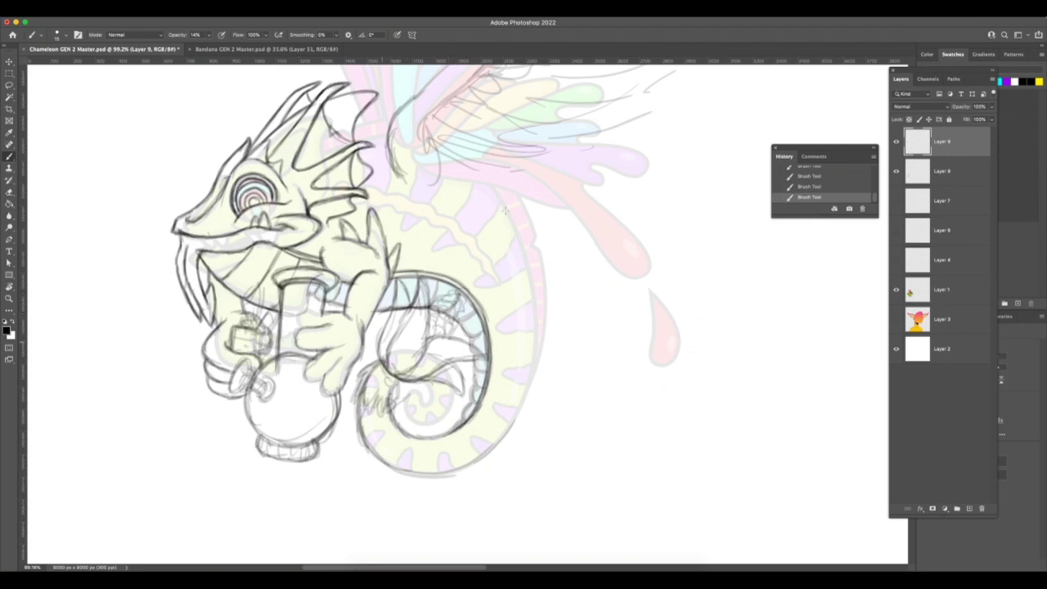
drag(454, 322, 434, 338)
Step: Sketch a flower-like motif of rounded shapes with pointed petals on the chameleon's lower back, undoing a stray stroke
mouse_move(521, 243)
mouse_down()
mouse_move(478, 258)
mouse_move(523, 274)
mouse_up()
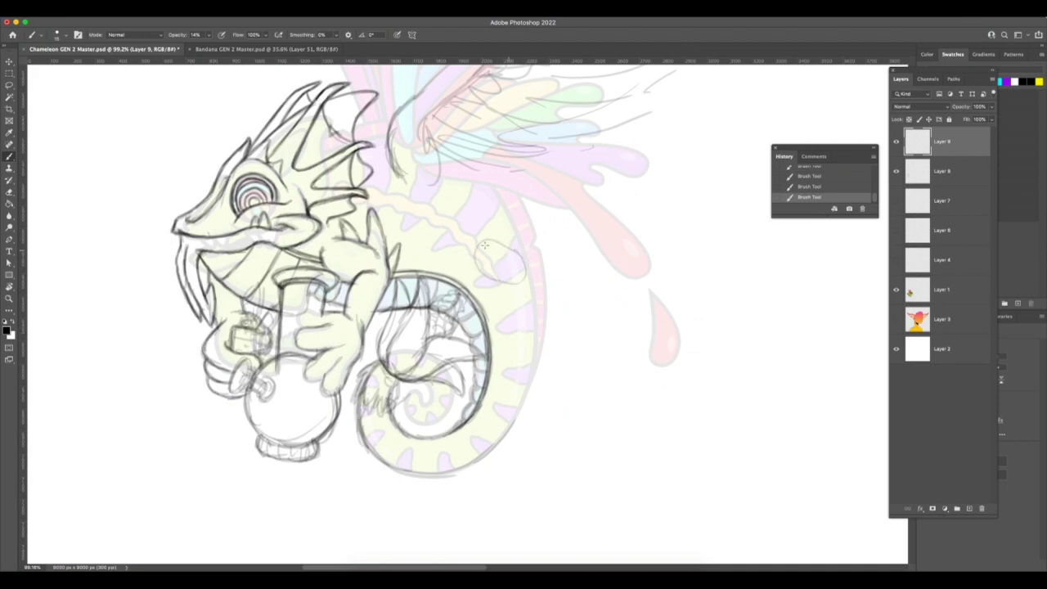
drag(483, 235, 479, 242)
key(super+z)
key(super+z)
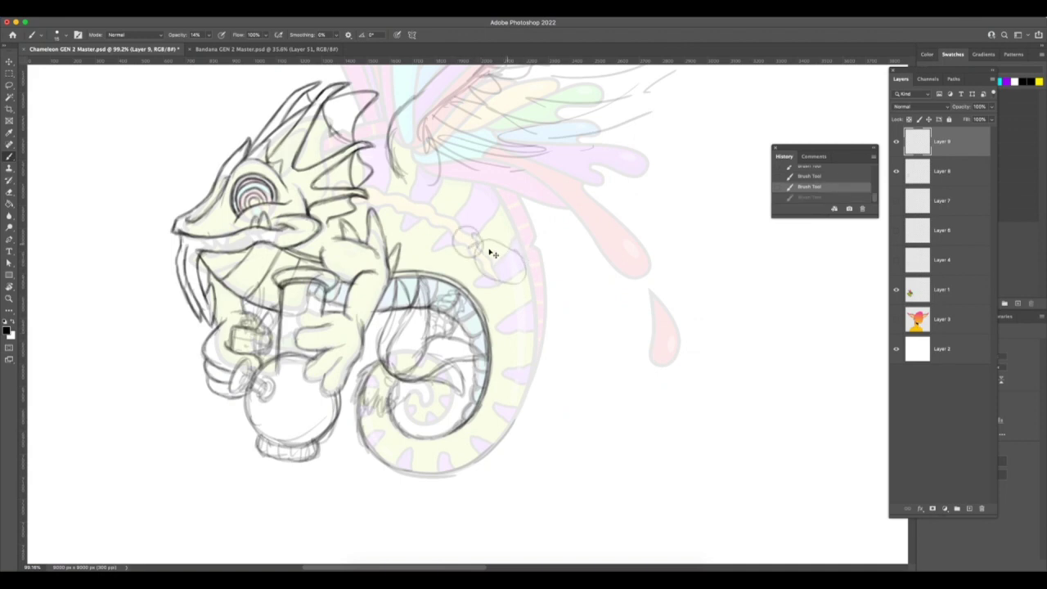
click(477, 260)
mouse_move(477, 259)
mouse_down()
mouse_move(460, 243)
mouse_move(473, 270)
mouse_move(498, 272)
mouse_move(514, 304)
mouse_move(528, 270)
mouse_move(501, 247)
mouse_up()
mouse_move(519, 304)
mouse_down()
mouse_move(499, 280)
mouse_move(508, 316)
mouse_up()
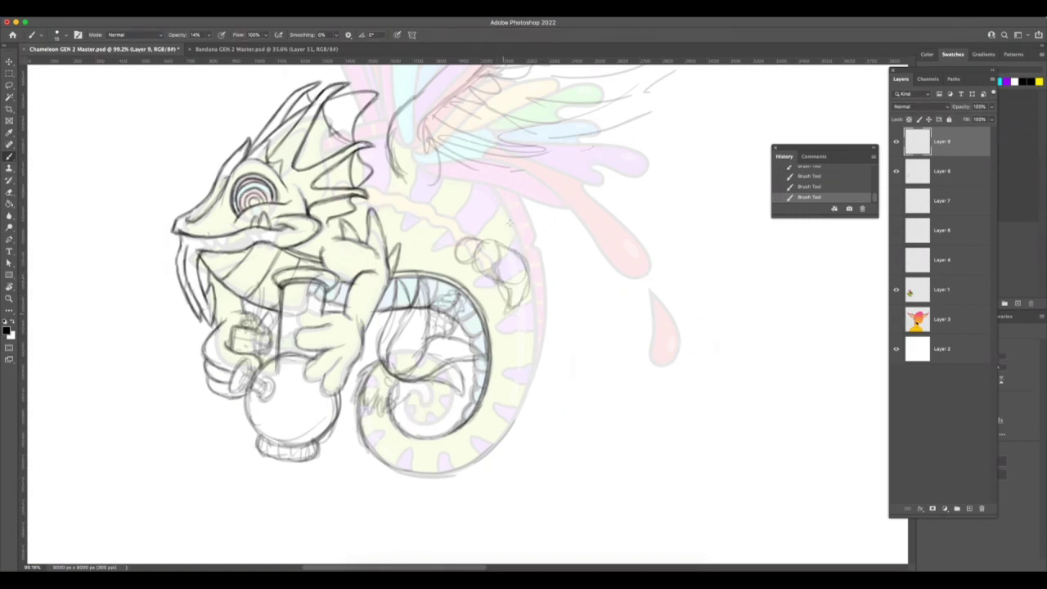
mouse_move(488, 241)
mouse_down()
mouse_move(525, 174)
mouse_move(502, 238)
mouse_move(524, 235)
mouse_move(477, 230)
mouse_up()
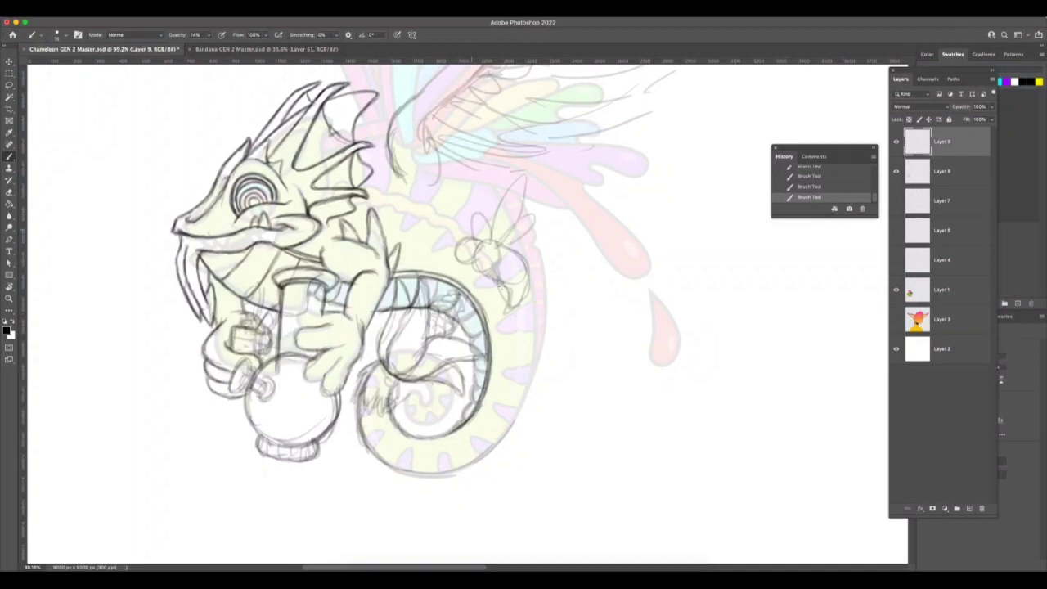
key(z)
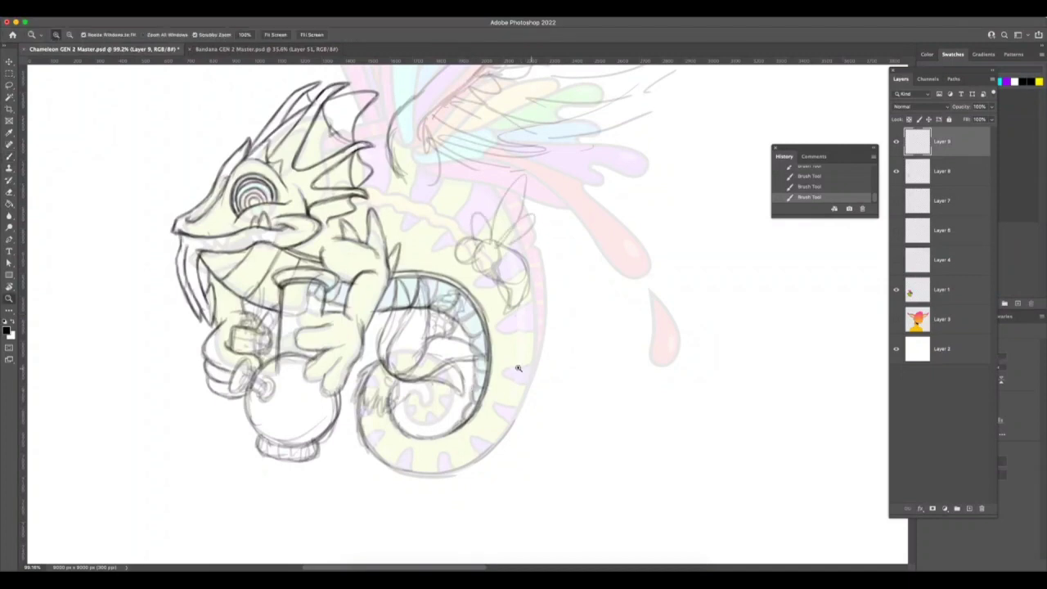
alt+click(528, 365)
drag(527, 365, 224, 256)
click(9, 156)
Step: Open Spinner.png and select the cap's rainbow-feathered wing with the Lasso tool
key(super+Tab)
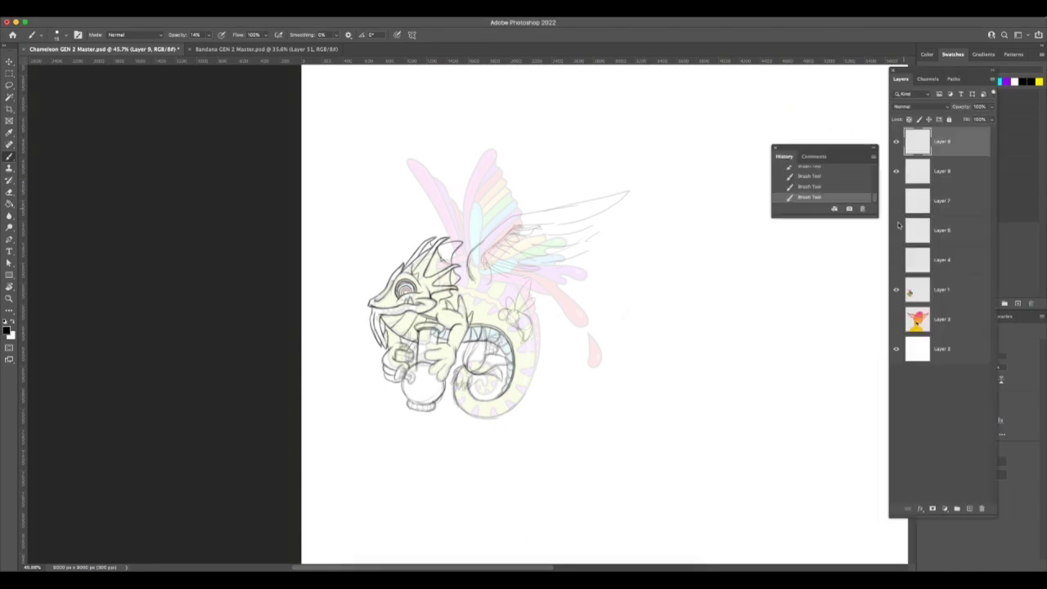
key(super+Tab)
key(super+Tab)
key(super+Tab)
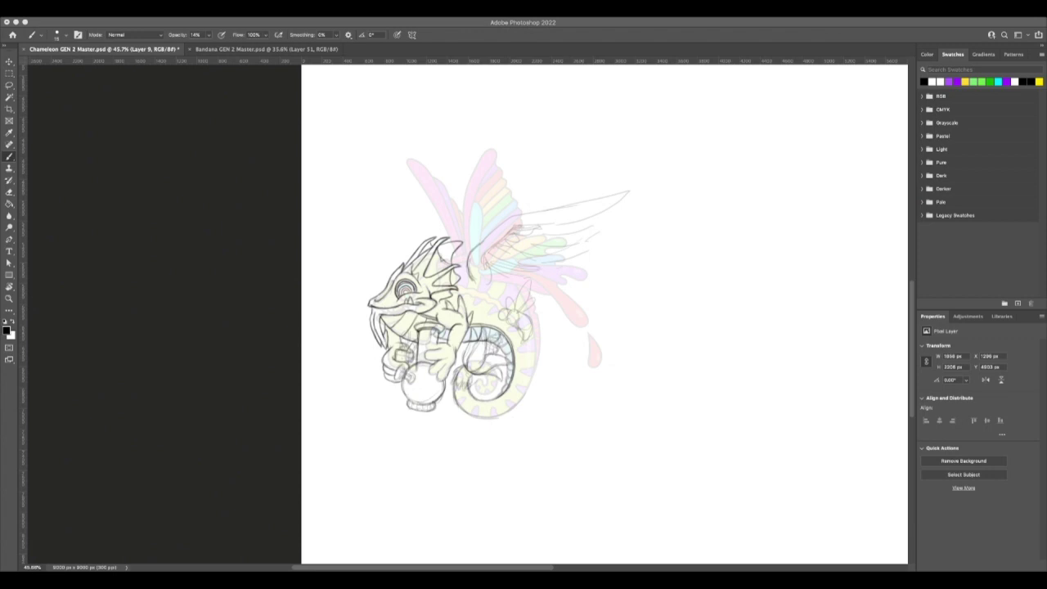
key(F7)
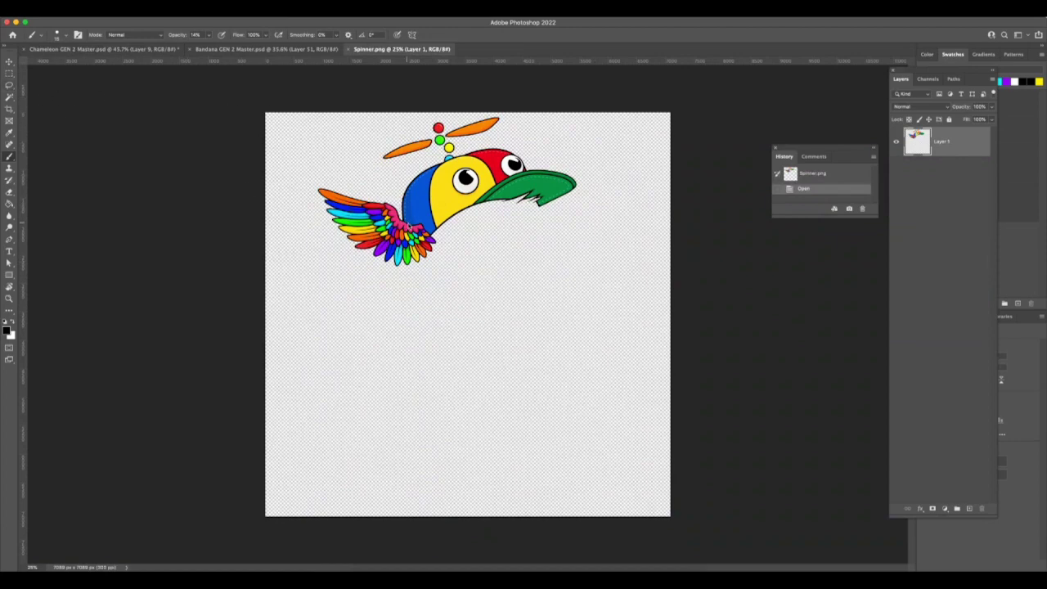
key(l)
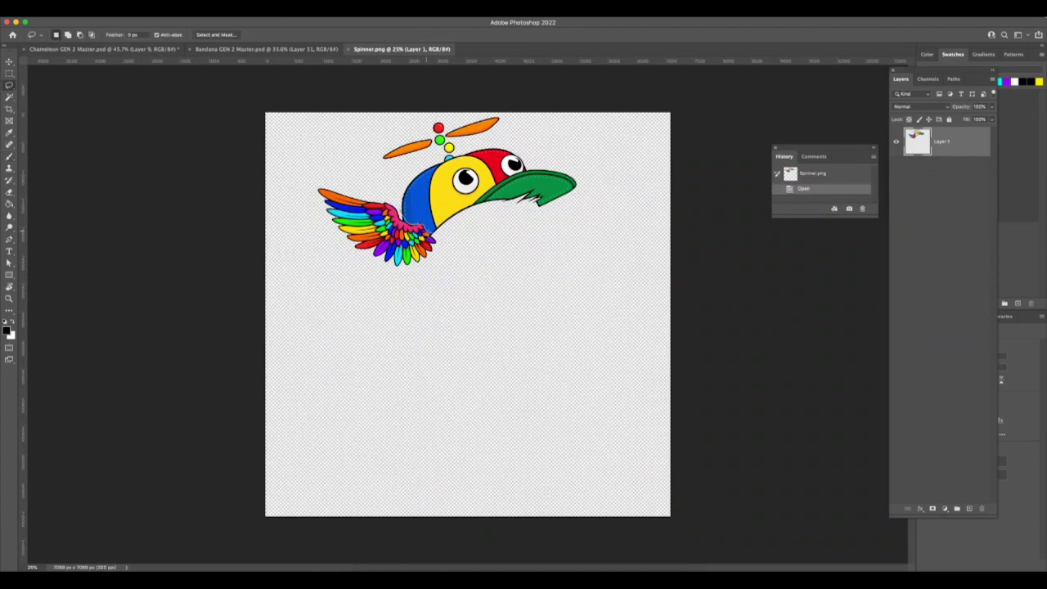
mouse_move(437, 244)
mouse_down()
mouse_move(322, 244)
mouse_move(312, 160)
mouse_move(405, 183)
mouse_up()
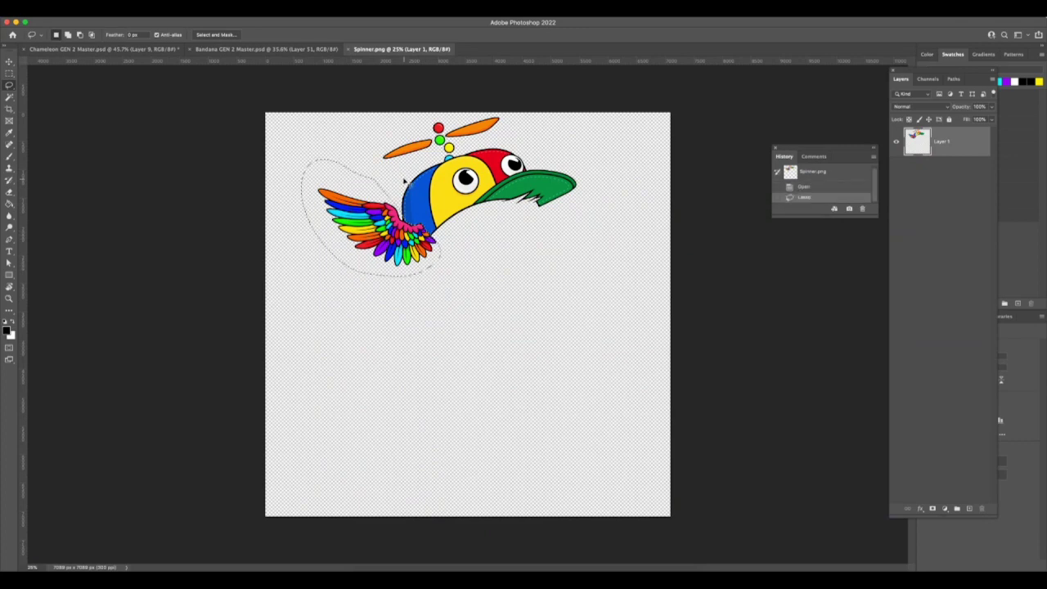
Step: Cut the selected rainbow wing out of Spinner.png and bring up the Chameleon GEN 2 Master.psd drawing
key(super+x)
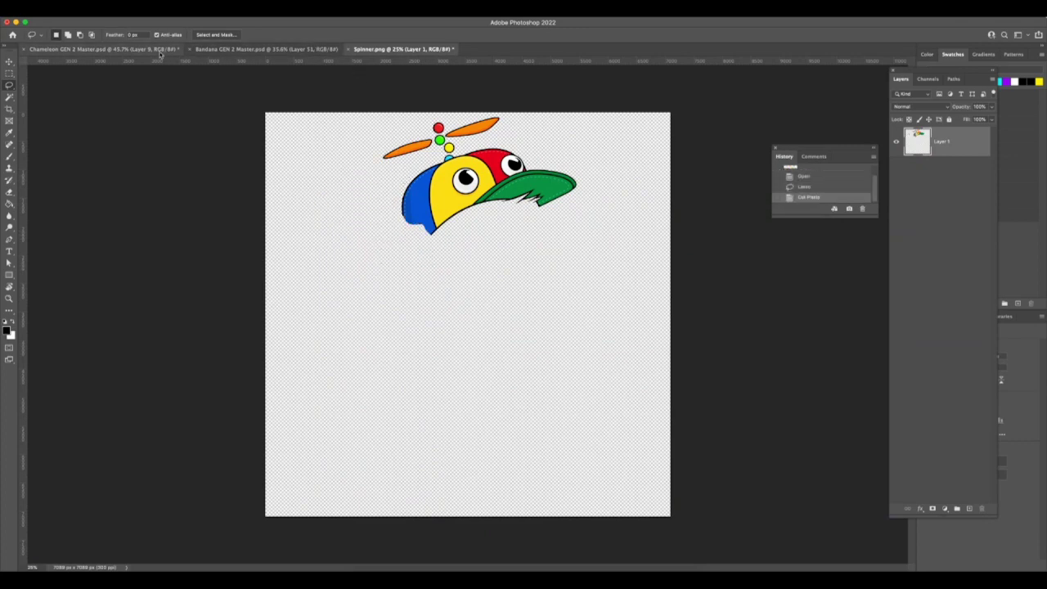
click(99, 49)
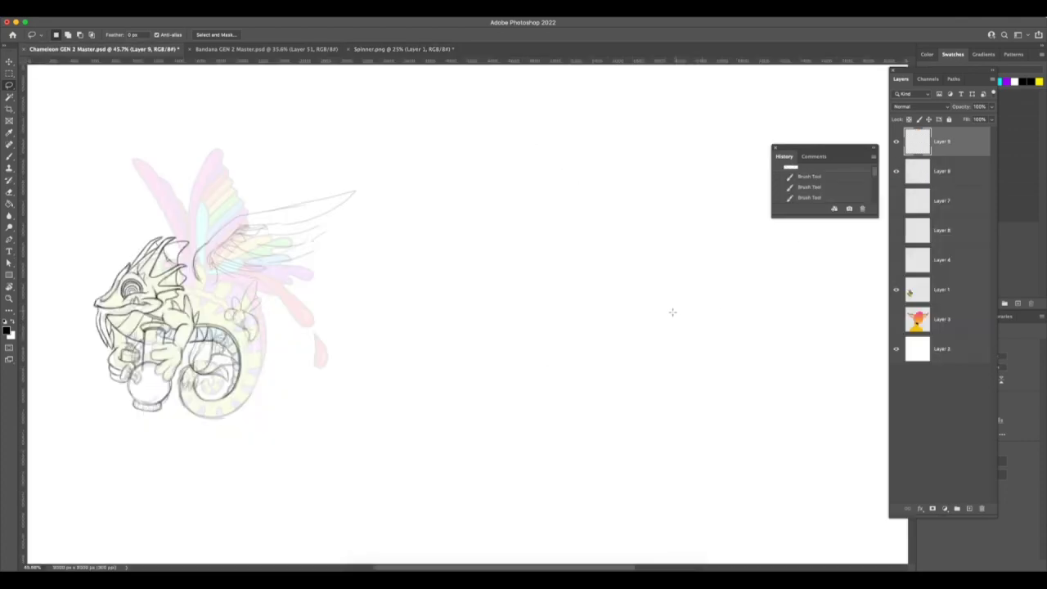
scroll(695, 304, left, 3)
scroll(694, 304, left, 4)
key(super+Tab)
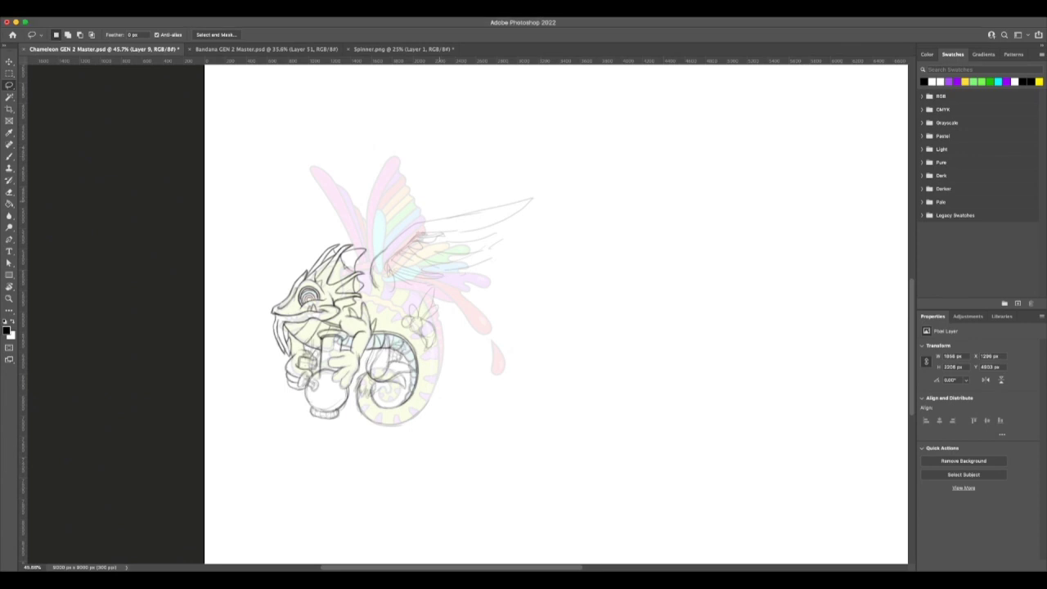
key(super+Tab)
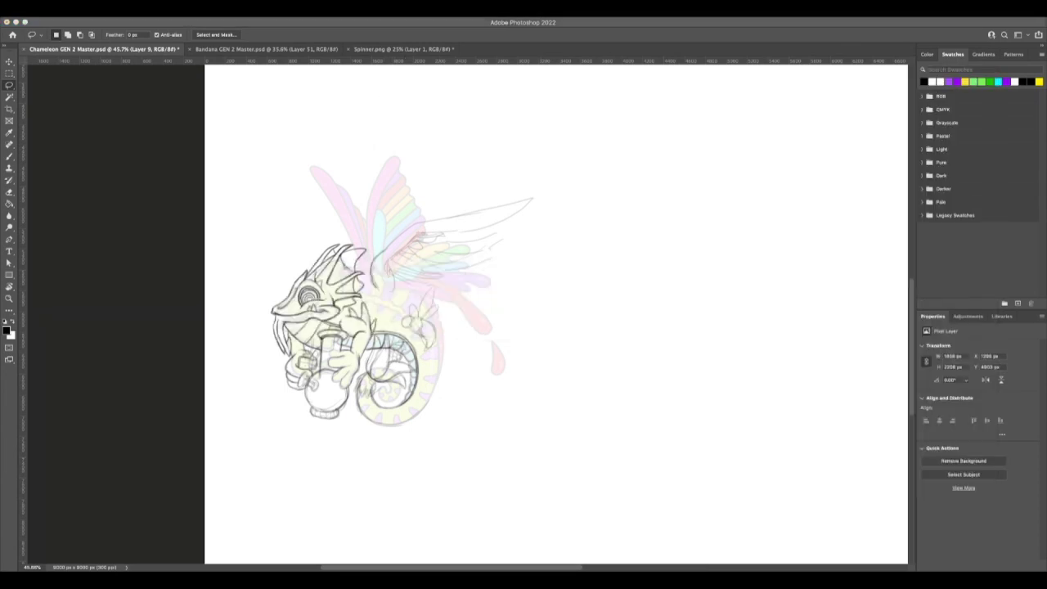
click(462, 266)
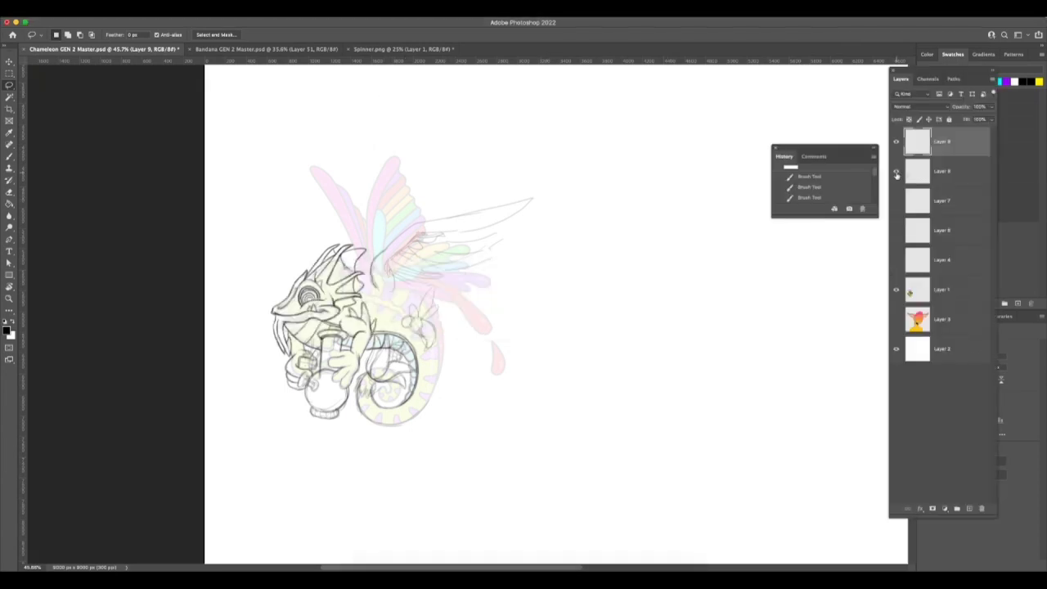
Step: Check which layer holds the rough feathered wing, then lasso that sketch on Layer 9, delete it and deselect
click(897, 171)
click(896, 172)
click(896, 142)
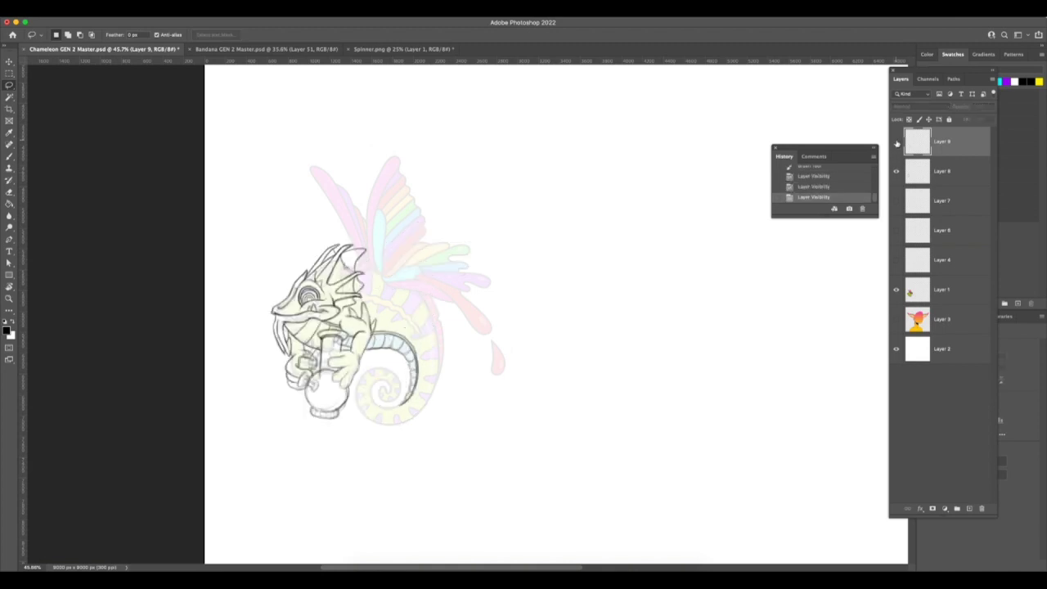
click(896, 141)
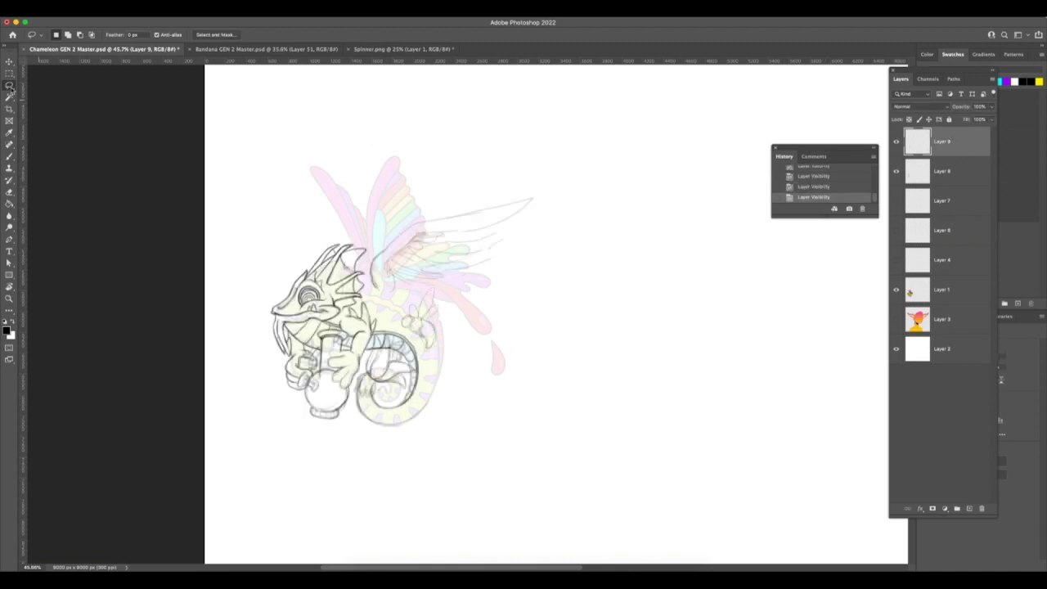
mouse_move(388, 211)
mouse_down()
mouse_move(367, 282)
mouse_move(405, 293)
mouse_move(521, 283)
mouse_move(569, 152)
mouse_move(500, 178)
mouse_up()
key(Delete)
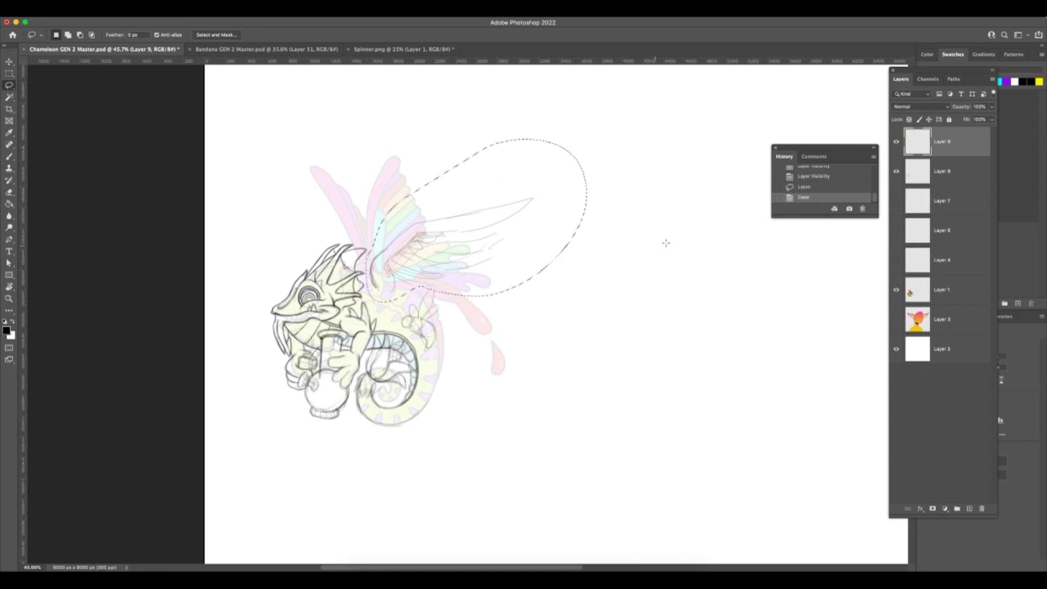
key(ctrl+d)
Step: Paste the rainbow wing, flip it horizontally, scale it down and rotate it upward to sit on the chameleon's back
key(super+v)
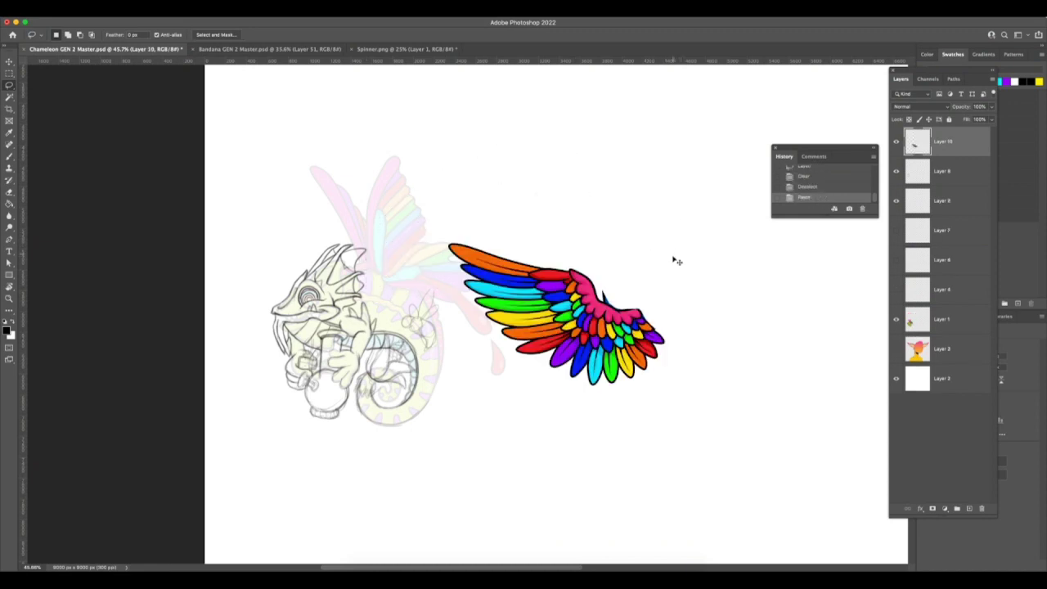
key(super+t)
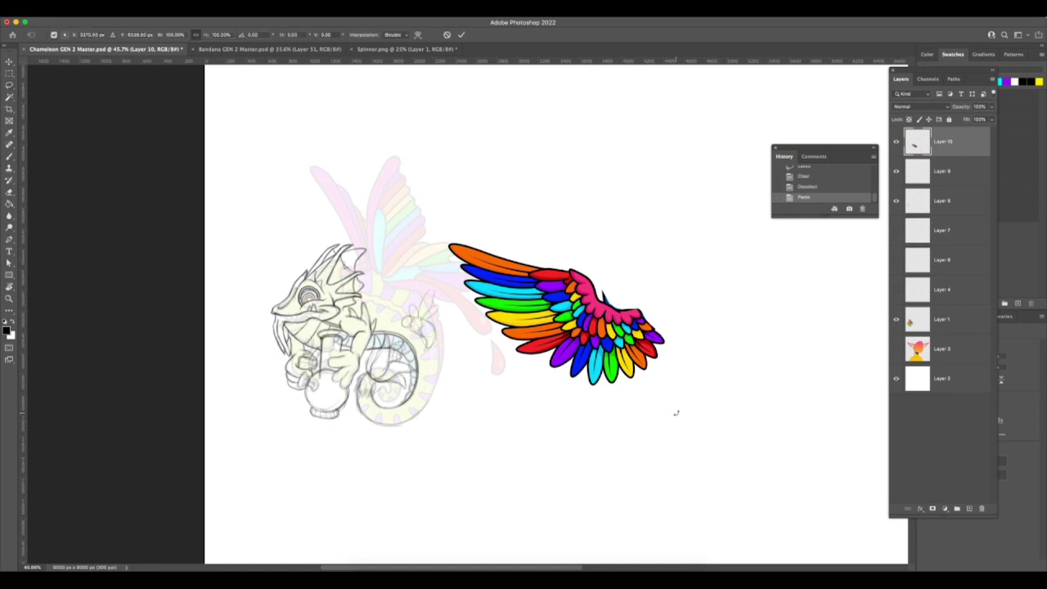
key(super+Tab)
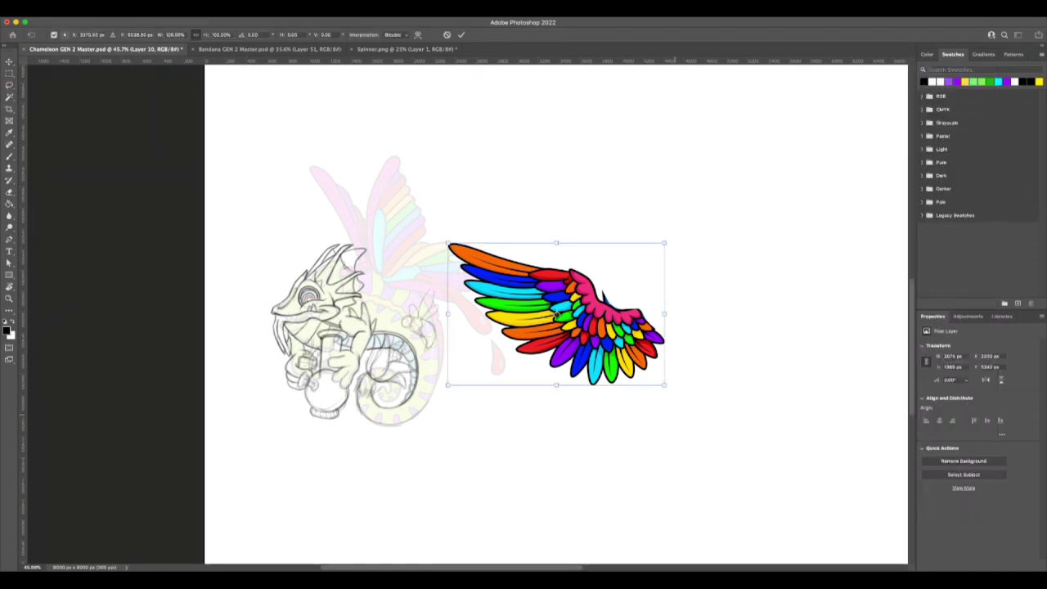
click(655, 246)
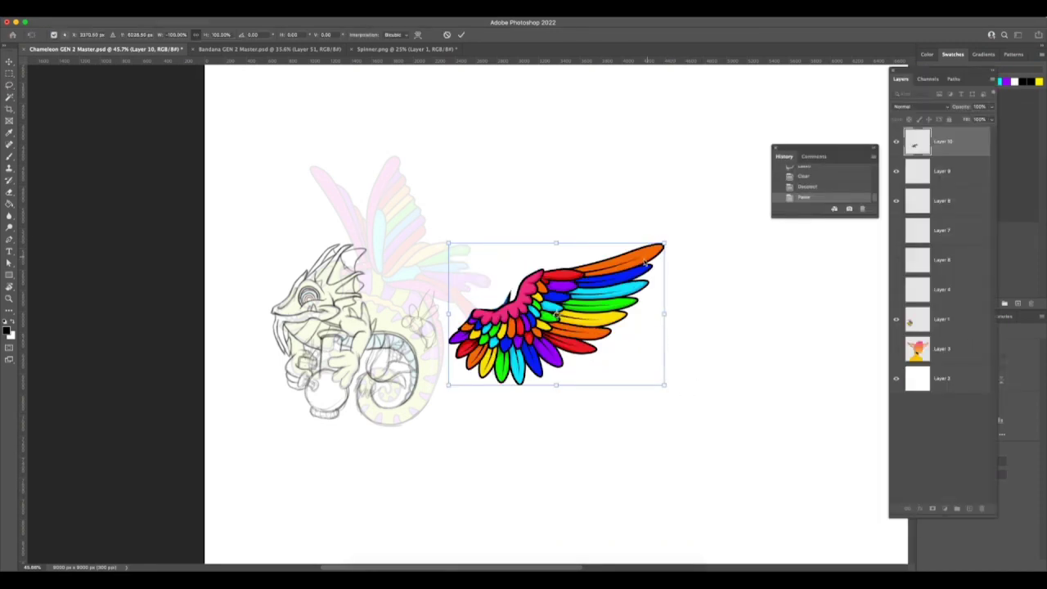
drag(665, 243, 602, 237)
drag(585, 293, 483, 240)
drag(533, 177, 515, 157)
mouse_move(483, 245)
mouse_down()
mouse_move(467, 239)
mouse_move(536, 245)
mouse_move(465, 241)
mouse_move(482, 223)
mouse_move(561, 206)
mouse_move(457, 252)
mouse_move(476, 208)
mouse_up()
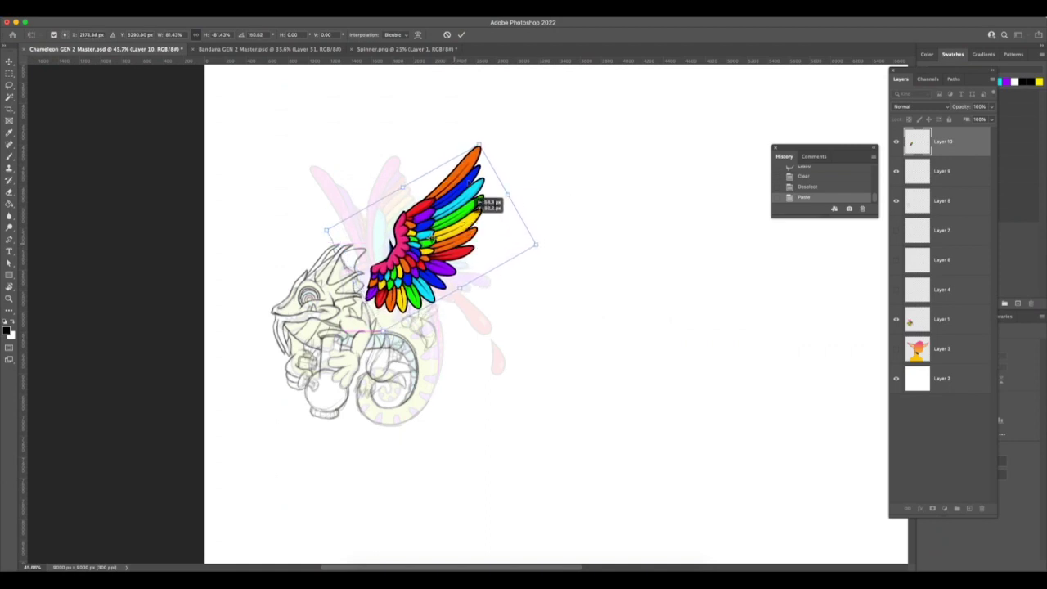
click(461, 34)
key(l)
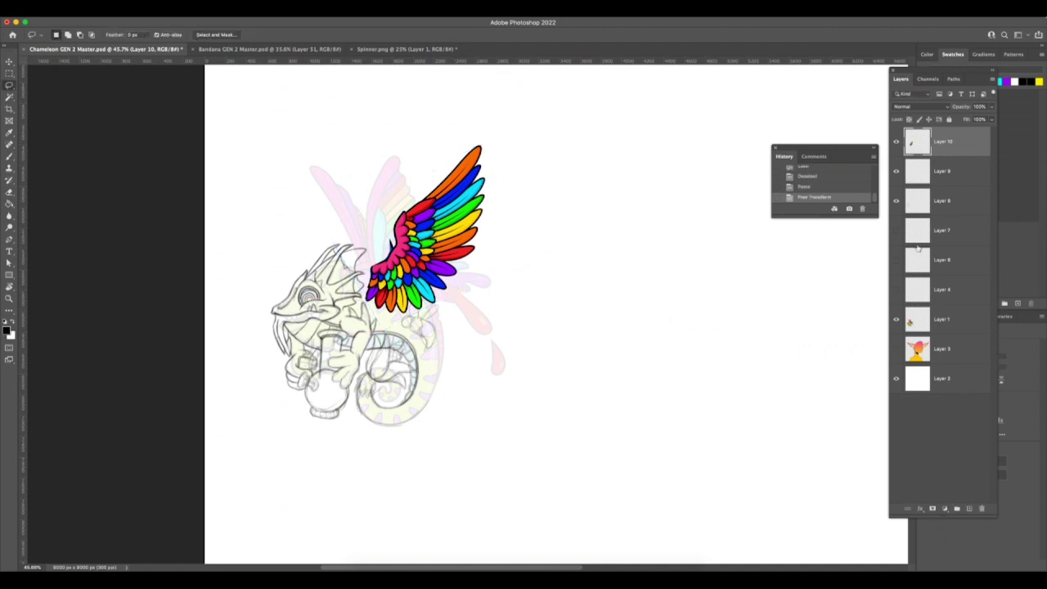
Step: Move Layer 1 directly beneath Layer 10, leaving Layer 1 visible and the rainbow wing on Layer 10 hidden
click(896, 322)
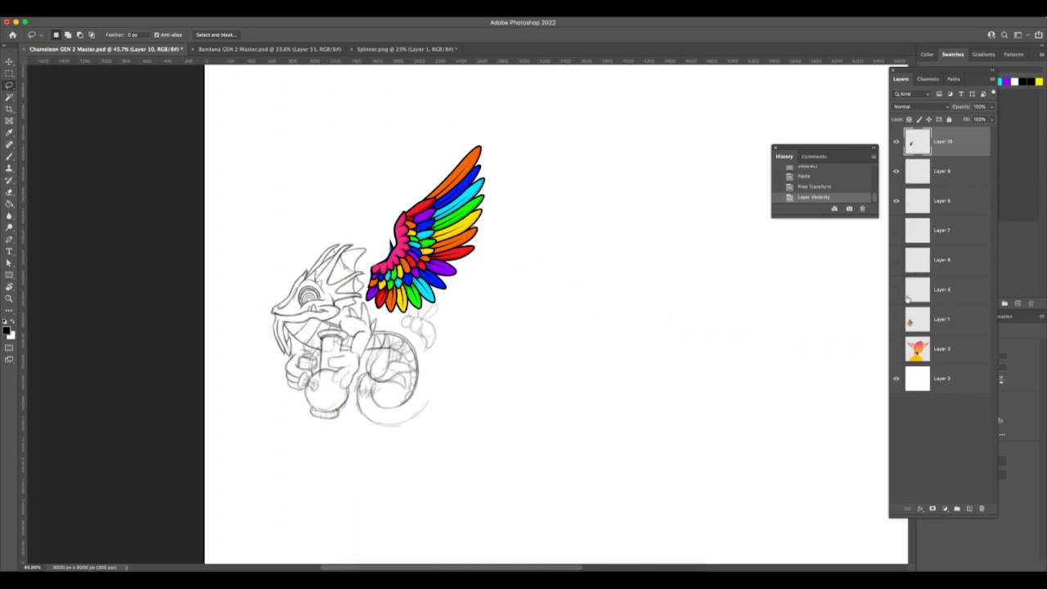
drag(921, 318, 923, 164)
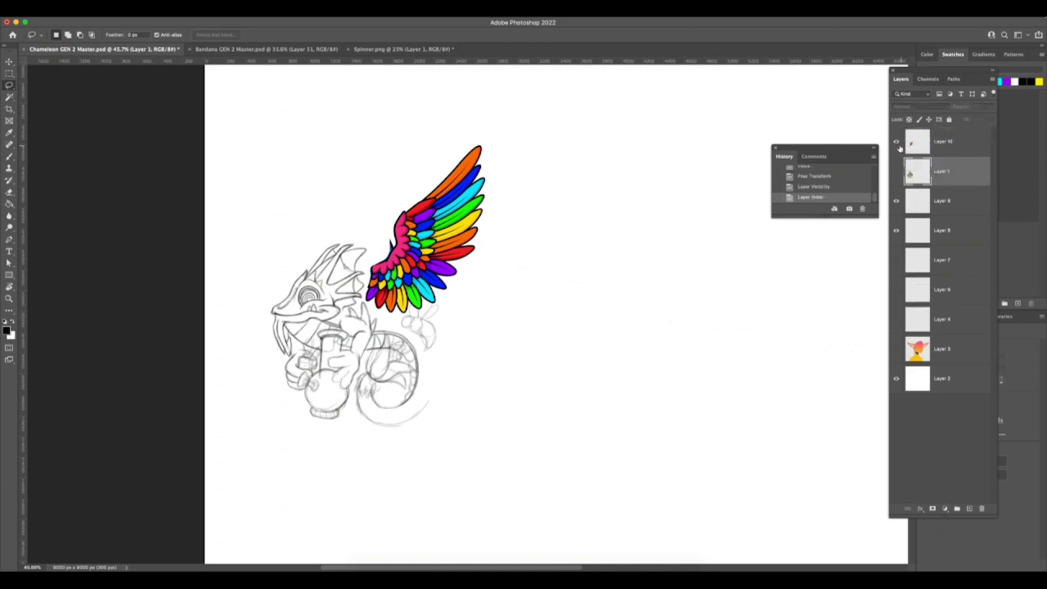
click(897, 141)
click(897, 171)
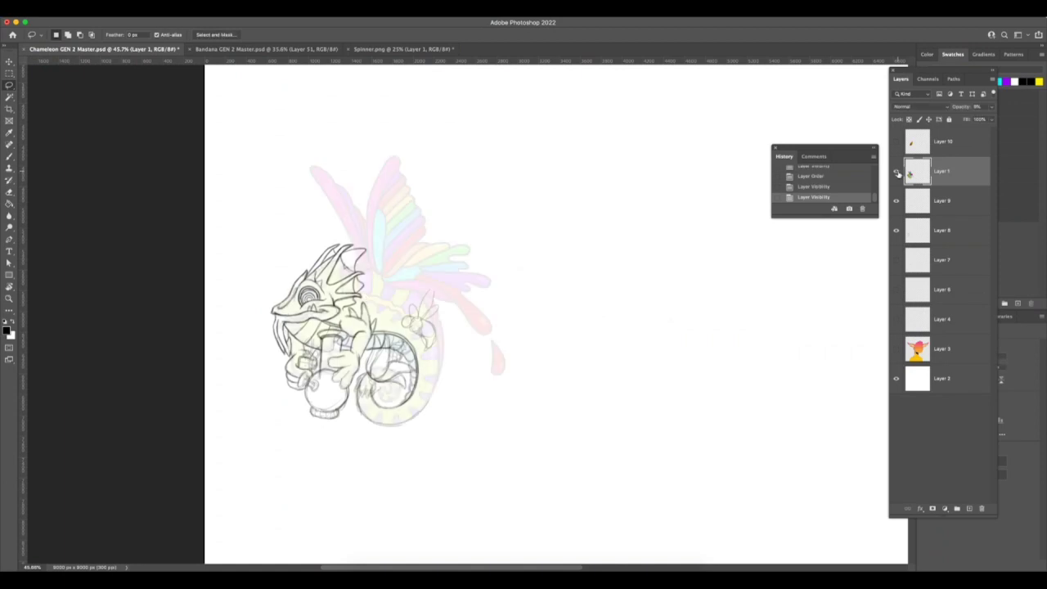
Step: Compare the sketch with the rainbow wing on Layer 10 and the faded butterfly-wing artwork on Layer 1 by toggling their visibility
click(896, 172)
key(super+Tab)
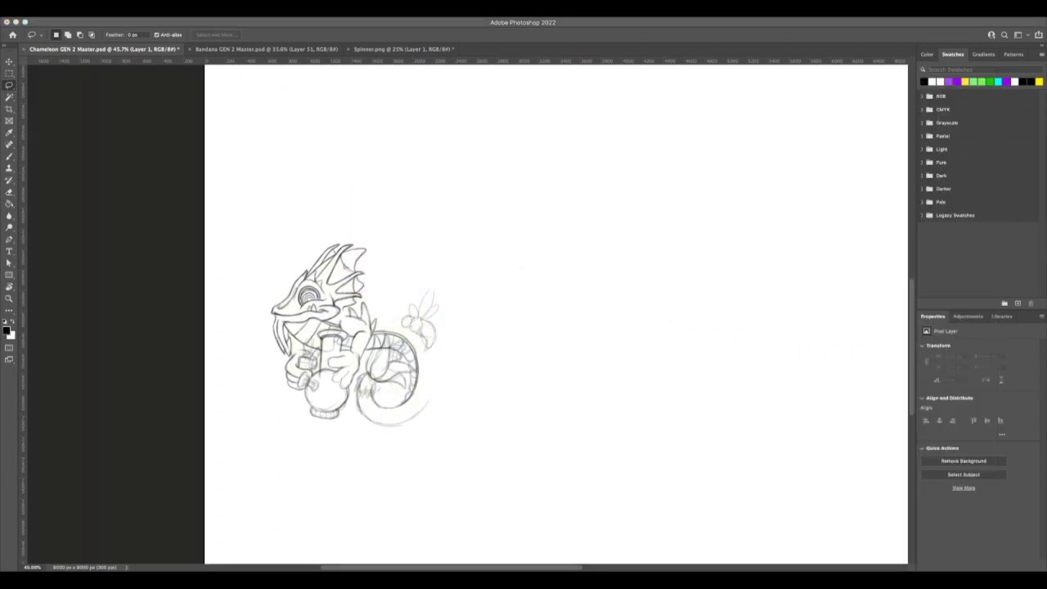
key(F7)
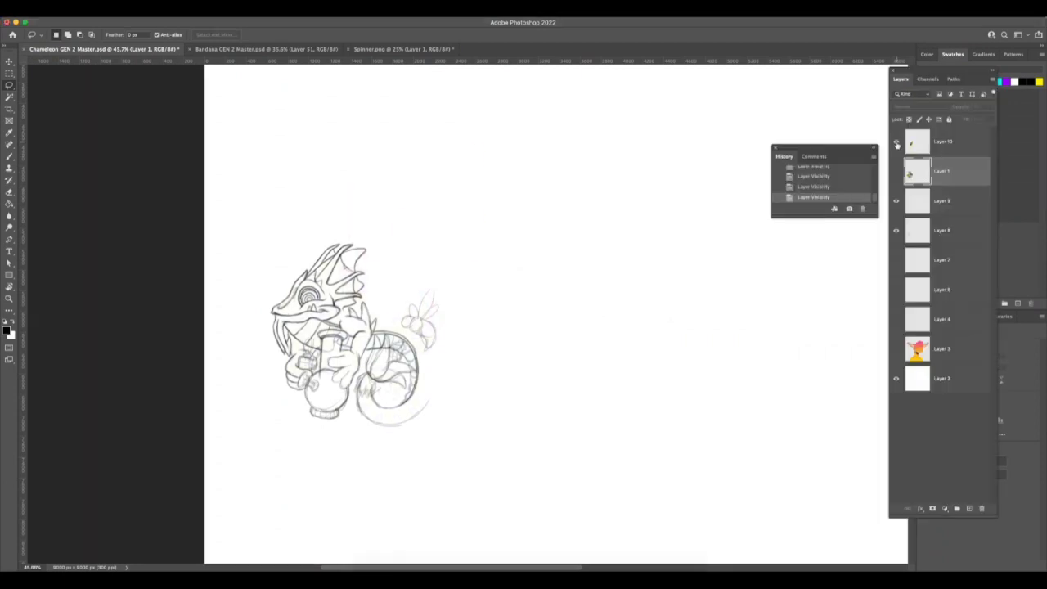
click(896, 142)
click(897, 143)
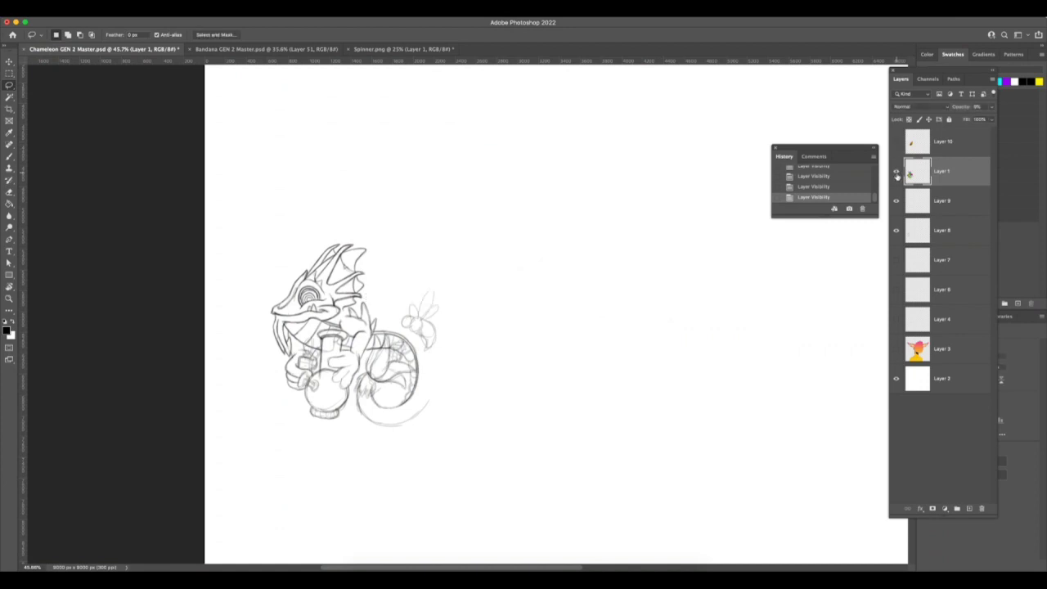
click(897, 173)
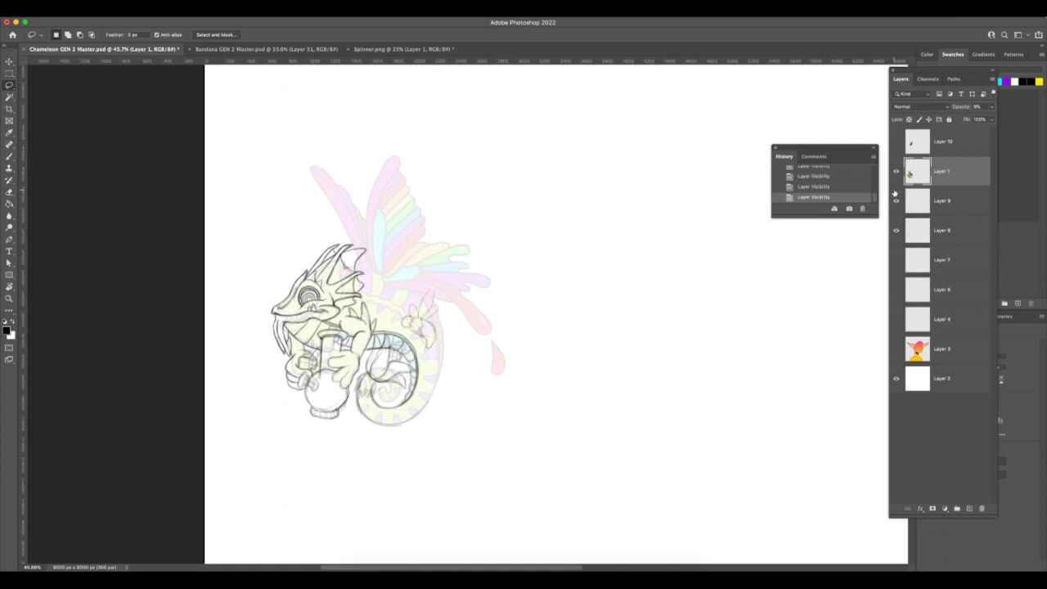
key(F7)
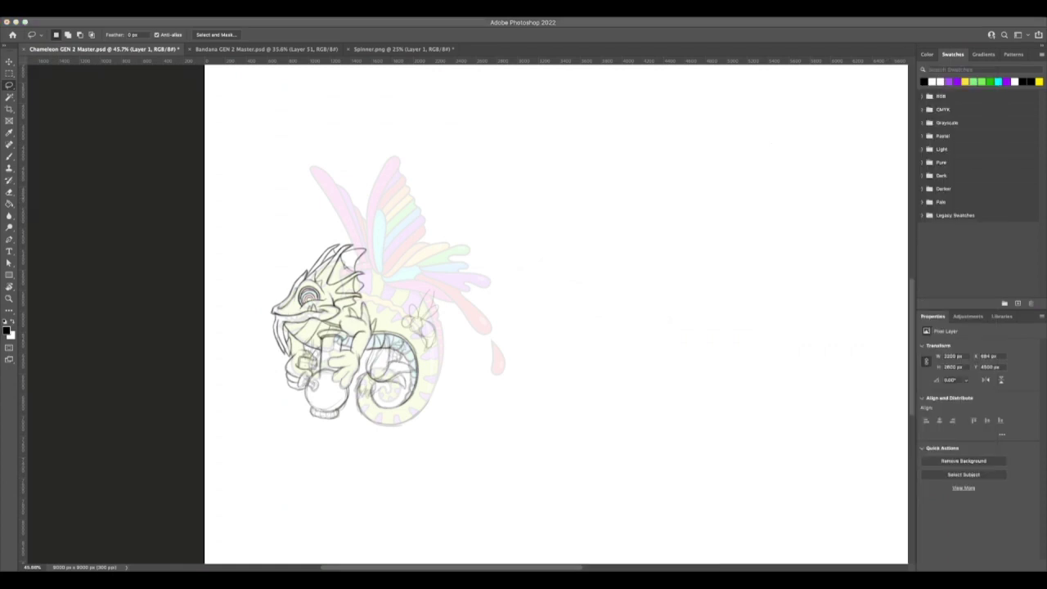
key(F7)
click(897, 142)
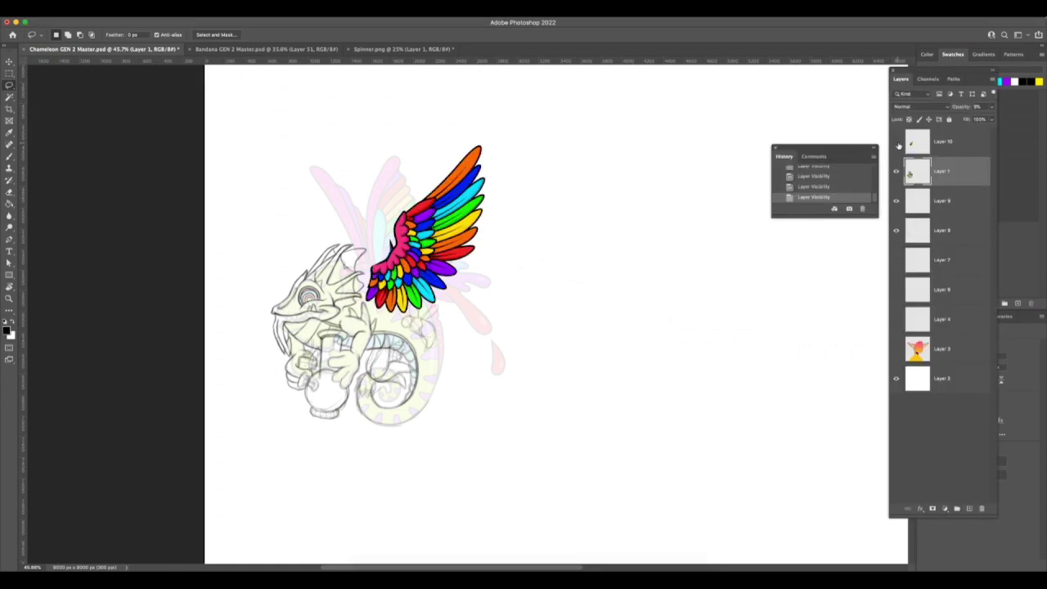
click(896, 143)
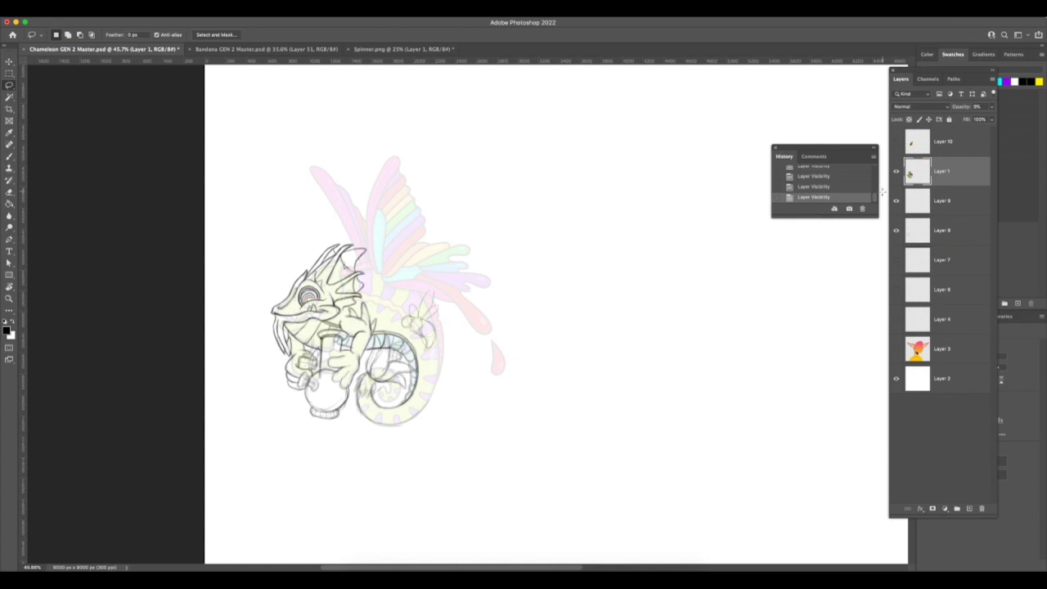
key(F7)
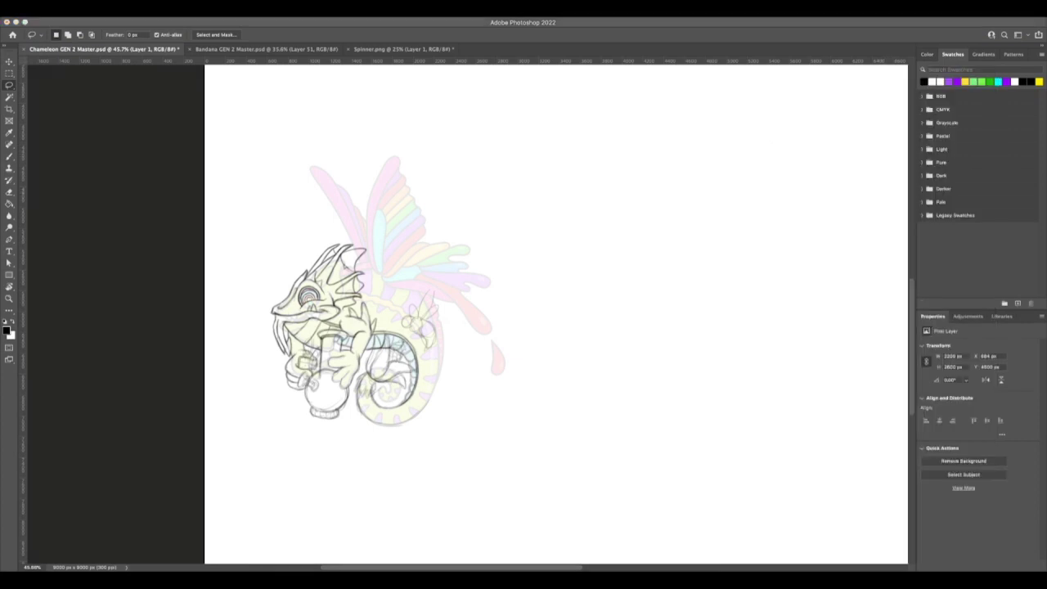
key(F7)
click(897, 143)
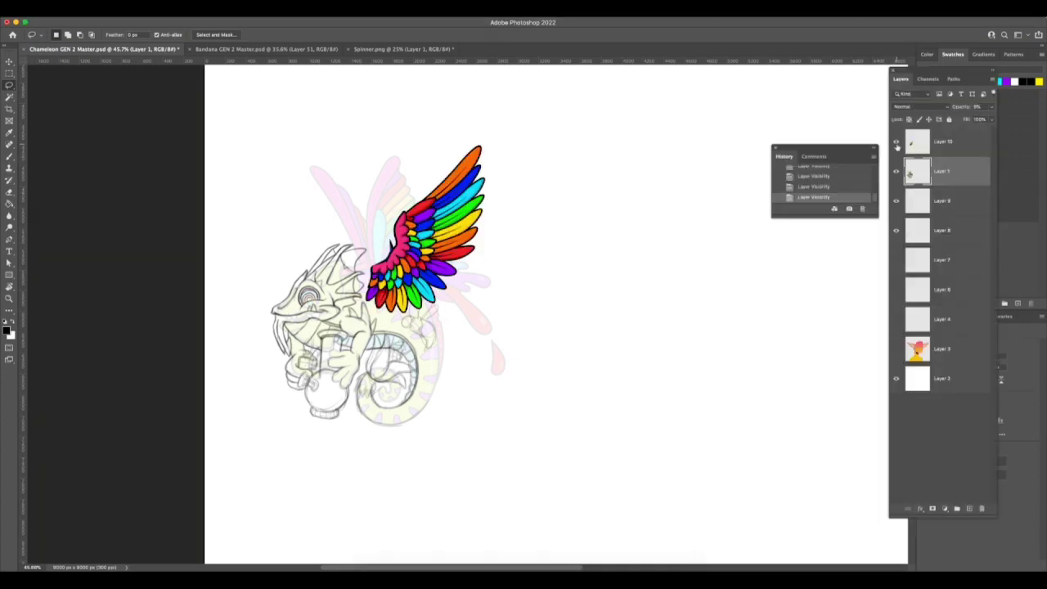
click(897, 142)
click(897, 142)
click(896, 171)
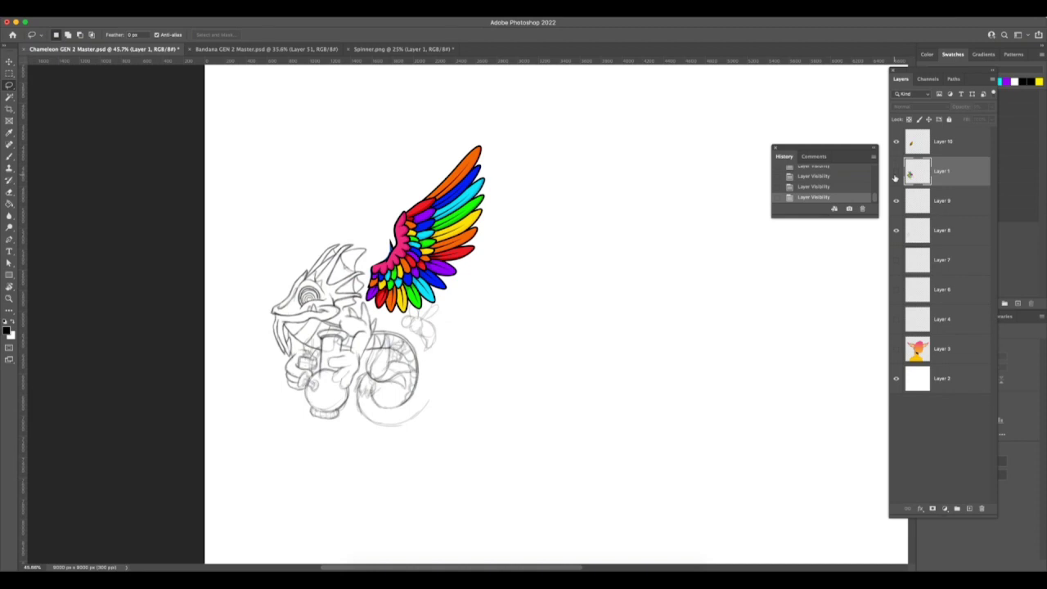
click(896, 172)
click(896, 142)
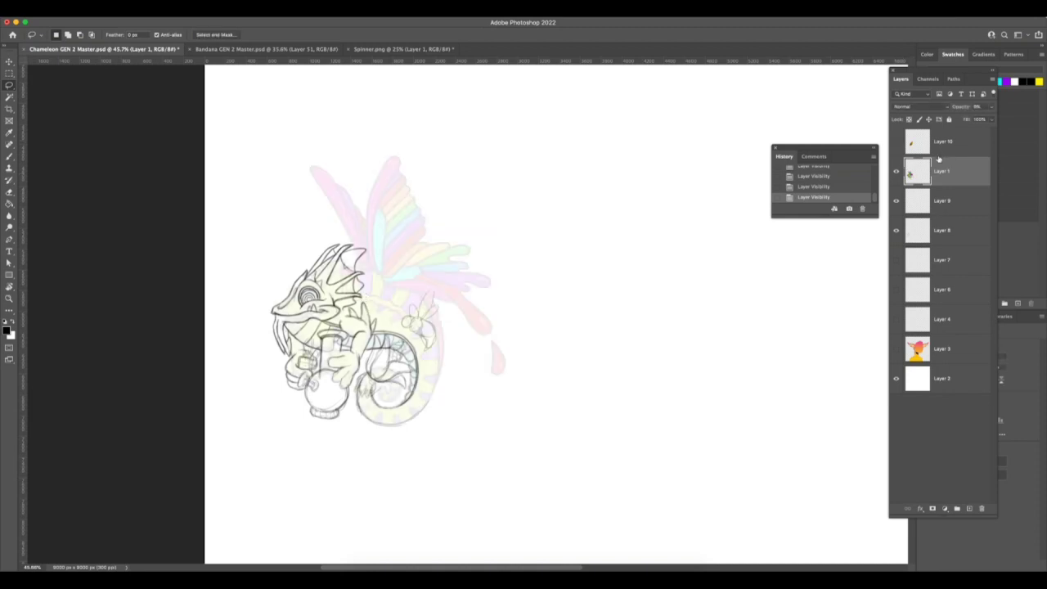
Step: Add a new layer above Layer 1 and brush the outer edge of the main wing upward from its base, undoing stray strokes
click(969, 508)
key(z)
drag(406, 208, 471, 219)
key(b)
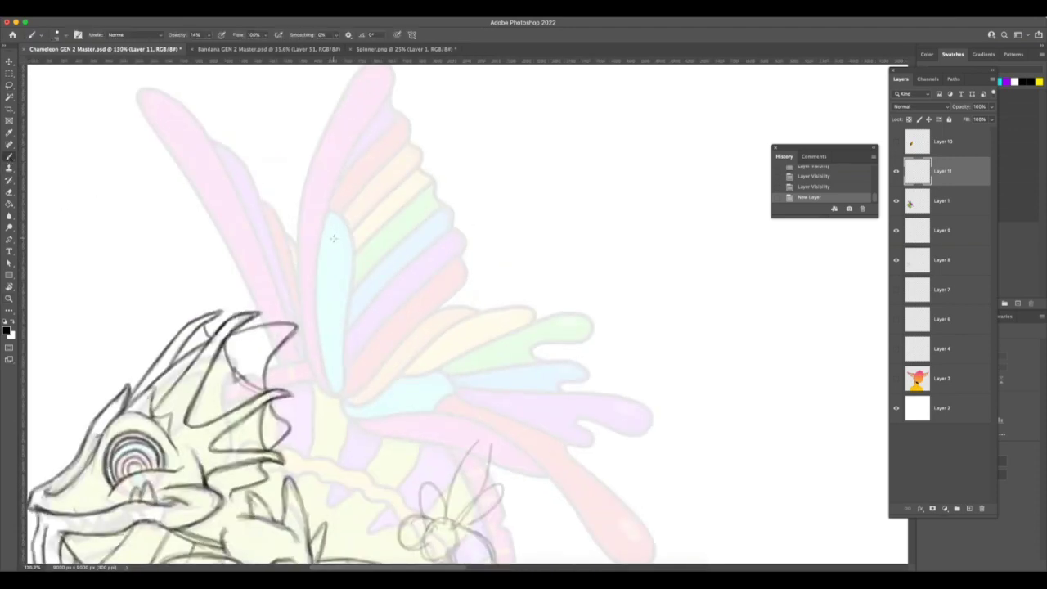
scroll(333, 238, up, 5)
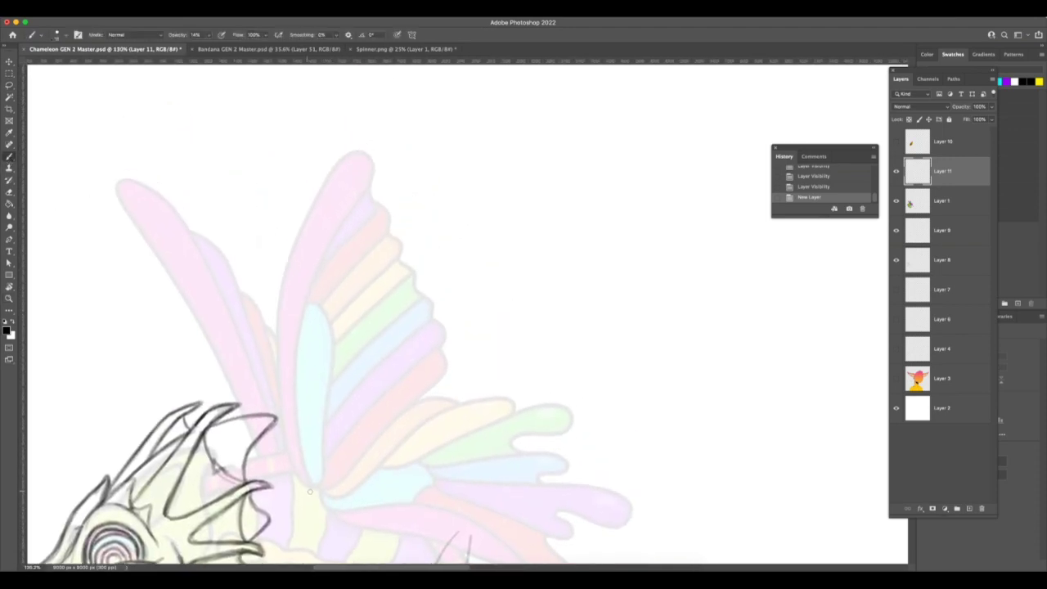
drag(284, 441, 301, 482)
key(super+z)
drag(284, 439, 301, 483)
key(super+z)
drag(286, 446, 300, 483)
drag(279, 413, 298, 481)
mouse_move(276, 365)
mouse_down()
mouse_move(293, 473)
mouse_move(275, 344)
mouse_up()
drag(284, 432, 273, 273)
mouse_move(281, 363)
mouse_down()
mouse_move(272, 289)
mouse_move(314, 197)
mouse_up()
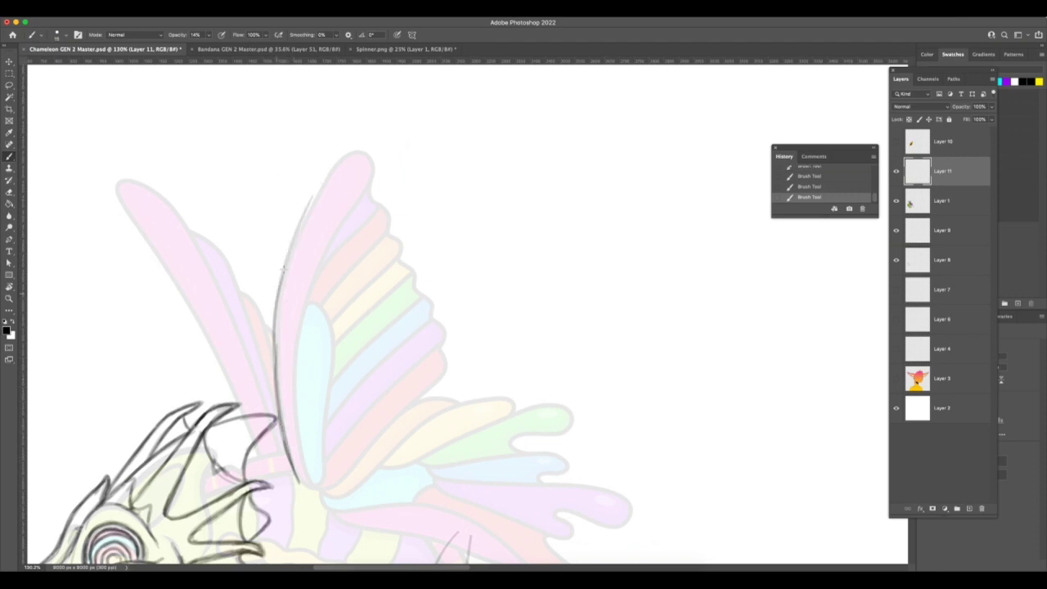
Step: Extend the wing's outer edge line upward past the tip of the pink band, undoing unwanted end strokes
drag(284, 268, 344, 157)
drag(299, 226, 352, 140)
mouse_move(314, 198)
mouse_down()
mouse_move(354, 118)
mouse_move(349, 138)
mouse_move(353, 94)
mouse_up()
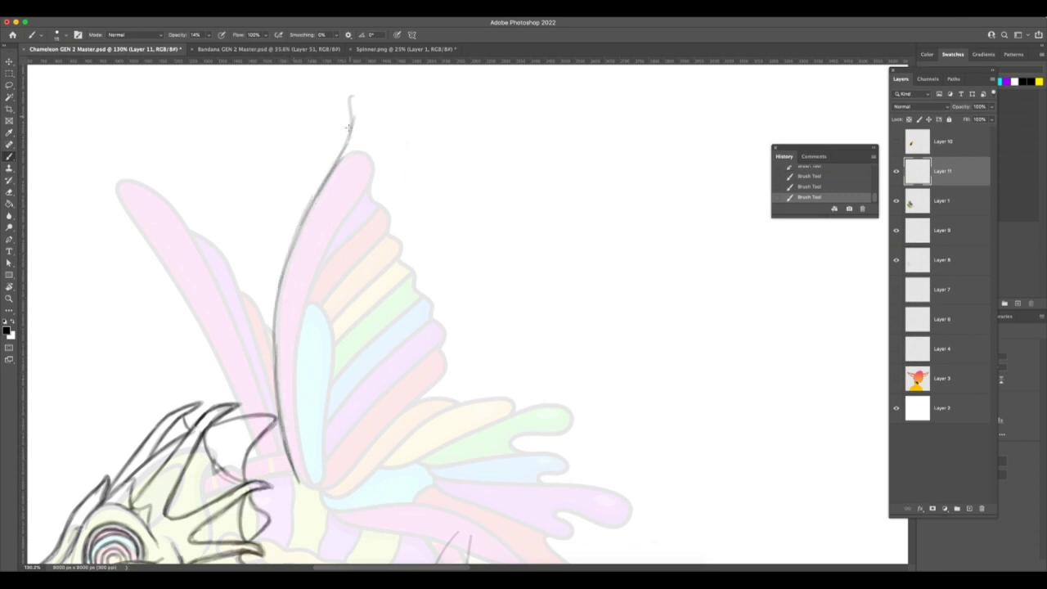
key(super+z)
key(super+z)
Step: Sketch the hooked wing tip and trace the pink band's inner edge down to the base, undoing the last stroke
mouse_move(352, 131)
mouse_down()
mouse_move(336, 95)
mouse_move(369, 103)
mouse_move(379, 136)
mouse_move(321, 262)
mouse_move(342, 229)
mouse_move(306, 309)
mouse_move(317, 279)
mouse_move(296, 373)
mouse_up()
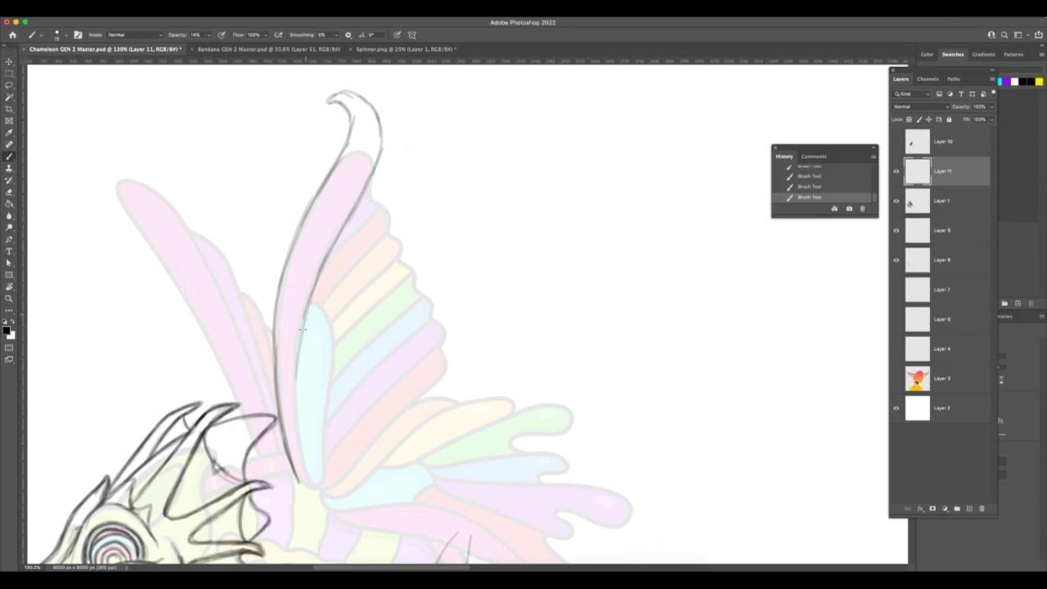
drag(307, 316, 299, 442)
mouse_move(295, 387)
mouse_down()
mouse_move(304, 487)
mouse_move(314, 490)
mouse_up()
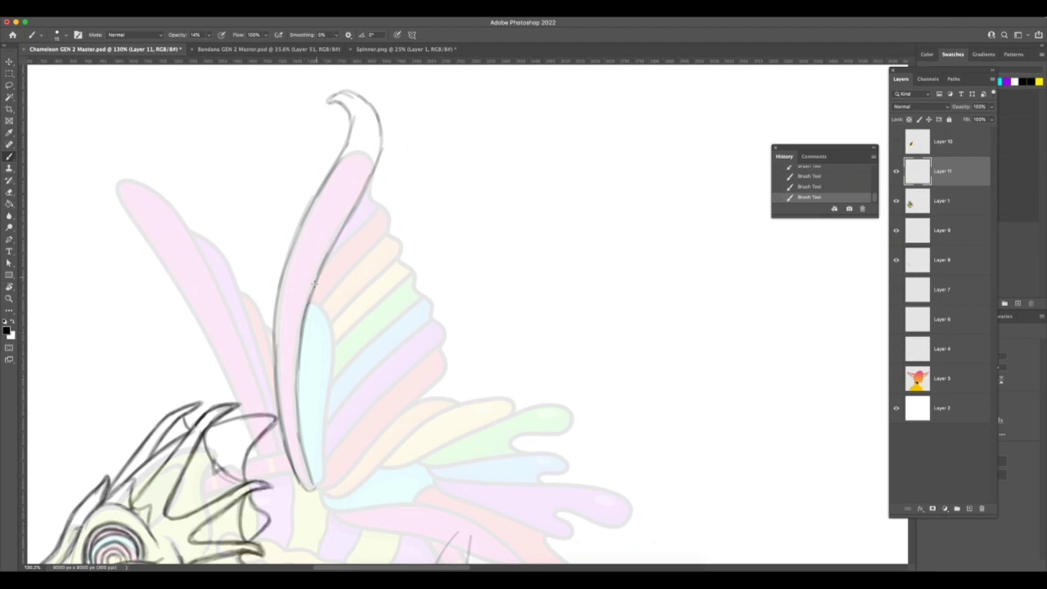
key(ctrl+z)
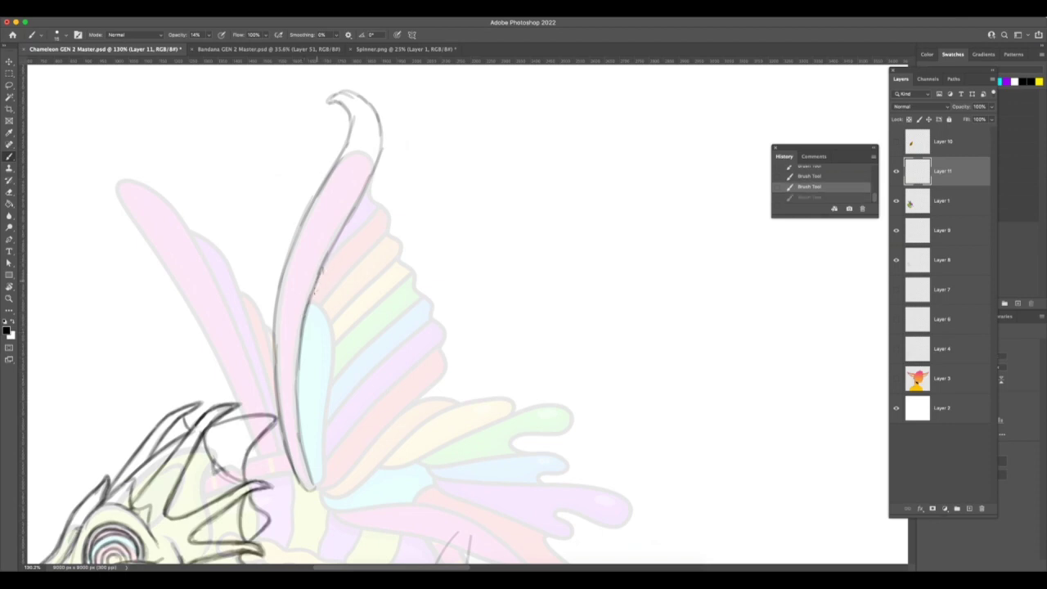
Step: Sketch a small curved spike above the cyan panel and start its edge downward, undoing stray strokes
key(super+z)
drag(316, 287, 334, 262)
mouse_move(328, 268)
mouse_down()
mouse_move(329, 333)
mouse_move(337, 311)
mouse_move(338, 342)
mouse_up()
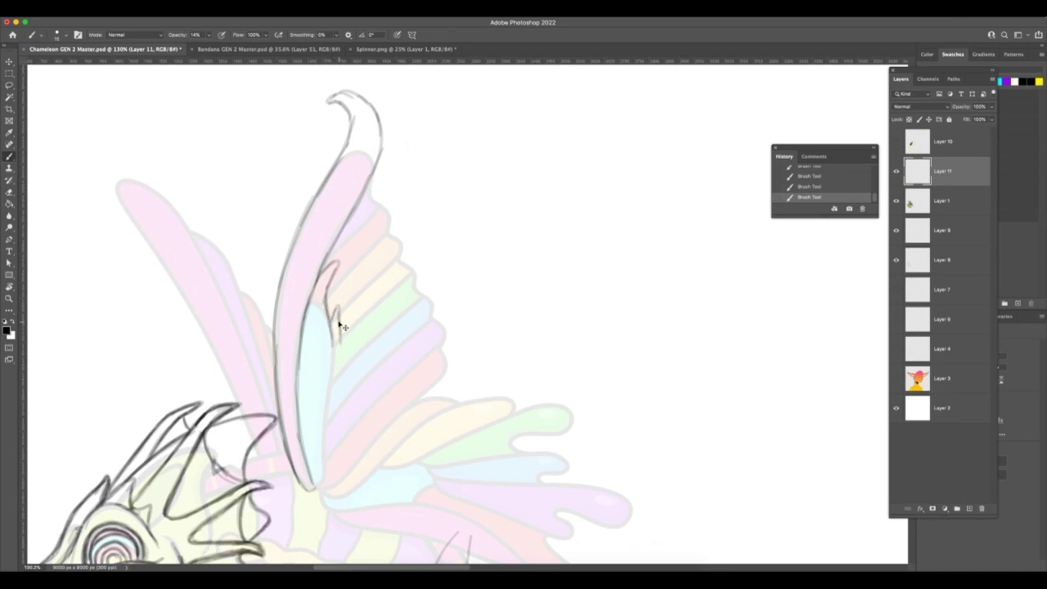
key(super+z)
key(super+z)
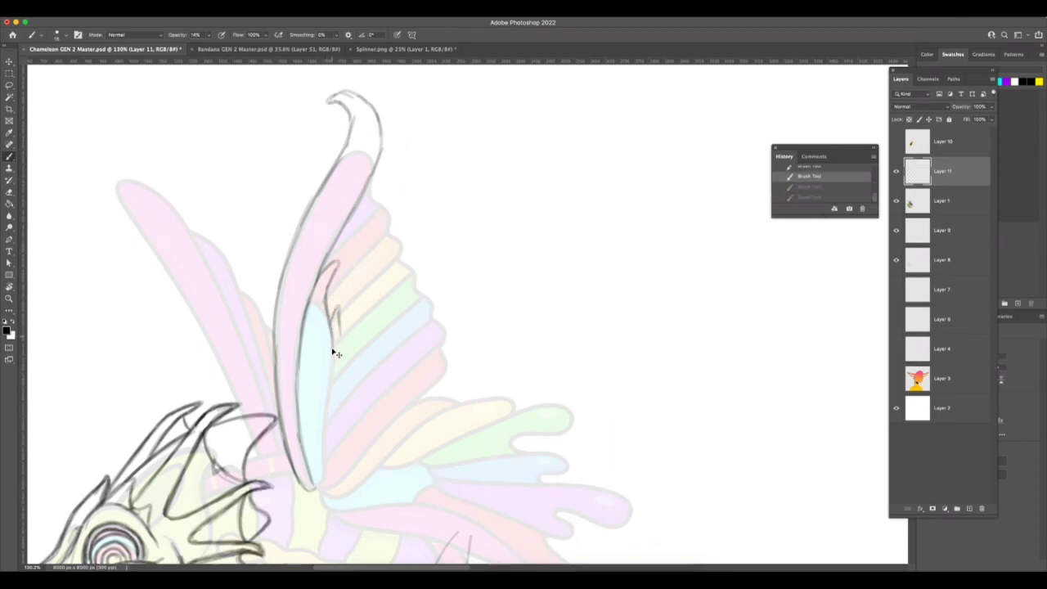
key(super+z)
Step: Sketch a second pointed spike beside the cyan panel and trace the panel's outer edge down to the wing base, undoing unwanted strokes
mouse_move(331, 337)
mouse_down()
mouse_move(334, 348)
mouse_move(341, 332)
mouse_move(343, 345)
mouse_up()
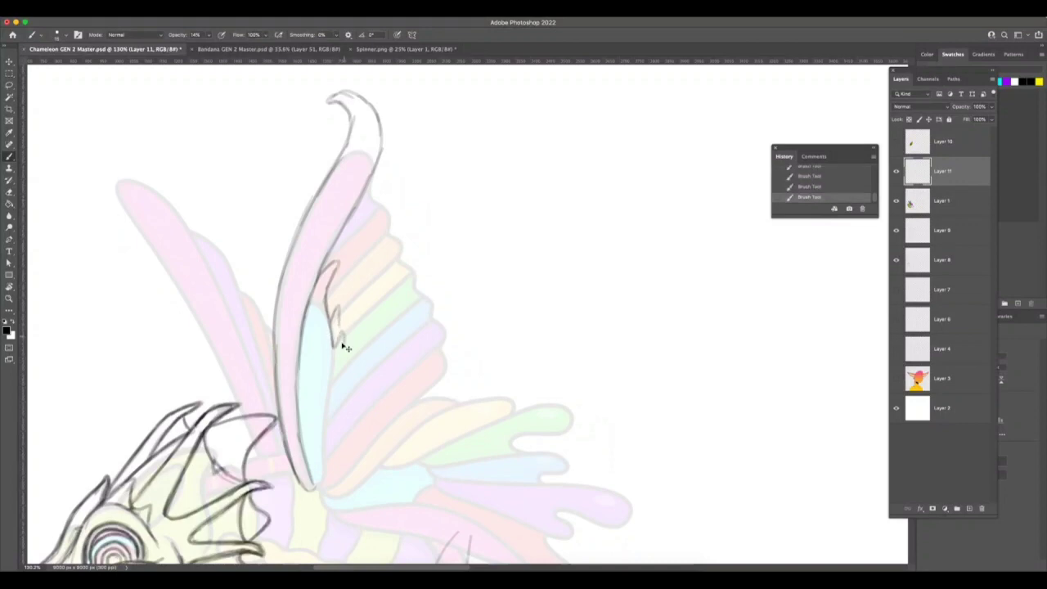
key(super+z)
key(super+z)
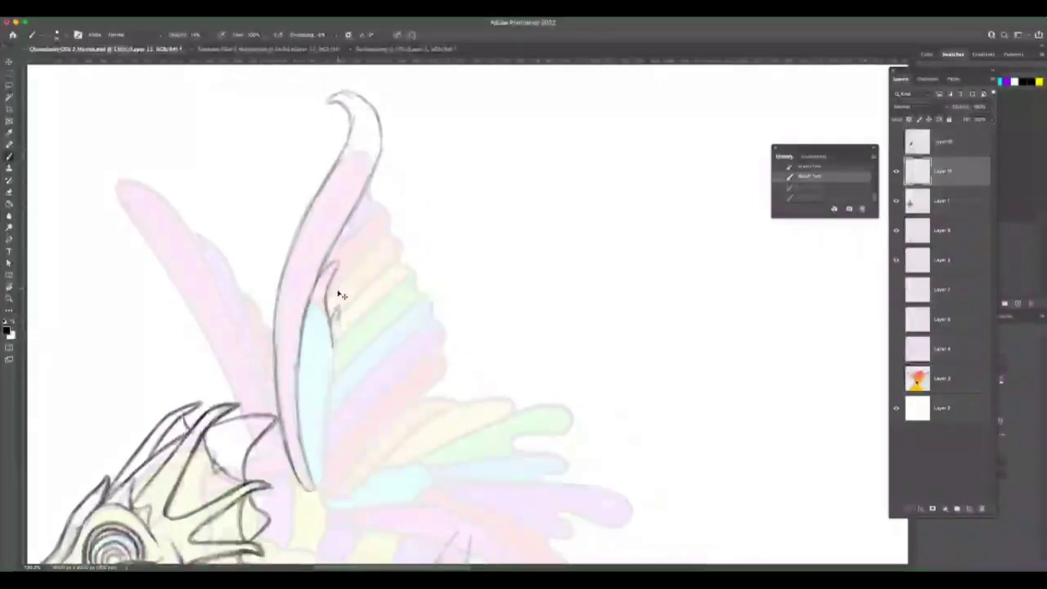
key(super+z)
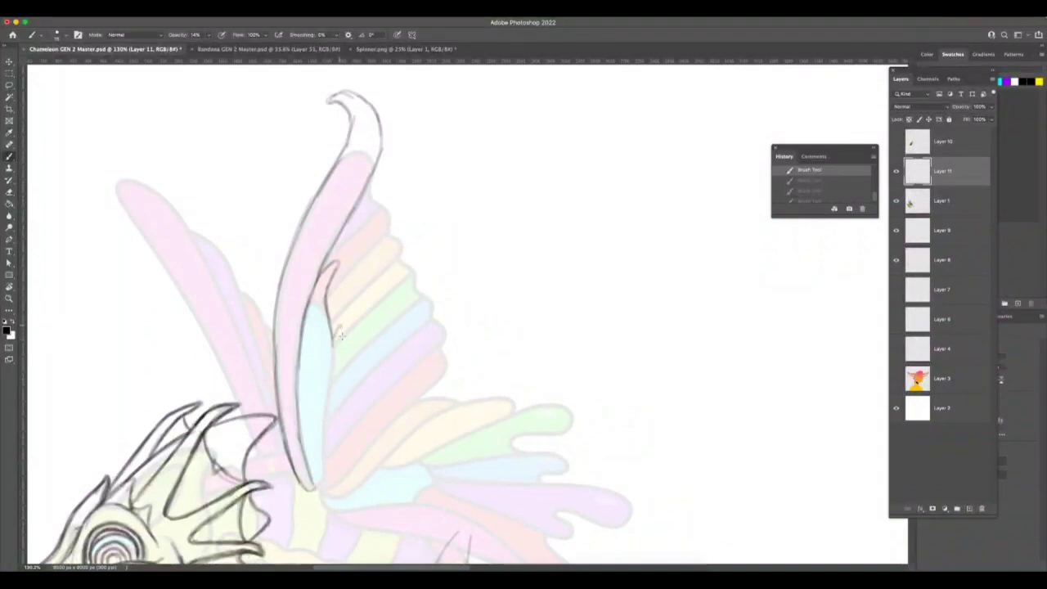
mouse_move(342, 334)
mouse_down()
mouse_move(325, 483)
mouse_move(314, 489)
mouse_move(326, 478)
mouse_move(341, 371)
mouse_up()
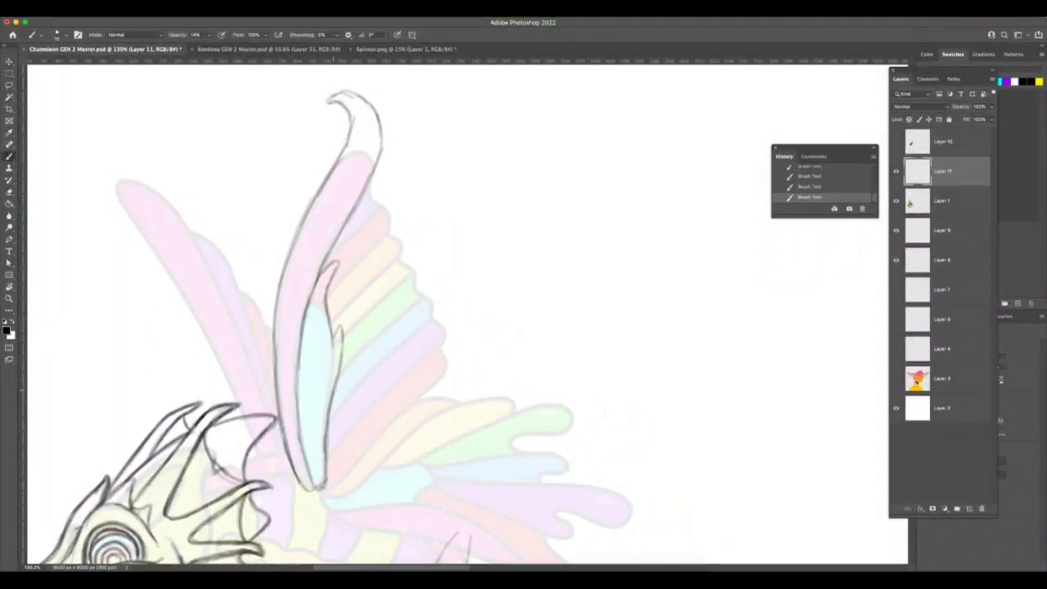
key(super+z)
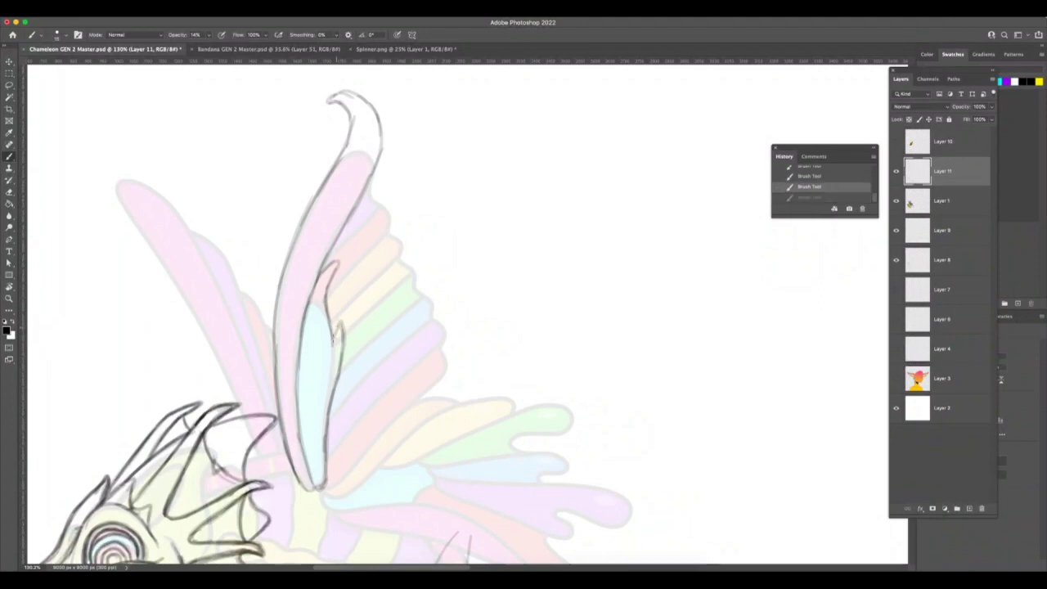
drag(335, 329, 331, 353)
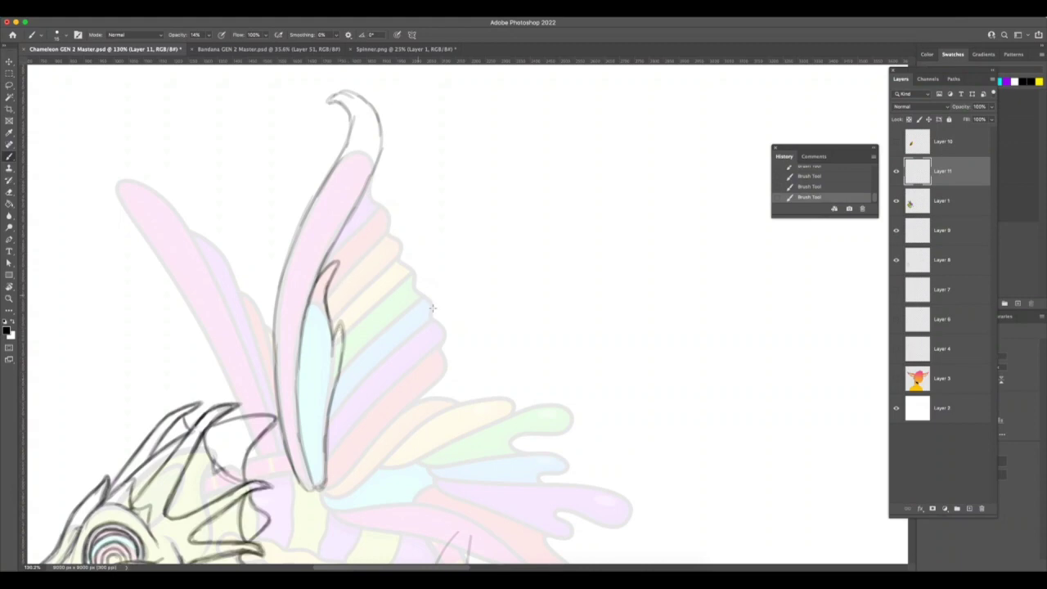
key(super+Tab)
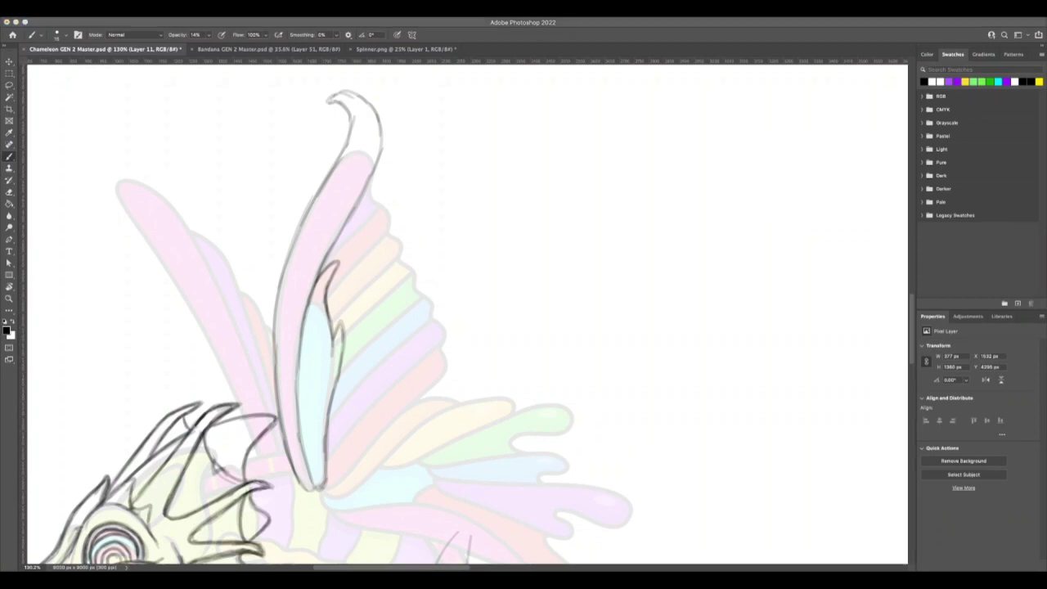
key(super+Tab)
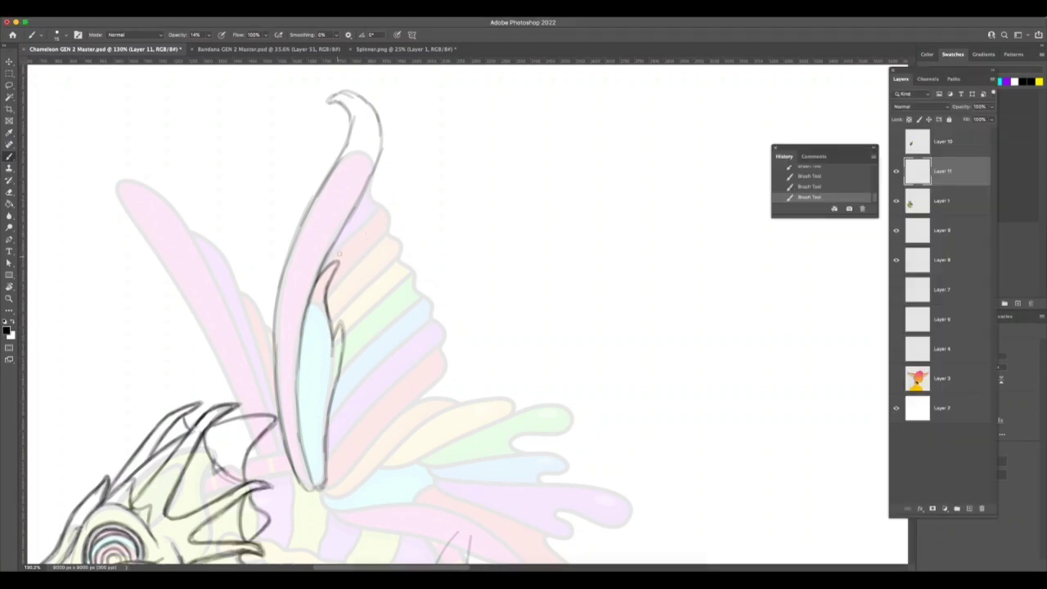
drag(335, 261, 361, 222)
key(super+z)
mouse_move(333, 262)
mouse_down()
mouse_move(353, 232)
mouse_move(337, 257)
mouse_up()
drag(373, 211, 339, 259)
key(super+z)
key(super+z)
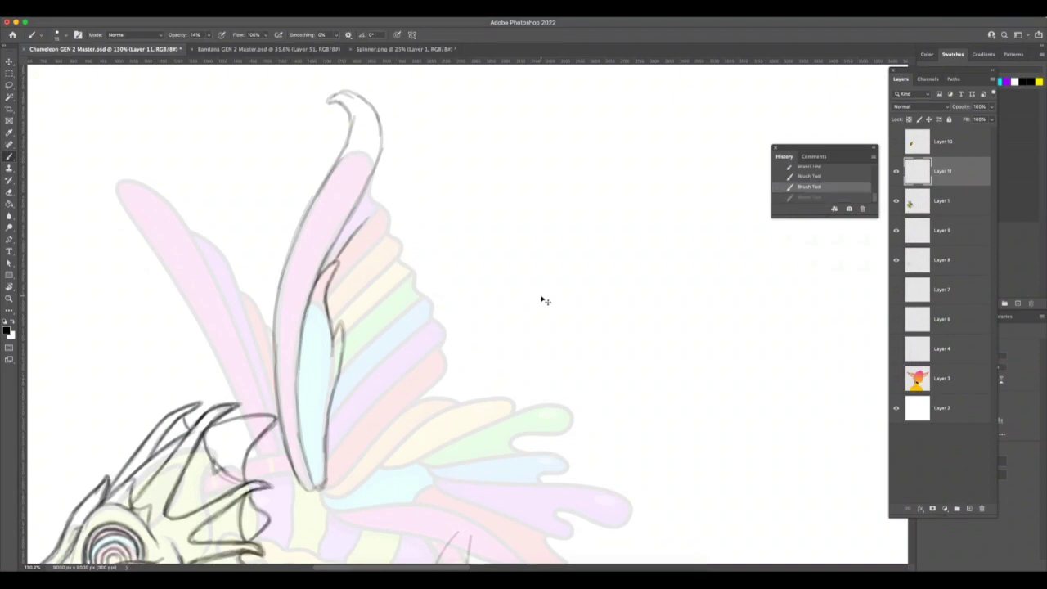
key(super+z)
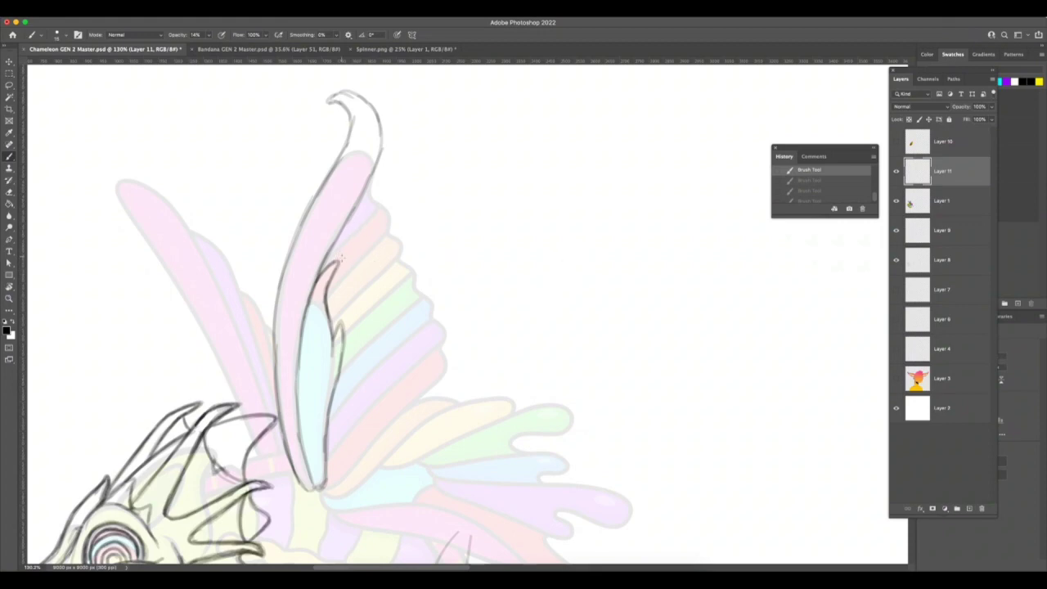
Step: Outline the upper wing feathers from purple through yellow with pointed tips, following the faded segments and undoing stray strokes
mouse_move(337, 260)
mouse_down()
mouse_move(381, 194)
mouse_move(360, 234)
mouse_move(386, 201)
mouse_move(381, 243)
mouse_move(387, 232)
mouse_move(343, 290)
mouse_up()
key(super+z)
key(super+z)
mouse_move(370, 257)
mouse_down()
mouse_move(327, 313)
mouse_move(399, 221)
mouse_move(403, 240)
mouse_move(389, 267)
mouse_move(331, 331)
mouse_move(373, 302)
mouse_up()
drag(338, 342, 396, 288)
mouse_move(358, 326)
mouse_down()
mouse_move(411, 261)
mouse_move(406, 249)
mouse_move(404, 277)
mouse_move(340, 351)
mouse_move(342, 339)
mouse_move(386, 329)
mouse_up()
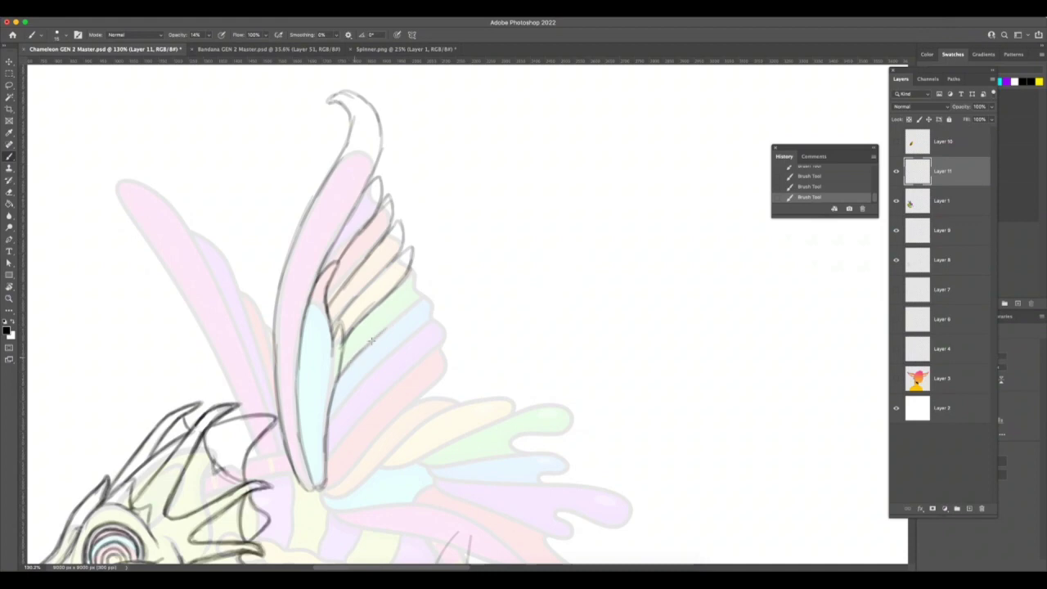
Step: Outline the green and light blue feathers of the upper wing with pointed tips
mouse_move(353, 360)
mouse_down()
mouse_move(407, 310)
mouse_move(421, 272)
mouse_up()
mouse_move(401, 315)
mouse_down()
mouse_move(422, 274)
mouse_move(408, 275)
mouse_move(419, 276)
mouse_move(401, 314)
mouse_up()
drag(401, 319, 388, 330)
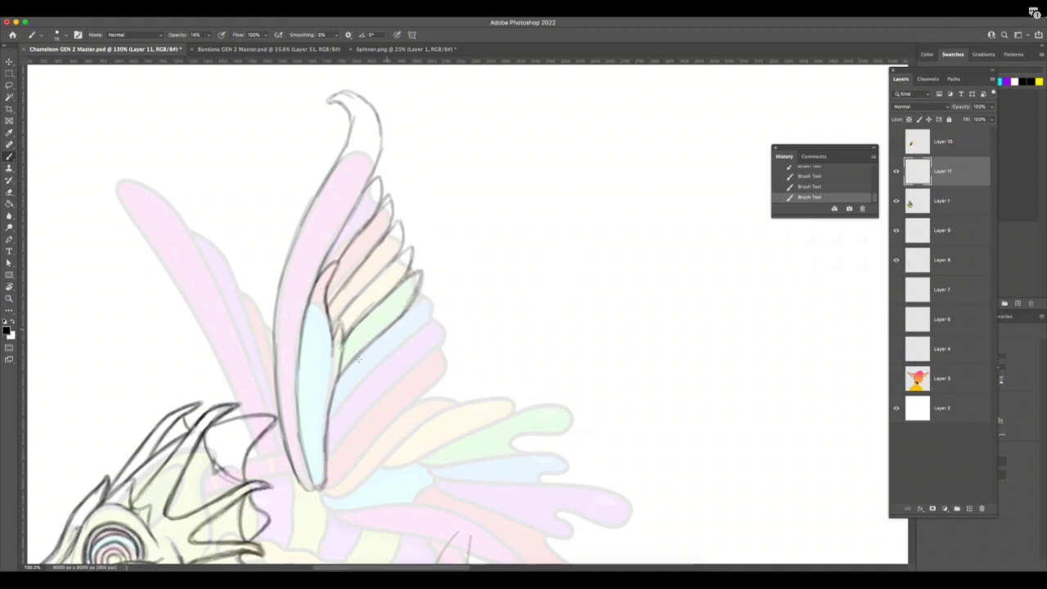
drag(329, 423, 388, 357)
drag(349, 401, 431, 316)
mouse_move(430, 316)
mouse_down()
mouse_move(432, 295)
mouse_move(414, 332)
mouse_up()
Step: Outline the lower purple and red feathers of the upper wing from the wing base to pointed tips
drag(327, 461, 385, 392)
mouse_move(356, 423)
mouse_down()
mouse_move(435, 344)
mouse_move(441, 318)
mouse_up()
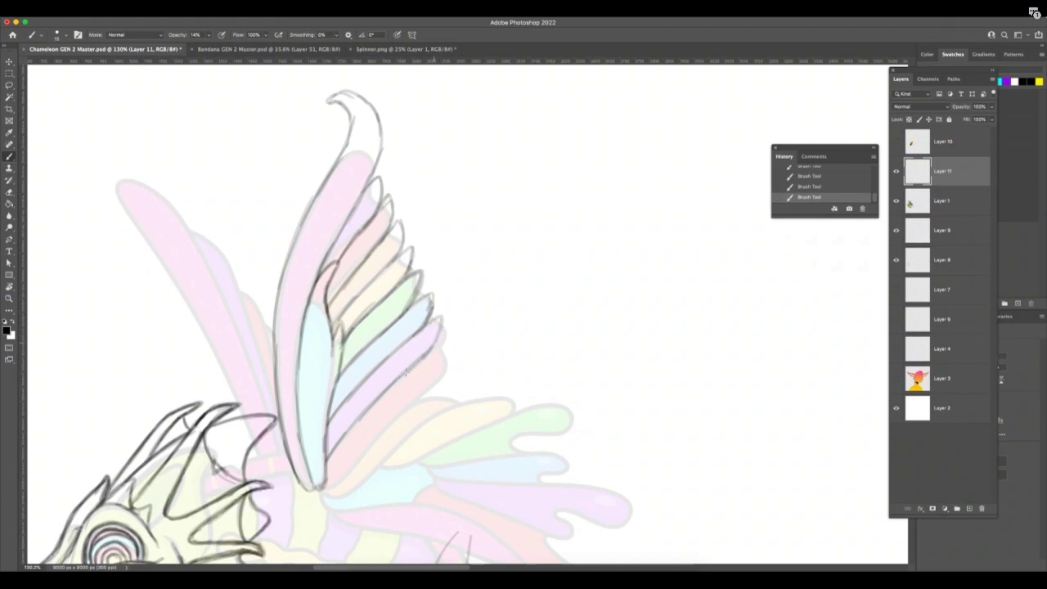
drag(374, 398, 421, 358)
mouse_move(331, 486)
mouse_down()
mouse_move(417, 399)
mouse_move(445, 358)
mouse_move(432, 354)
mouse_up()
drag(432, 382, 395, 423)
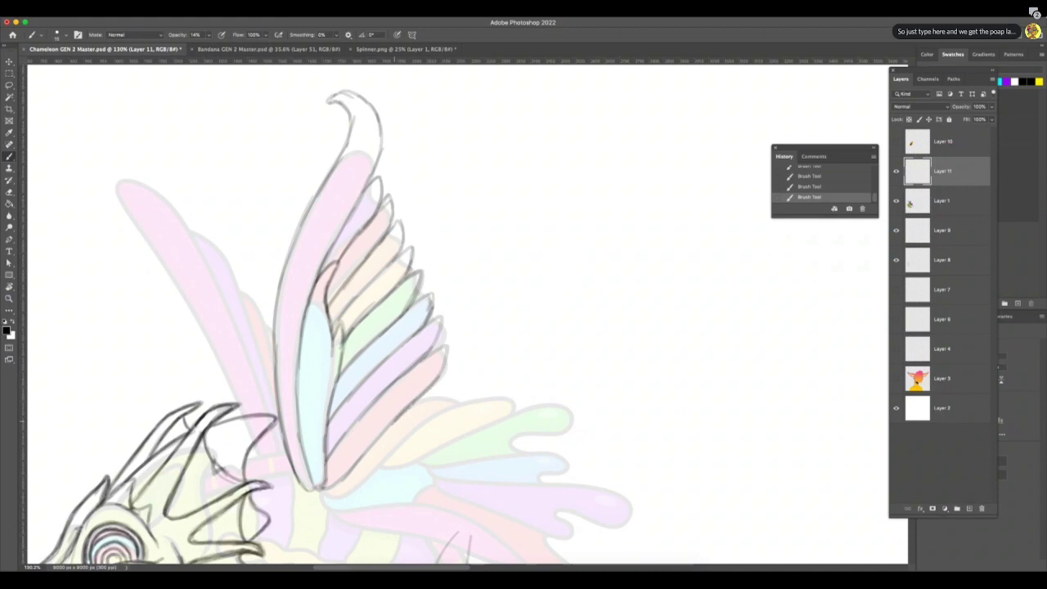
Step: Round off the wing base and sketch the edges of the orange and yellow feathers below the upper wing, undoing stray strokes
scroll(592, 348, down, 5)
scroll(592, 348, right, 3)
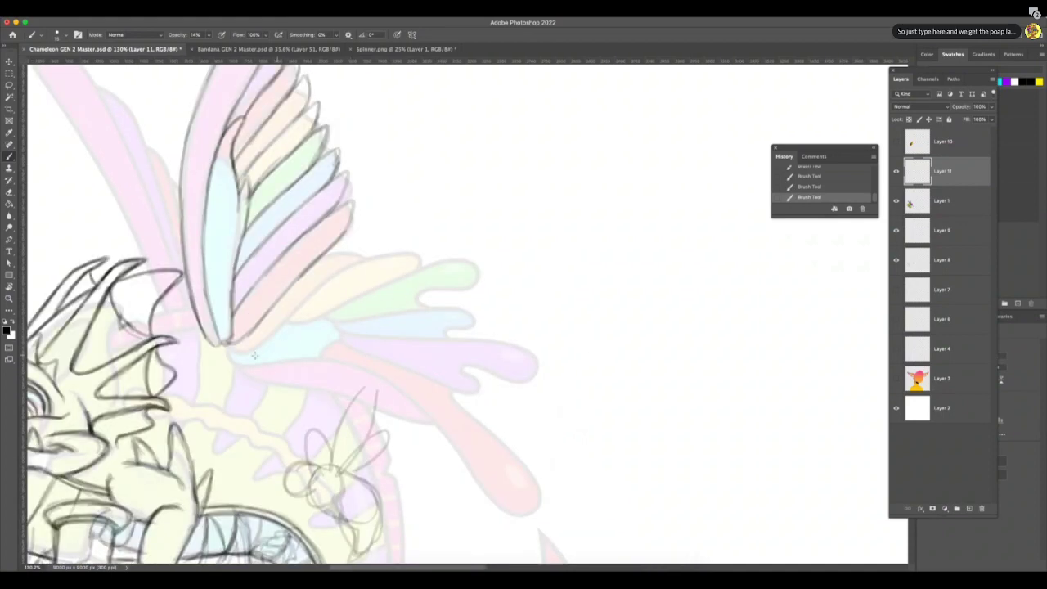
key(super+z)
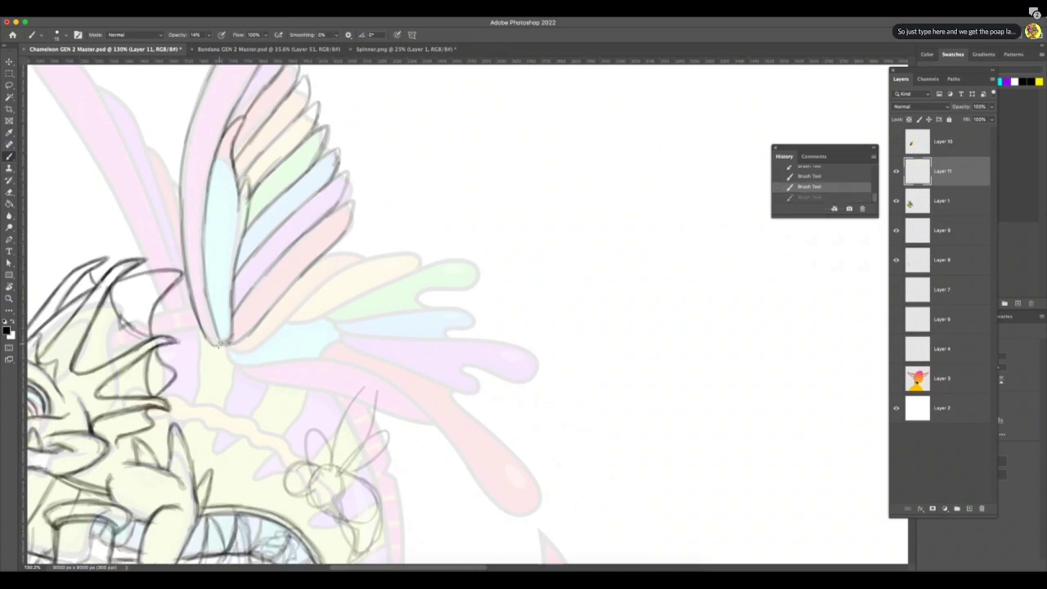
mouse_move(216, 342)
mouse_down()
mouse_move(236, 353)
mouse_move(216, 352)
mouse_move(235, 364)
mouse_move(218, 359)
mouse_move(277, 333)
mouse_move(358, 263)
mouse_up()
key(super+z)
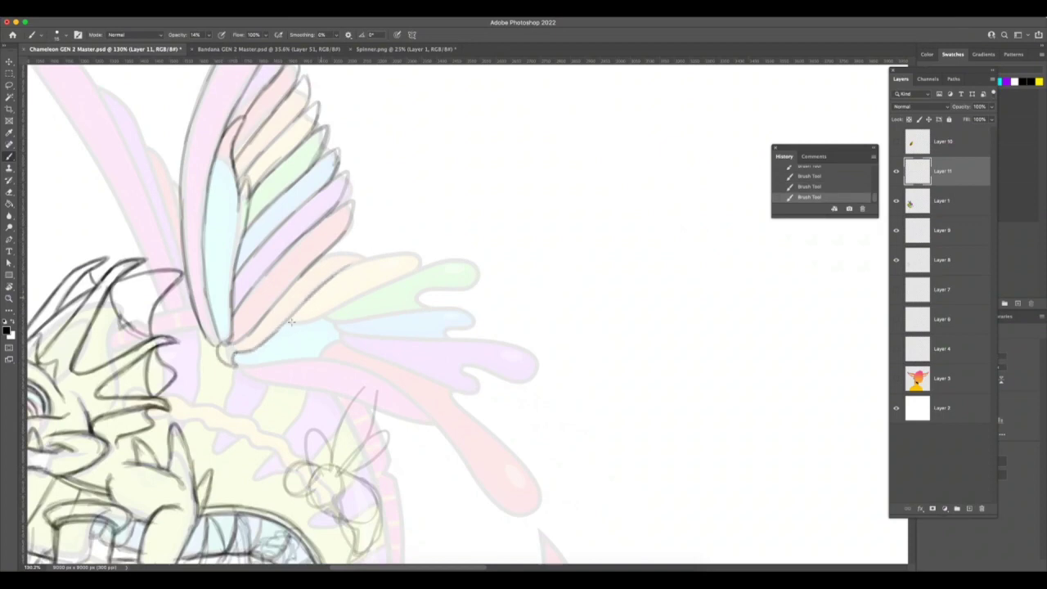
drag(290, 322, 371, 281)
mouse_move(315, 262)
mouse_down()
mouse_move(343, 253)
mouse_move(370, 264)
mouse_up()
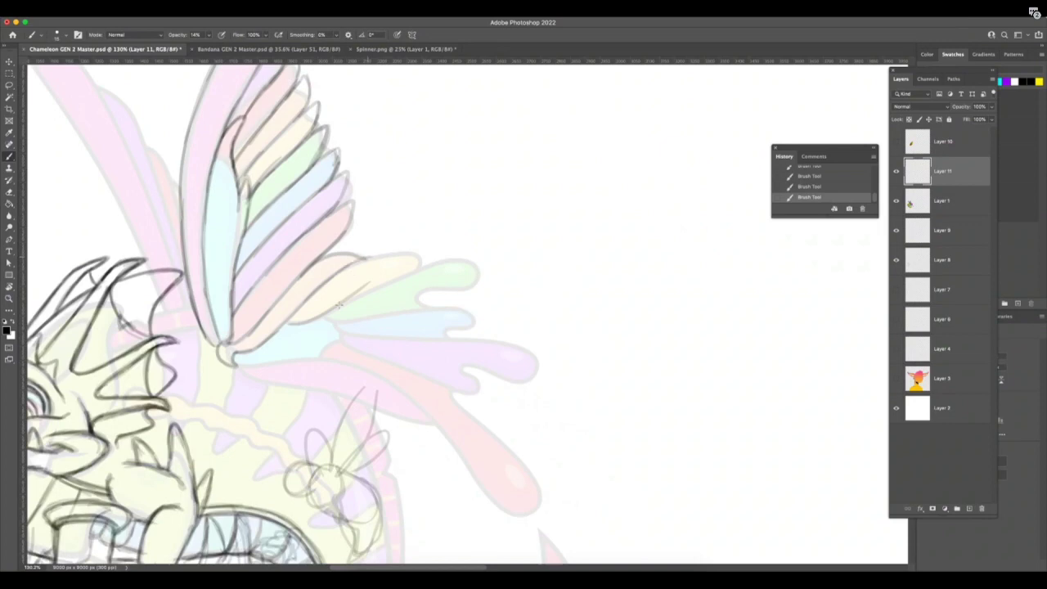
drag(332, 314, 393, 282)
Step: Outline the yellow feather's rounded tip and the green drip, extending the drip slightly beyond the faded artwork
key(super+Tab)
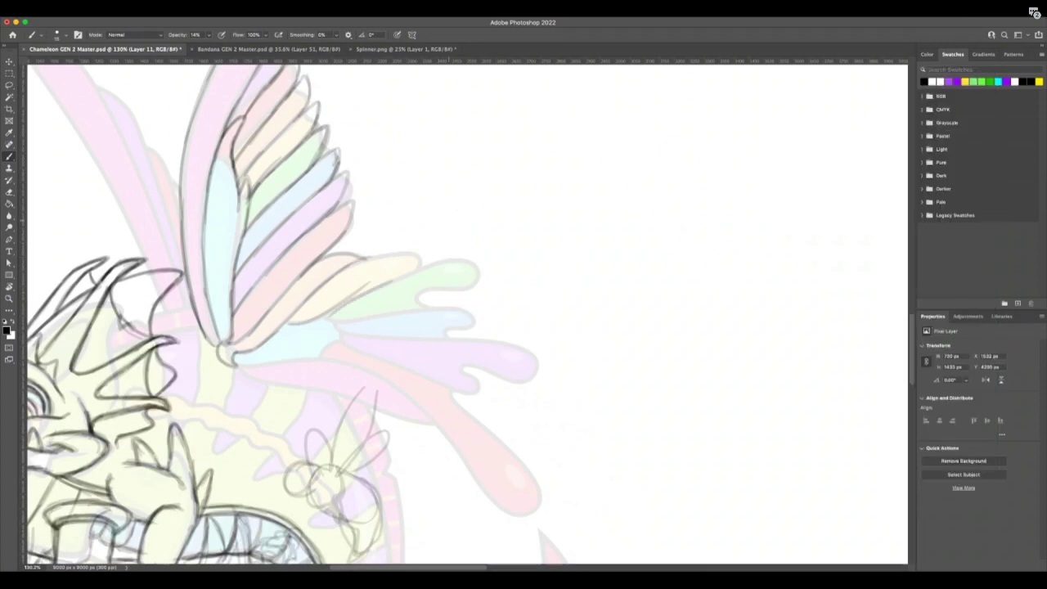
key(super+Tab)
mouse_move(338, 304)
mouse_down()
mouse_move(428, 267)
mouse_move(477, 259)
mouse_move(499, 275)
mouse_move(478, 295)
mouse_move(418, 297)
mouse_move(491, 288)
mouse_move(462, 263)
mouse_up()
key(super+z)
drag(367, 257, 423, 261)
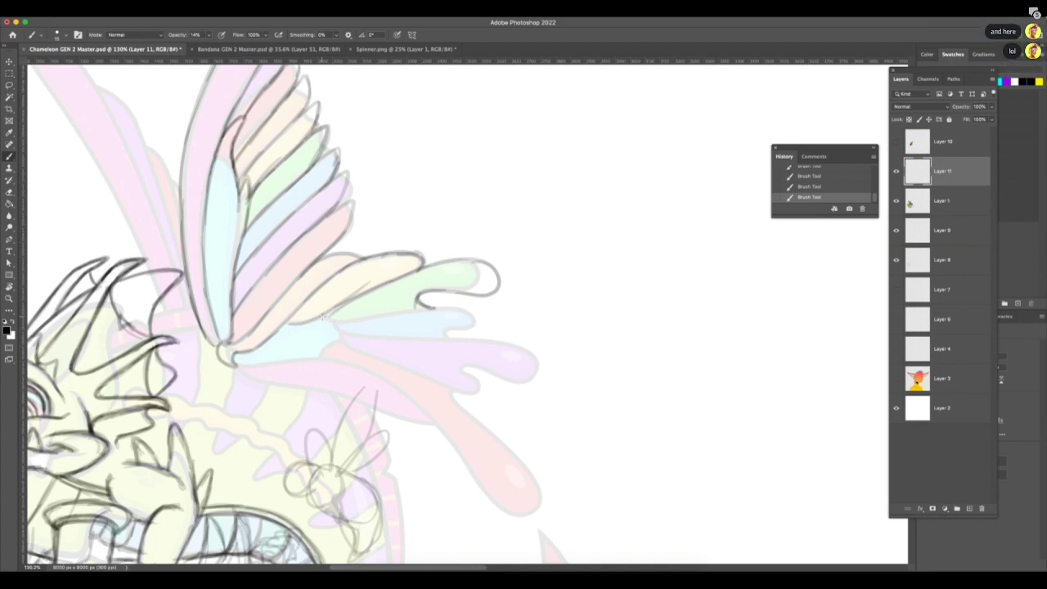
Step: Outline the light blue and forked purple drips, carrying their rounded ends beyond the faded artwork
mouse_move(321, 317)
mouse_down()
mouse_move(398, 308)
mouse_move(377, 313)
mouse_move(484, 317)
mouse_move(491, 324)
mouse_move(448, 336)
mouse_move(491, 329)
mouse_move(463, 312)
mouse_move(329, 320)
mouse_move(360, 335)
mouse_move(492, 346)
mouse_move(557, 379)
mouse_move(559, 395)
mouse_move(541, 402)
mouse_move(458, 368)
mouse_move(563, 393)
mouse_move(537, 360)
mouse_move(337, 329)
mouse_move(367, 342)
mouse_move(344, 344)
mouse_move(487, 413)
mouse_move(508, 401)
mouse_move(487, 385)
mouse_move(466, 372)
mouse_move(502, 415)
mouse_move(372, 356)
mouse_move(333, 318)
mouse_up()
key(ctrl+z)
key(super+z)
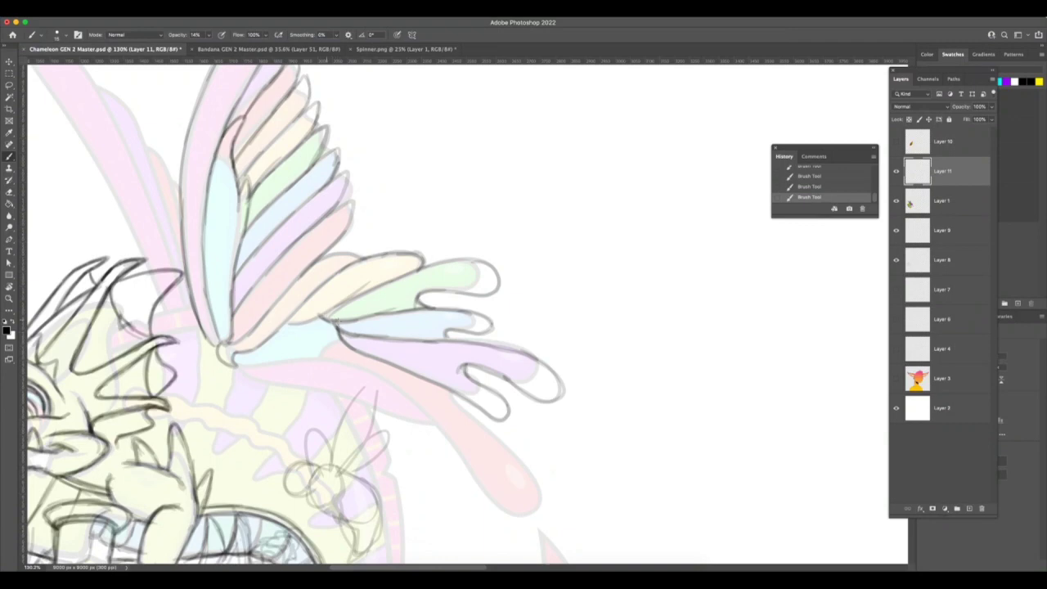
Step: Trace the upper edge of the lower pink band from the wing base toward the red drip, undoing the stray stroke
scroll(530, 298, down, 5)
scroll(530, 299, right, 2)
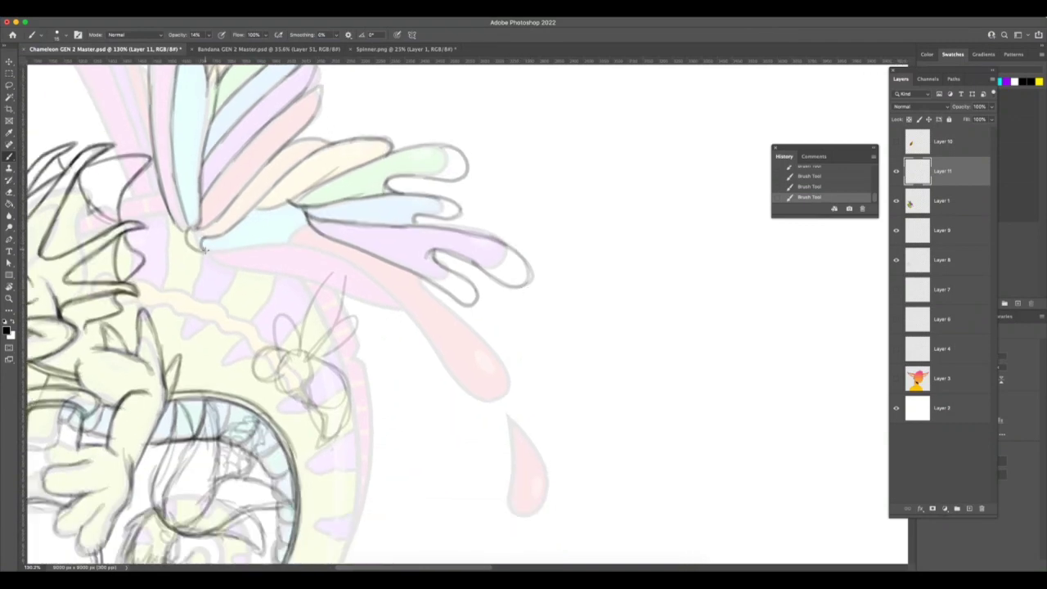
mouse_move(205, 250)
mouse_down()
mouse_move(289, 242)
mouse_move(241, 251)
mouse_move(304, 245)
mouse_move(352, 262)
mouse_up()
key(super+z)
drag(266, 245, 383, 286)
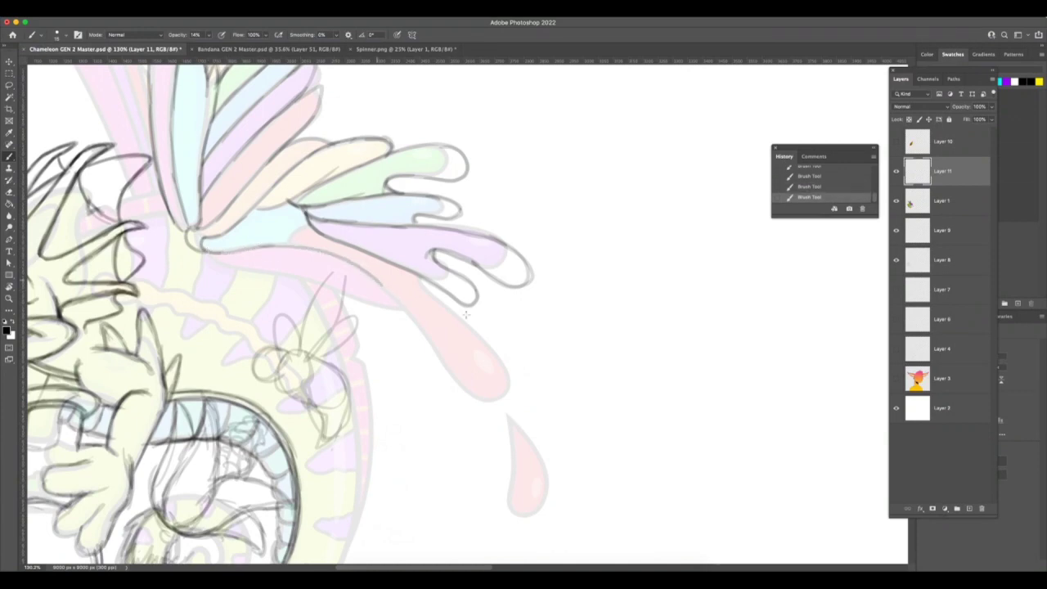
Step: Outline the long red drip past its faded tip and sketch a separate teardrop droplet out beyond the wing
key(super+Tab)
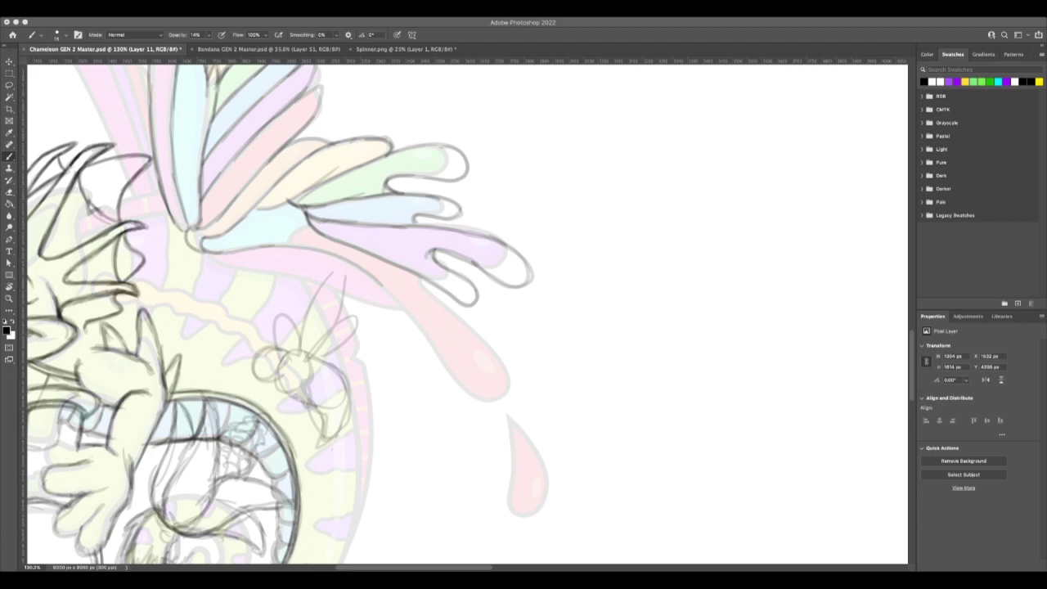
click(236, 220)
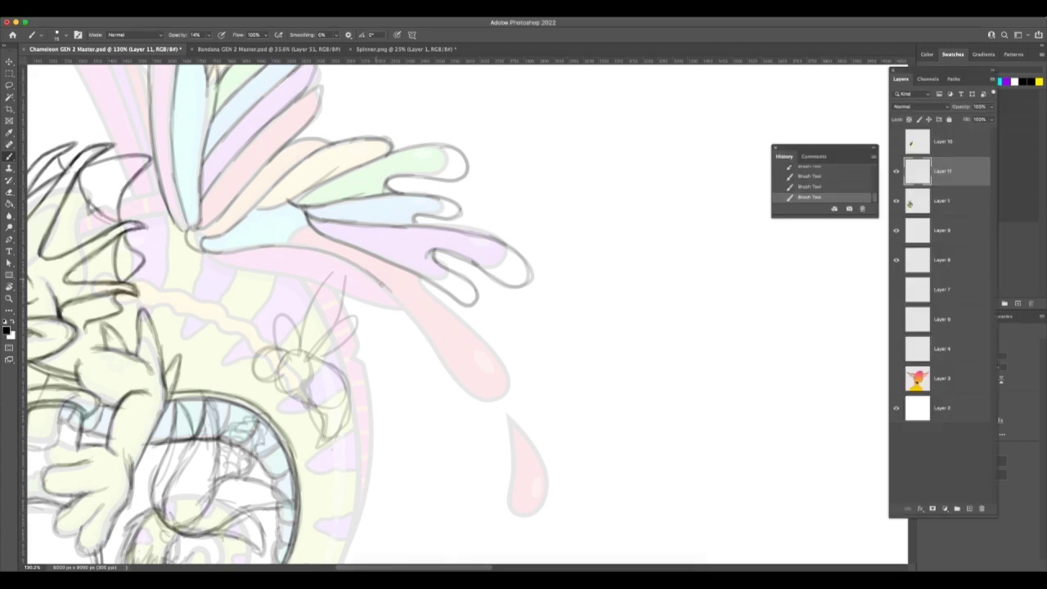
mouse_move(381, 284)
mouse_down()
mouse_move(430, 335)
mouse_move(475, 431)
mouse_move(510, 452)
mouse_move(528, 427)
mouse_up()
mouse_move(422, 281)
mouse_down()
mouse_move(494, 351)
mouse_move(527, 406)
mouse_move(524, 442)
mouse_move(502, 456)
mouse_move(480, 437)
mouse_move(418, 321)
mouse_move(383, 286)
mouse_up()
mouse_move(546, 321)
mouse_down()
mouse_move(577, 368)
mouse_move(598, 364)
mouse_move(575, 327)
mouse_move(544, 316)
mouse_move(576, 365)
mouse_move(598, 372)
mouse_move(573, 321)
mouse_up()
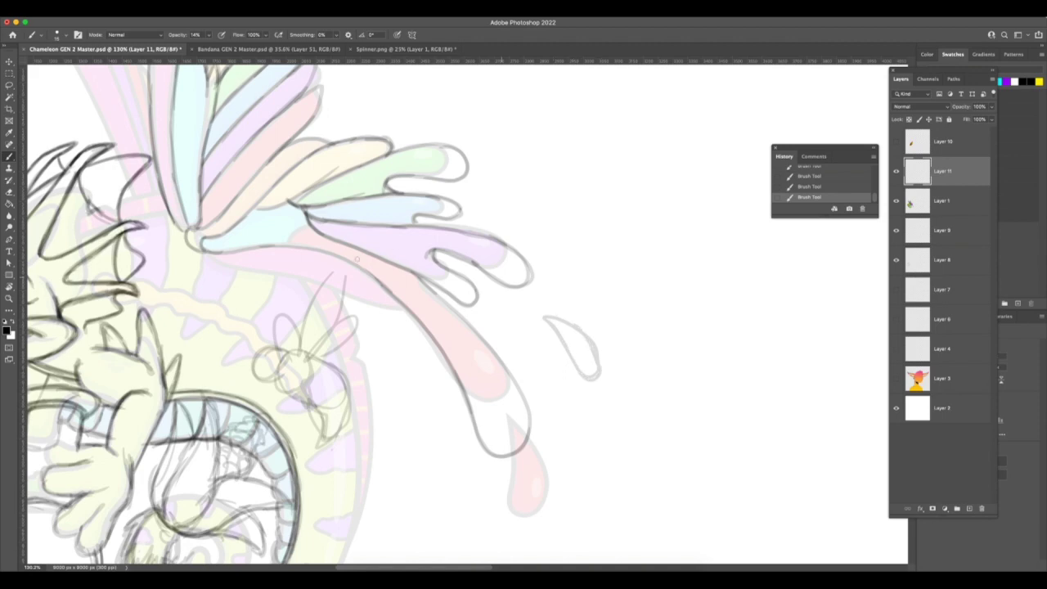
Step: Sketch the lower edge of the pink band and end it in a rounded drip beside the red one, undoing unwanted strokes
mouse_move(212, 259)
mouse_down()
mouse_move(248, 281)
mouse_move(270, 274)
mouse_move(257, 284)
mouse_move(229, 257)
mouse_move(244, 271)
mouse_move(375, 306)
mouse_move(355, 295)
mouse_move(436, 345)
mouse_up()
key(super+z)
key(super+z)
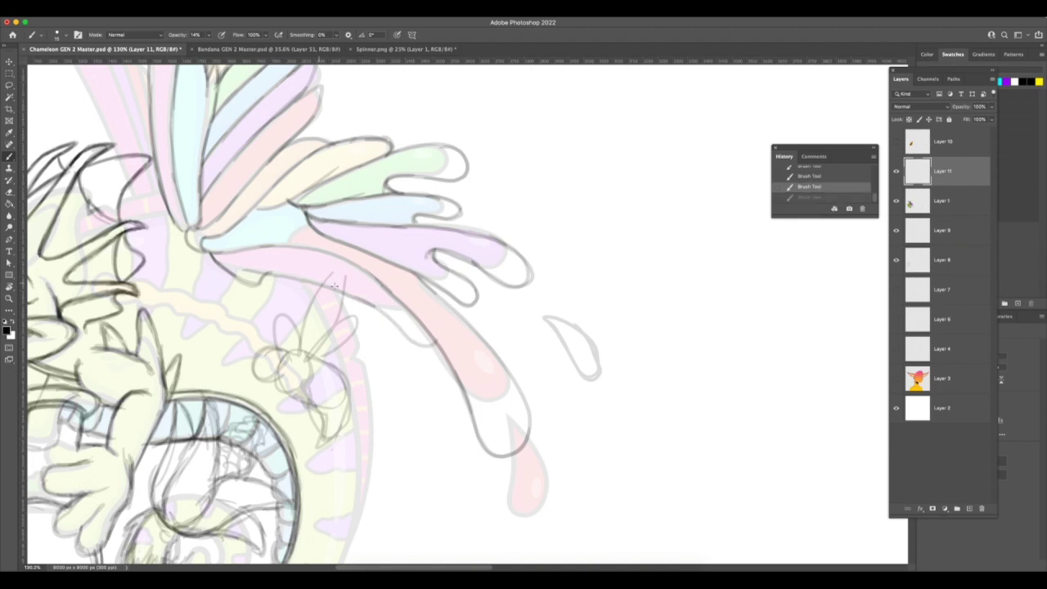
mouse_move(335, 287)
mouse_down()
mouse_move(376, 306)
mouse_move(403, 350)
mouse_move(433, 367)
mouse_move(448, 357)
mouse_up()
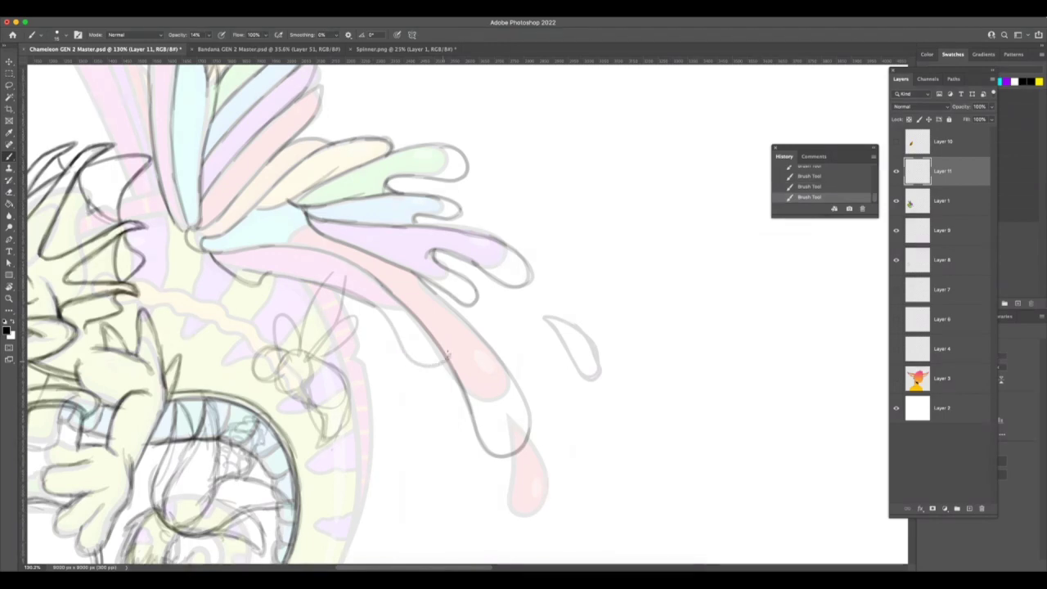
mouse_move(396, 335)
mouse_down()
mouse_move(335, 286)
mouse_move(278, 273)
mouse_move(238, 283)
mouse_move(209, 255)
mouse_move(374, 308)
mouse_move(420, 360)
mouse_move(447, 365)
mouse_move(474, 432)
mouse_move(496, 449)
mouse_move(471, 456)
mouse_move(523, 437)
mouse_move(549, 442)
mouse_move(524, 459)
mouse_up()
Step: Darken the outlines of the red and forked purple drips and erase the overlap where the pink drip meets the red one
key(z)
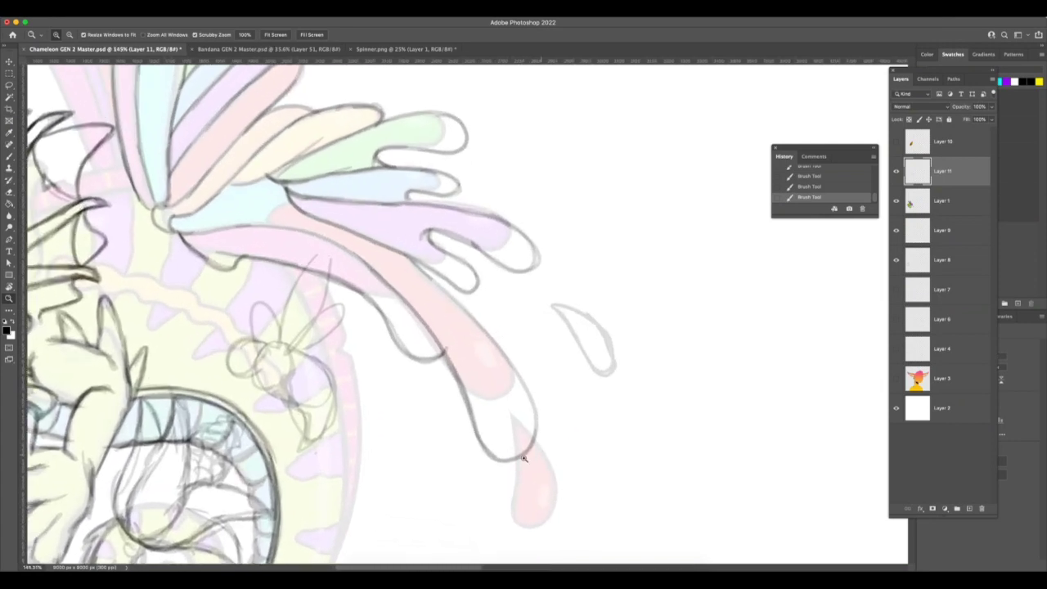
click(10, 156)
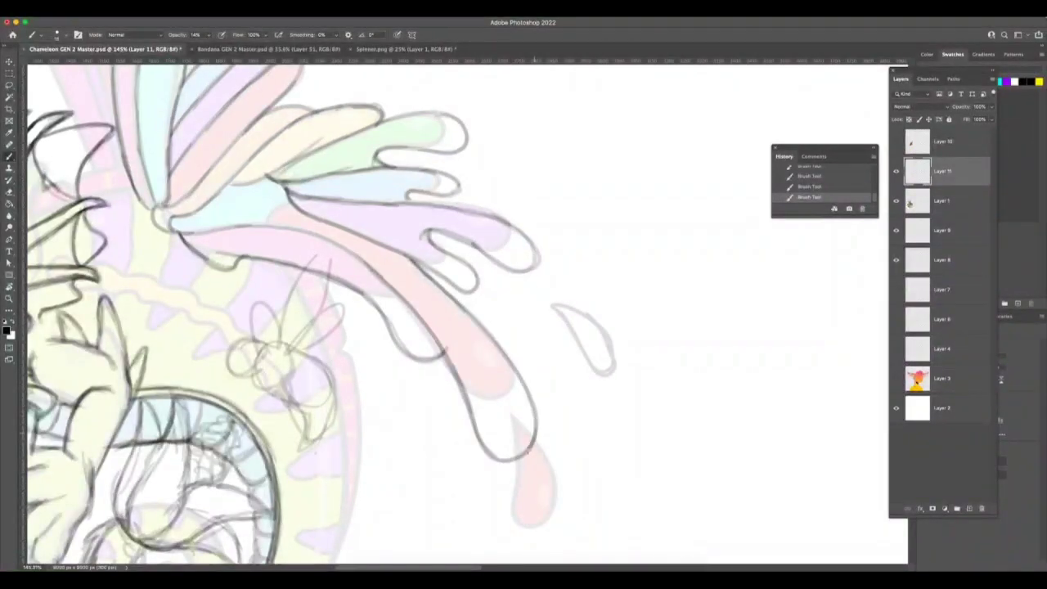
drag(473, 431, 492, 458)
key(e)
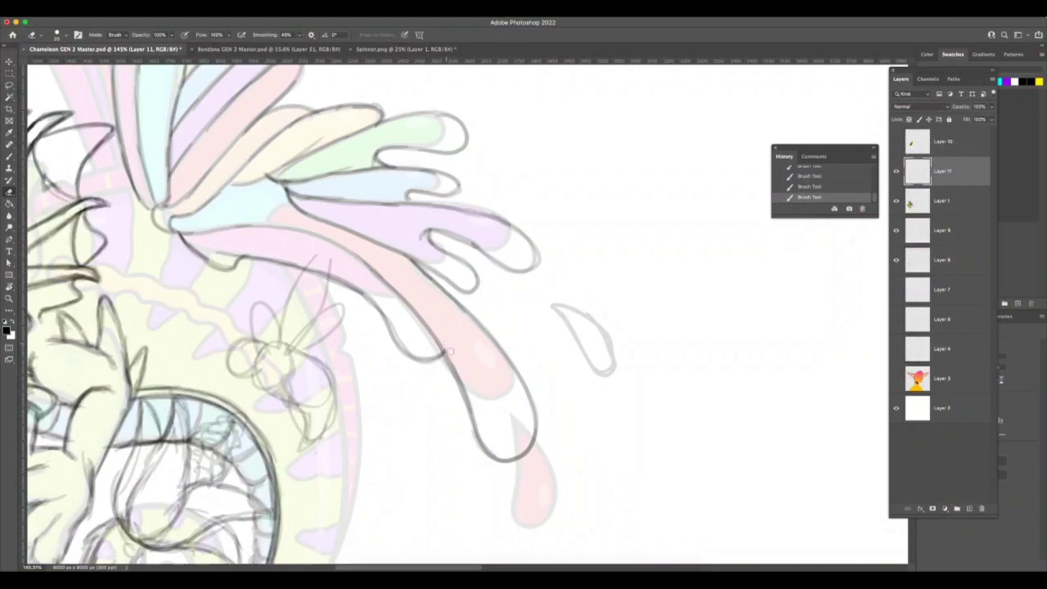
drag(452, 354, 453, 342)
click(17, 158)
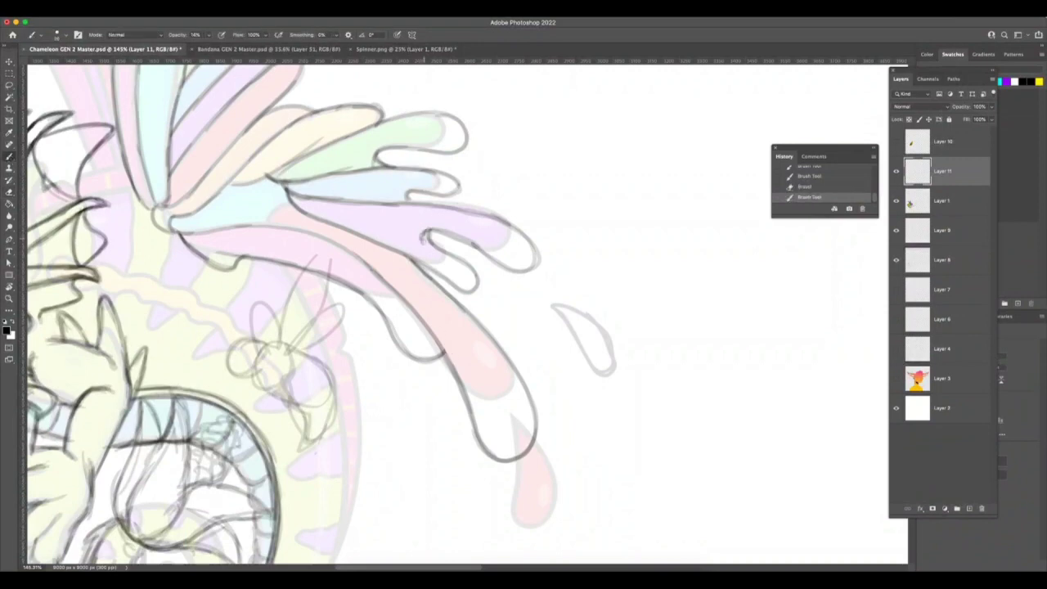
mouse_move(422, 237)
mouse_down()
mouse_move(509, 265)
mouse_move(537, 260)
mouse_move(501, 214)
mouse_up()
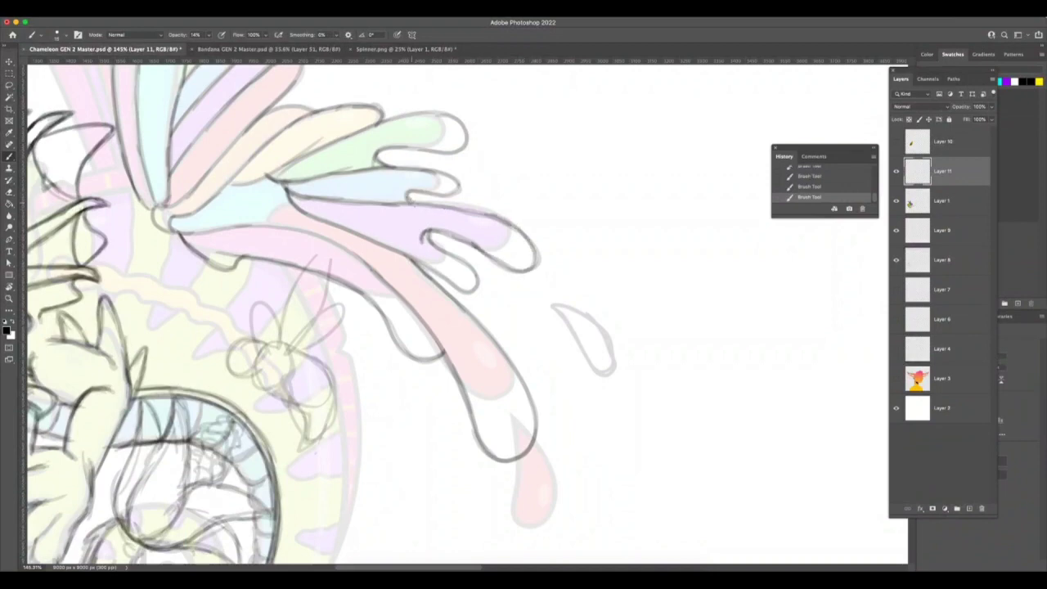
Step: Retrace the outlines of the blue, cream and pink feathers fanning out from the wing base
mouse_move(414, 203)
mouse_down()
mouse_move(347, 197)
mouse_move(368, 161)
mouse_up()
drag(231, 186, 373, 129)
mouse_move(309, 116)
mouse_down()
mouse_move(207, 208)
mouse_move(160, 228)
mouse_move(172, 233)
mouse_up()
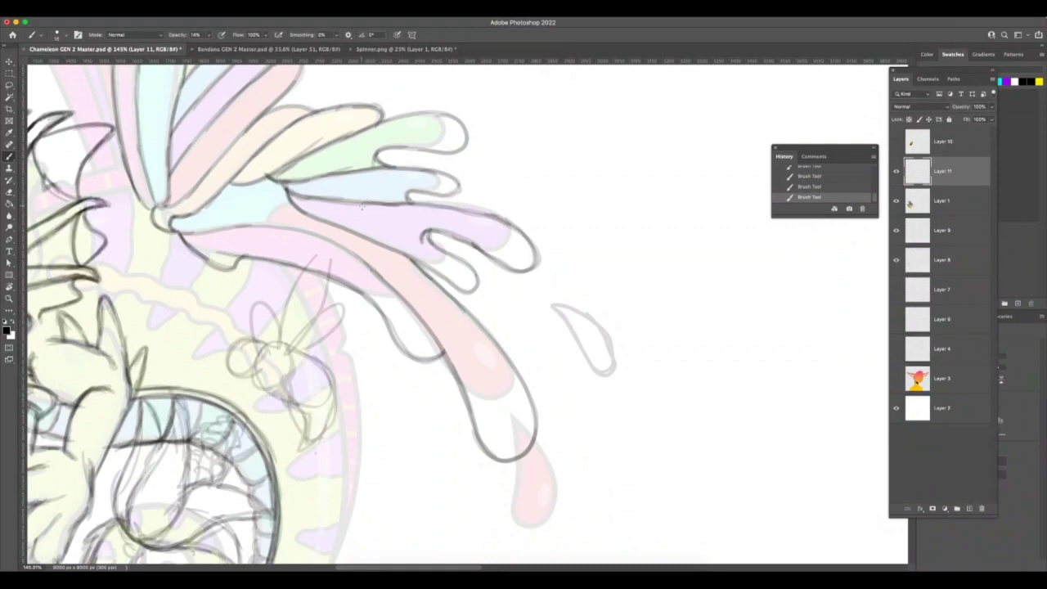
key(super+Tab)
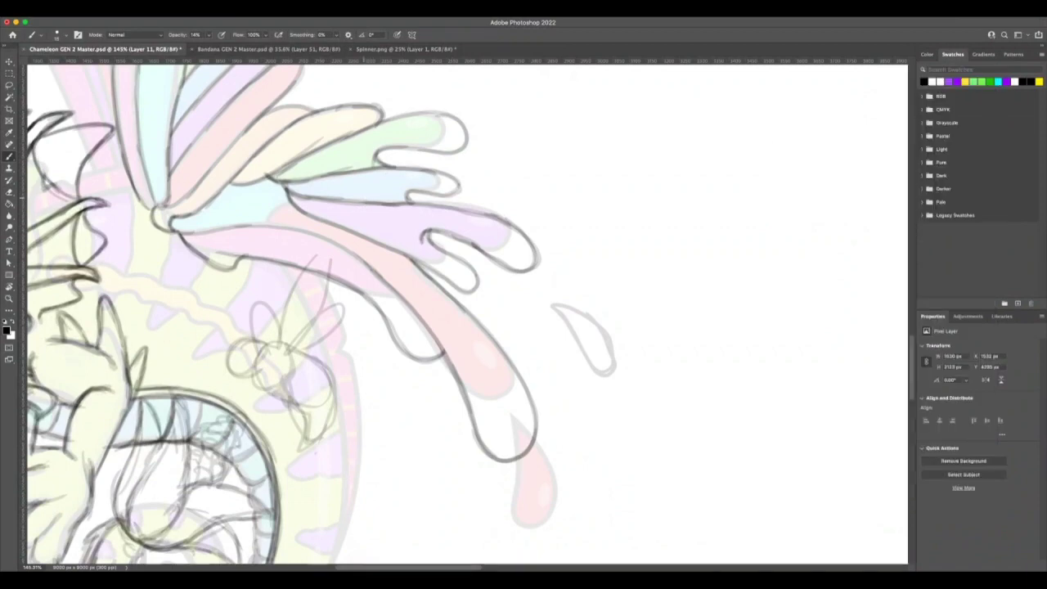
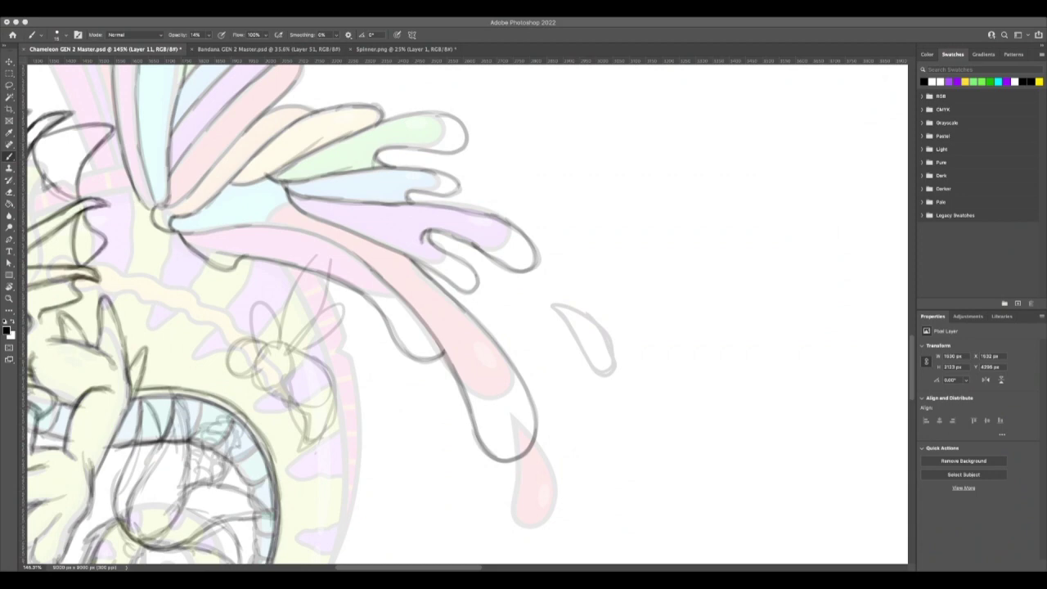
click(470, 395)
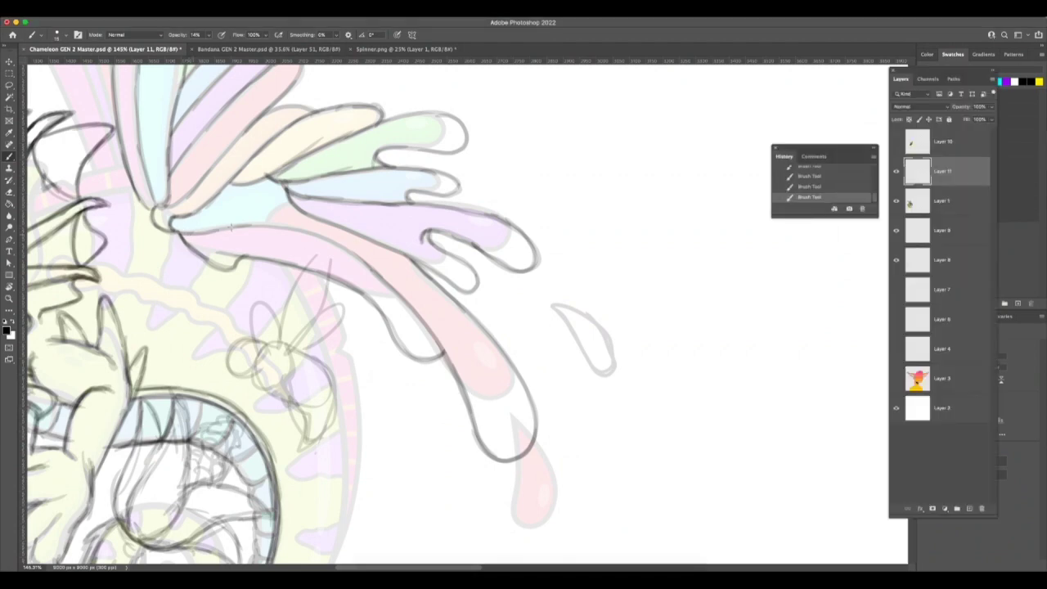
Step: Darken the upper edge of the lower pink band along the inner side of the red drip, undoing stray strokes
key(super+z)
mouse_move(245, 231)
mouse_down()
mouse_move(204, 230)
mouse_move(335, 245)
mouse_move(391, 289)
mouse_up()
key(super+z)
mouse_move(390, 288)
mouse_down()
mouse_move(352, 256)
mouse_move(291, 231)
mouse_move(186, 232)
mouse_move(342, 248)
mouse_move(440, 346)
mouse_move(481, 444)
mouse_up()
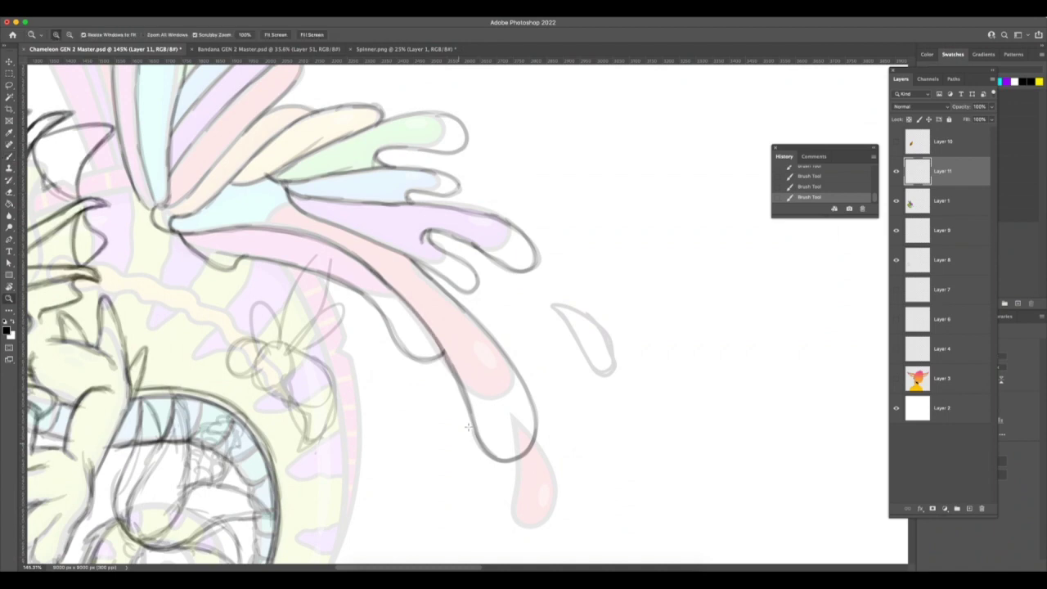
Step: Go over the lower edge of the pink band down into its rounded drip, undoing the unwanted stroke
drag(475, 450, 437, 463)
drag(452, 394, 491, 391)
click(9, 156)
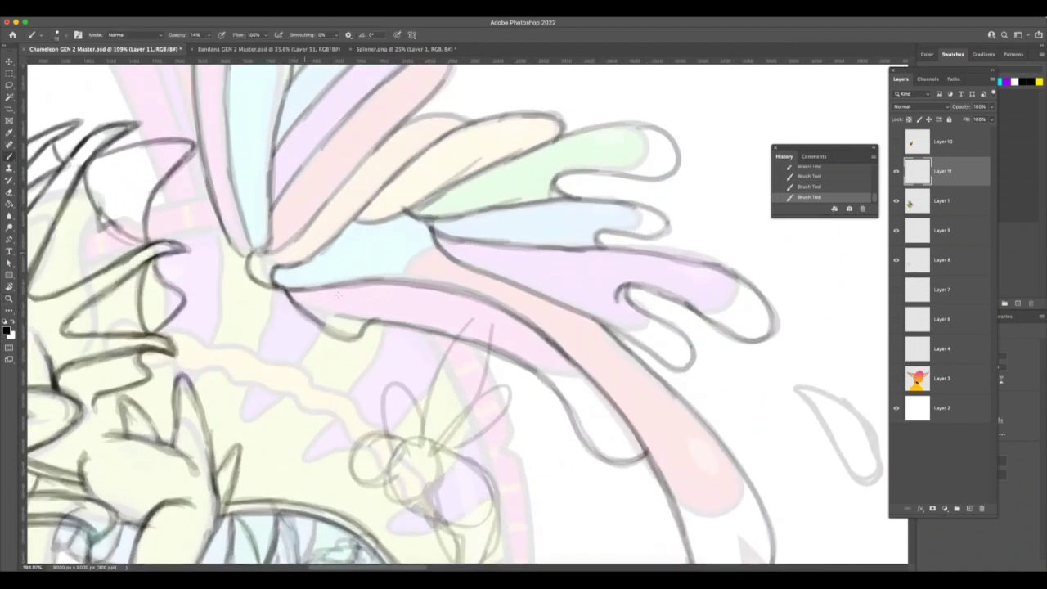
mouse_move(333, 314)
mouse_down()
mouse_move(362, 339)
mouse_move(333, 336)
mouse_move(292, 304)
mouse_move(329, 332)
mouse_move(398, 321)
mouse_move(414, 330)
mouse_move(332, 316)
mouse_up()
mouse_move(410, 327)
mouse_down()
mouse_move(531, 370)
mouse_move(612, 455)
mouse_move(641, 460)
mouse_up()
key(super+z)
mouse_move(553, 387)
mouse_down()
mouse_move(635, 452)
mouse_move(495, 458)
mouse_move(579, 491)
mouse_up()
Step: Examine the redrawn wing up close and in proportion to the whole chameleon
key(z)
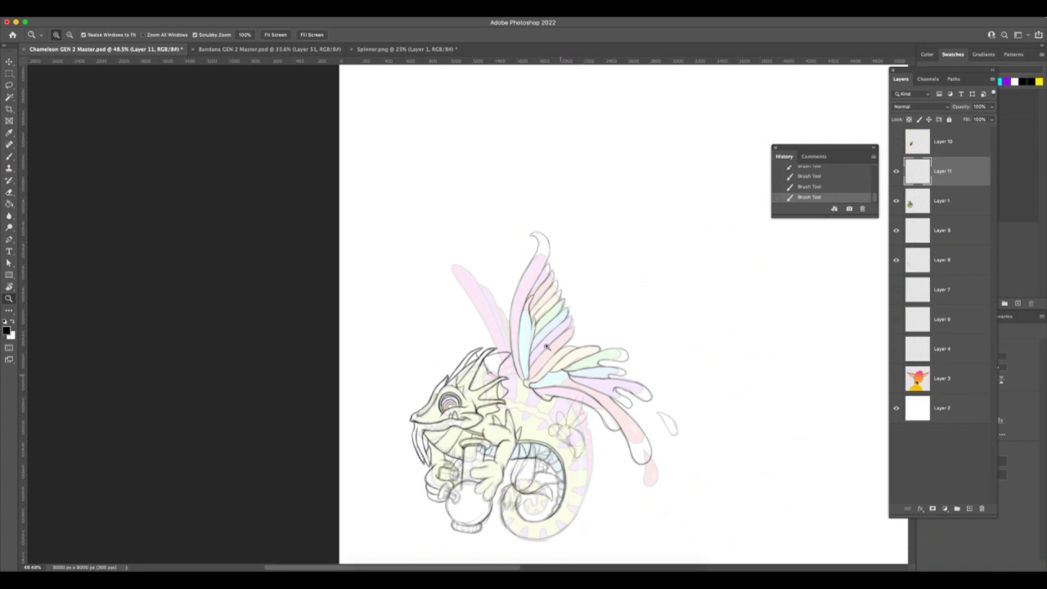
drag(549, 333, 577, 348)
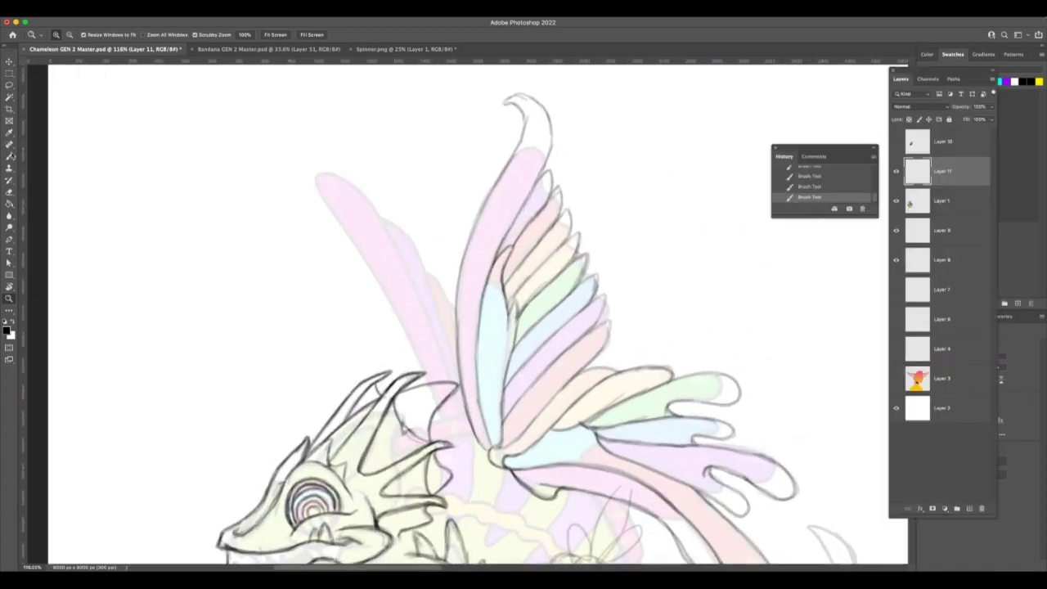
key(b)
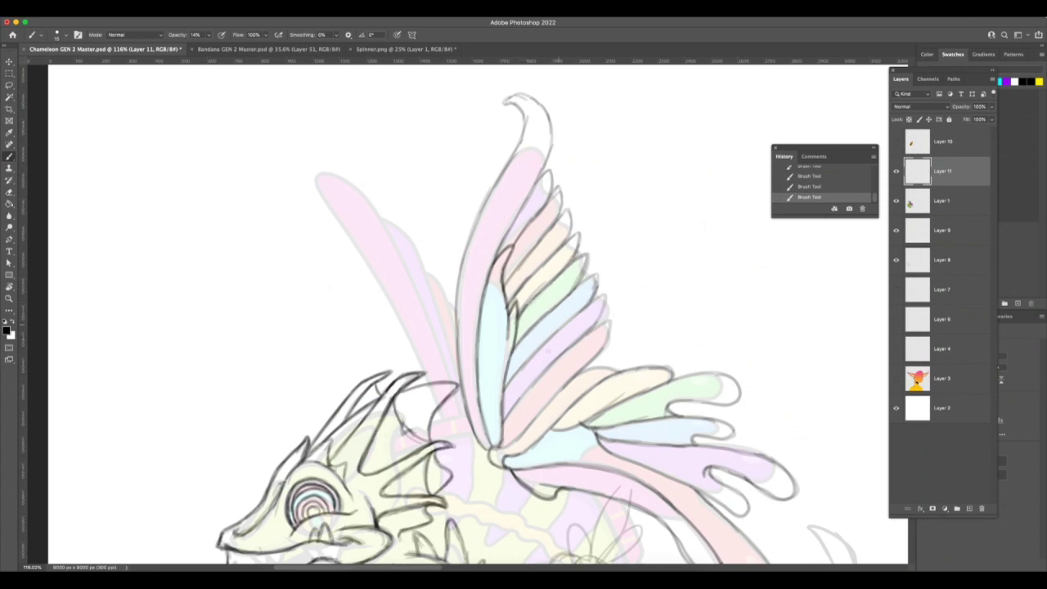
key(z)
drag(538, 401, 479, 420)
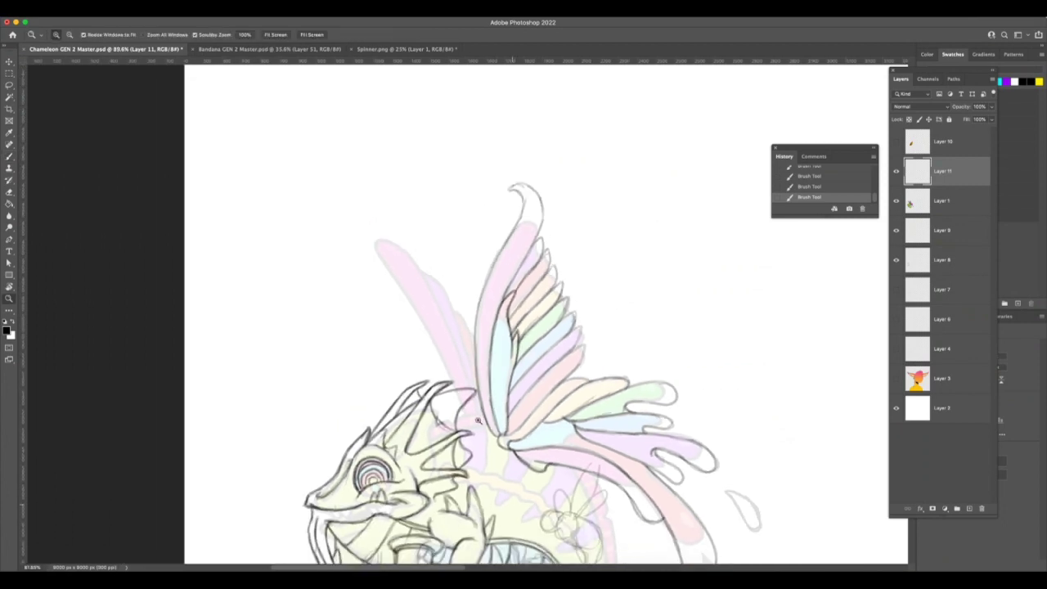
scroll(582, 362, down, 6)
drag(575, 365, 524, 384)
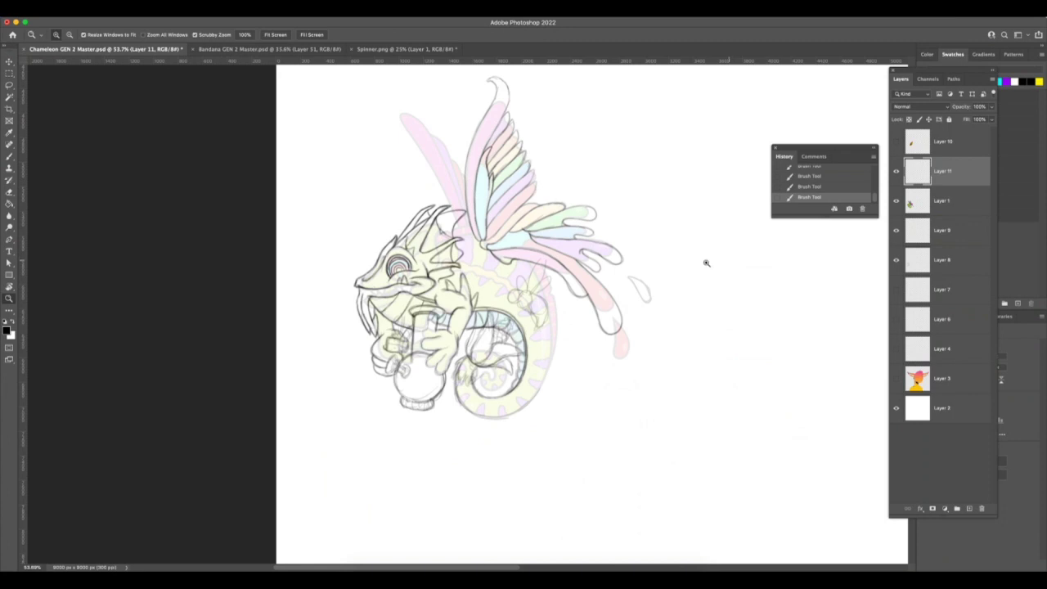
Step: Darken the curved leaf-like line inside the coiled tail
drag(537, 285, 553, 293)
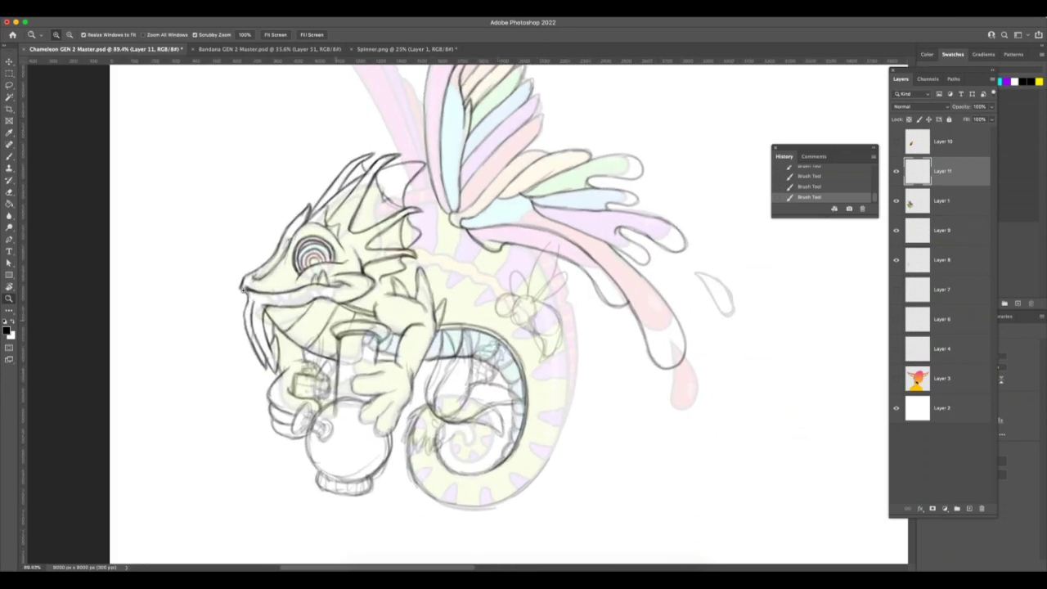
click(15, 162)
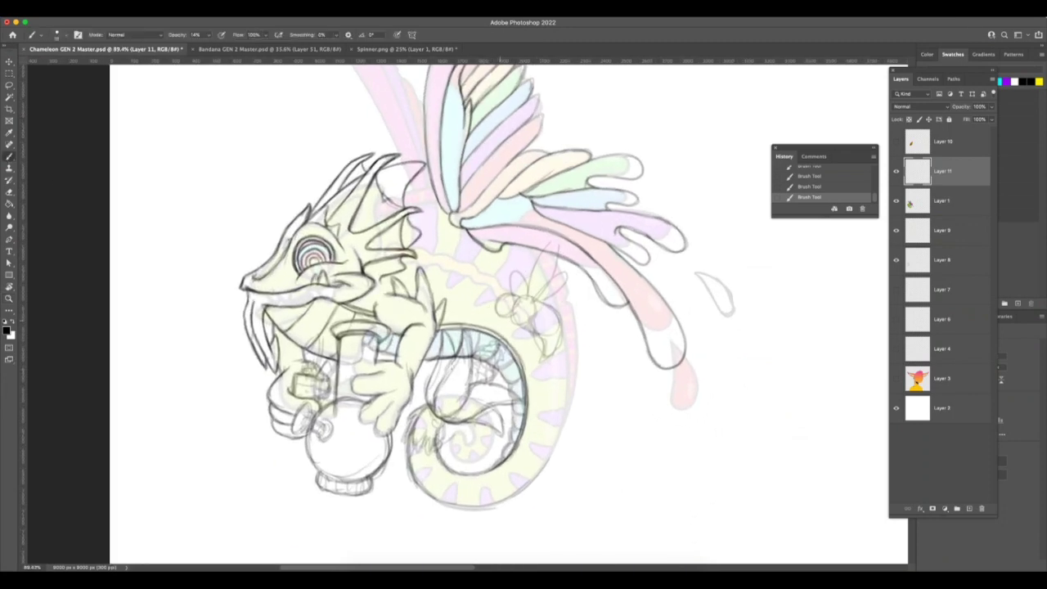
mouse_move(437, 414)
mouse_down()
mouse_move(468, 329)
mouse_move(426, 395)
mouse_move(434, 408)
mouse_move(470, 383)
mouse_move(471, 343)
mouse_up()
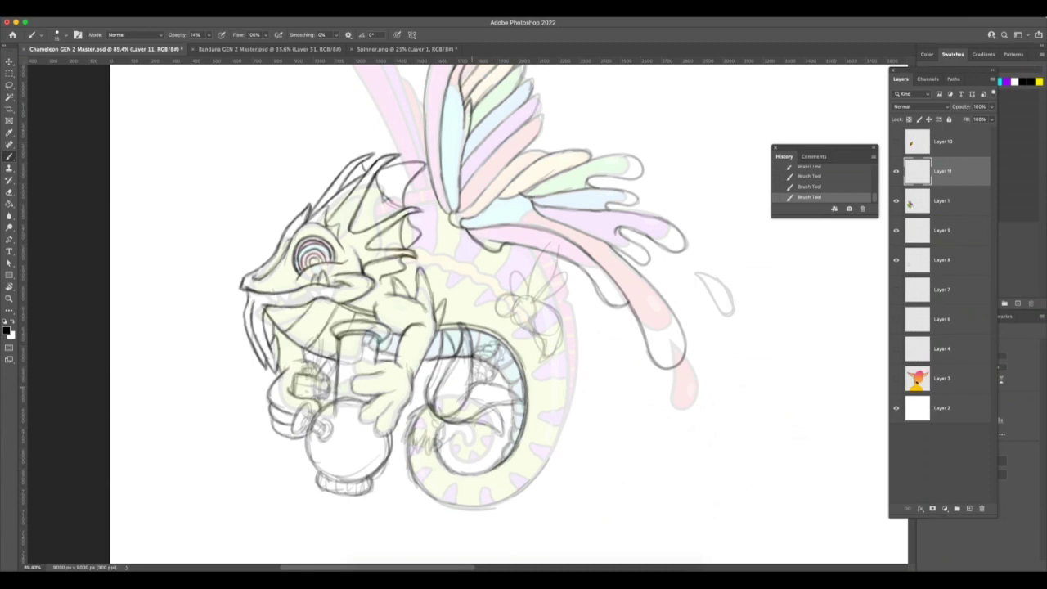
Step: Redraw the bee's head, body, striped abdomen and wings with darker lines, and touch up the bottle's round outline
drag(515, 292, 503, 310)
mouse_move(518, 296)
mouse_down()
mouse_move(504, 312)
mouse_move(541, 319)
mouse_move(532, 342)
mouse_move(550, 362)
mouse_up()
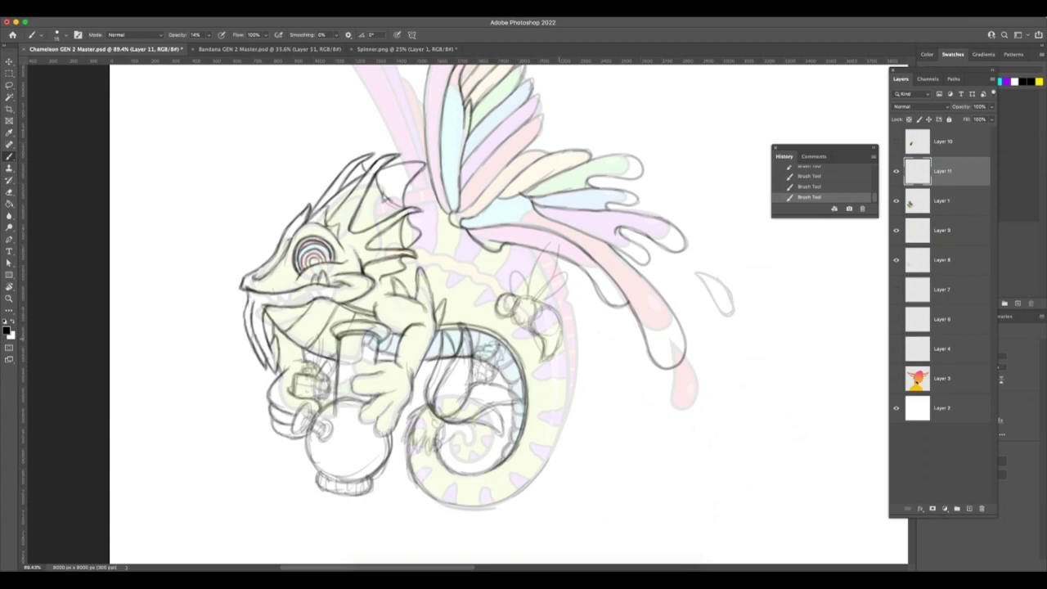
drag(564, 321, 560, 341)
drag(561, 307, 551, 320)
drag(535, 266, 528, 298)
drag(558, 244, 537, 299)
mouse_move(568, 279)
mouse_down()
mouse_move(555, 300)
mouse_move(510, 300)
mouse_move(529, 294)
mouse_move(532, 324)
mouse_move(547, 335)
mouse_up()
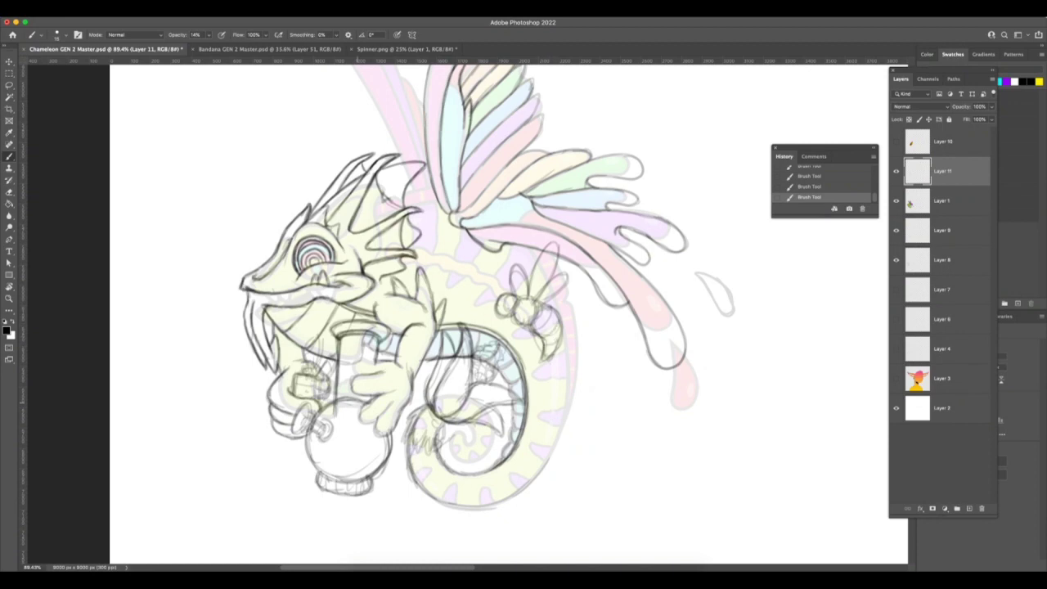
mouse_move(369, 403)
mouse_down()
mouse_move(347, 398)
mouse_move(315, 438)
mouse_up()
Step: Hide the faded colour artwork on Layer 1 to check the line art alone, and show it again
click(896, 201)
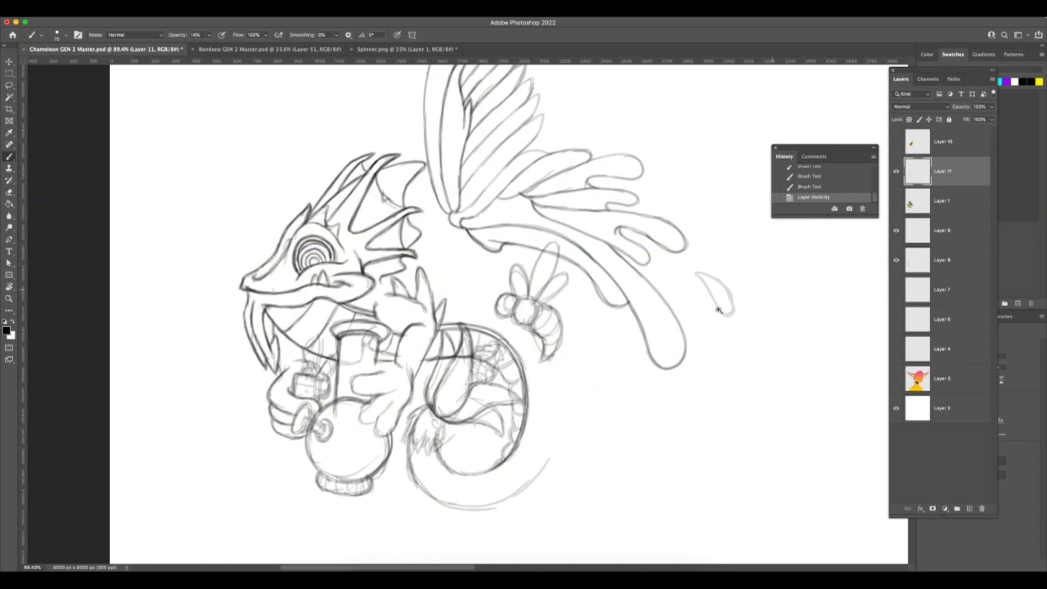
key(z)
alt+click(697, 313)
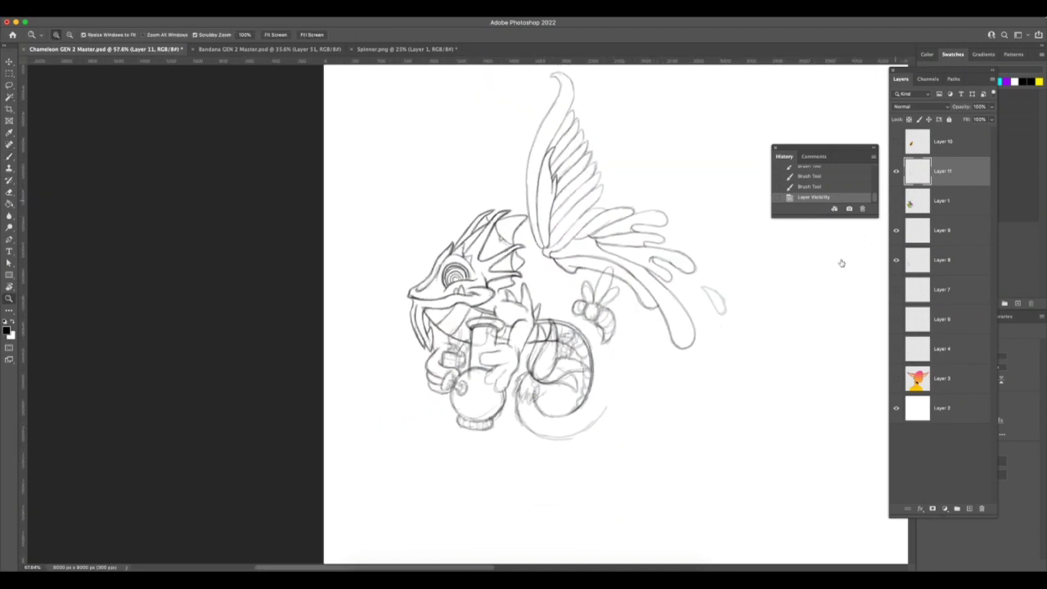
key(super+Tab)
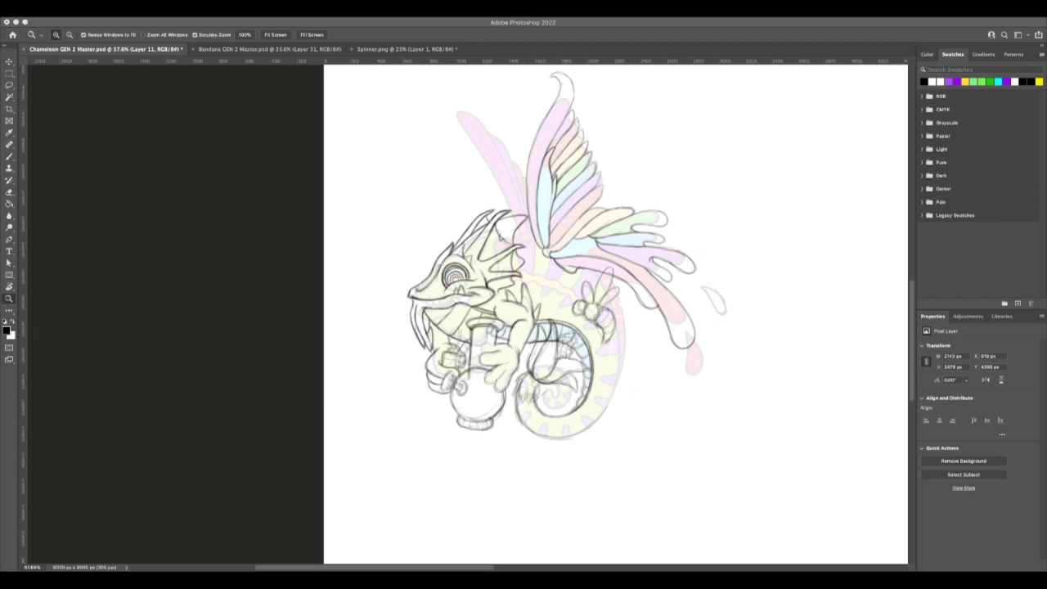
click(707, 257)
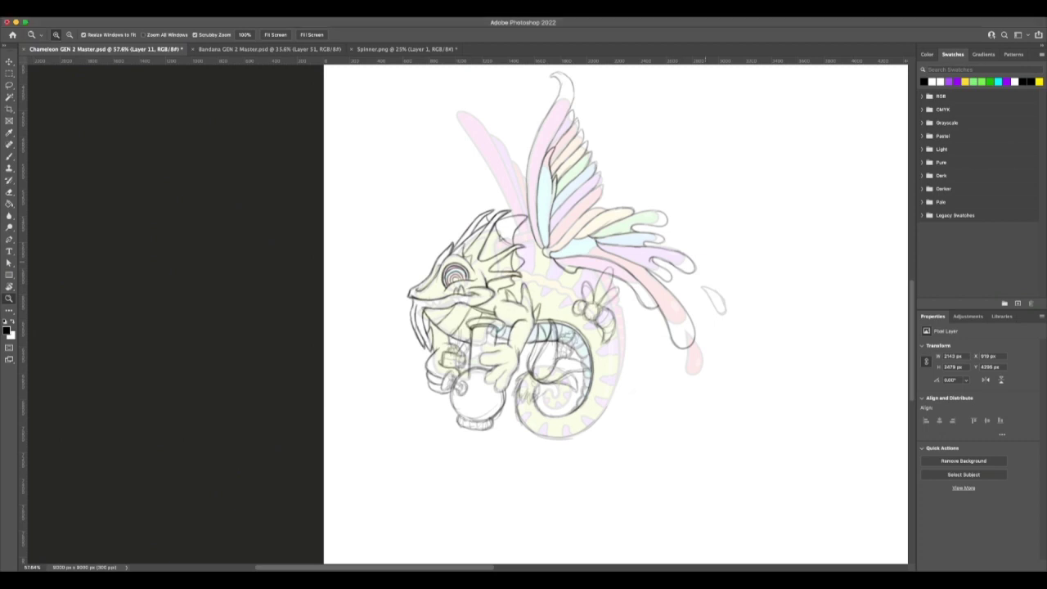
Step: Rotate the canvas and sketch the short line of the back between the wing base and the head frill
key(r)
mouse_move(717, 192)
mouse_down()
mouse_move(543, 103)
mouse_move(442, 131)
mouse_up()
key(z)
drag(575, 103, 605, 116)
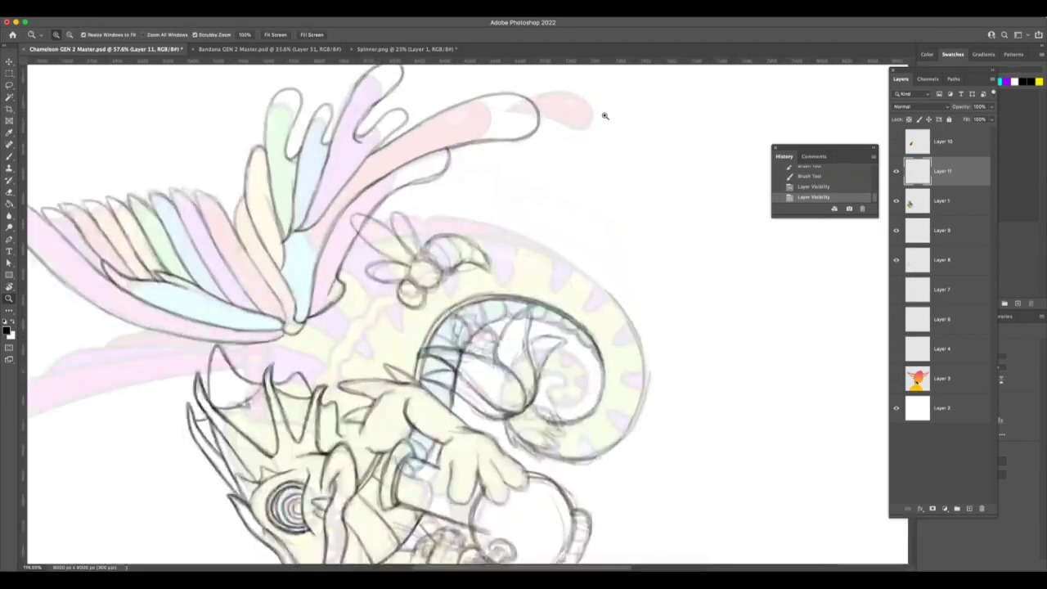
key(b)
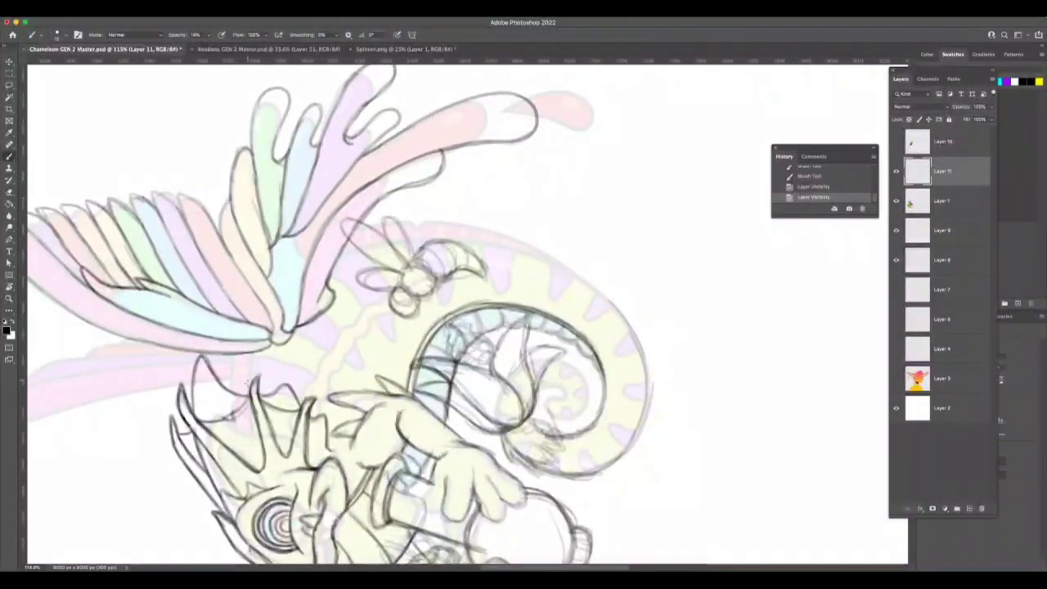
drag(251, 360, 246, 394)
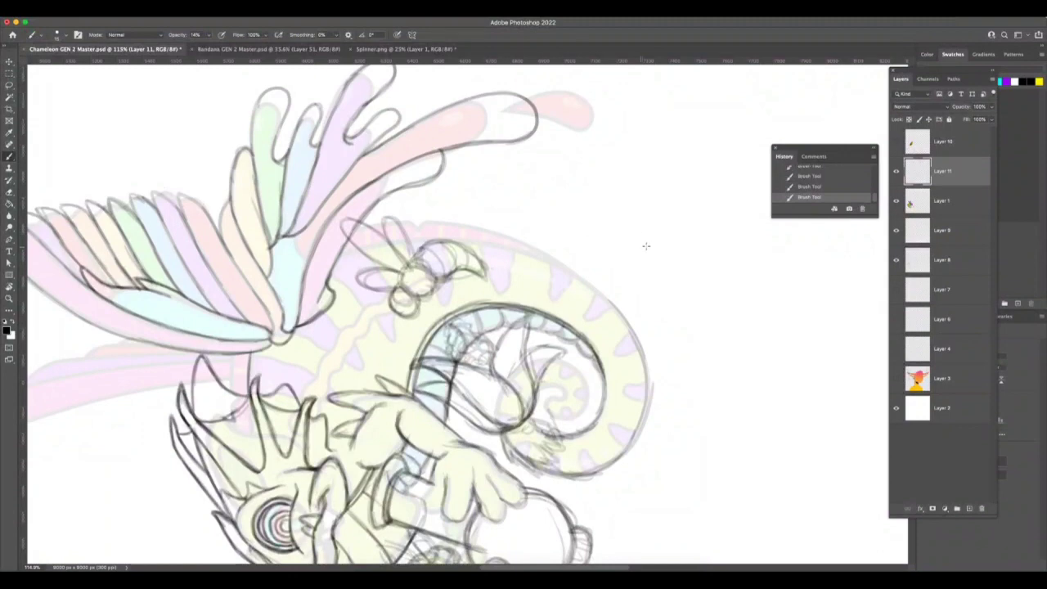
Step: Trace the outer contour of the back from behind the bee toward the curled tail, turning the canvas to suit
key(r)
mouse_move(675, 196)
mouse_down()
mouse_move(568, 126)
mouse_move(510, 115)
mouse_up()
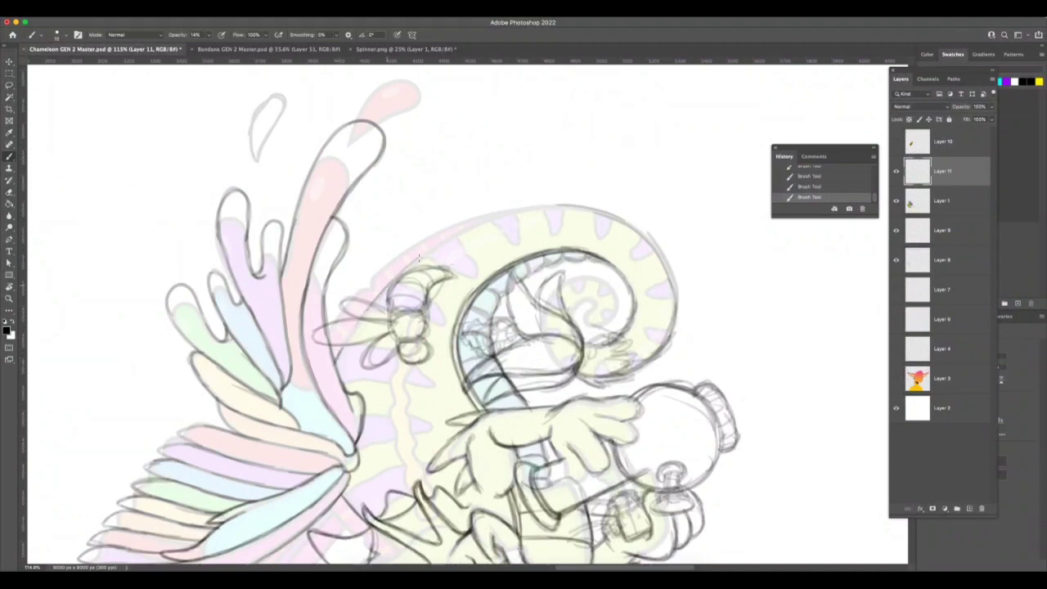
drag(401, 272, 476, 225)
mouse_move(428, 253)
mouse_down()
mouse_move(520, 210)
mouse_move(571, 205)
mouse_up()
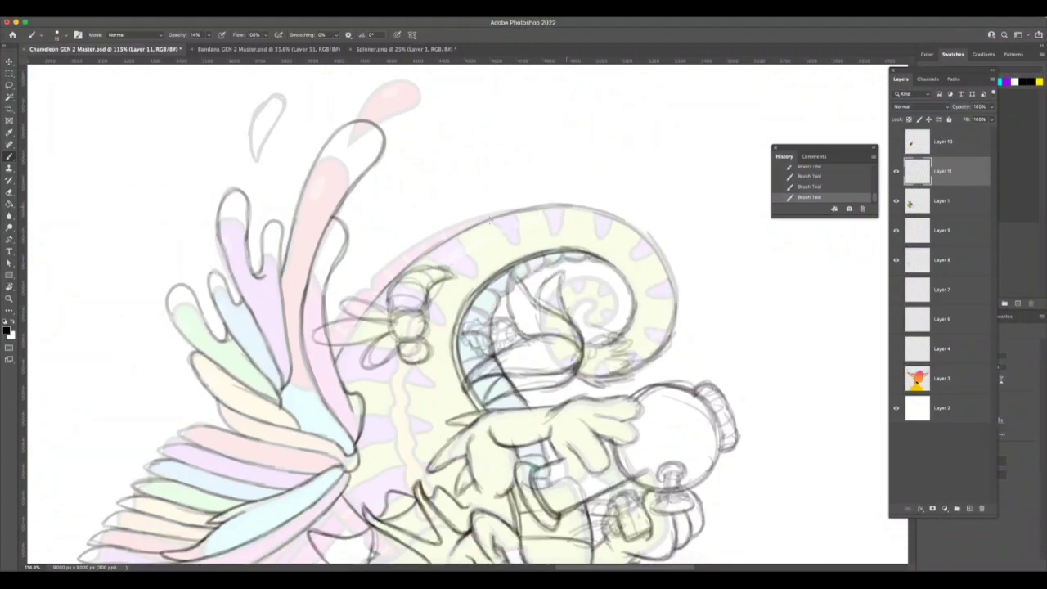
drag(459, 237, 522, 212)
Step: Return the canvas rotation to 0° and view the whole chameleon sketch
key(r)
drag(661, 238, 471, 392)
key(z)
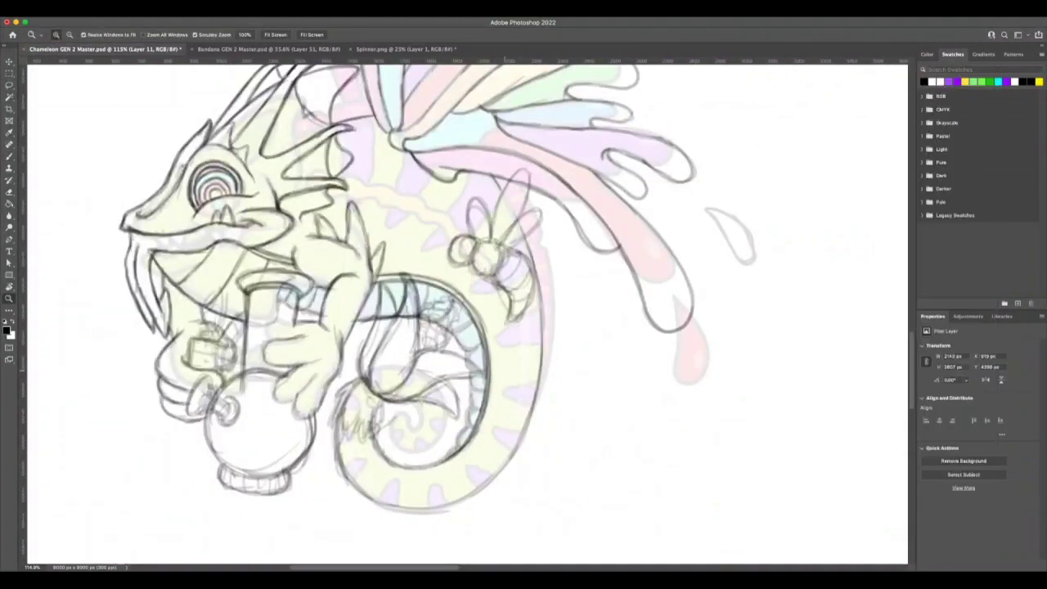
key(r)
drag(632, 288, 615, 241)
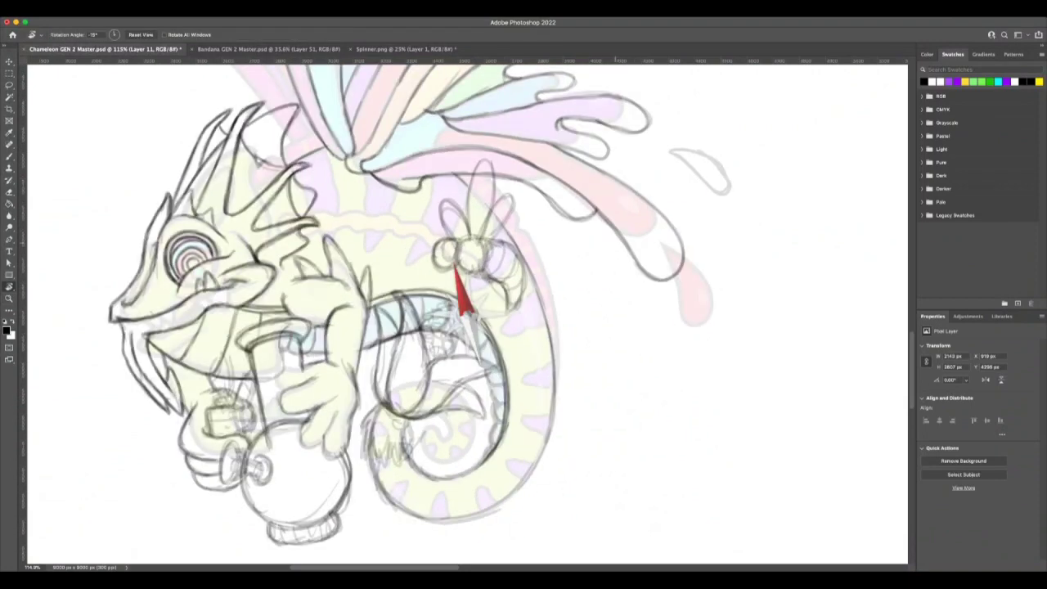
key(z)
drag(587, 325, 442, 442)
key(r)
key(Escape)
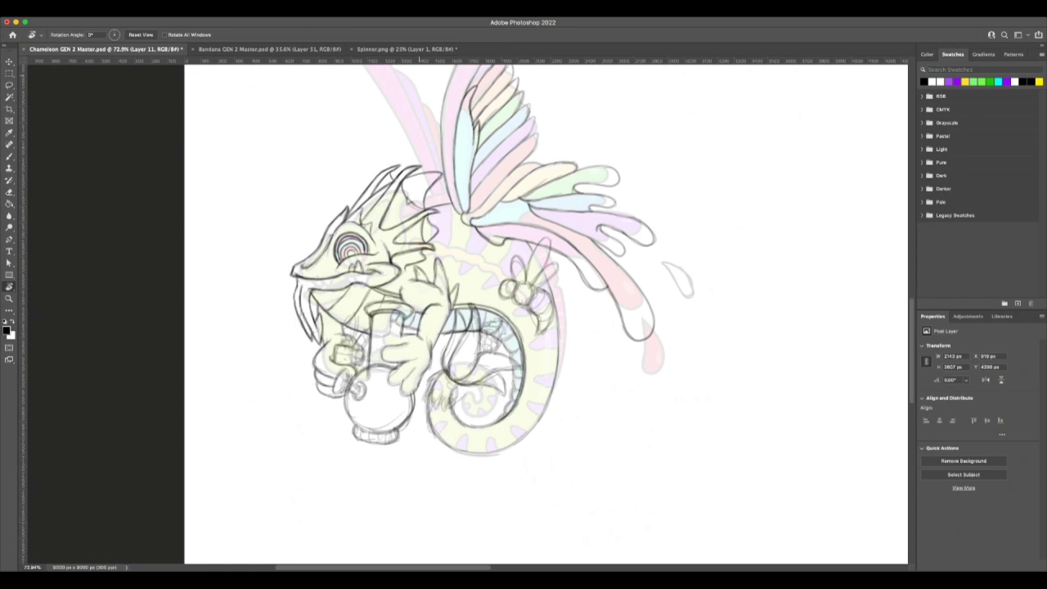
Step: Examine the propeller cap in Spinner.png up close and in full, and return to the Chameleon GEN 2 document
click(416, 49)
click(405, 49)
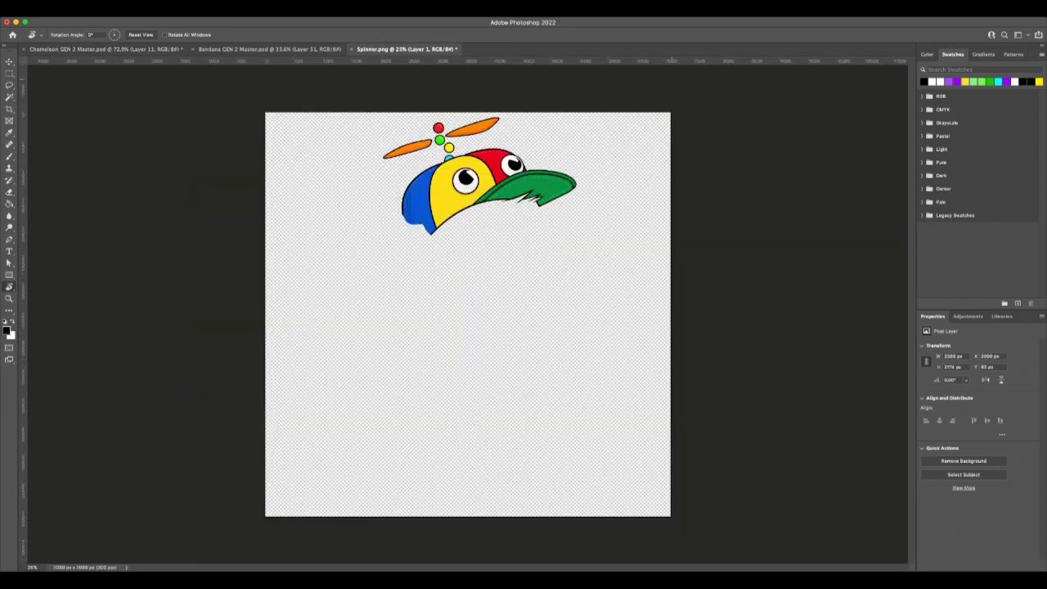
key(z)
drag(476, 198, 523, 224)
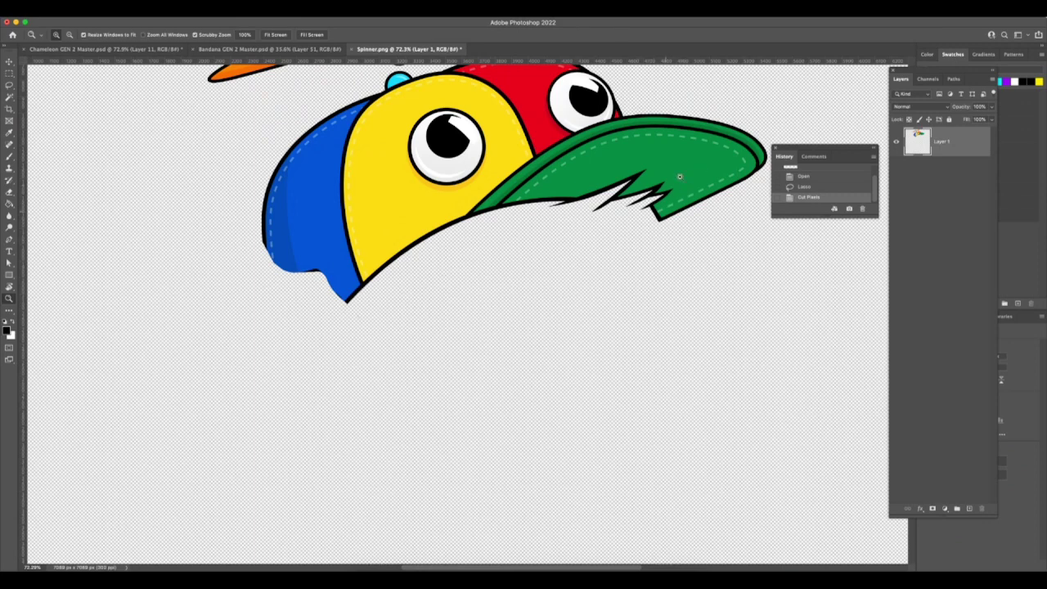
drag(600, 329, 569, 343)
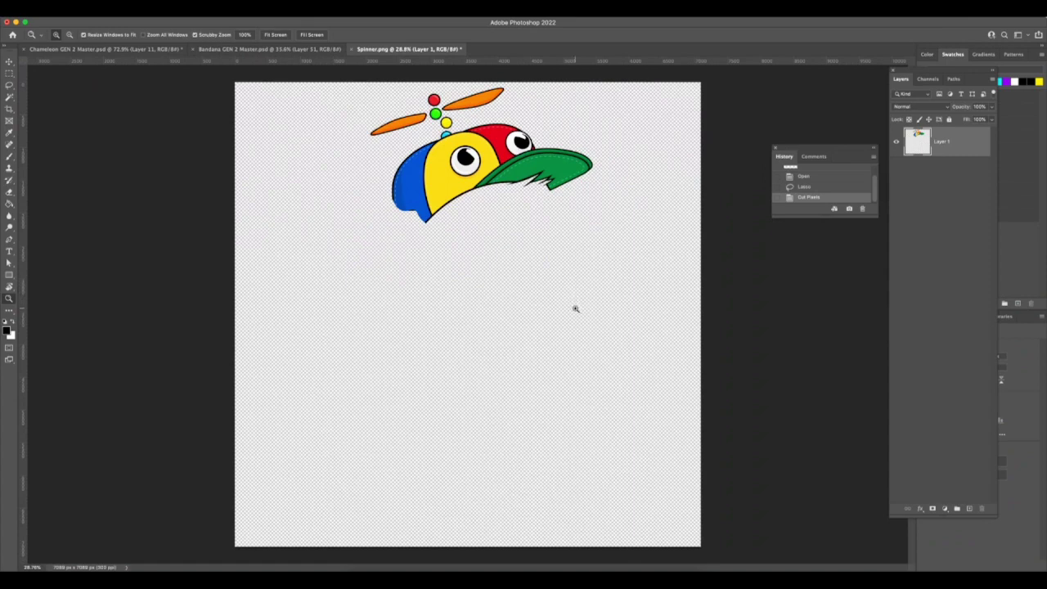
drag(494, 169, 547, 169)
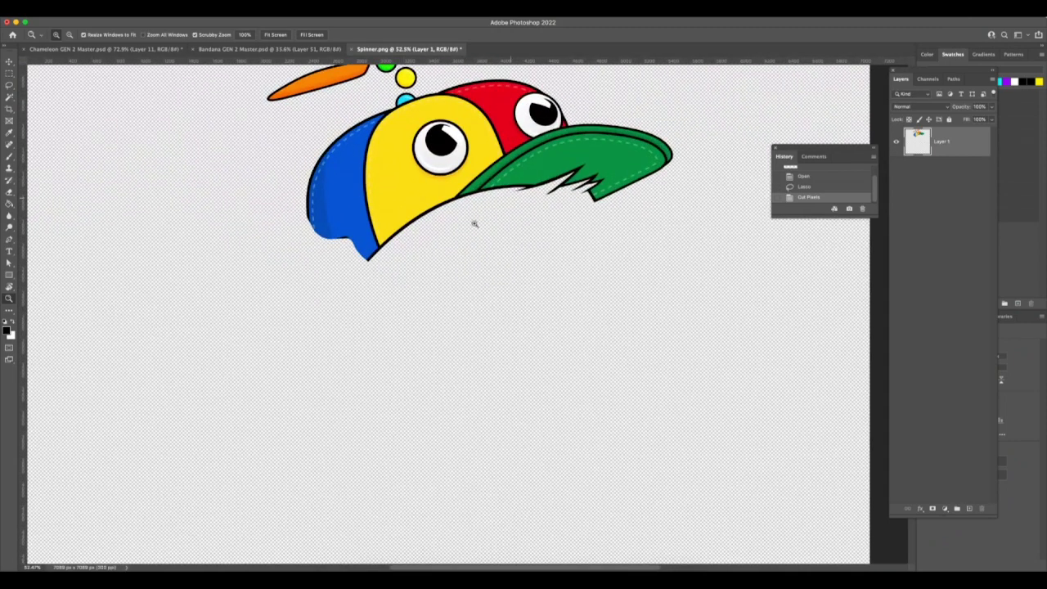
alt+click(509, 293)
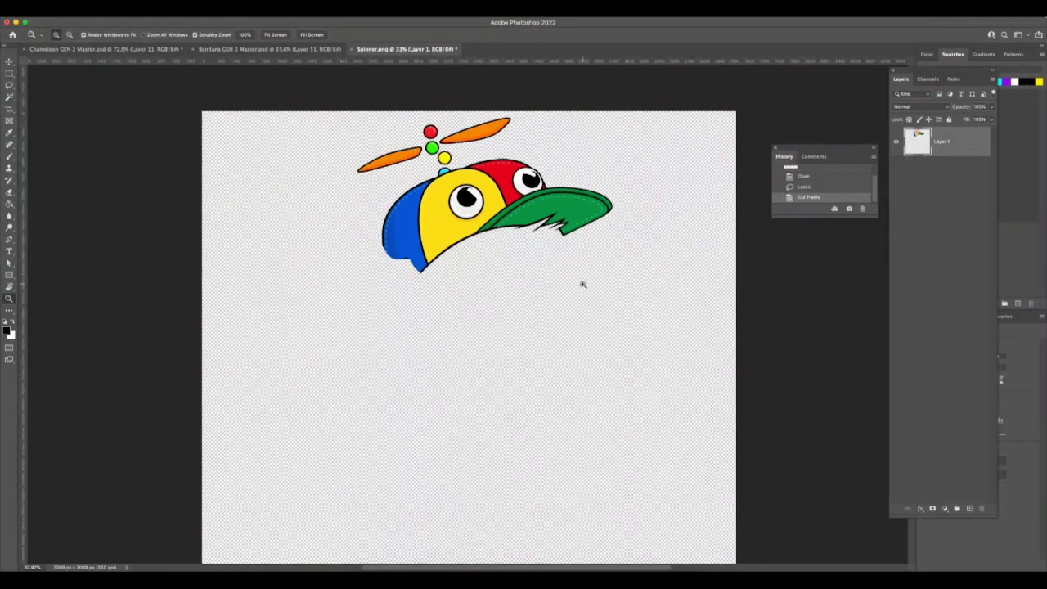
drag(582, 286, 574, 291)
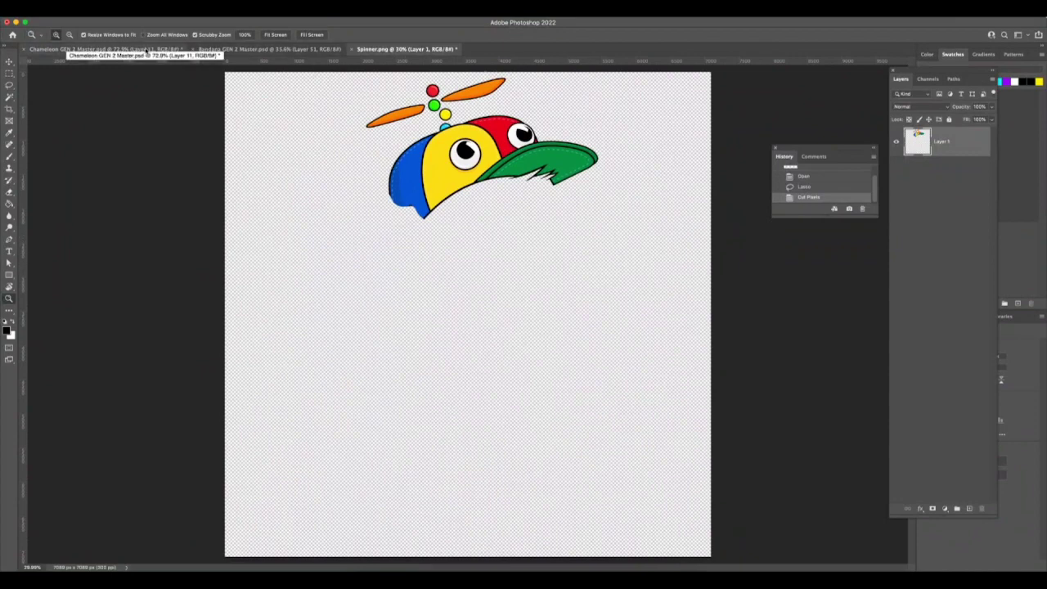
click(149, 49)
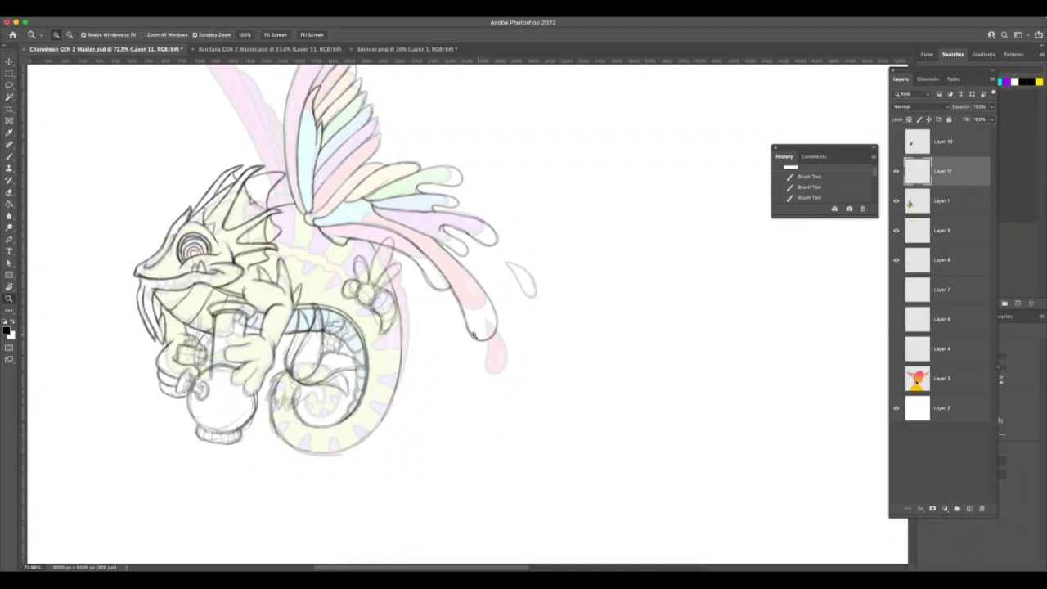
Step: Rotate the canvas to about -60° and sketch the short lines of the far wing's base between the head frill and the near wing
key(r)
drag(666, 245, 463, 136)
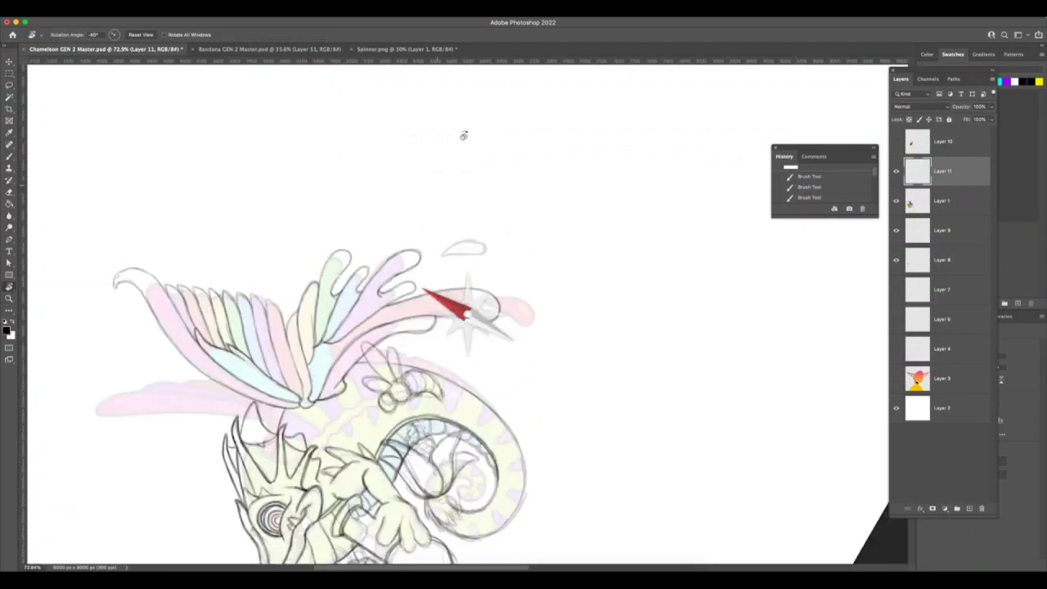
key(z)
drag(304, 430, 338, 428)
click(339, 429)
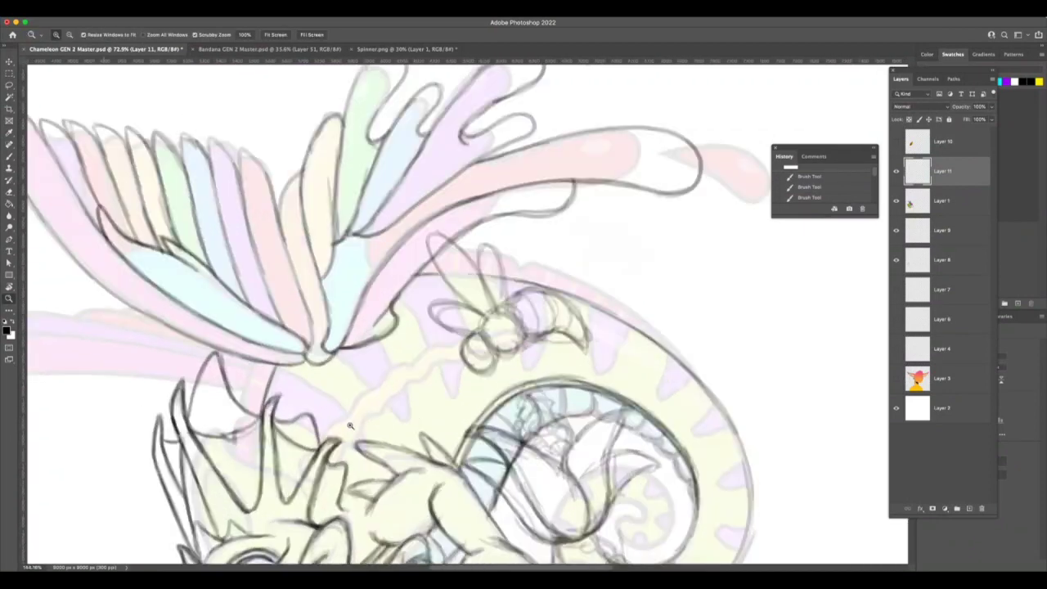
key(b)
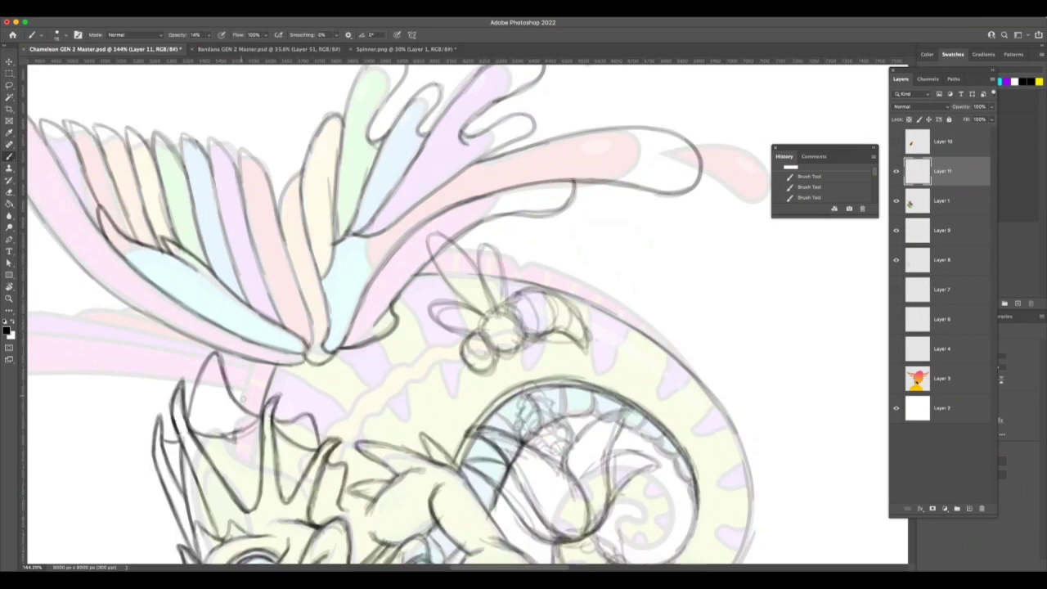
click(242, 399)
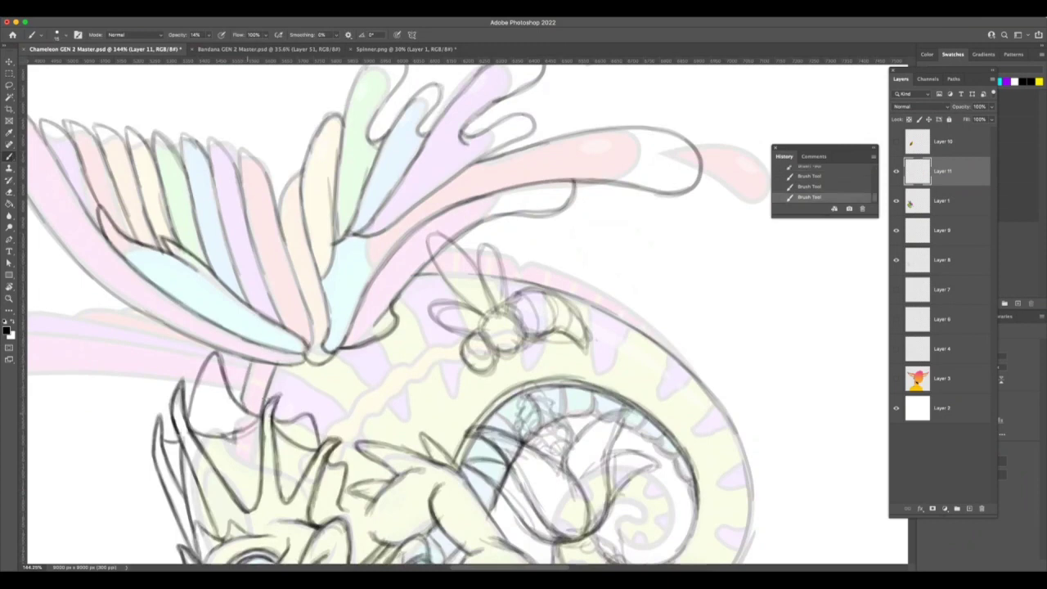
drag(272, 367, 261, 406)
key(r)
drag(590, 123, 646, 201)
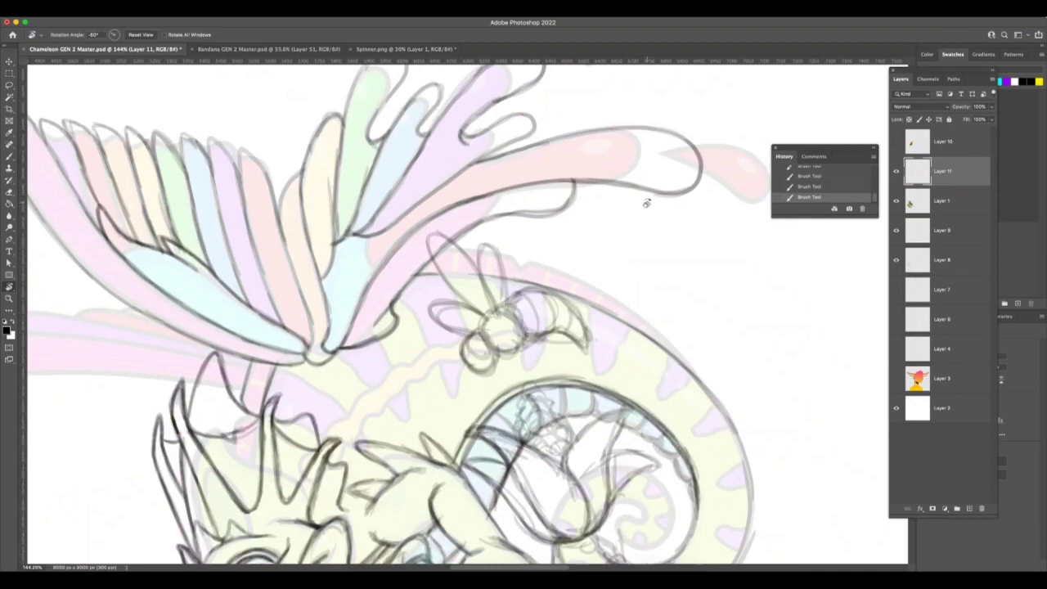
key(b)
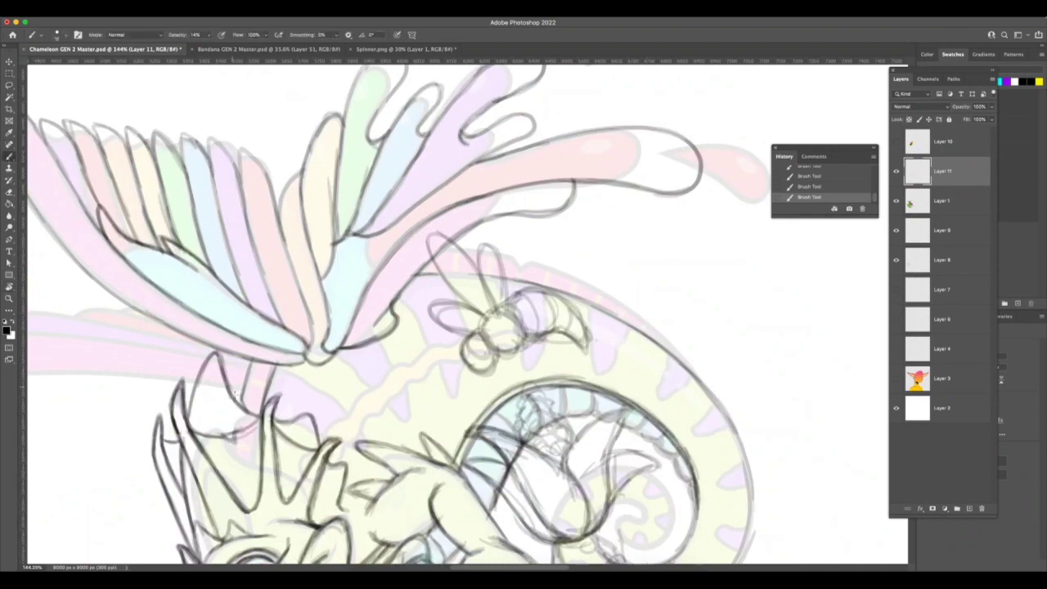
drag(236, 393, 244, 359)
Step: Turn the canvas and sketch the outer edge of the pink far-wing section running along the back beside the bee
key(r)
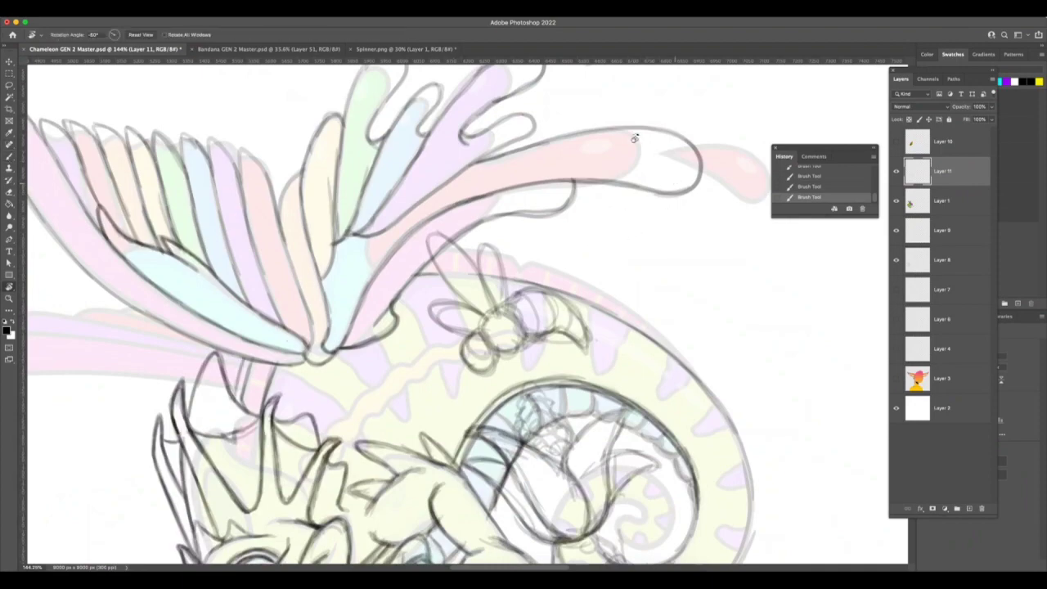
mouse_move(635, 140)
mouse_down()
mouse_move(425, 122)
mouse_move(353, 147)
mouse_up()
key(b)
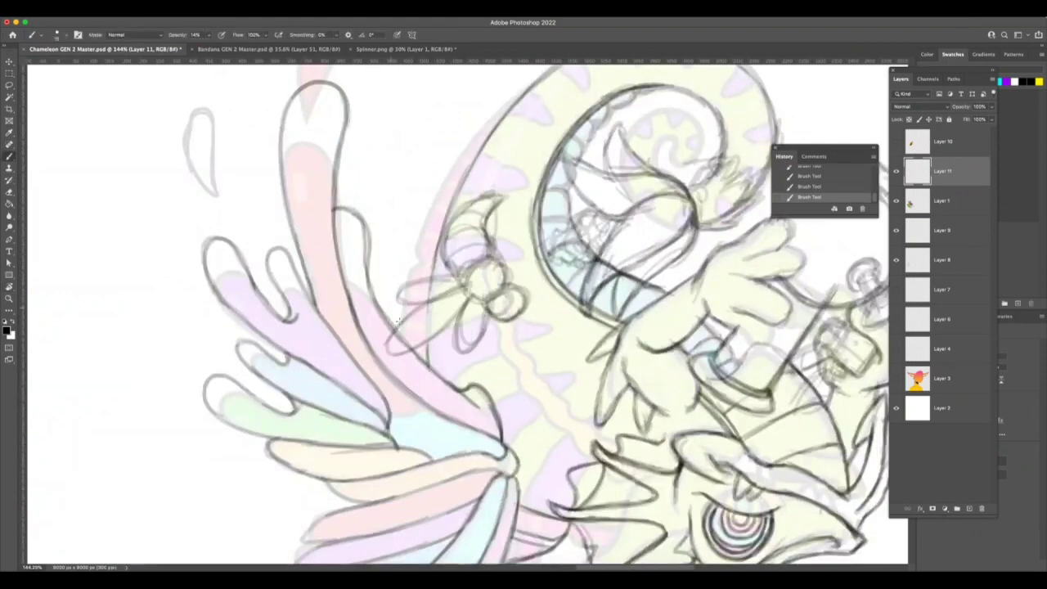
mouse_move(405, 285)
mouse_down()
mouse_move(439, 194)
mouse_move(505, 100)
mouse_up()
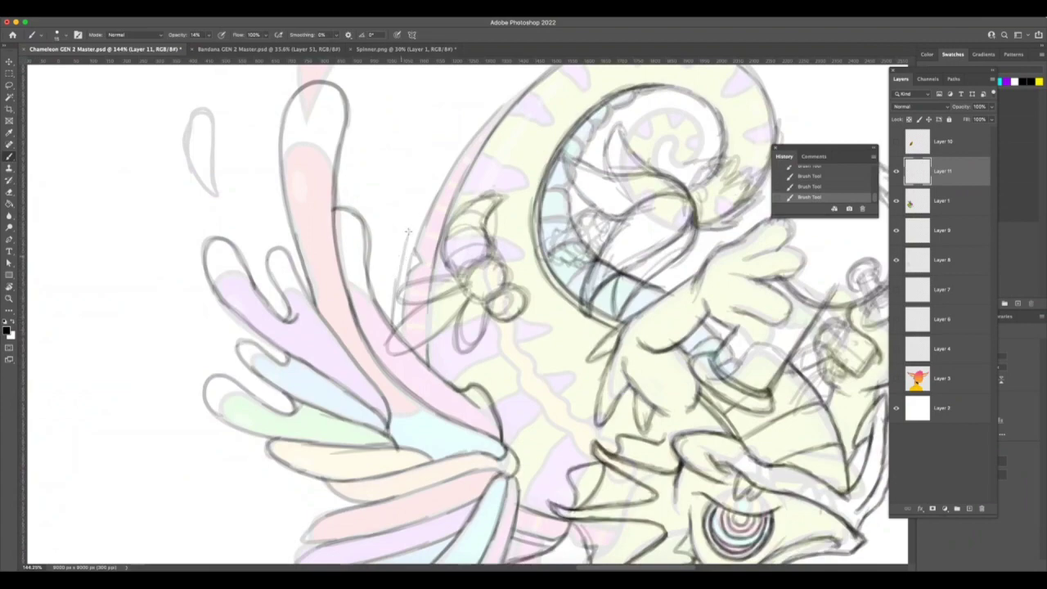
drag(399, 278, 438, 169)
drag(422, 210, 493, 107)
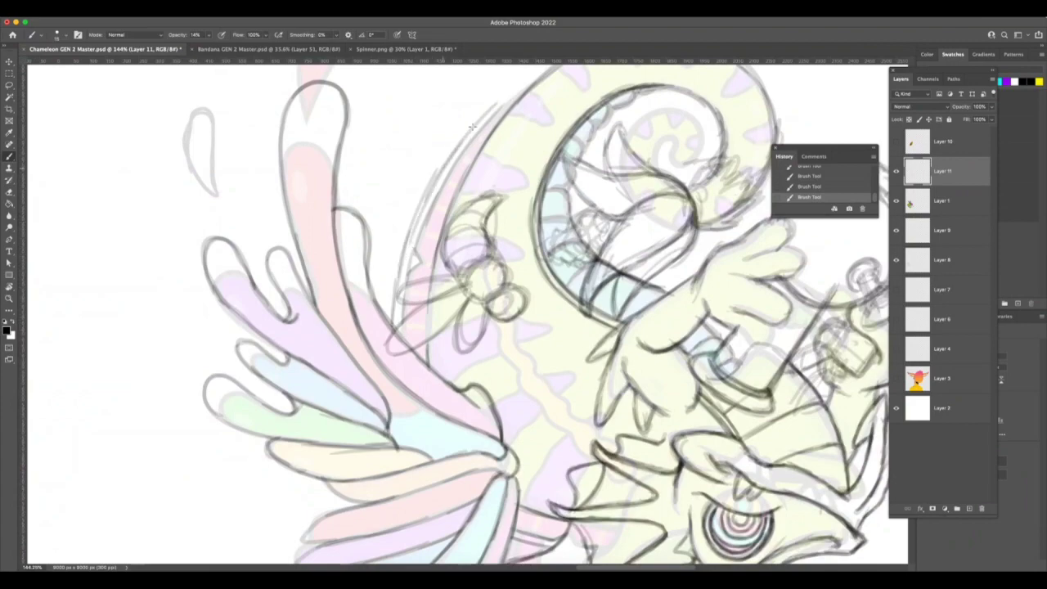
drag(448, 164, 512, 92)
Step: Rotate the canvas and extend the far wing's lower section alongside the tail, closing it with a small hooked tip
key(r)
mouse_move(514, 393)
mouse_down()
mouse_move(462, 401)
mouse_move(392, 383)
mouse_move(310, 311)
mouse_up()
key(b)
mouse_move(633, 441)
mouse_down()
mouse_move(643, 474)
mouse_move(659, 491)
mouse_up()
mouse_move(631, 445)
mouse_down()
mouse_move(639, 486)
mouse_move(661, 489)
mouse_up()
drag(623, 427, 636, 481)
drag(617, 405, 628, 448)
drag(561, 311, 586, 338)
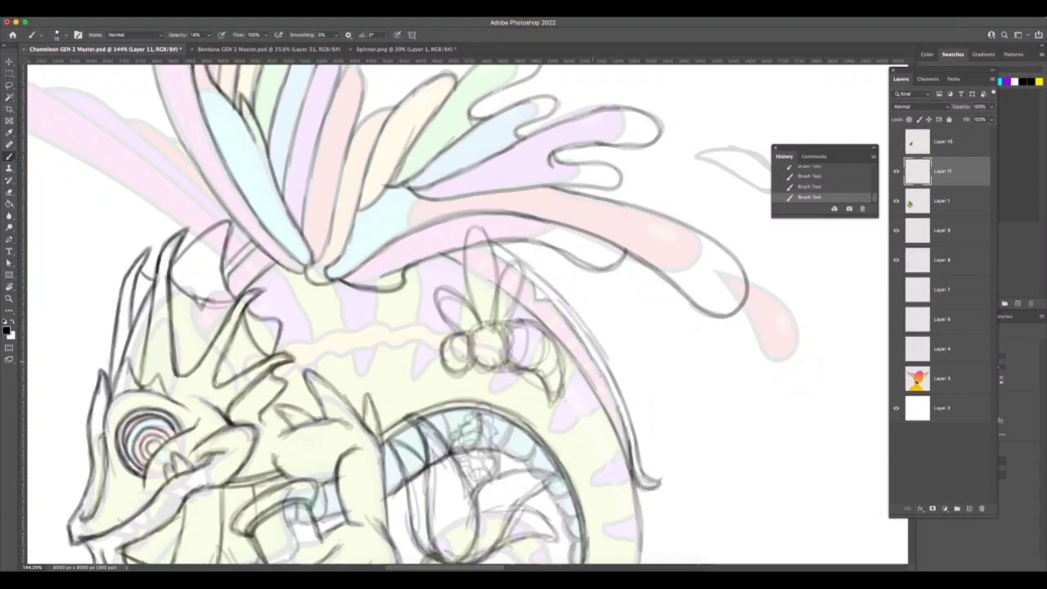
drag(600, 374, 624, 406)
key(super+z)
mouse_move(590, 337)
mouse_down()
mouse_move(687, 470)
mouse_move(667, 481)
mouse_move(677, 468)
mouse_up()
key(r)
drag(745, 403, 660, 493)
key(z)
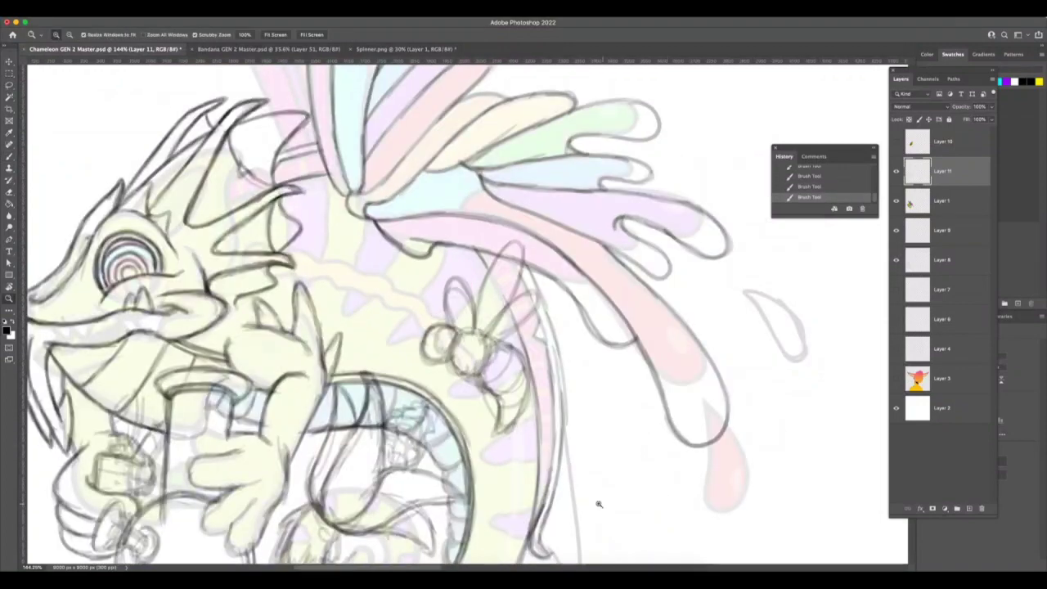
scroll(601, 501, down, 5)
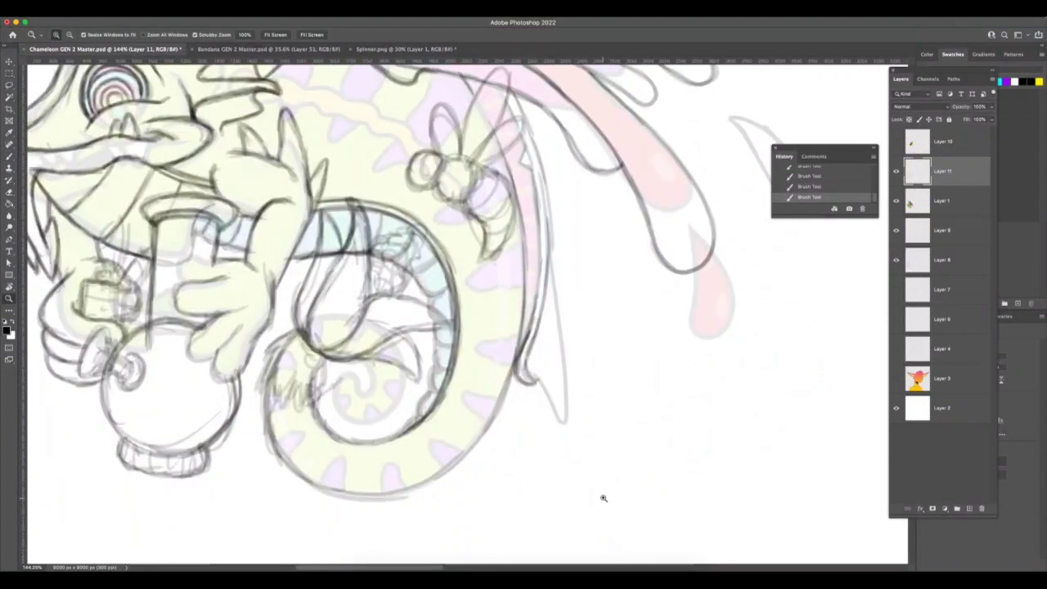
click(15, 160)
key(super+z)
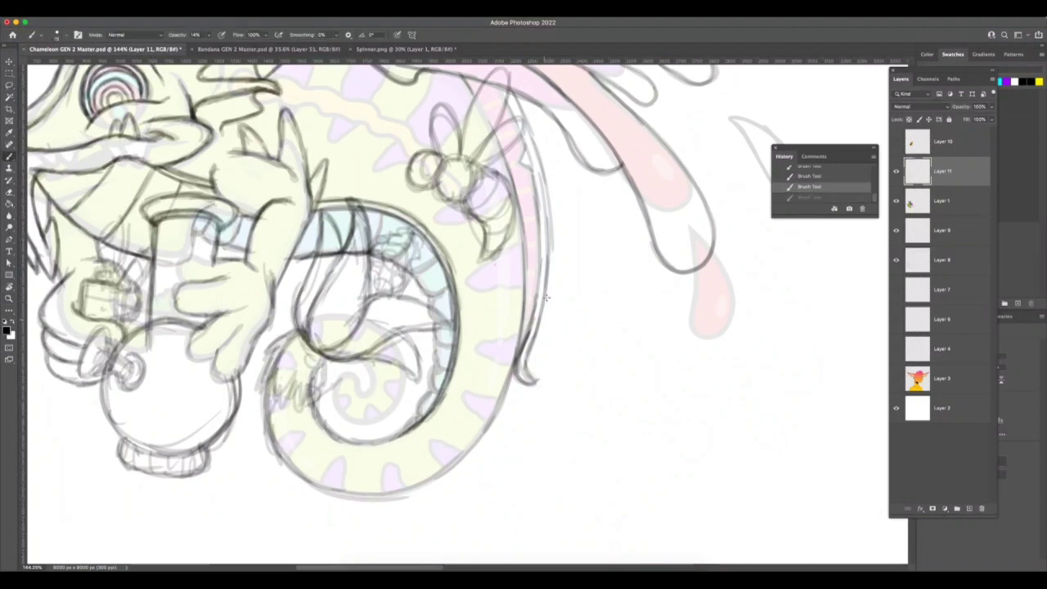
mouse_move(546, 232)
mouse_down()
mouse_move(559, 394)
mouse_move(520, 399)
mouse_up()
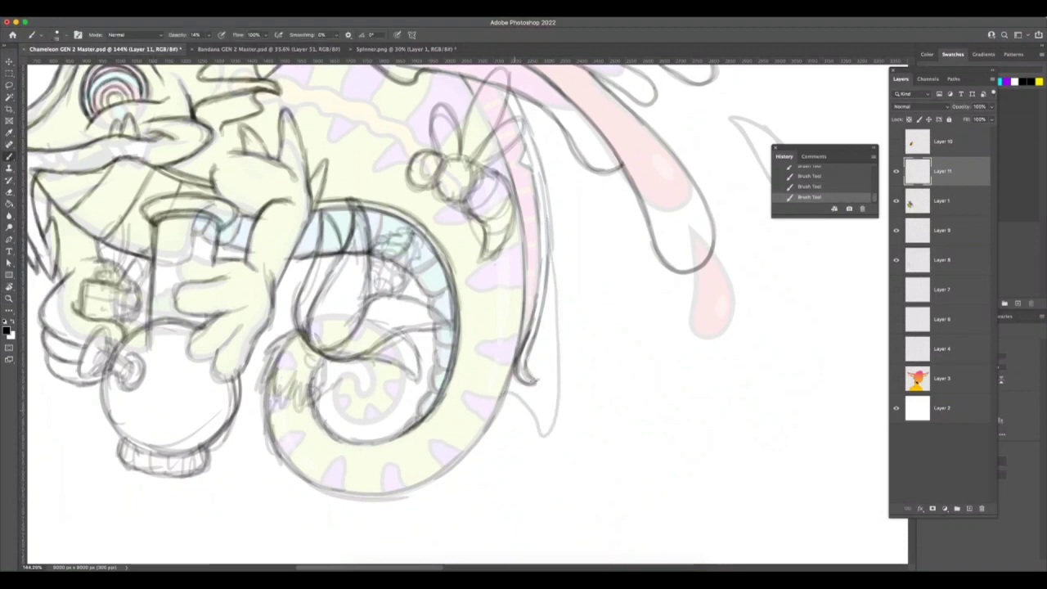
key(super+z)
Step: Draw the far wing's lower outer edge down to a drip-like point beside the tail, erase the old hooked end and redraw the edges
mouse_move(548, 239)
mouse_down()
mouse_move(545, 373)
mouse_move(523, 417)
mouse_move(494, 423)
mouse_move(538, 407)
mouse_move(550, 321)
mouse_move(542, 188)
mouse_up()
mouse_move(547, 453)
mouse_down()
mouse_move(486, 479)
mouse_move(631, 444)
mouse_up()
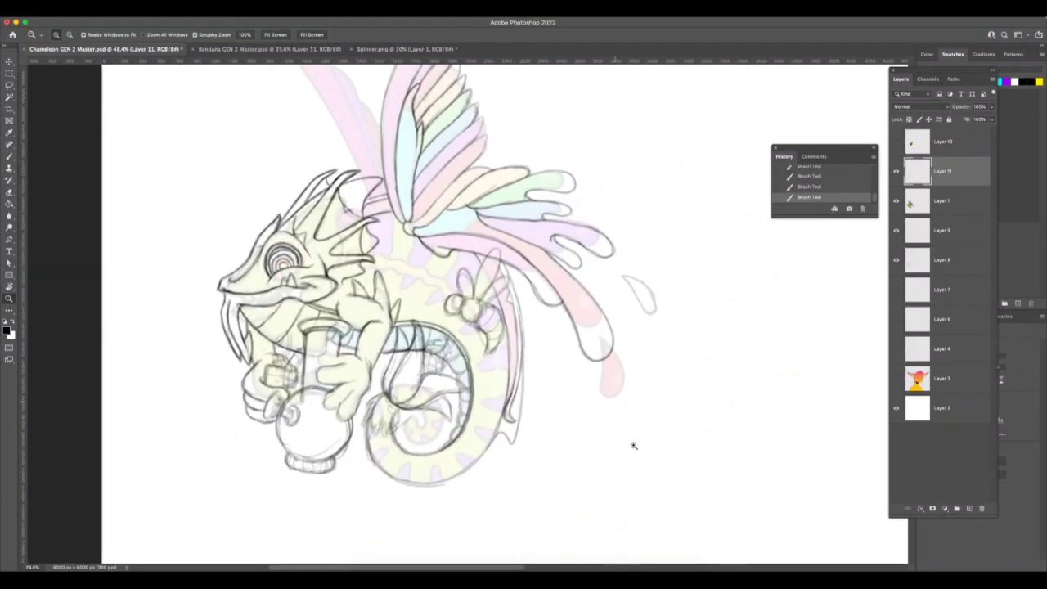
key(b)
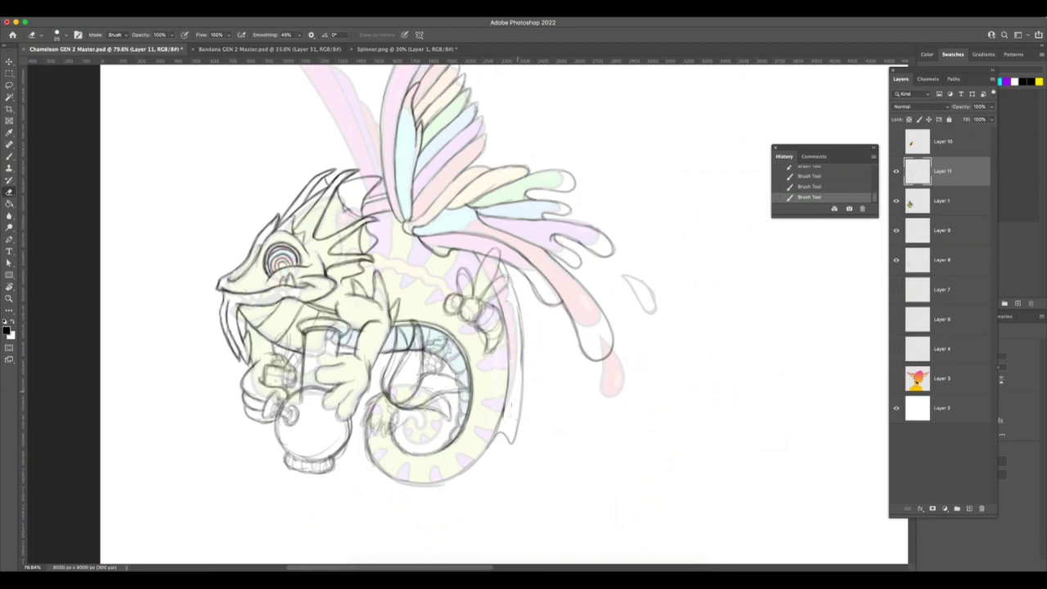
drag(515, 387, 515, 421)
click(9, 155)
drag(511, 283, 509, 442)
drag(506, 399, 491, 442)
Step: Trace the tail's outer contour from the wing's lower tip around to the underside of the curl
key(super+Tab)
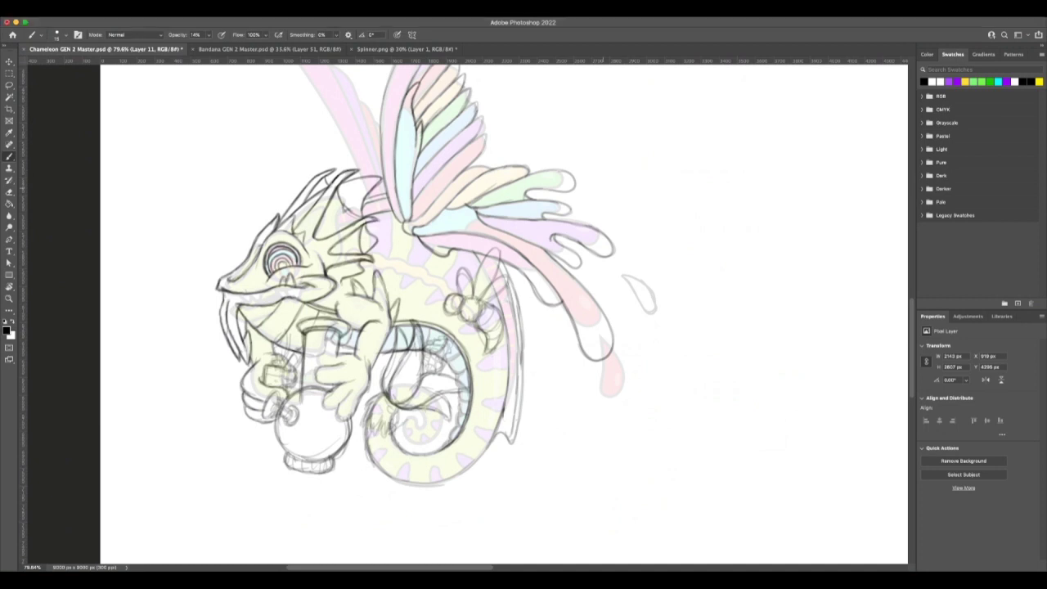
click(500, 244)
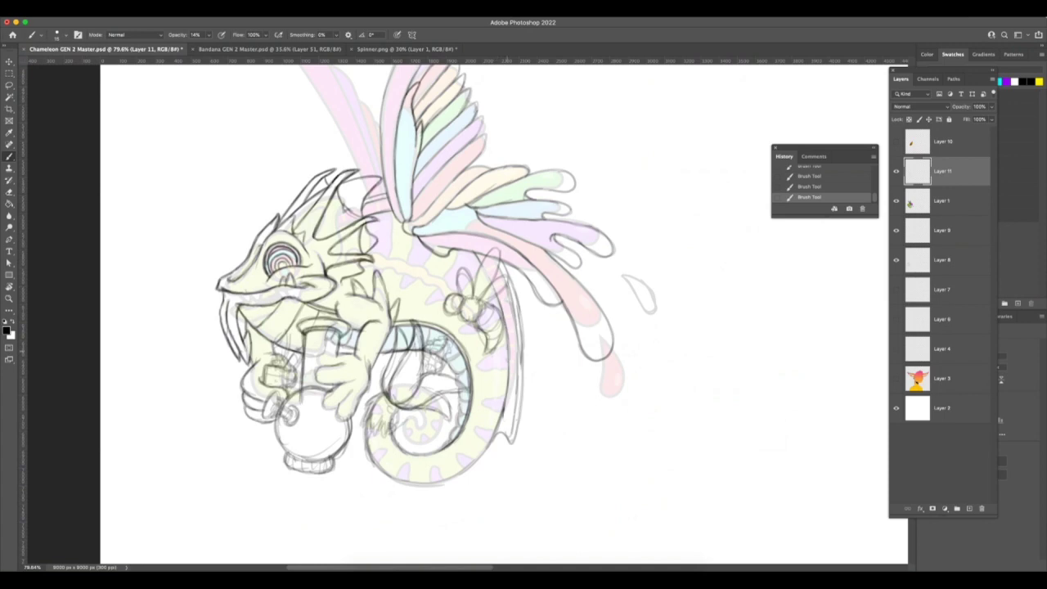
mouse_move(508, 371)
mouse_down()
mouse_move(495, 438)
mouse_move(436, 483)
mouse_up()
Step: Sketch the start of the tail's inner curl and its outer edge around the small foot beside the glass ball
key(z)
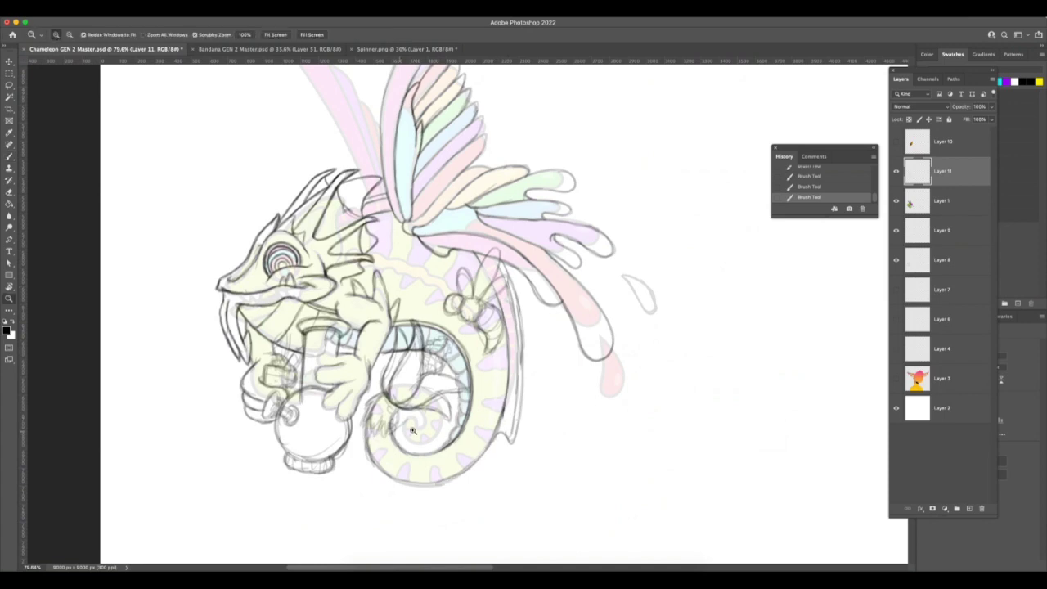
alt+click(368, 437)
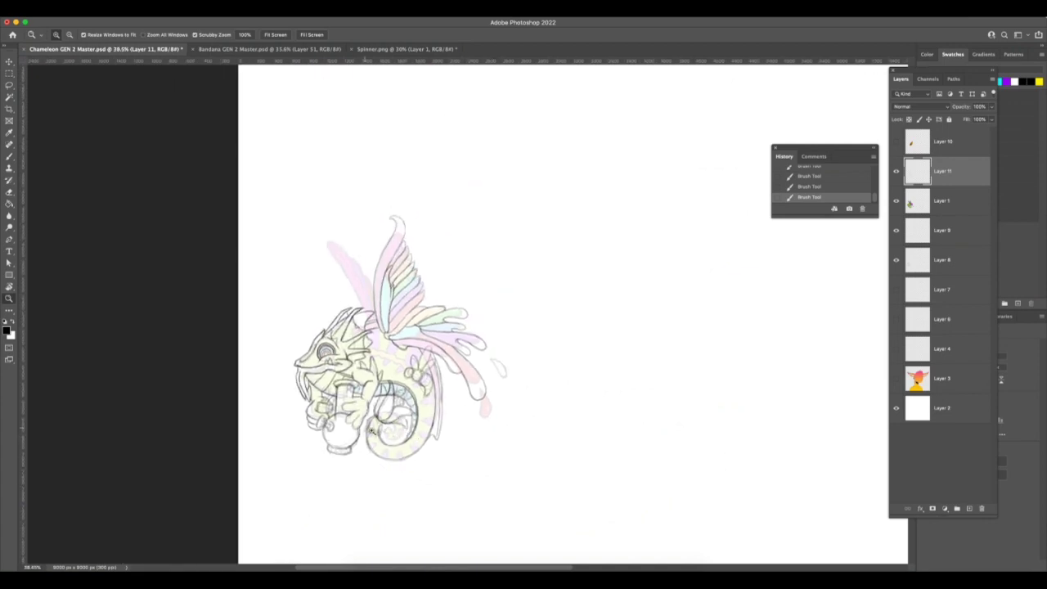
drag(371, 431, 472, 432)
key(b)
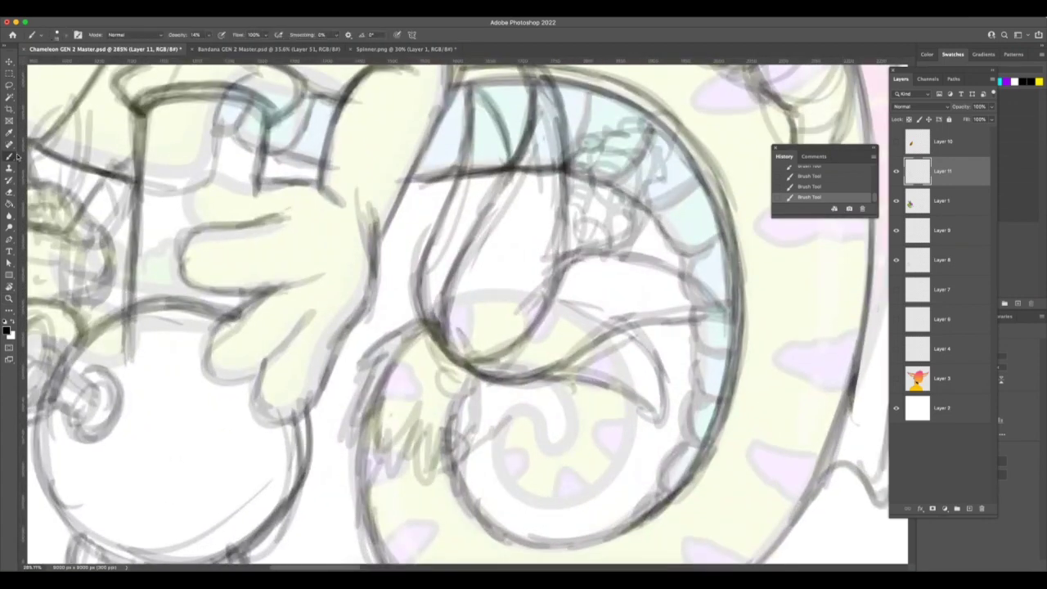
mouse_move(357, 372)
mouse_down()
mouse_move(389, 350)
mouse_move(354, 397)
mouse_up()
mouse_move(389, 350)
mouse_down()
mouse_move(350, 414)
mouse_move(348, 433)
mouse_move(385, 401)
mouse_move(384, 385)
mouse_move(368, 469)
mouse_move(425, 413)
mouse_move(386, 463)
mouse_move(450, 438)
mouse_move(442, 473)
mouse_move(474, 424)
mouse_move(466, 452)
mouse_up()
mouse_move(489, 373)
mouse_down()
mouse_move(474, 447)
mouse_move(487, 386)
mouse_up()
Step: Check the line sketch of the whole chameleon without the coloured artwork by hiding Layer 1 and showing it again
key(z)
drag(480, 446, 403, 481)
mouse_move(617, 371)
mouse_down()
mouse_move(655, 380)
mouse_move(622, 351)
mouse_up()
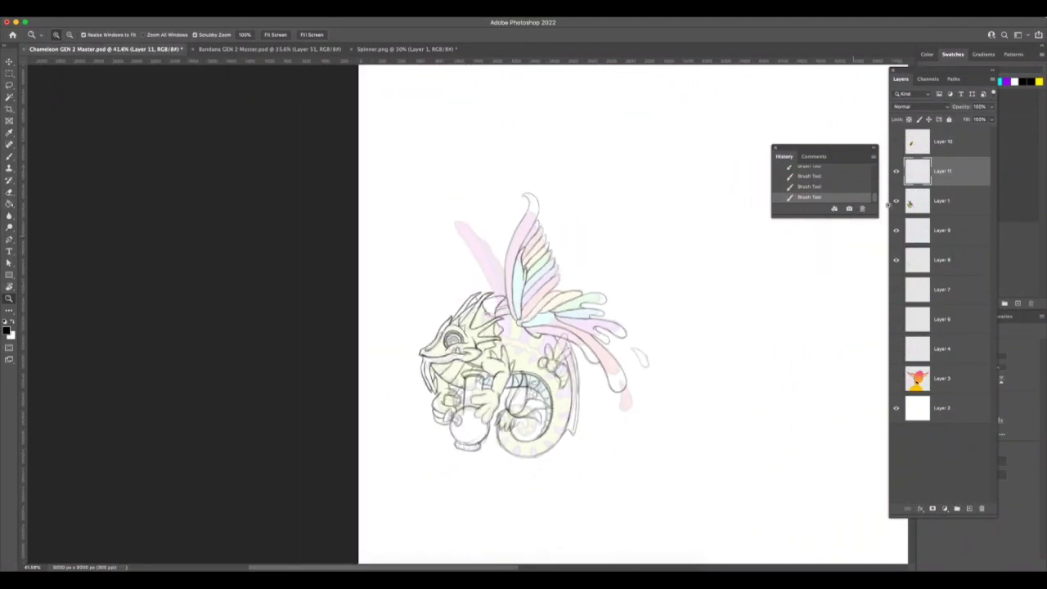
click(896, 202)
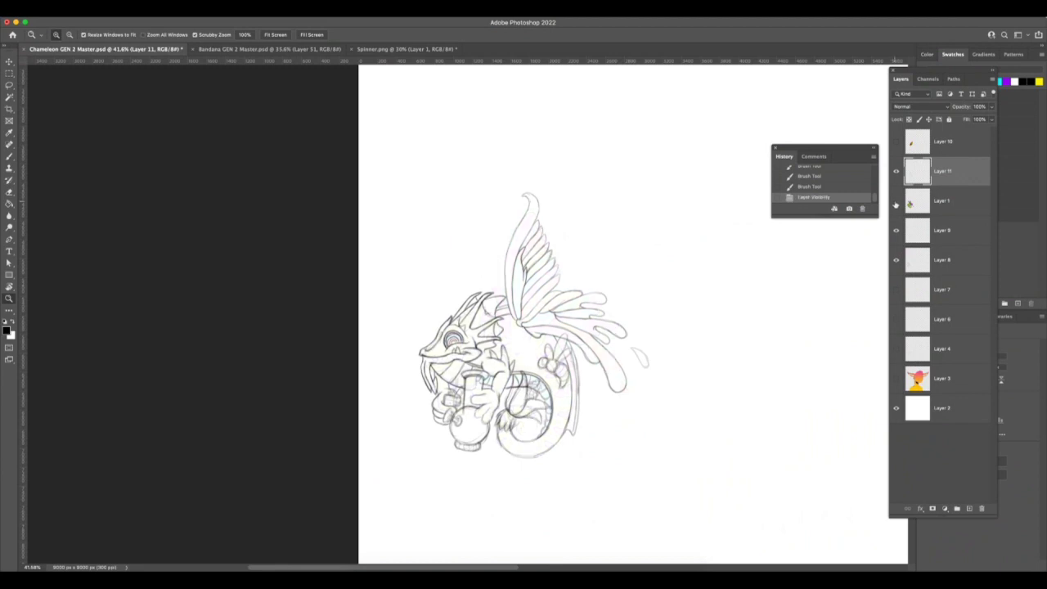
click(896, 202)
Step: Rotate the canvas and sketch the outer edge of the far wing's long pink feather, ending in a curled tip above the artwork
key(r)
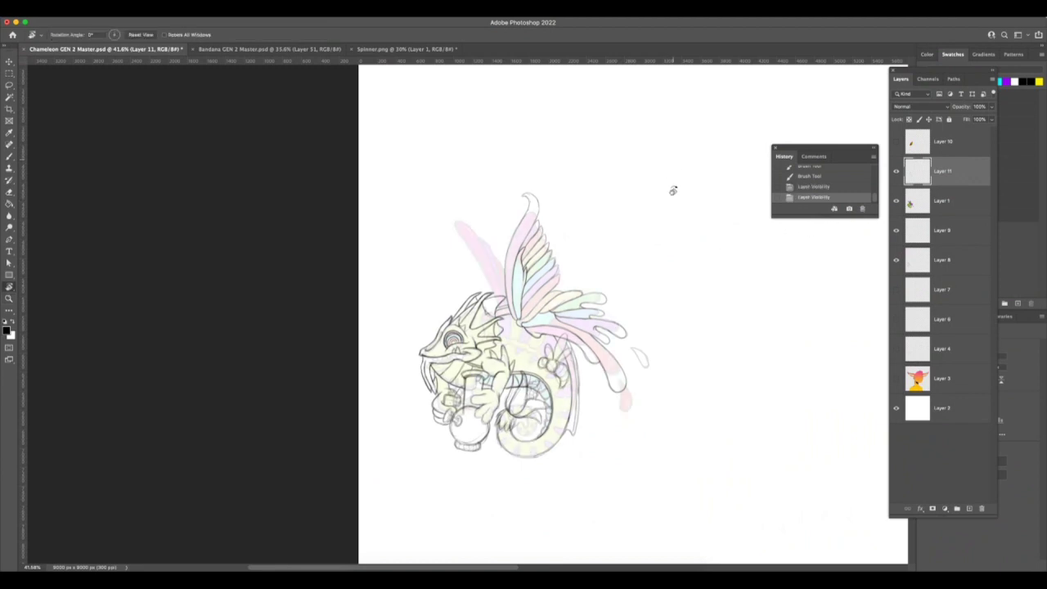
drag(673, 190, 653, 259)
key(z)
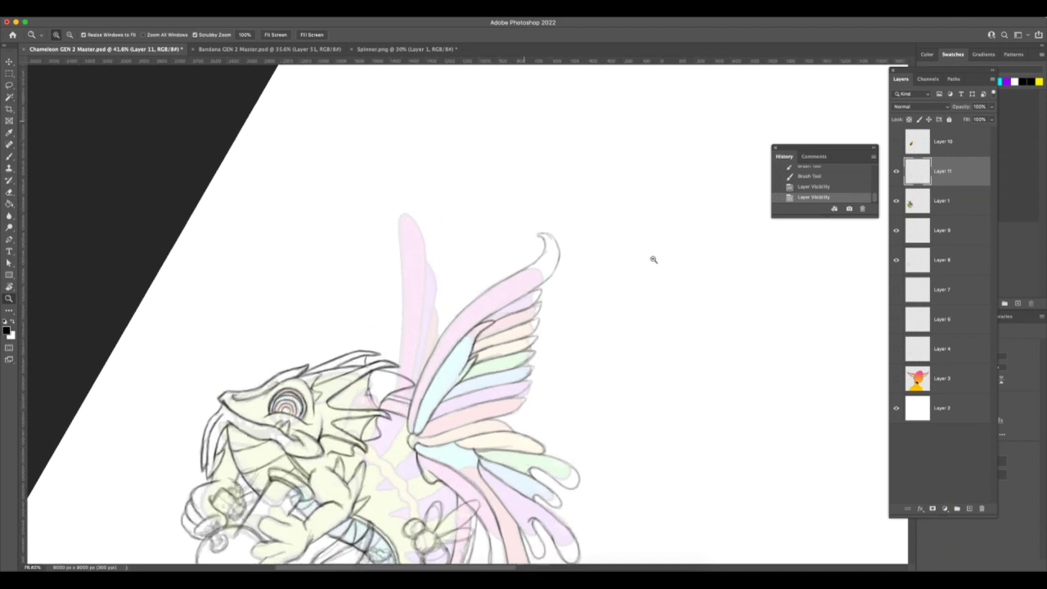
key(b)
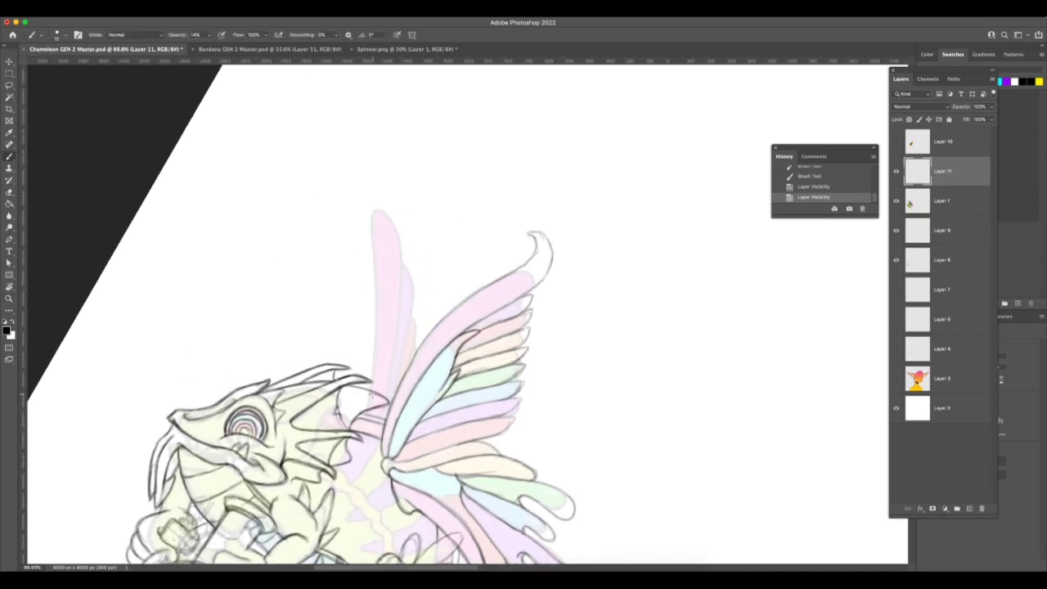
drag(375, 343, 372, 375)
mouse_move(374, 316)
mouse_down()
mouse_move(373, 381)
mouse_move(371, 263)
mouse_up()
key(super+z)
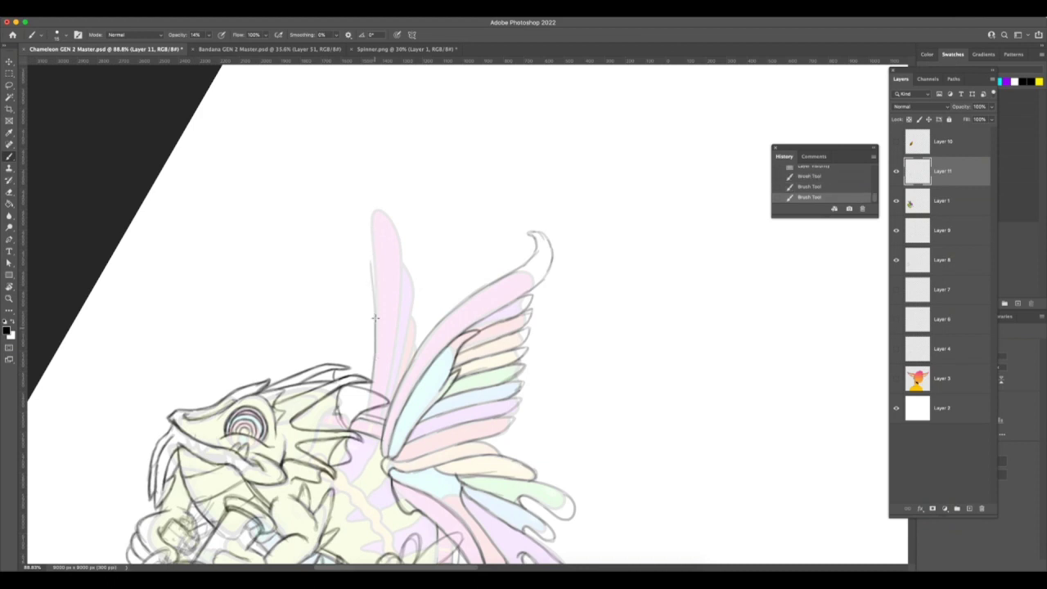
drag(375, 319, 375, 193)
drag(371, 231, 386, 191)
key(super+z)
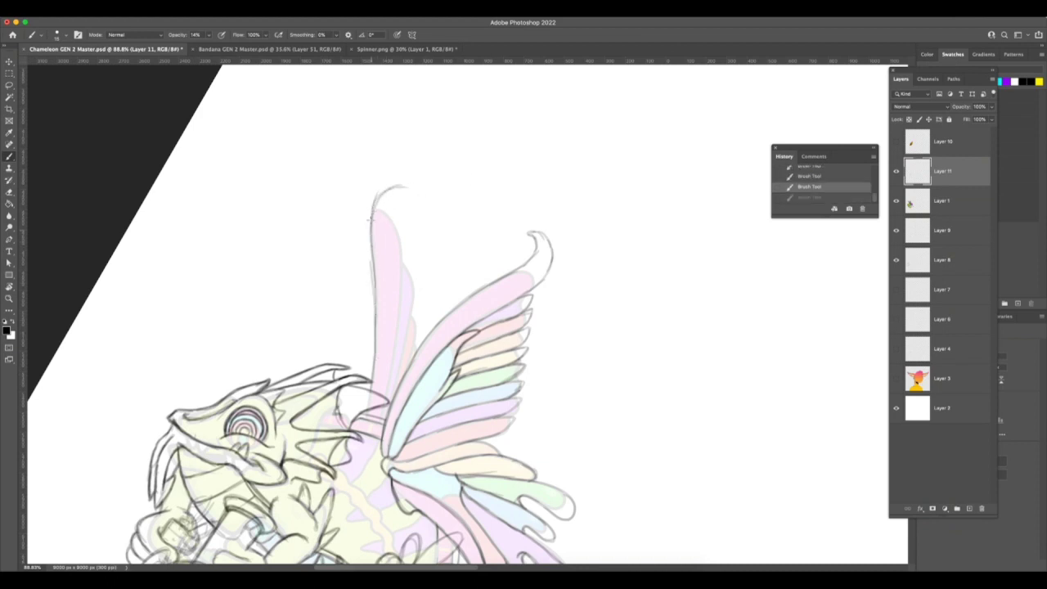
Step: Complete the far wing's curled tip and draw the long feather's inner edge down toward the wing base
mouse_move(375, 231)
mouse_down()
mouse_move(413, 184)
mouse_move(418, 192)
mouse_move(396, 198)
mouse_move(397, 246)
mouse_up()
drag(395, 201, 400, 298)
drag(398, 255, 388, 383)
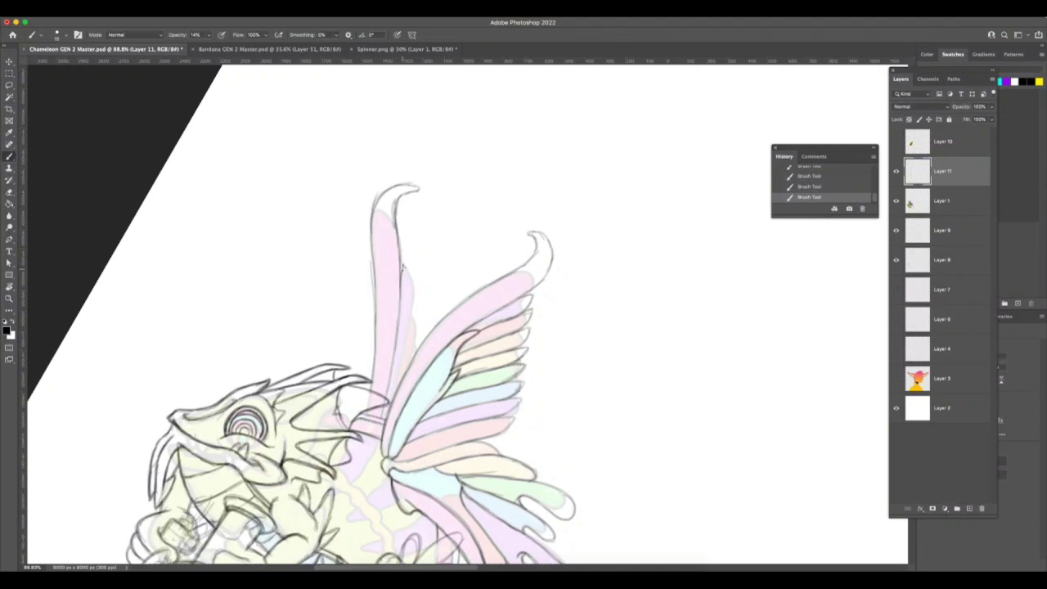
Step: Sketch the two shorter feathers between the far wing's long feather and the near wing, and strengthen the long feather's edges
mouse_move(412, 305)
mouse_down()
mouse_move(391, 400)
mouse_move(414, 294)
mouse_move(408, 357)
mouse_up()
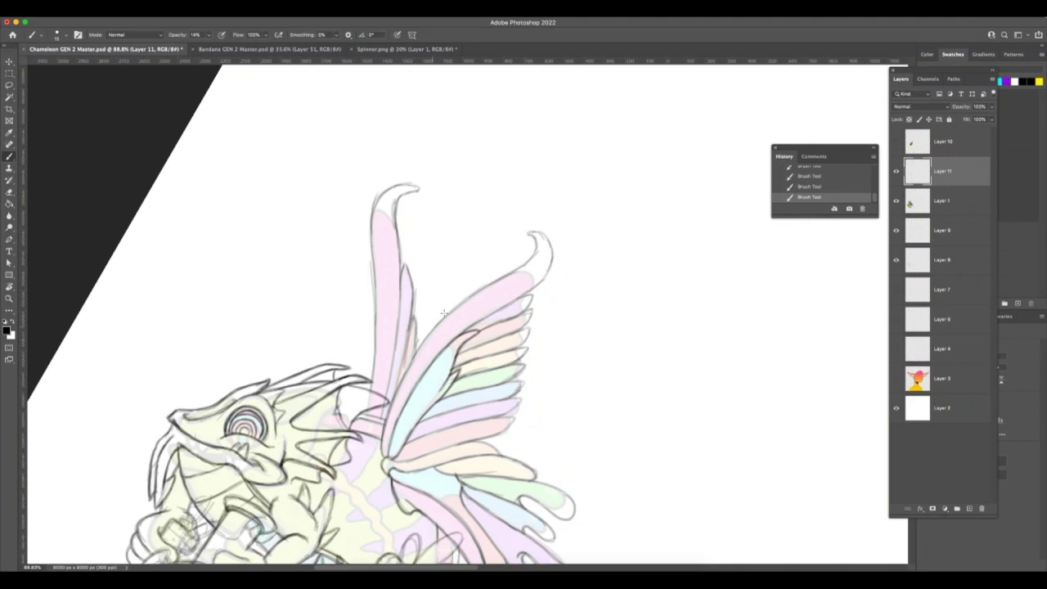
key(super+z)
drag(413, 361, 390, 400)
drag(402, 287, 398, 331)
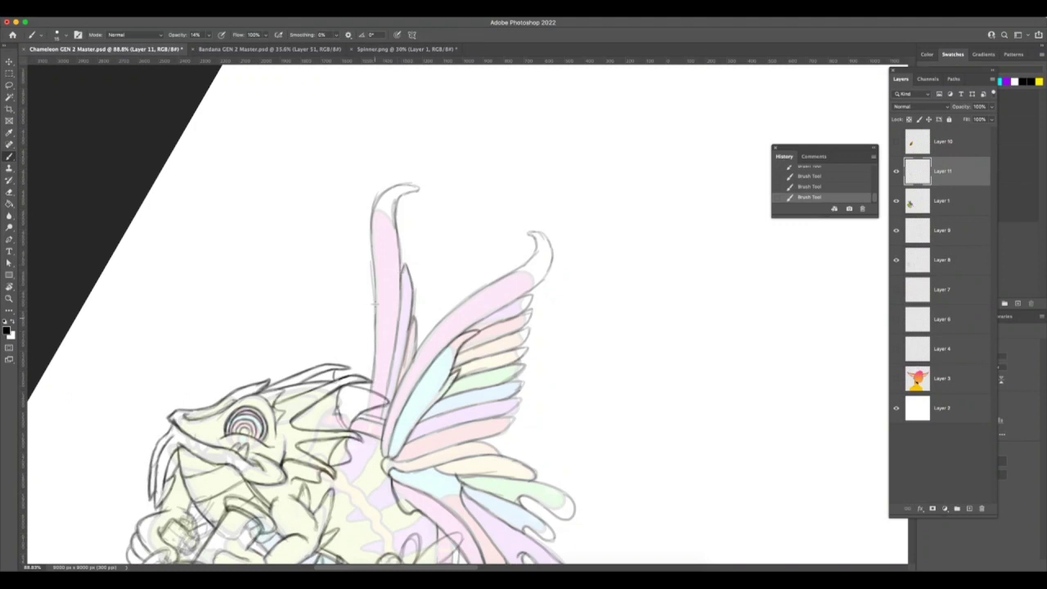
drag(376, 360, 378, 311)
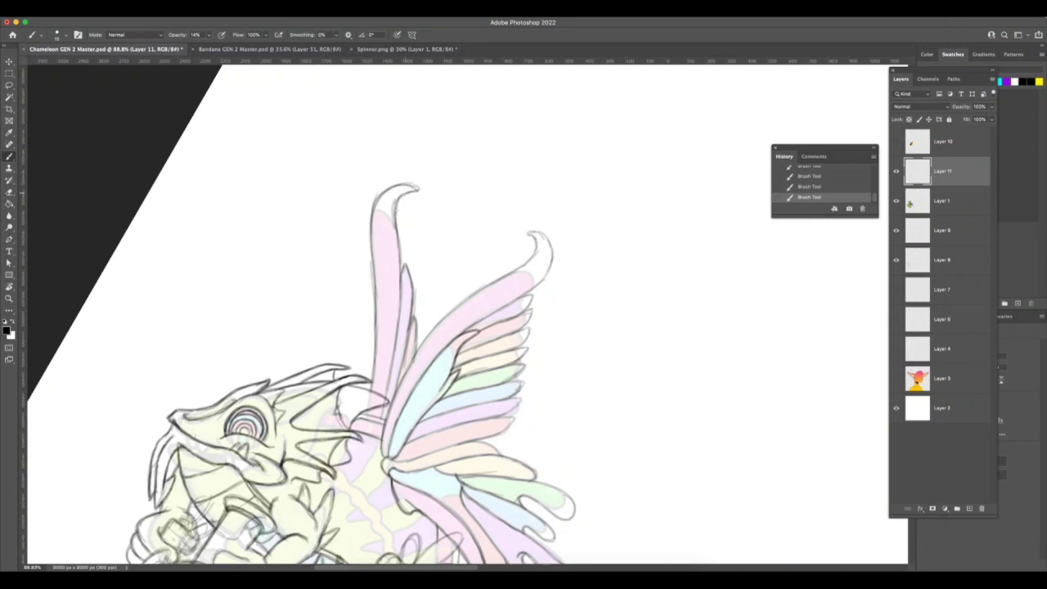
drag(396, 250, 402, 329)
Step: Reset the canvas rotation to 0° and review the whole chameleon with both wings
drag(523, 378, 563, 259)
key(r)
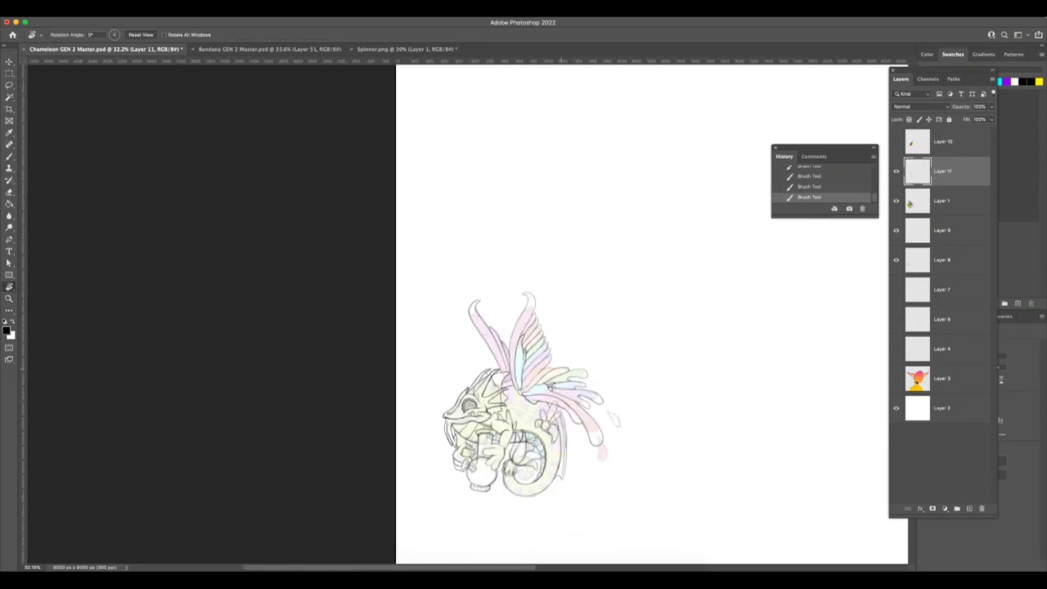
key(z)
drag(542, 420, 555, 421)
key(super+Tab)
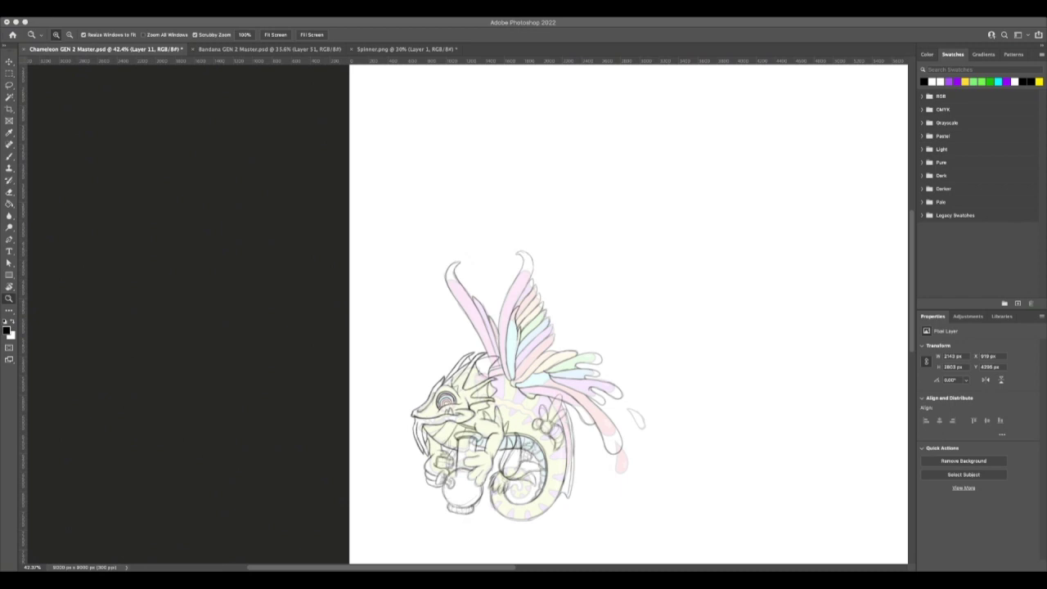
Step: Open the POAP Gen2 007 (E).png badge artwork as a separate document for reference
key(super+Tab)
click(659, 182)
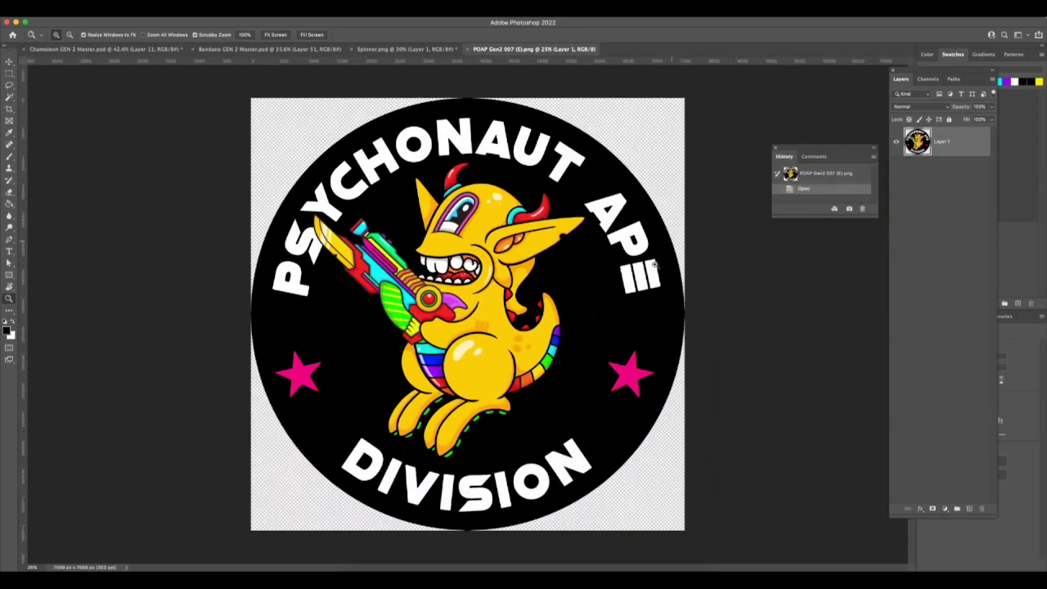
key(super+Tab)
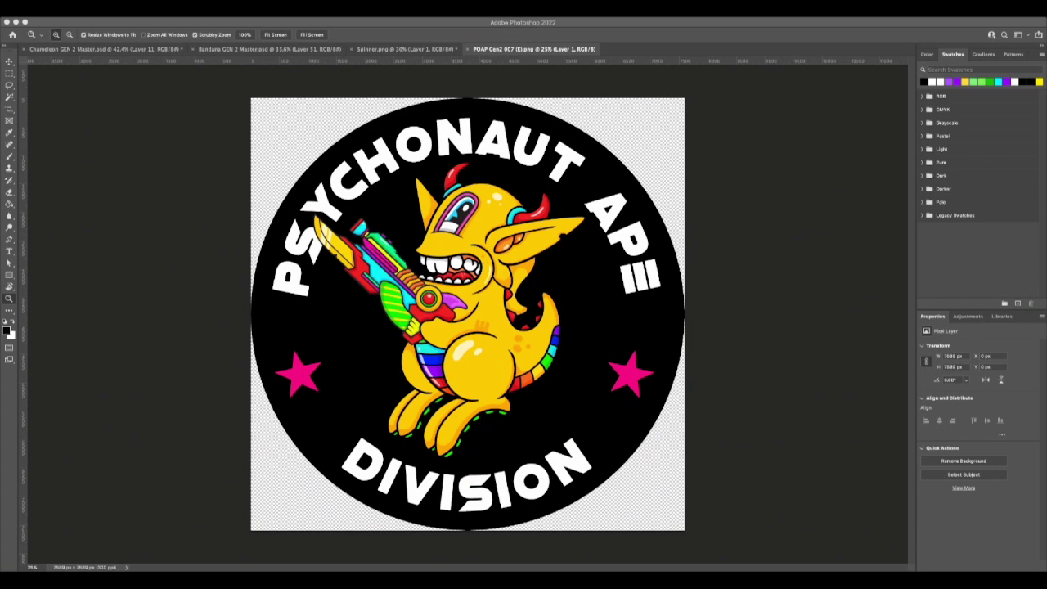
key(super+Tab)
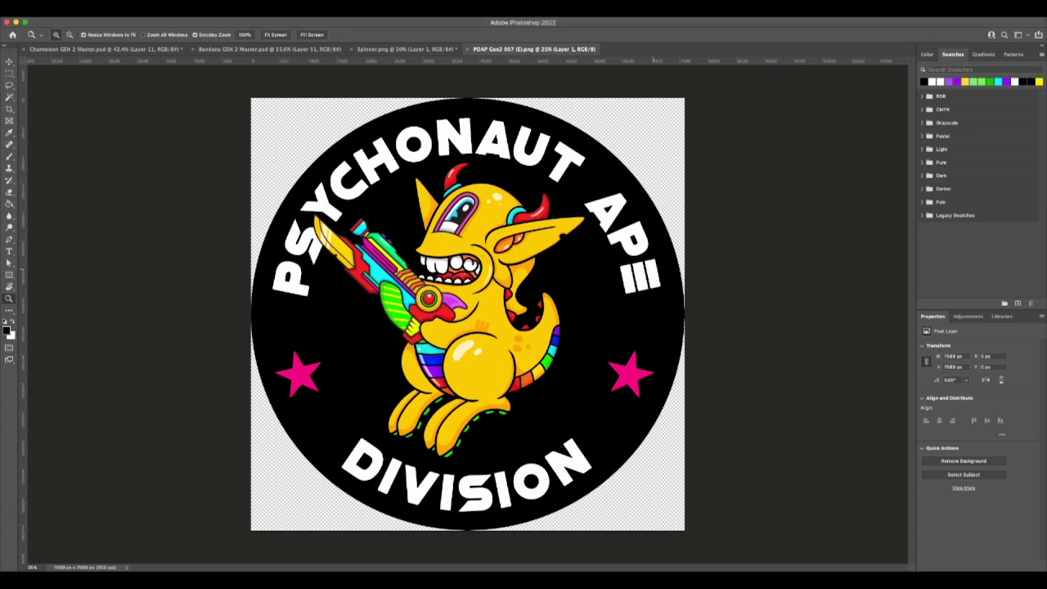
key(super+Tab)
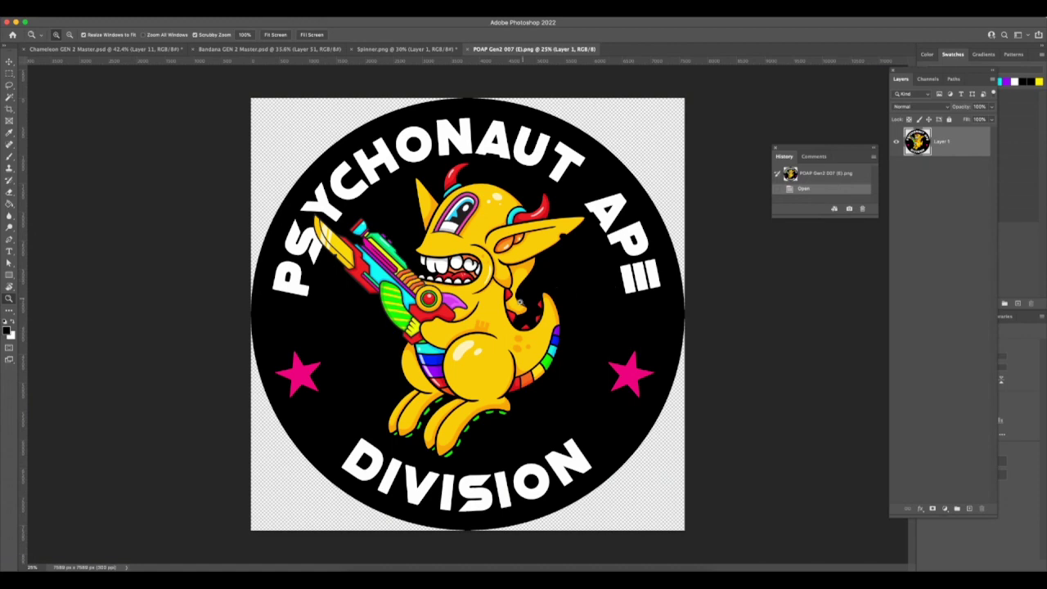
Step: Open Ray Gunned.png and examine the torn end of the yellow ray-gun character's body up close
key(super+Tab)
key(super+Tab)
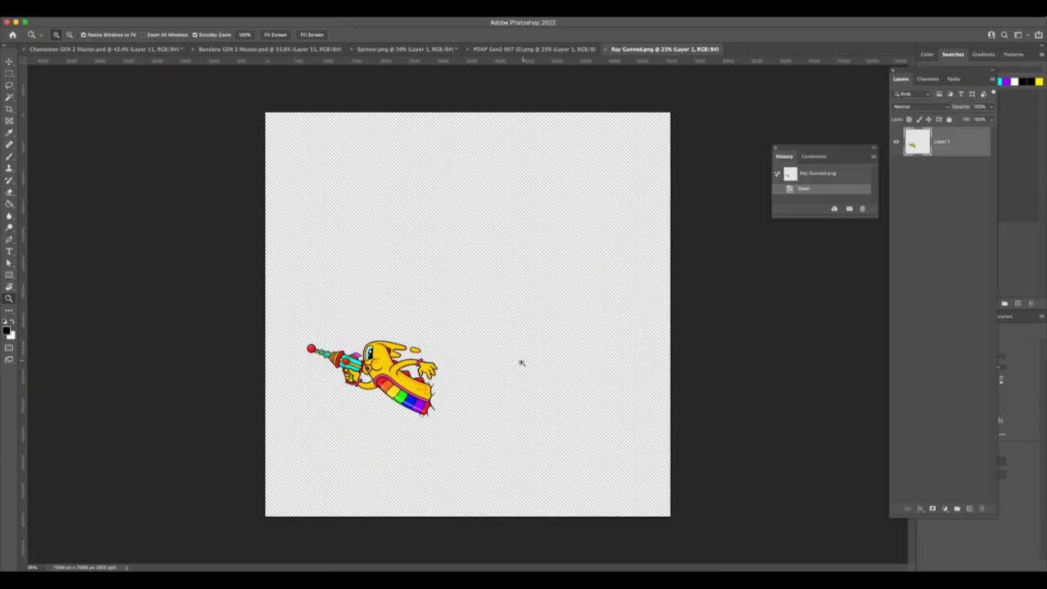
drag(431, 393, 463, 397)
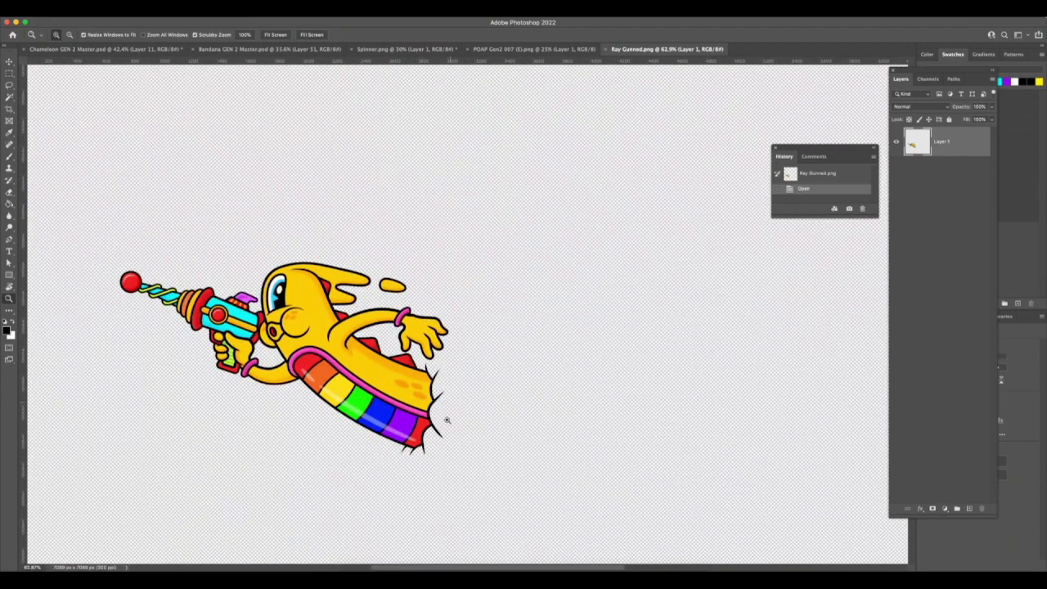
drag(440, 411, 456, 352)
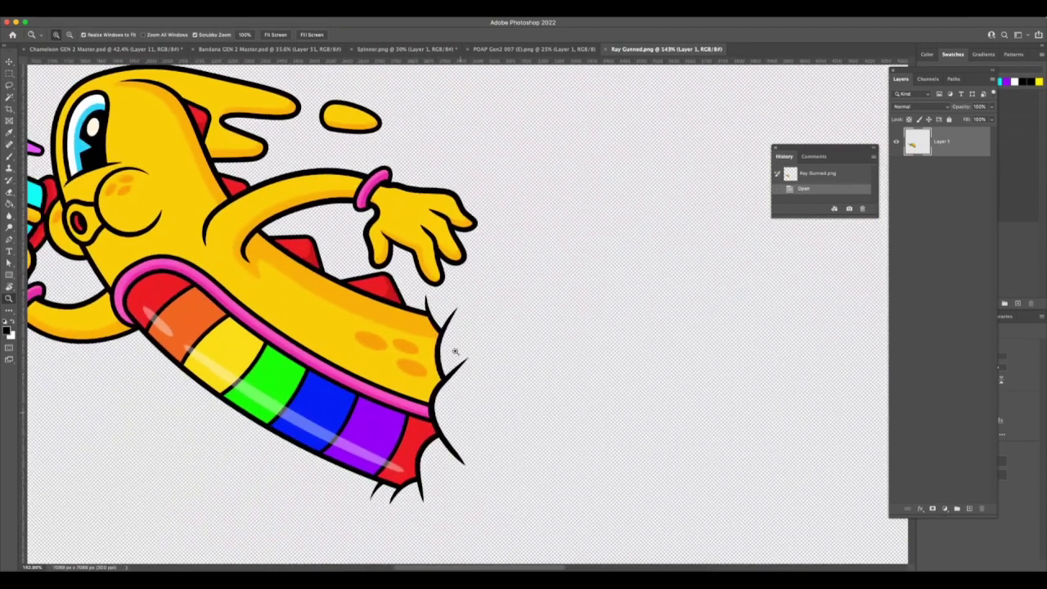
drag(461, 448, 384, 441)
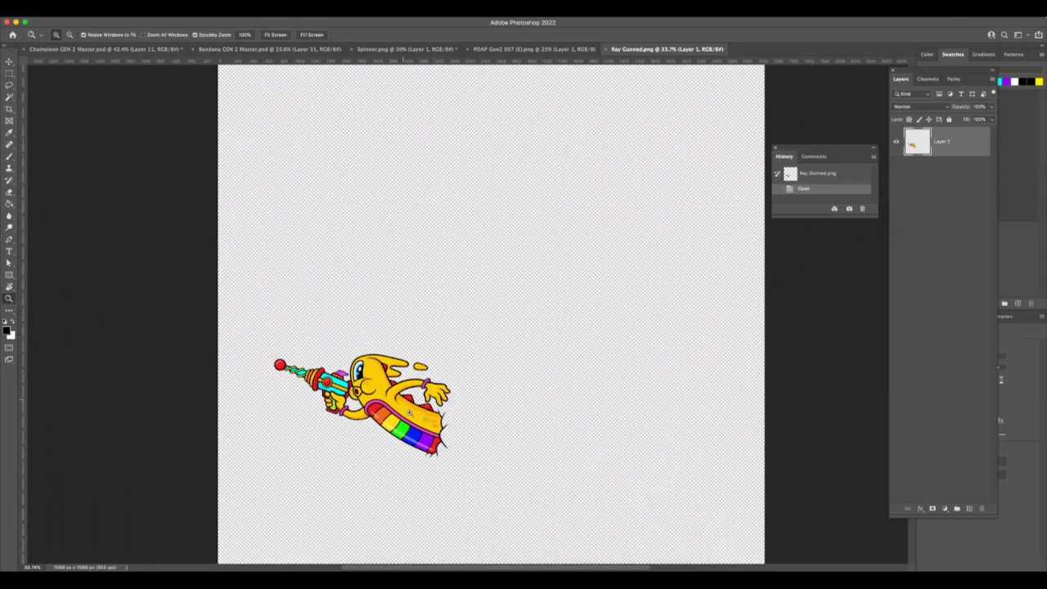
Step: Compare the Ray Gunned character with the Psychonaut Ape Division badge, finishing on the whole badge
key(super+Tab)
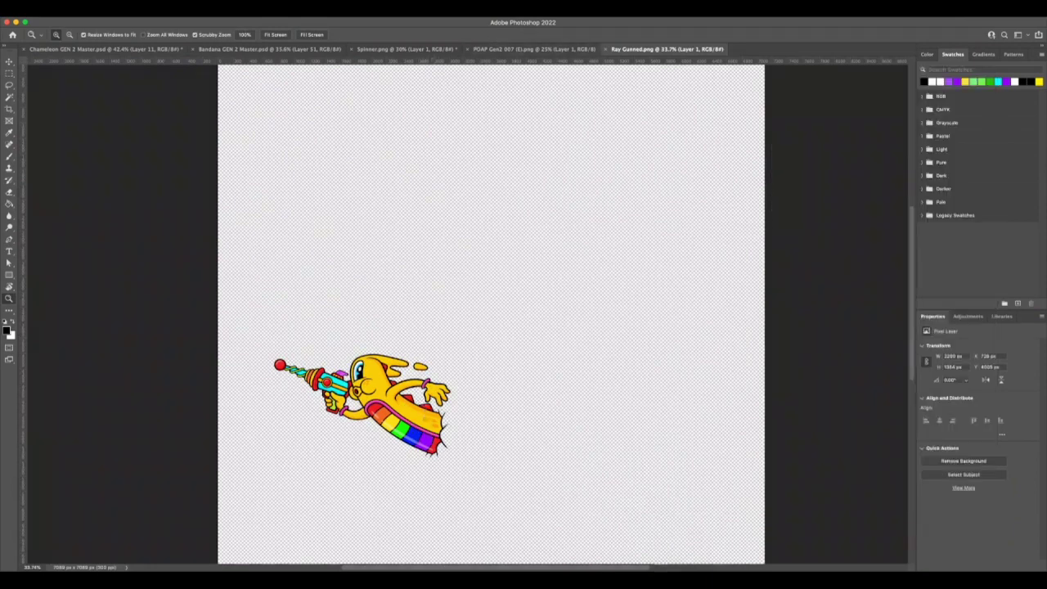
click(554, 49)
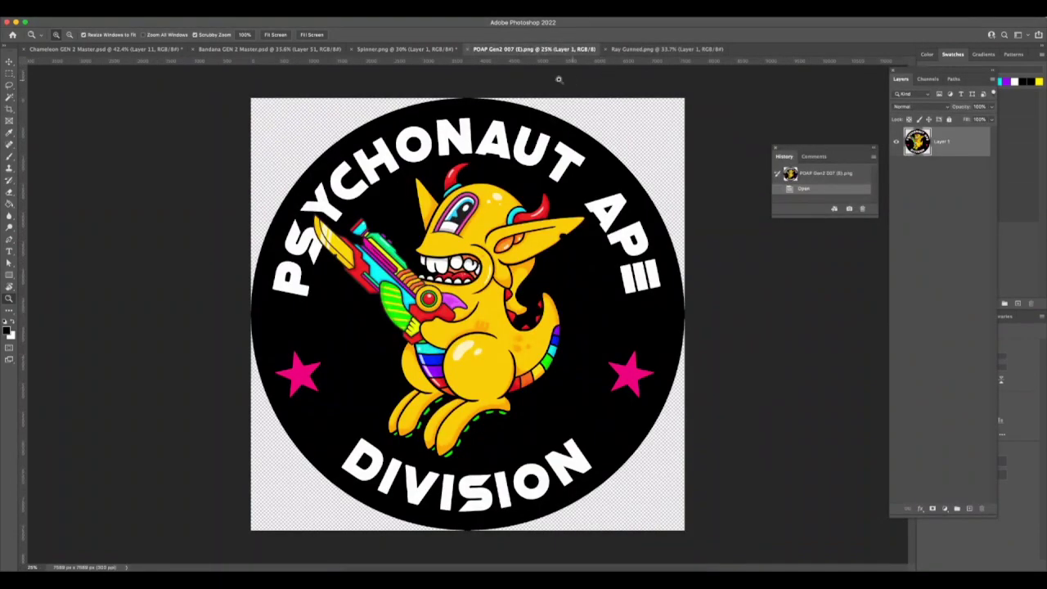
click(659, 49)
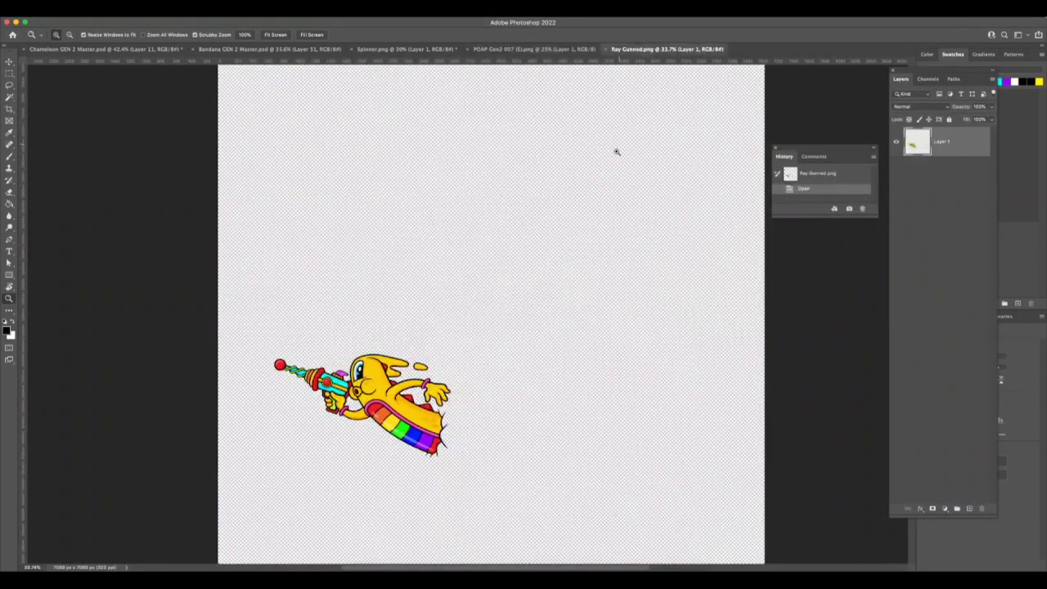
click(534, 49)
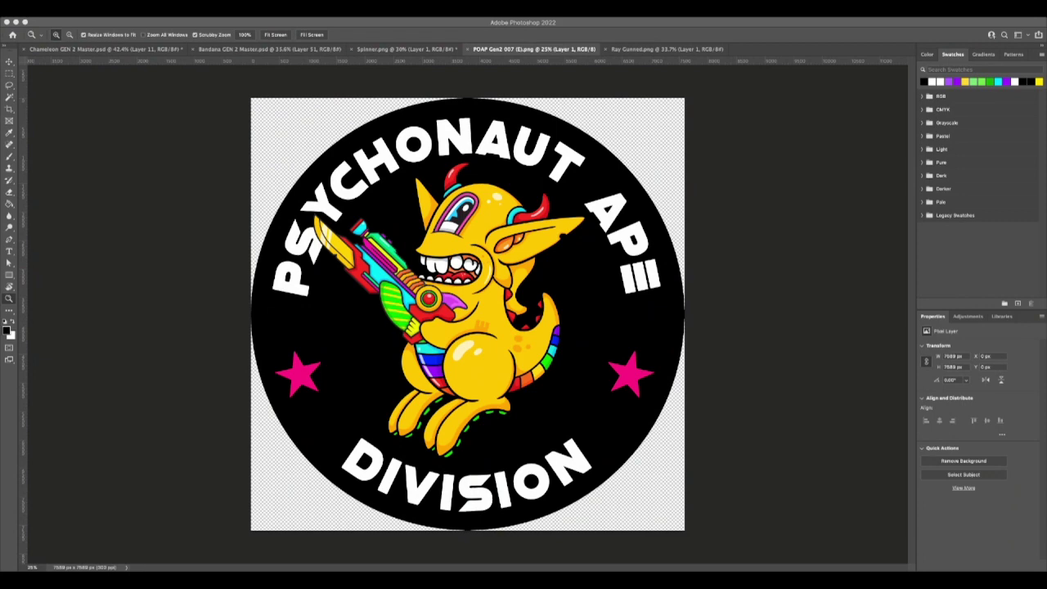
key(super+Tab)
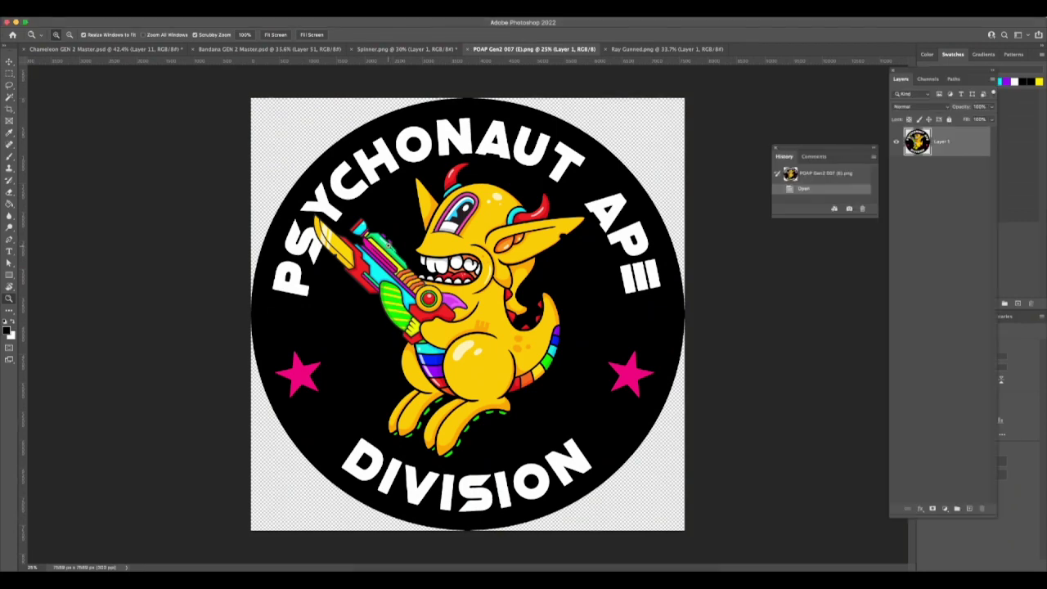
drag(389, 246, 660, 246)
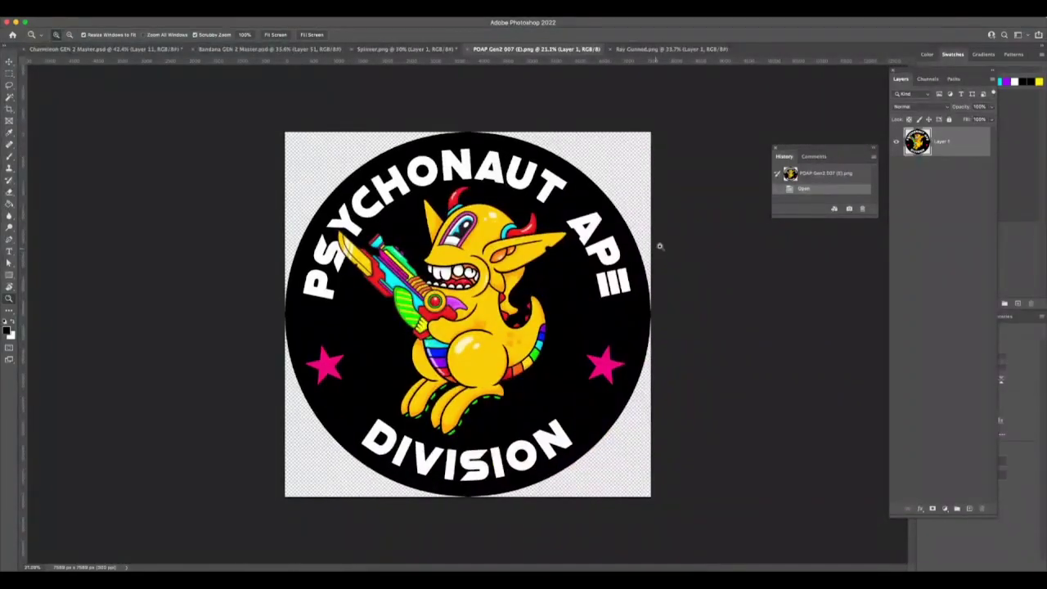
key(F7)
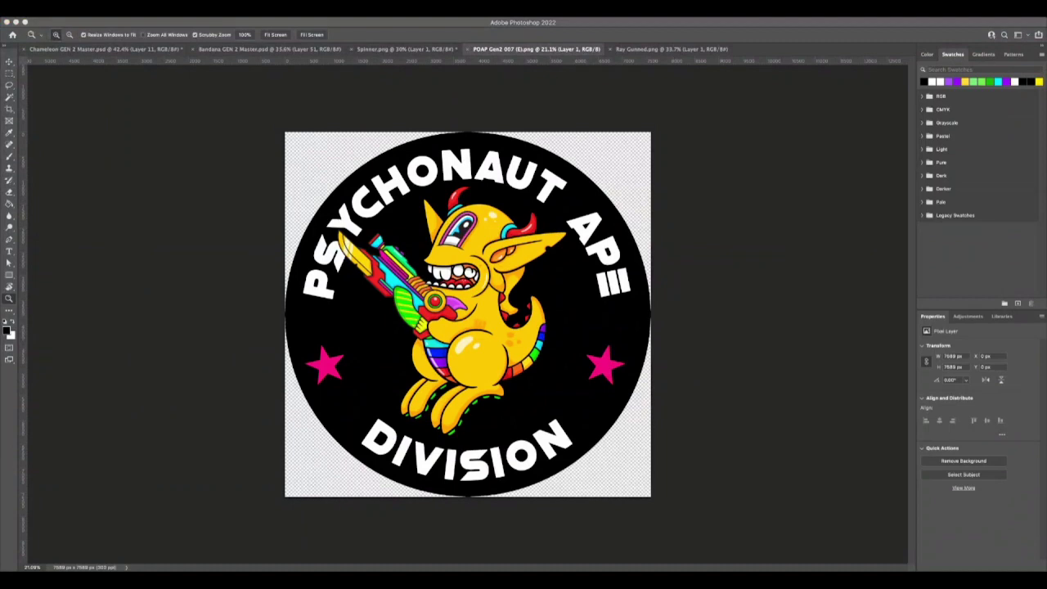
key(F7)
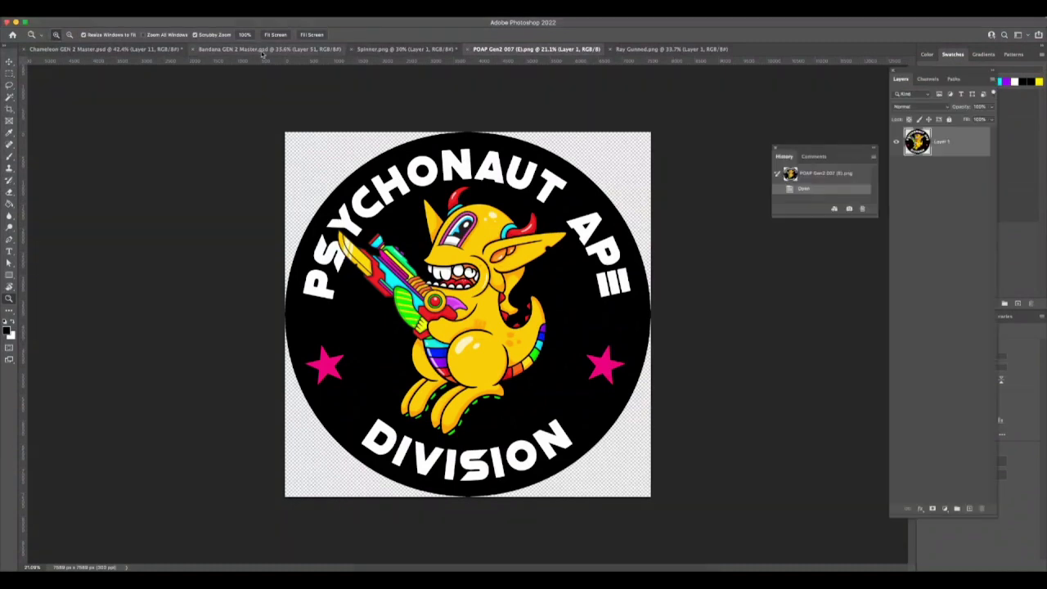
Step: Return to Chameleon GEN 2 Master.psd and hide the coloured artwork on Layer 1, leaving only the sketch lines
click(163, 48)
scroll(391, 373, left, 5)
scroll(391, 373, down, 2)
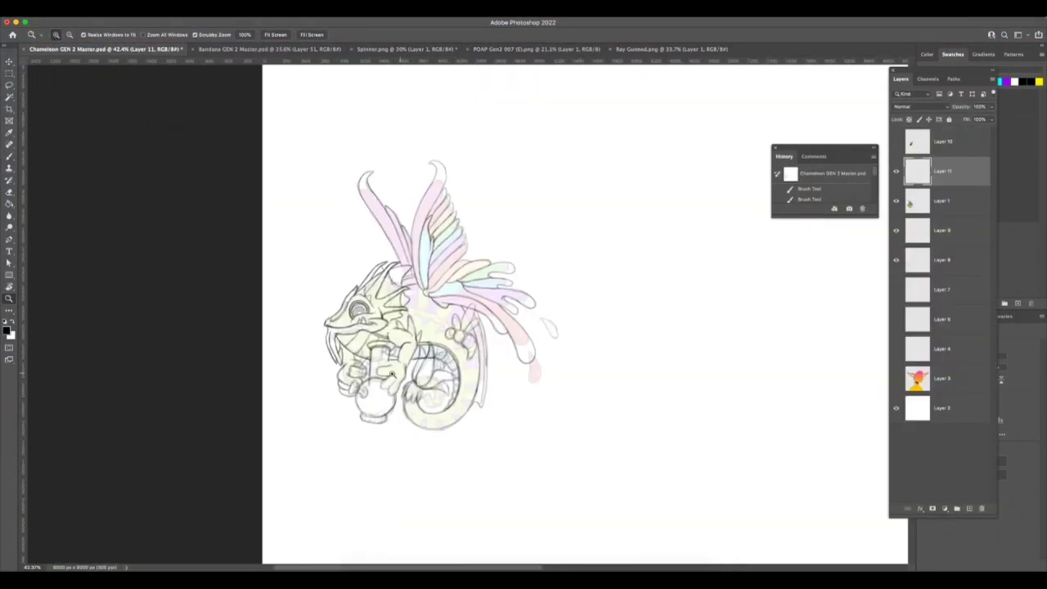
scroll(392, 373, up, 5)
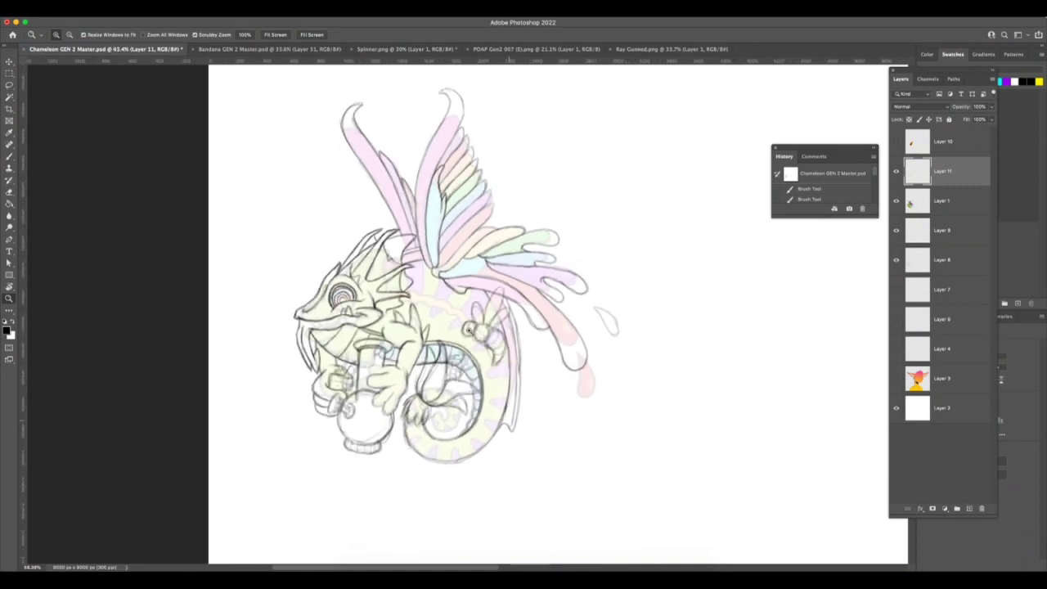
scroll(669, 297, down, 3)
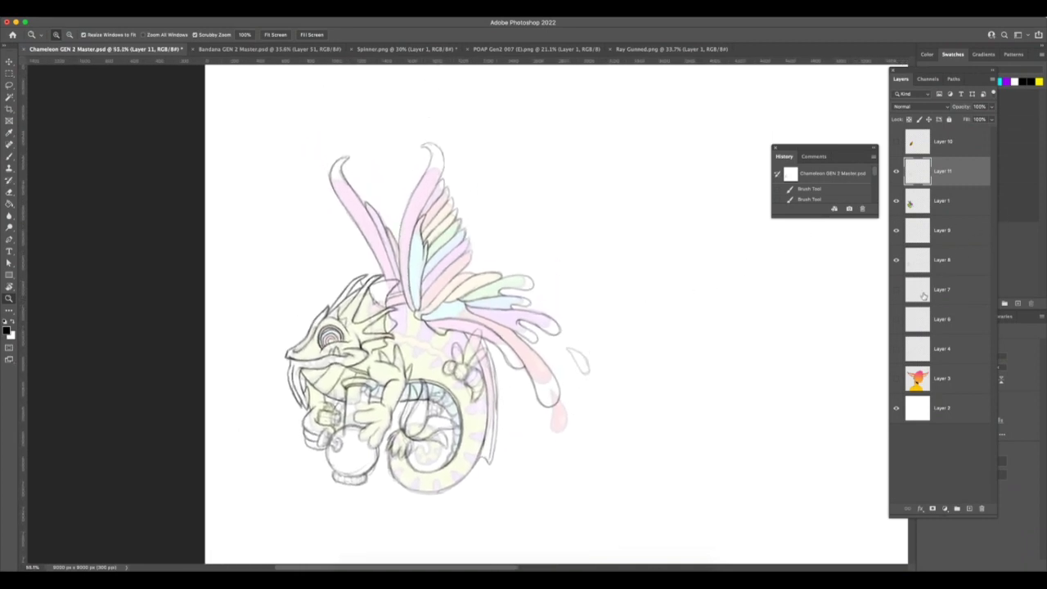
click(897, 201)
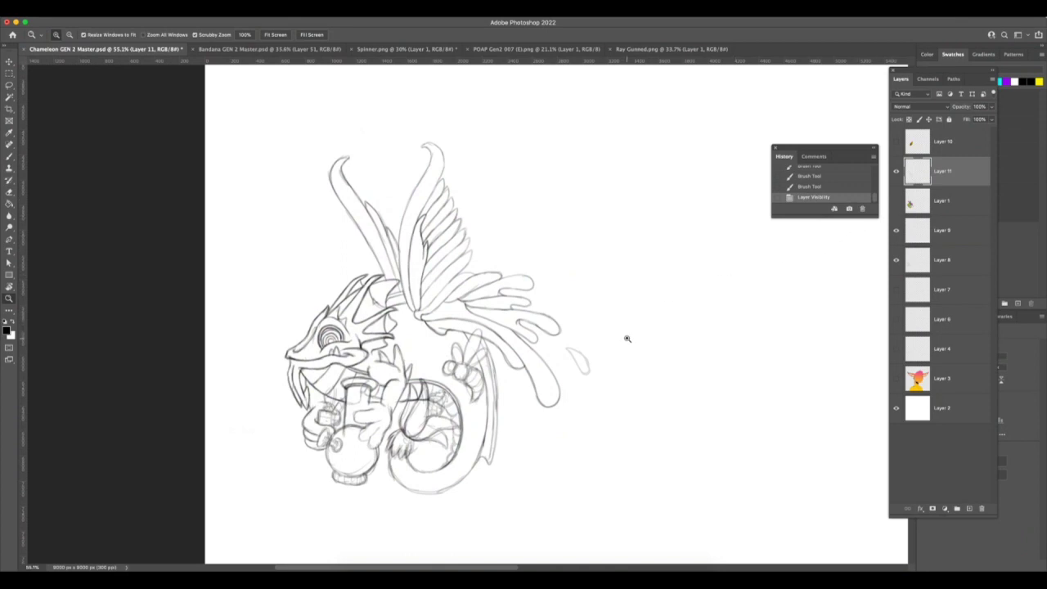
Step: Place Bong Fairy.png into the chameleon document and shrink it to roughly the size of the sketched bong
key(super+Tab)
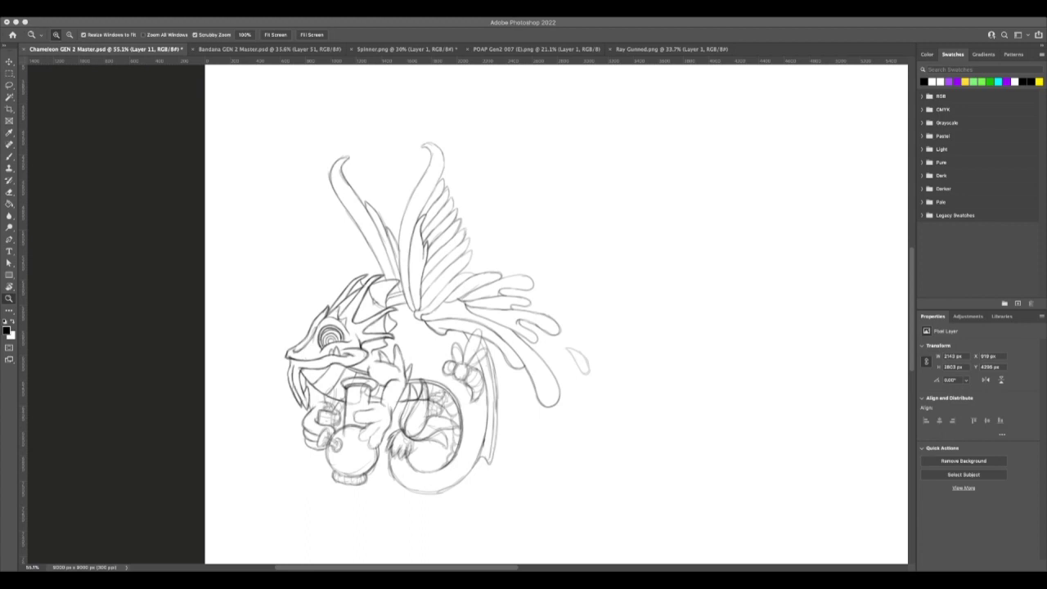
click(589, 367)
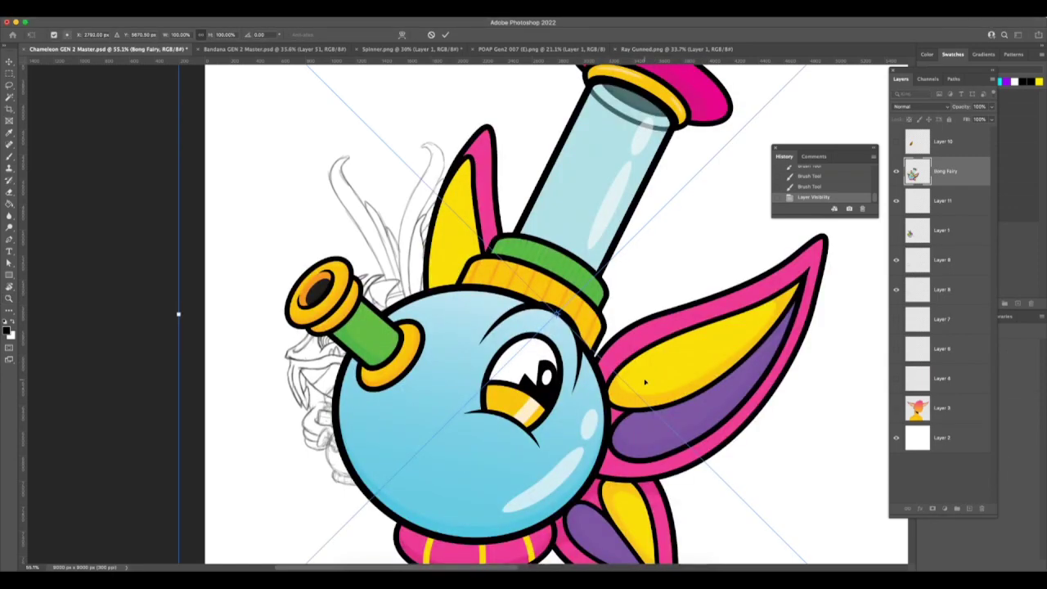
key(super+minus)
key(super+minus)
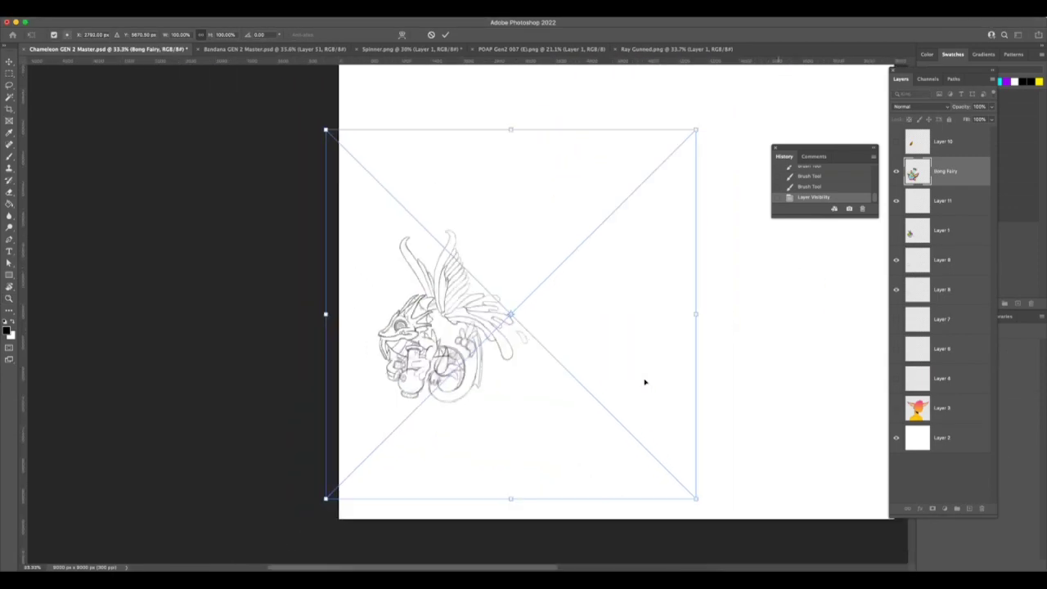
key(super+minus)
drag(679, 145, 482, 447)
Step: Fit the Bong Fairy over the sketched bong at about 18% scale and −20° rotation, and commit the placement
drag(399, 451, 439, 387)
mouse_move(470, 327)
mouse_down()
mouse_move(454, 367)
mouse_move(440, 373)
mouse_move(430, 348)
mouse_up()
mouse_move(414, 402)
mouse_down()
mouse_move(425, 374)
mouse_move(454, 374)
mouse_move(448, 395)
mouse_up()
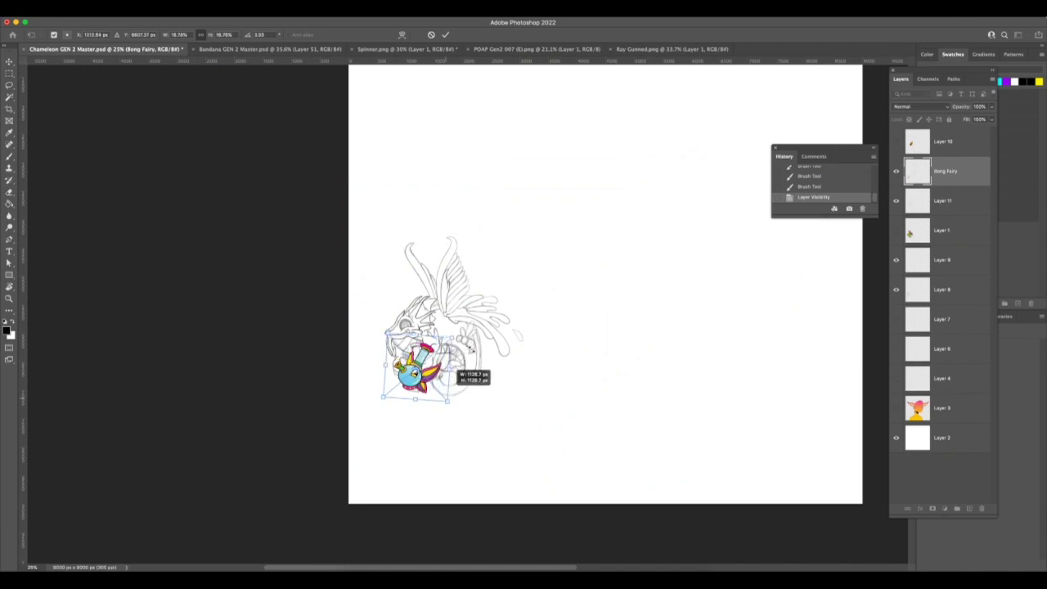
drag(467, 355, 437, 332)
drag(427, 367, 429, 365)
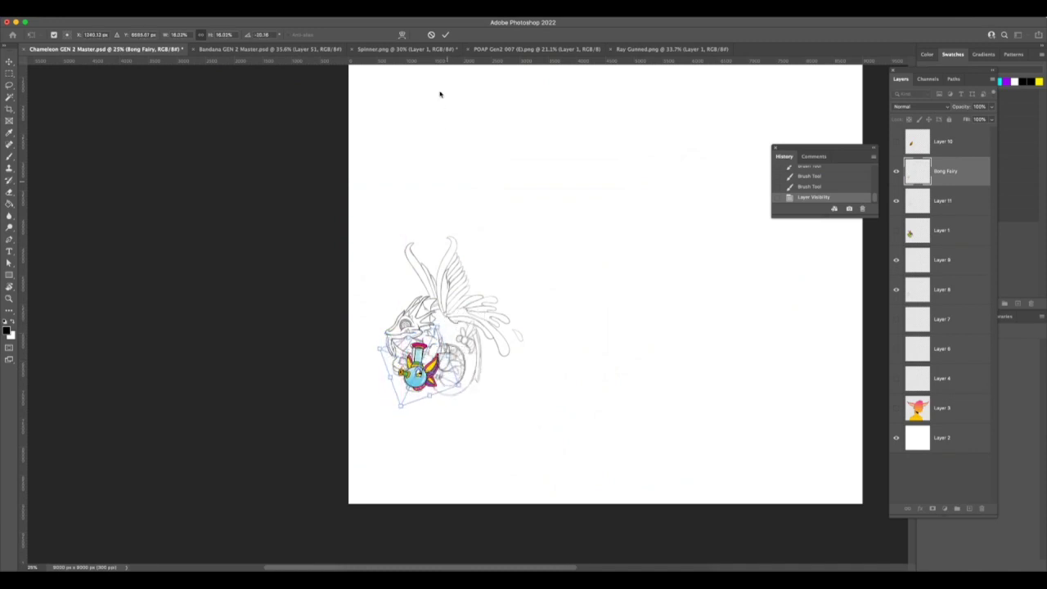
click(445, 34)
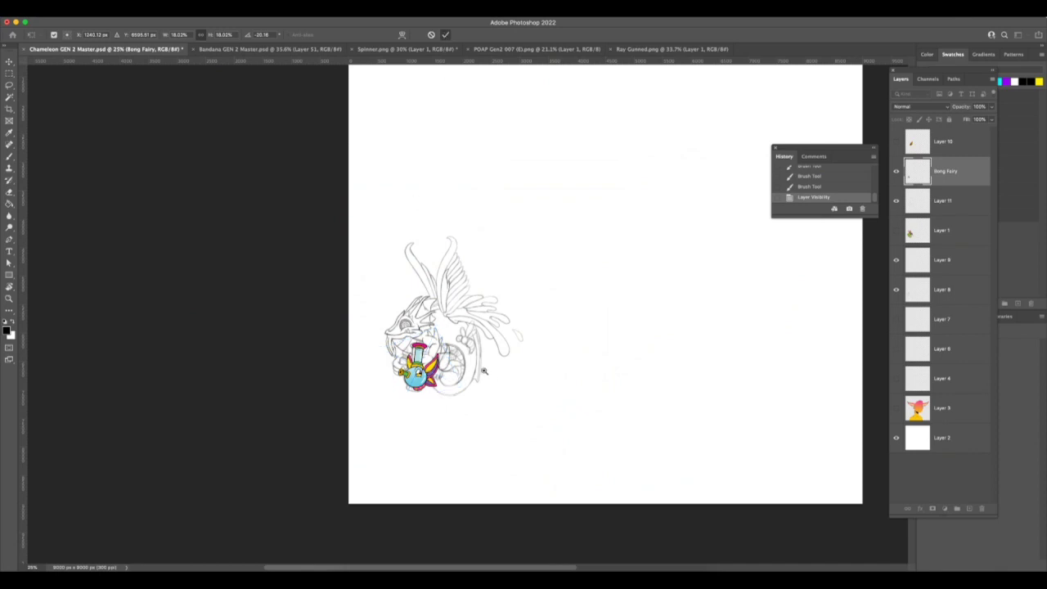
key(z)
drag(468, 365, 475, 362)
Step: Hide the Bong Fairy layer to uncover the sketched bong and hands
key(super+Tab)
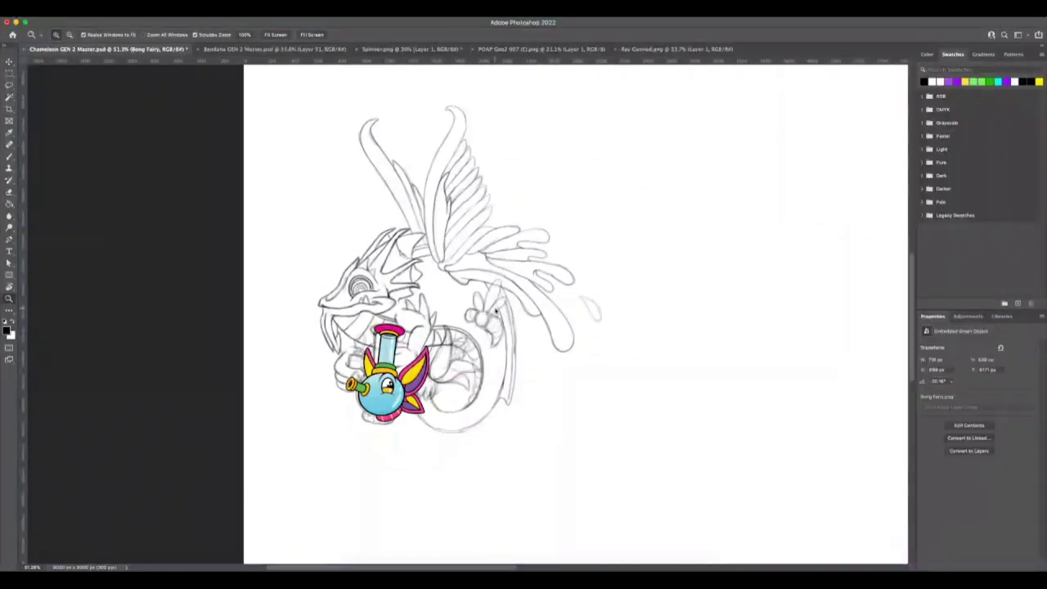
key(super+Tab)
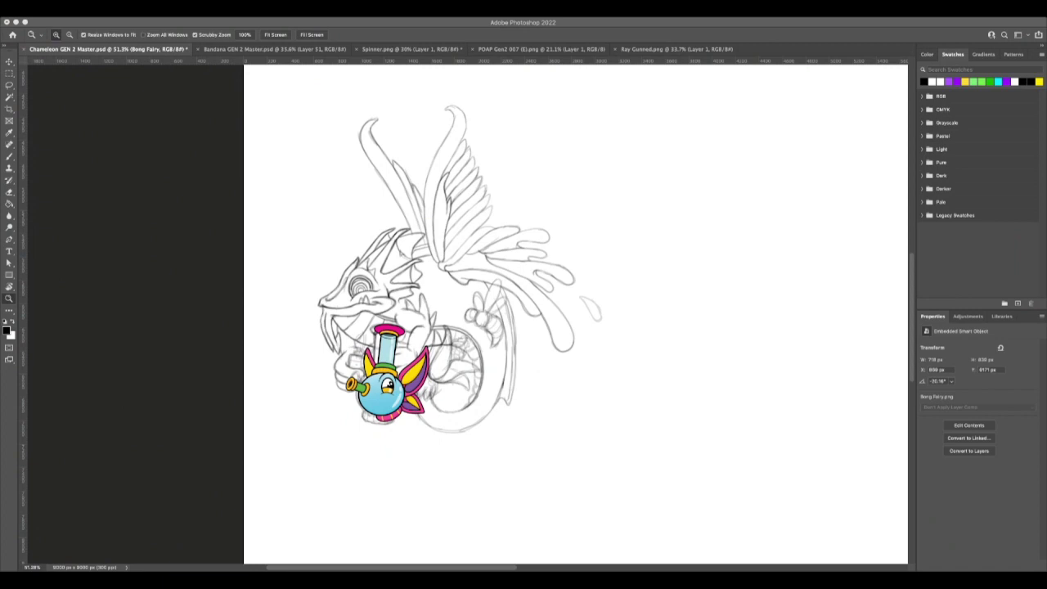
click(624, 263)
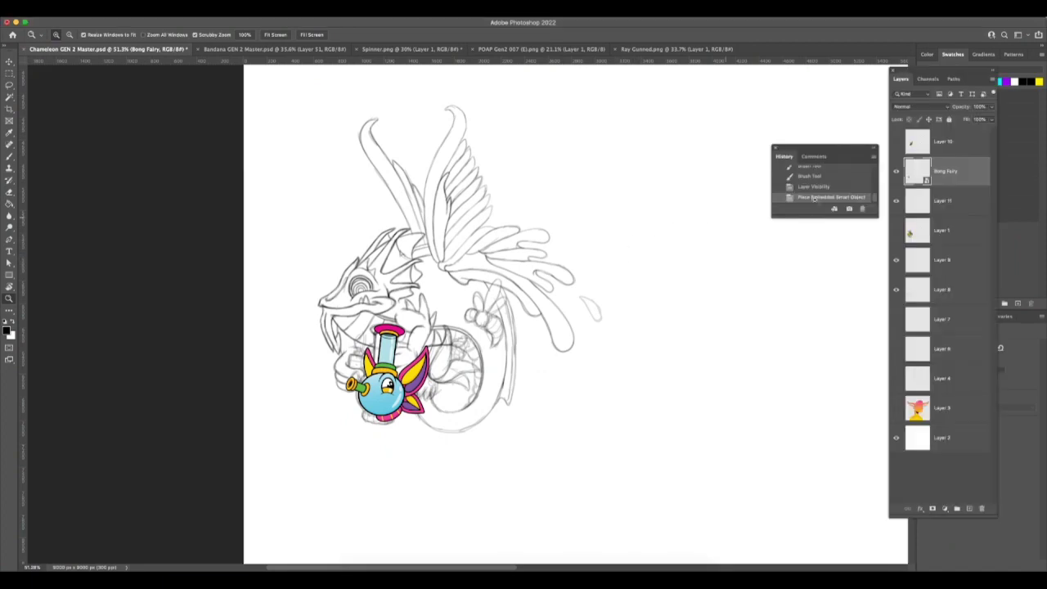
click(897, 171)
click(864, 208)
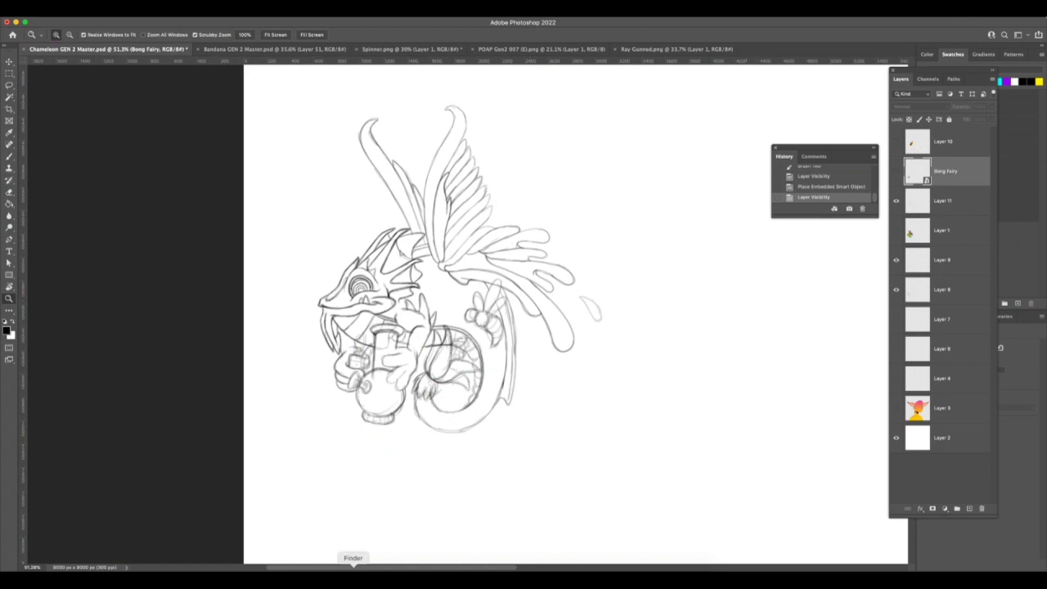
Step: Open SNES GEN 2 Master.psd from Finder as another reference document
click(352, 566)
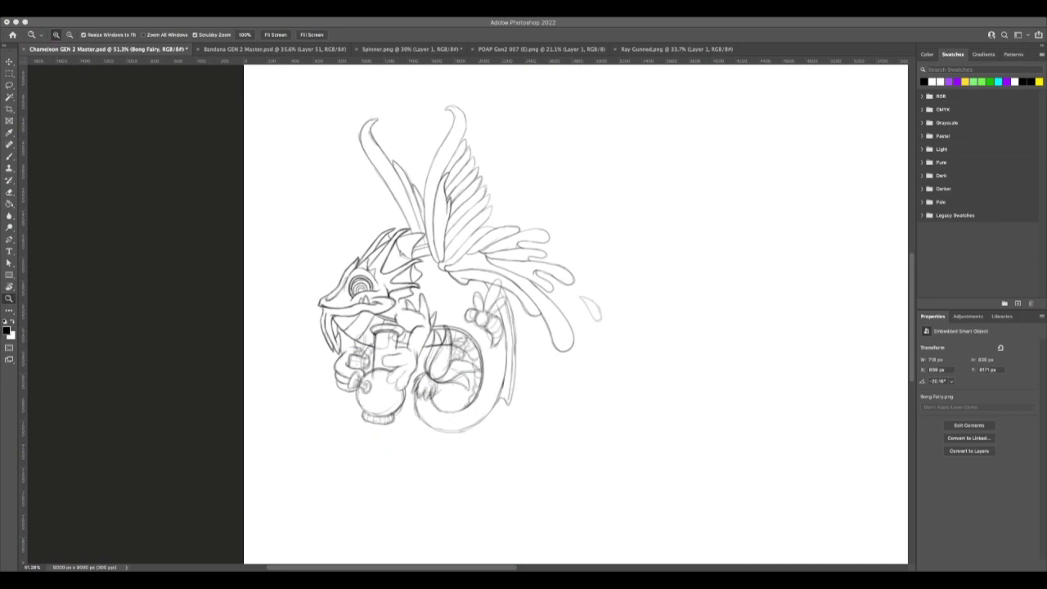
key(super+Tab)
key(super+Tab)
key(super+Tab)
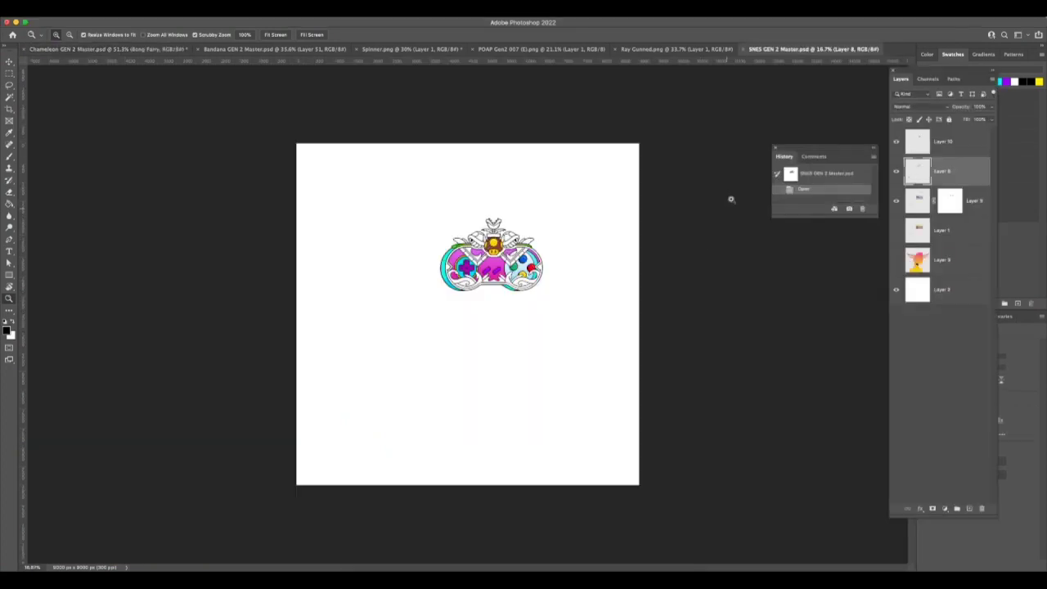
Step: Examine the game controller artwork, including the piranha plant, turtle shells and mushroom above it
drag(524, 245, 699, 278)
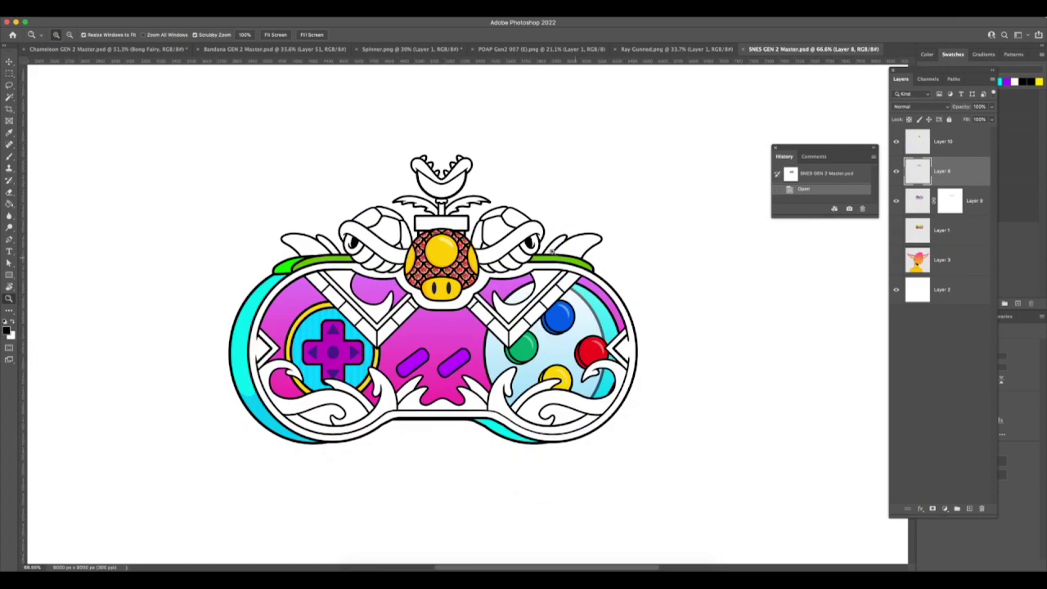
click(467, 176)
drag(502, 184, 524, 190)
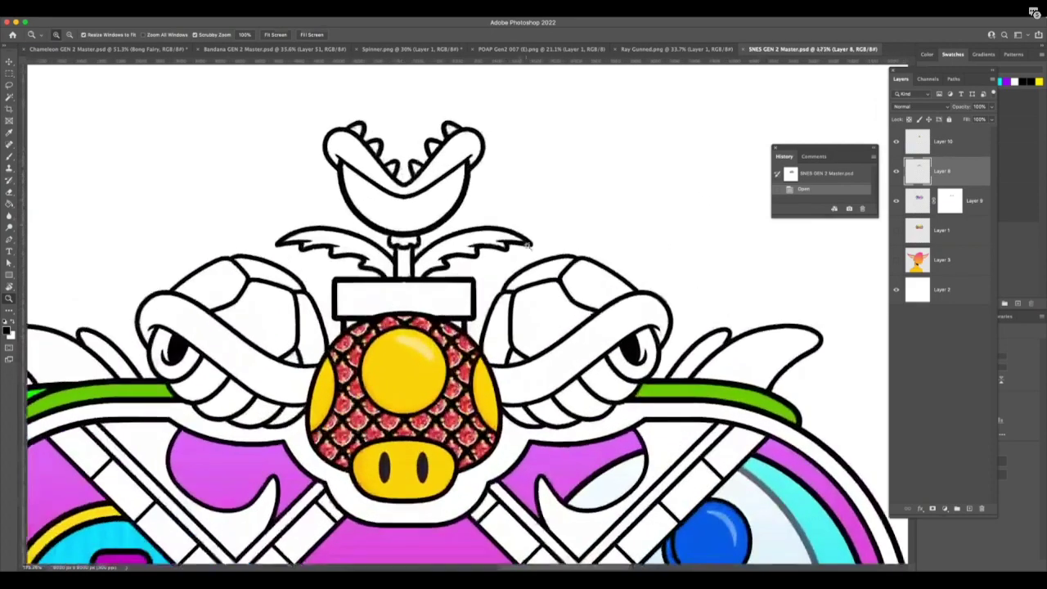
scroll(557, 327, down, 5)
scroll(646, 350, down, 4)
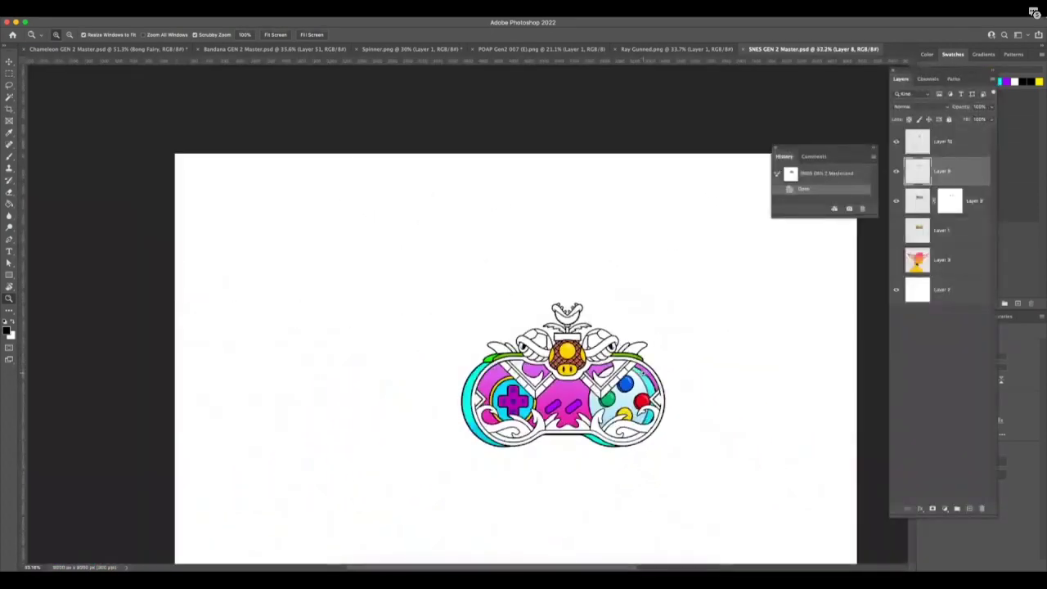
Step: Inspect the controller's D-pad, coloured buttons and wave ornaments in the SNES artwork, both up close and as a whole
scroll(646, 350, up, 2)
scroll(657, 375, up, 3)
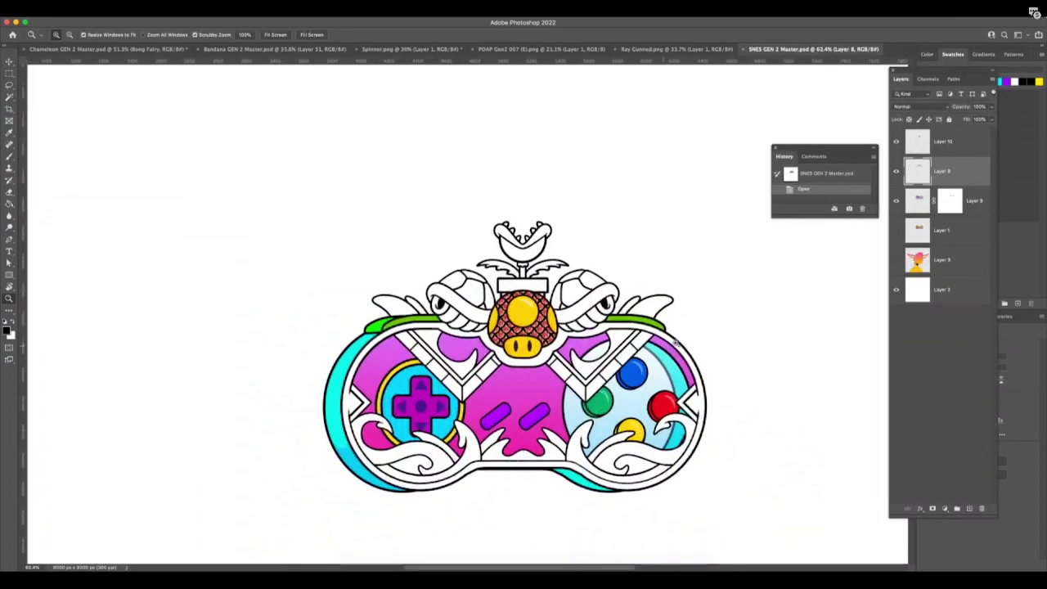
scroll(667, 374, down, 5)
scroll(589, 385, up, 3)
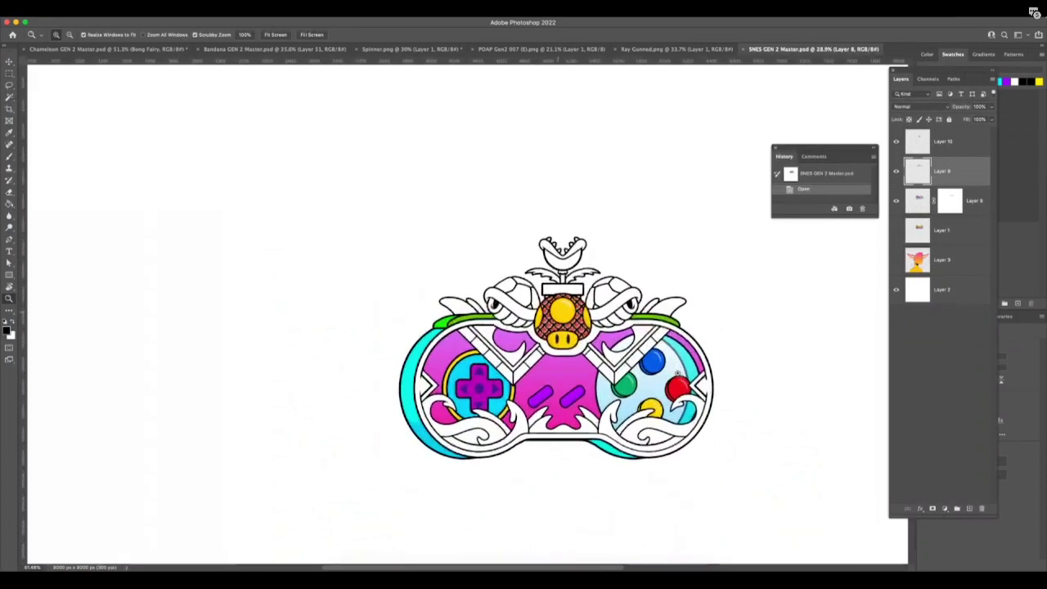
scroll(589, 385, down, 2)
scroll(589, 384, up, 3)
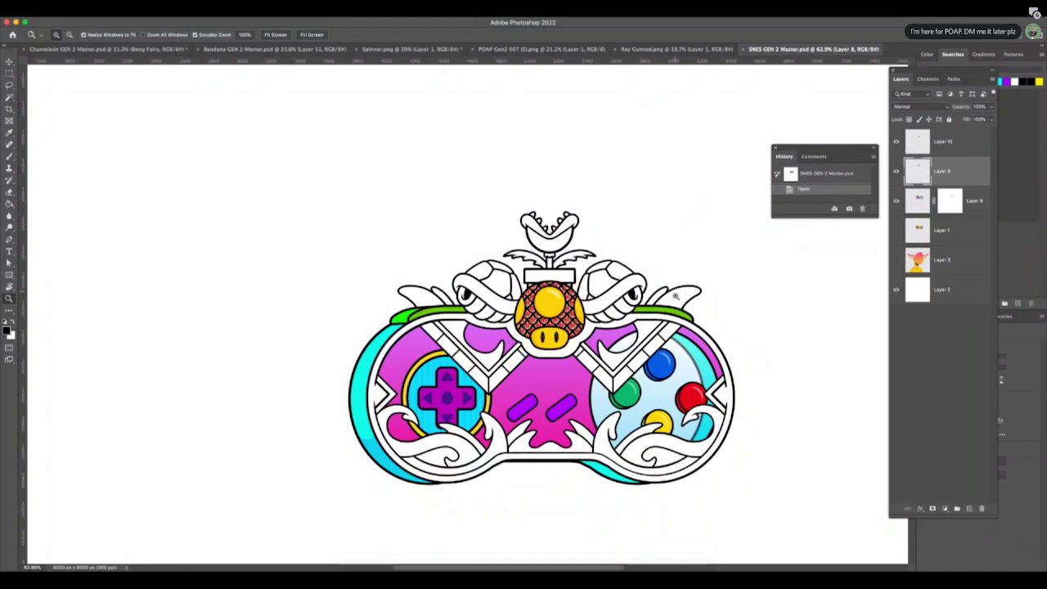
scroll(676, 313, down, 1)
scroll(661, 315, down, 1)
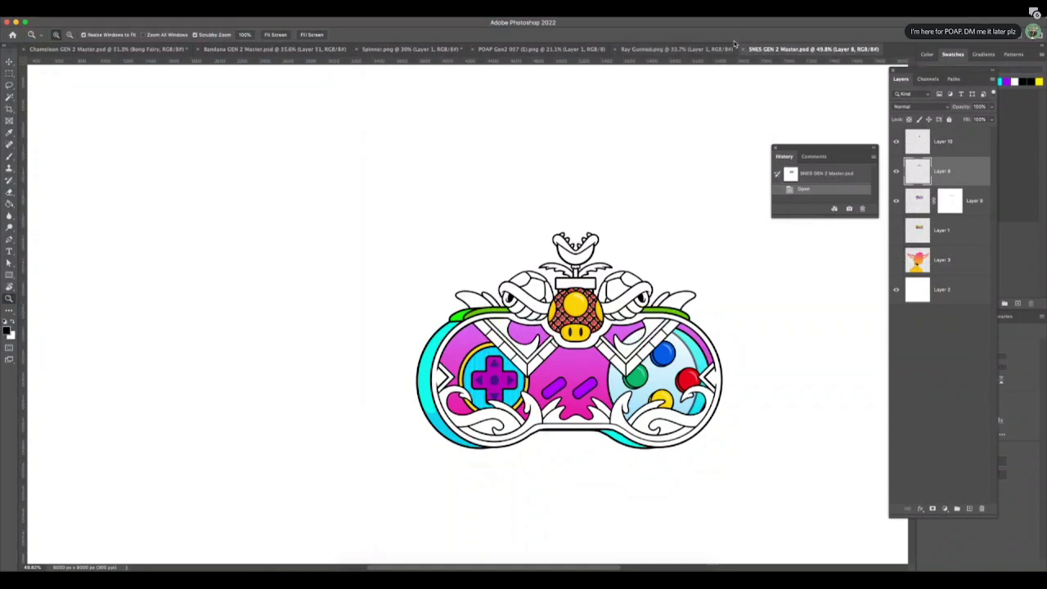
Step: Return to the Chameleon GEN 2 Master.psd document and bring the whole winged chameleon sketch into view
key(super+Tab)
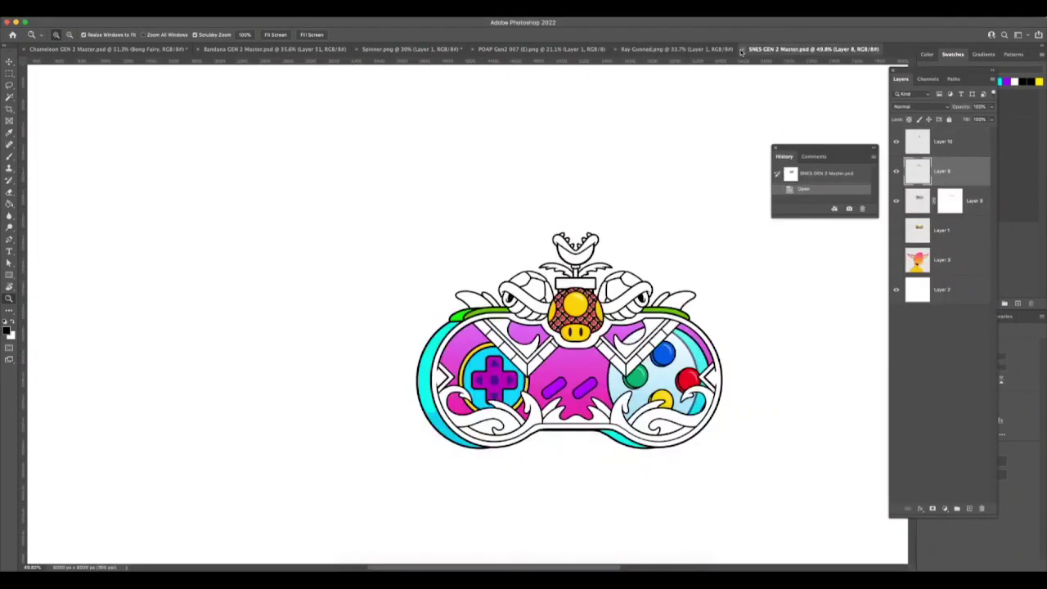
click(137, 49)
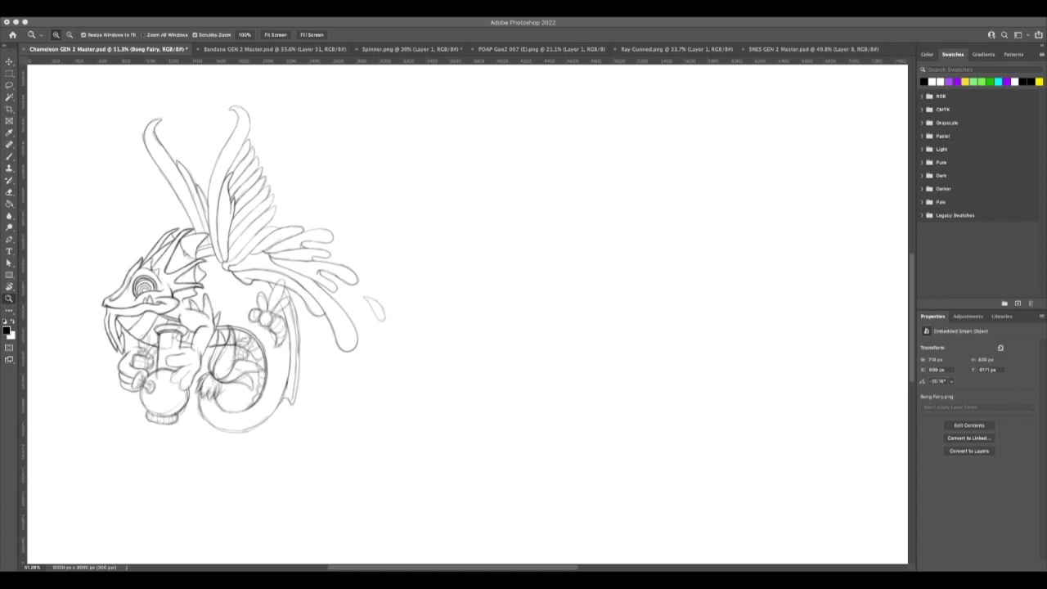
click(526, 331)
drag(427, 388, 409, 414)
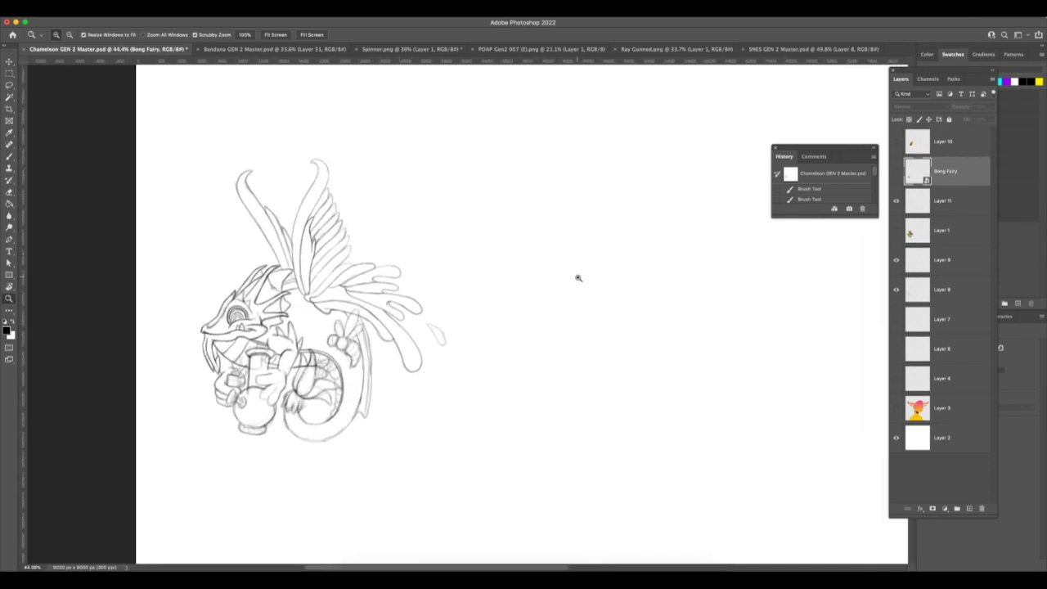
drag(578, 308, 571, 311)
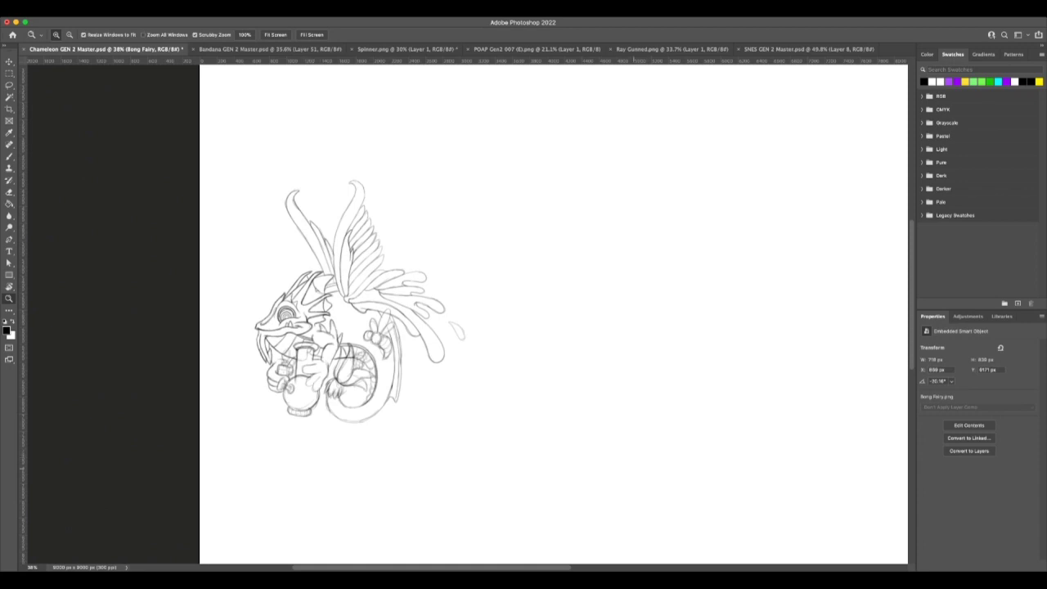
key(F7)
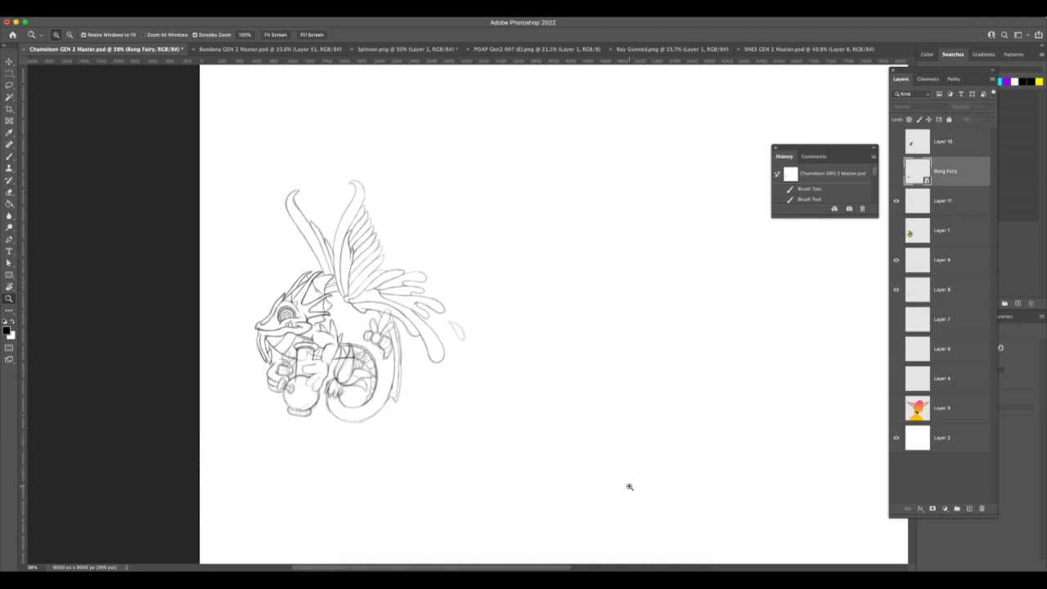
key(F7)
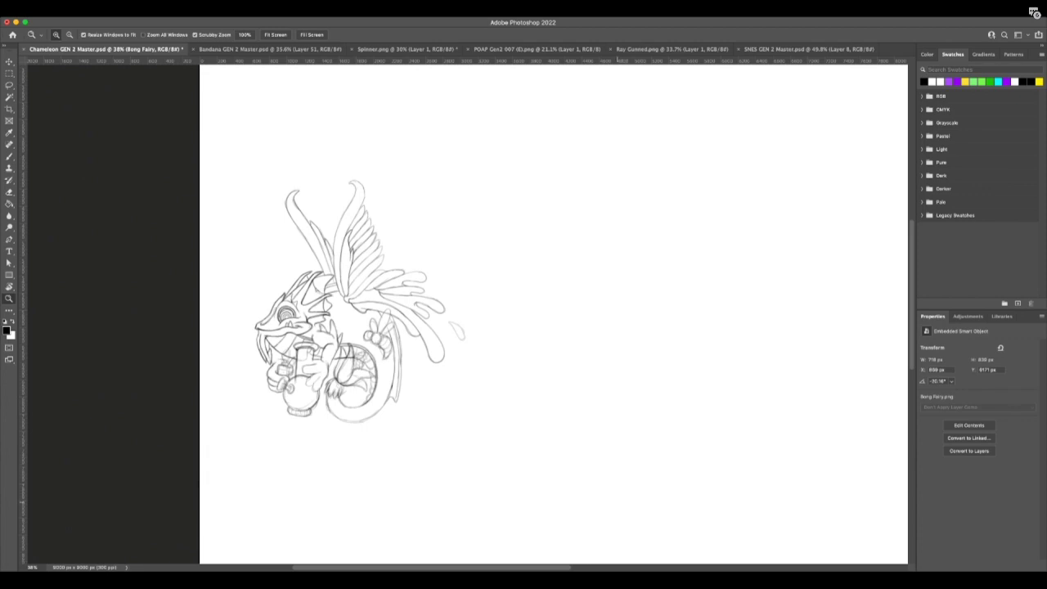
key(F7)
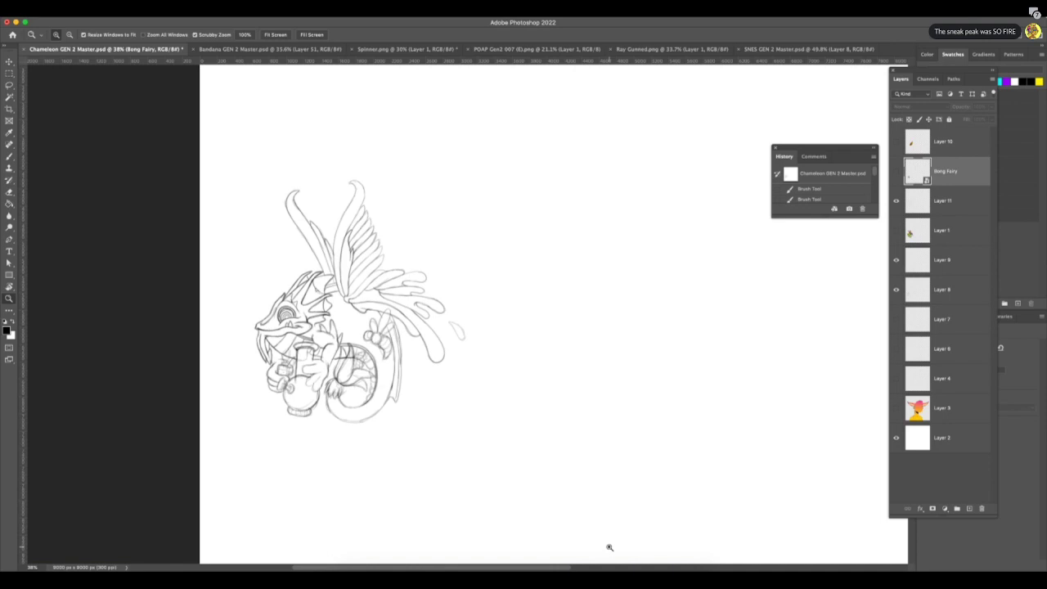
click(580, 566)
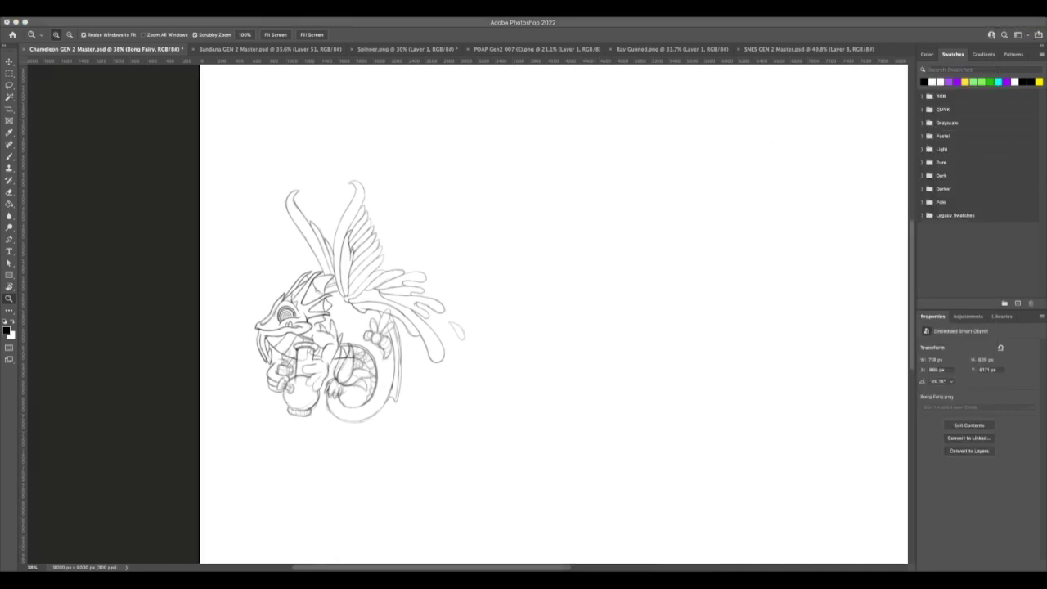